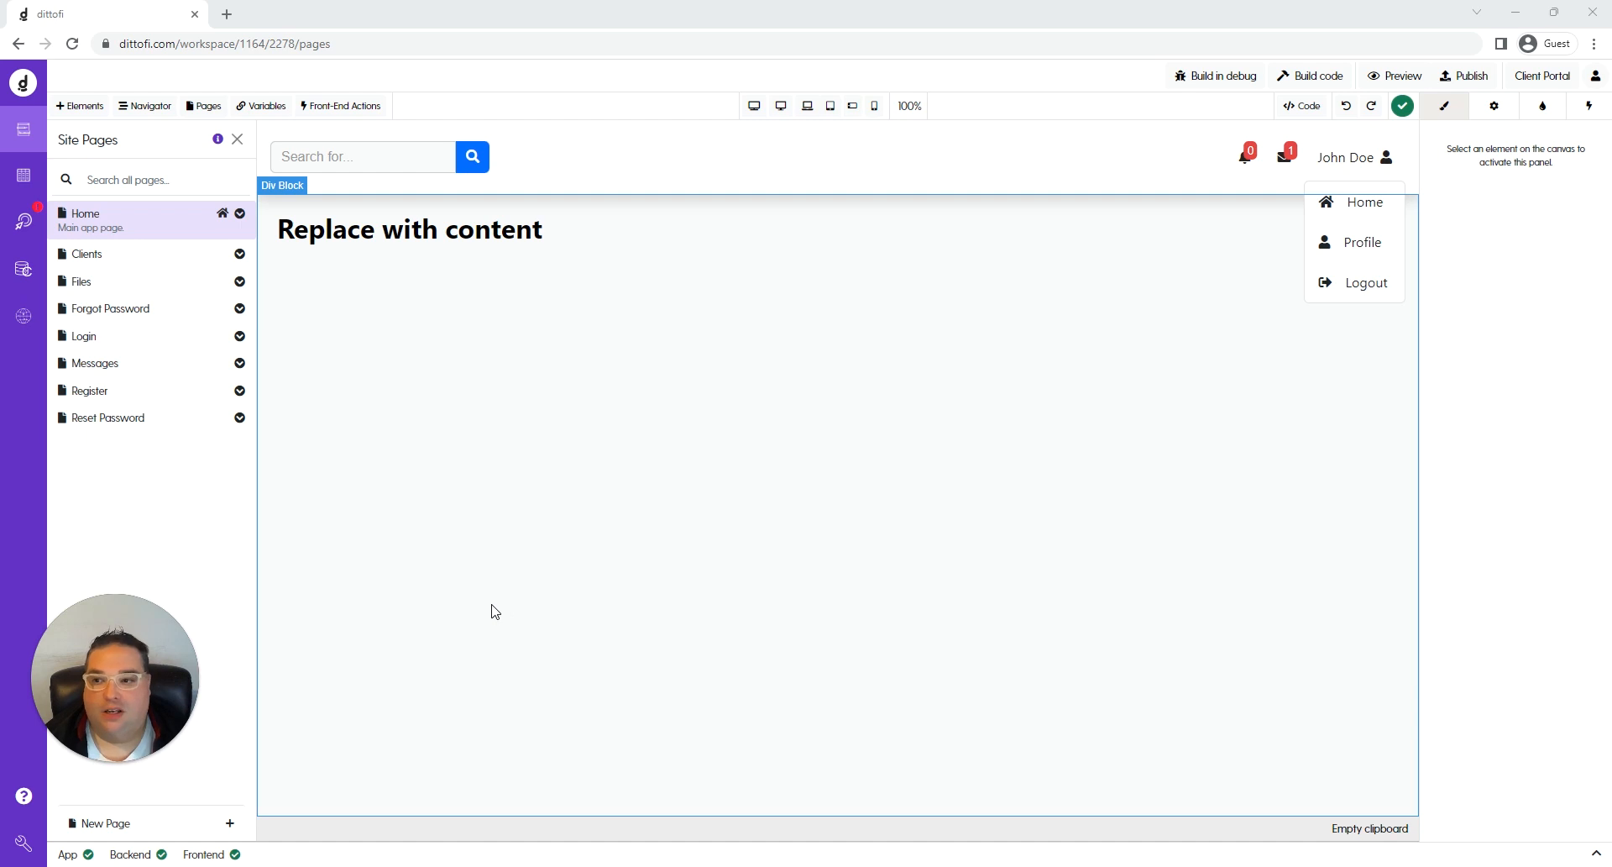
Create a new page from the dashboard template that has a welcome heading, statistic cards and a filtered listing.
click(143, 220)
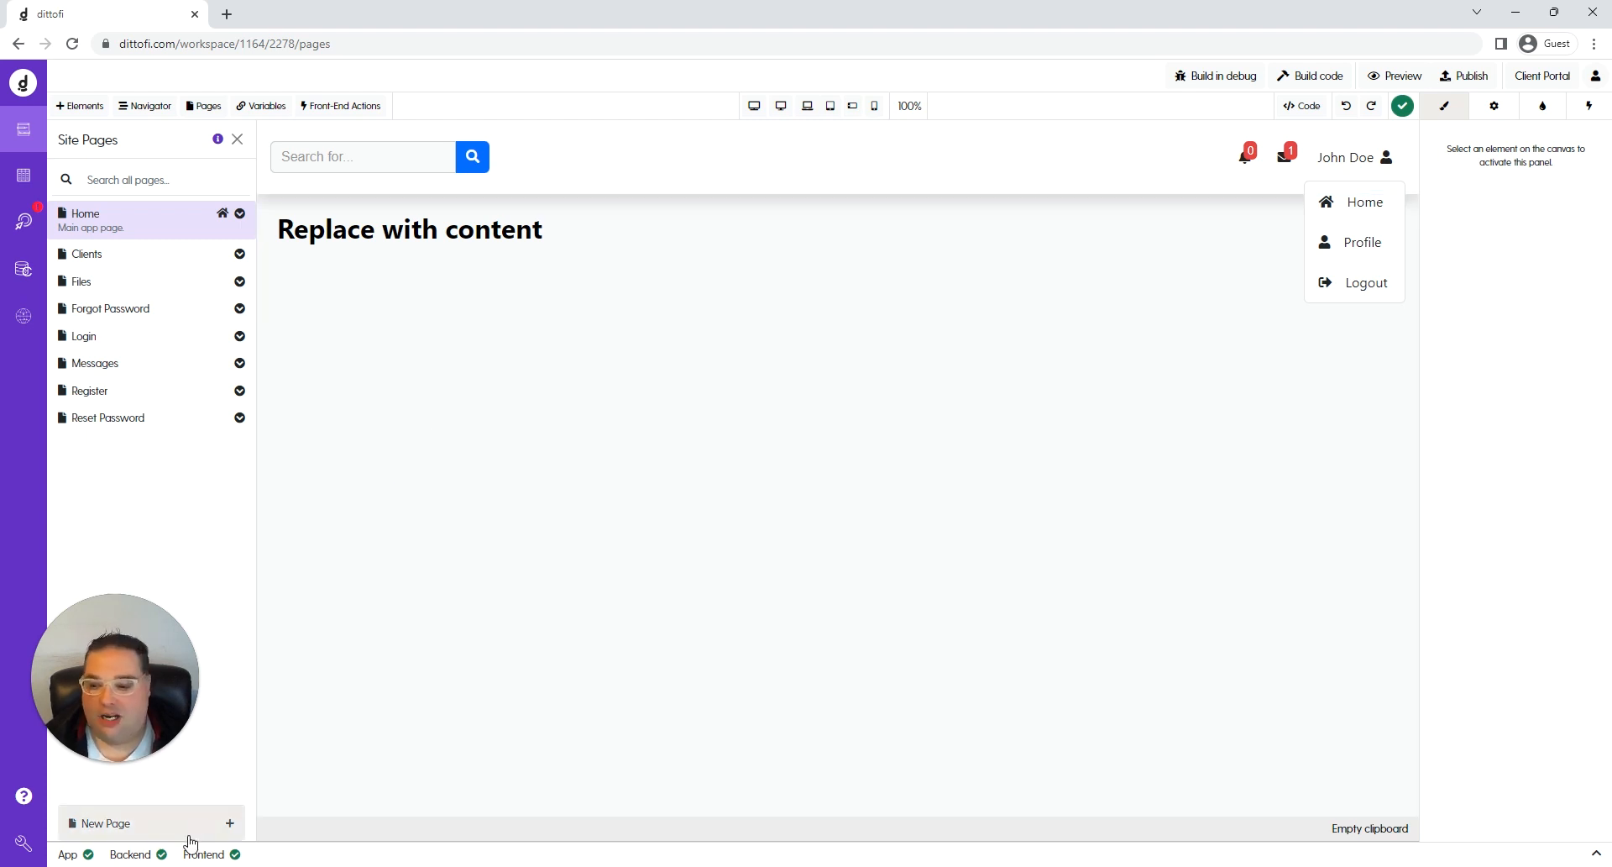
click(223, 824)
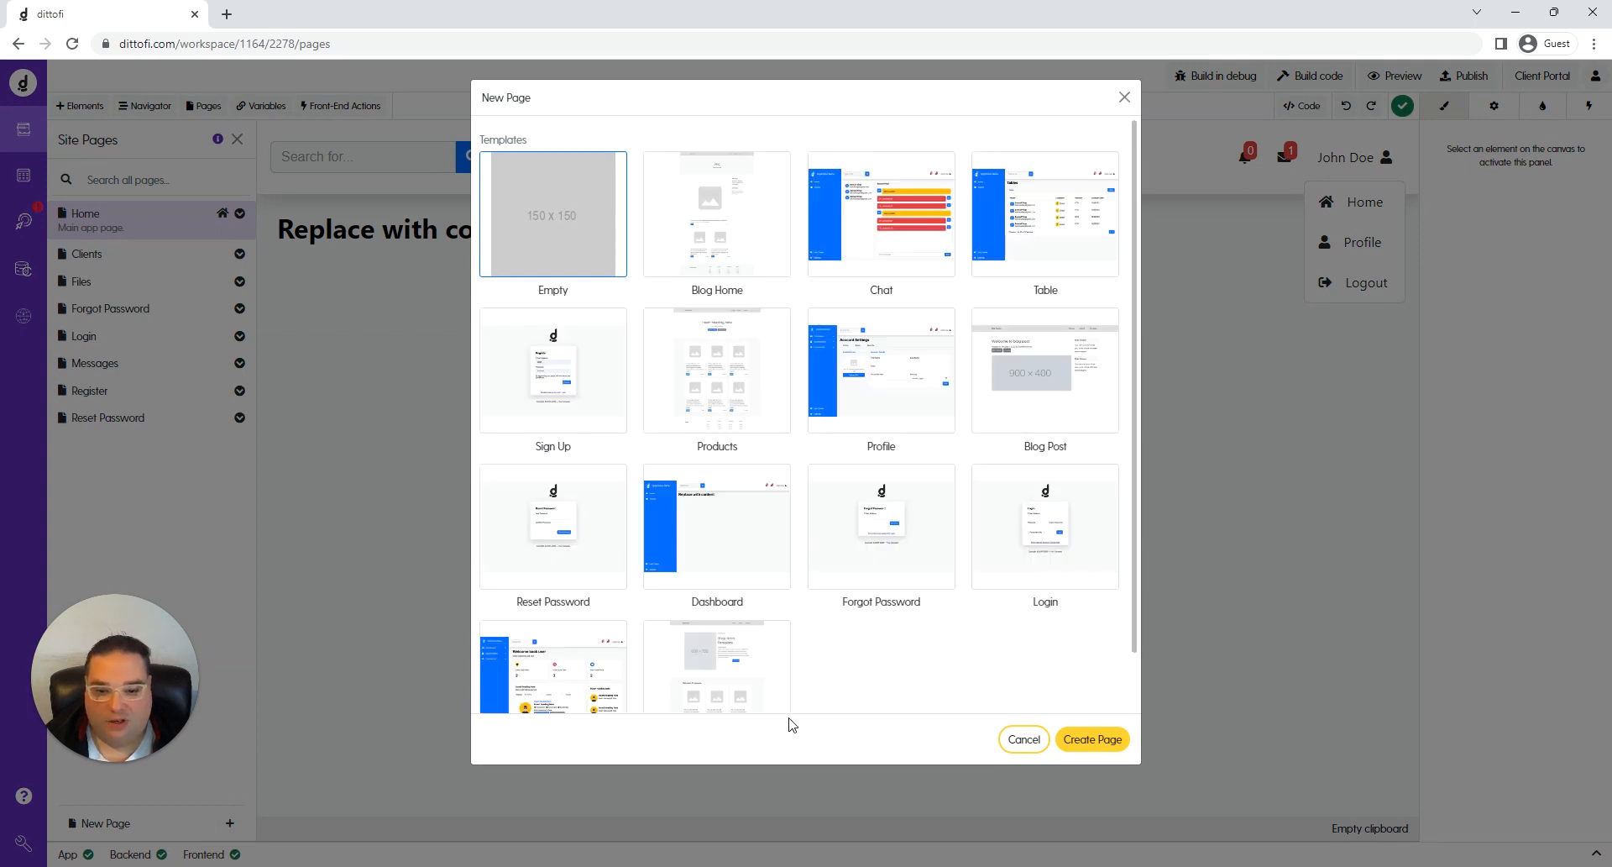
scroll(770, 640, down, 1)
click(573, 655)
click(1089, 740)
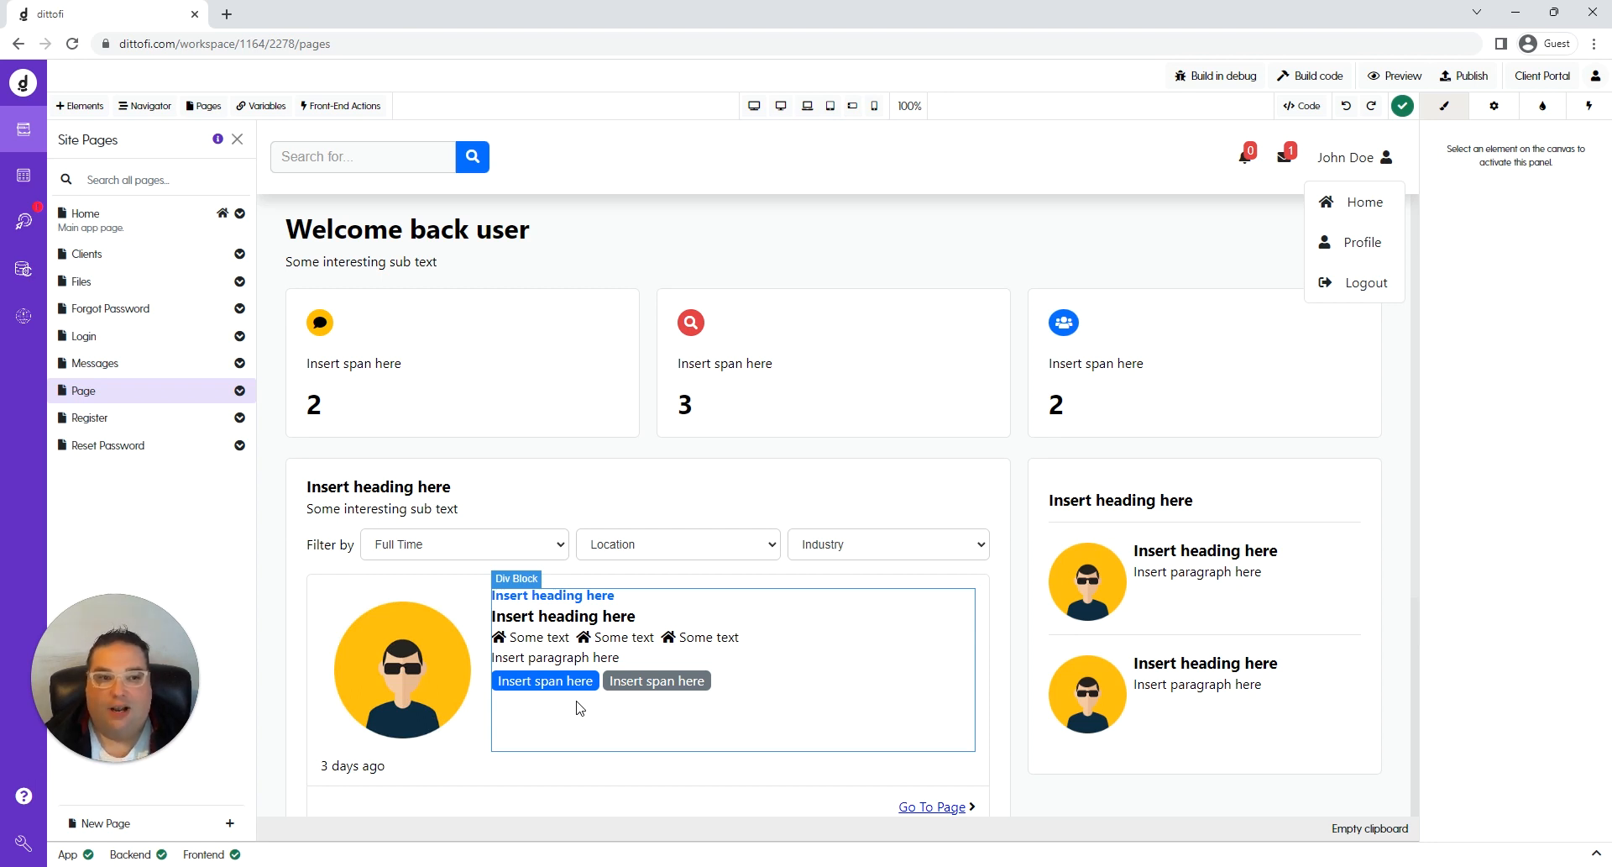
Copy the outermost Div Block that holds all content of the new page.
click(691, 245)
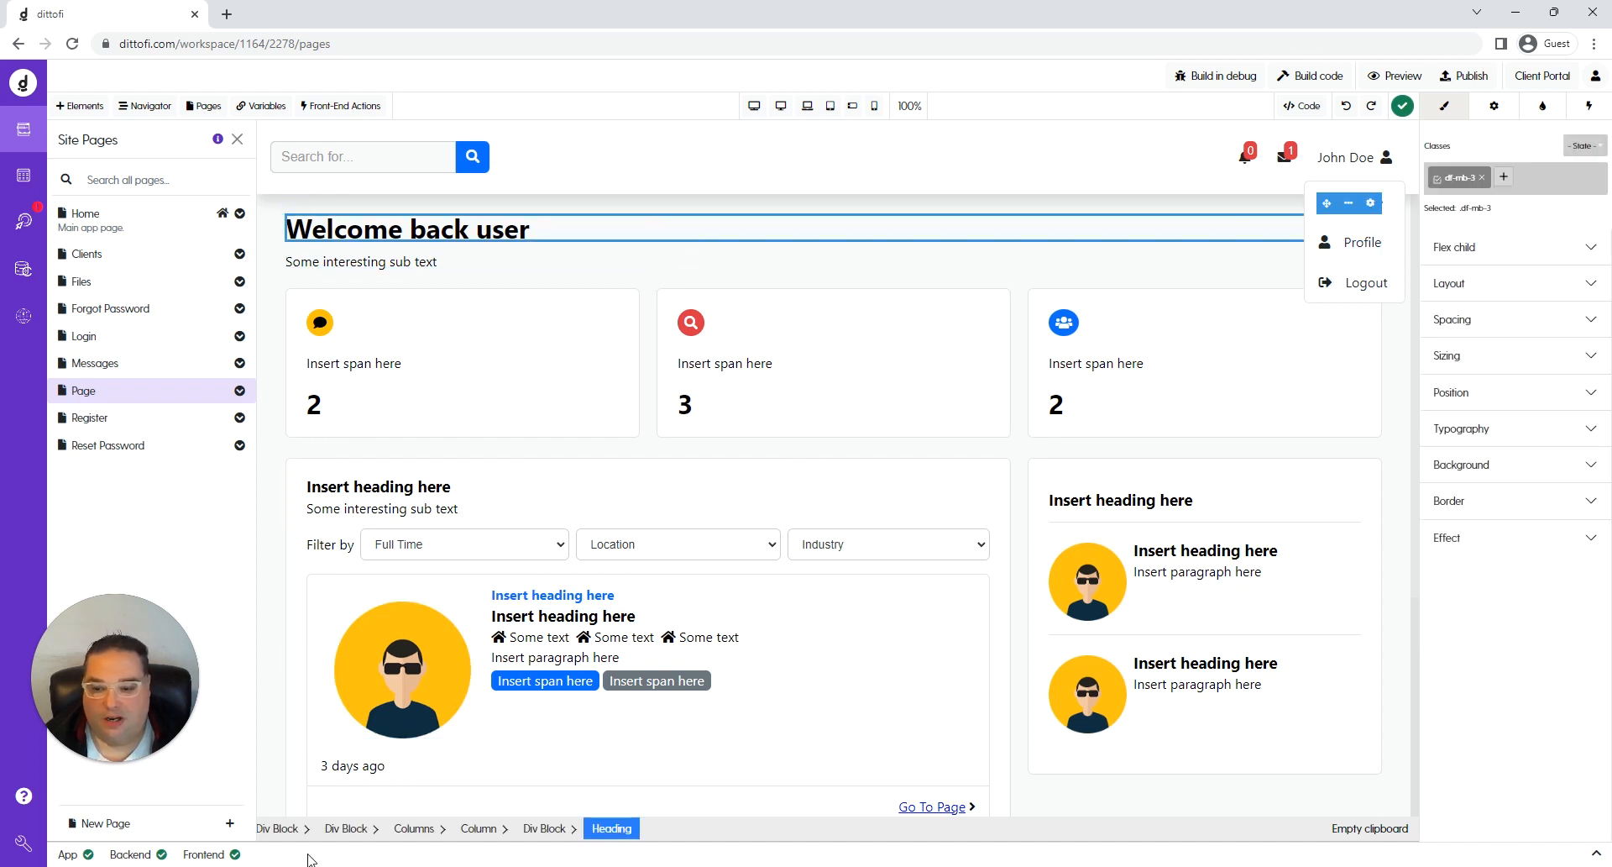
click(286, 829)
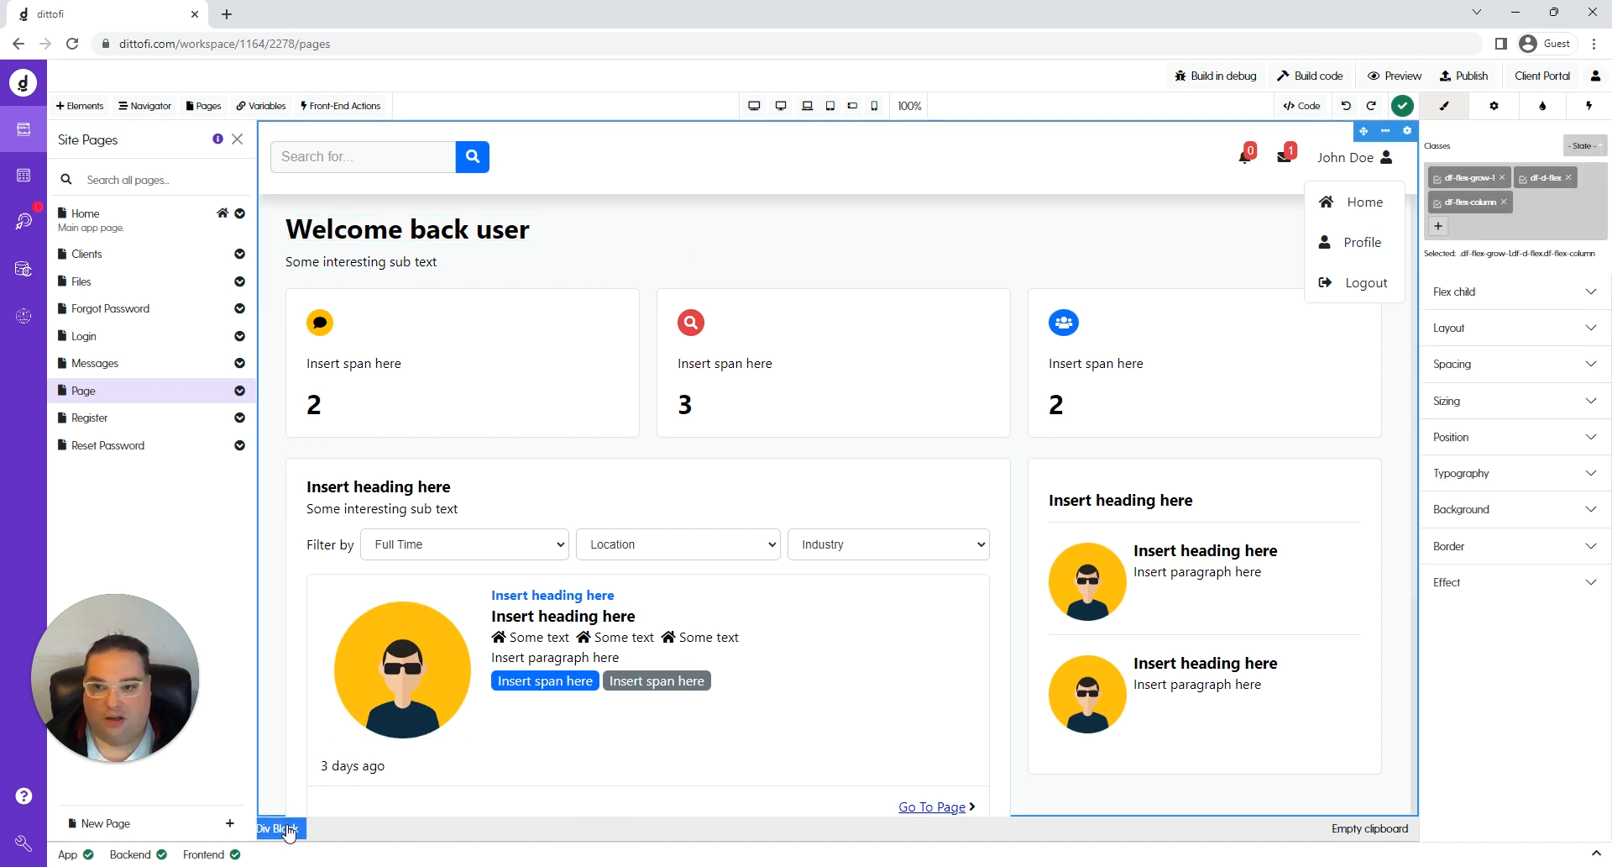
click(1391, 133)
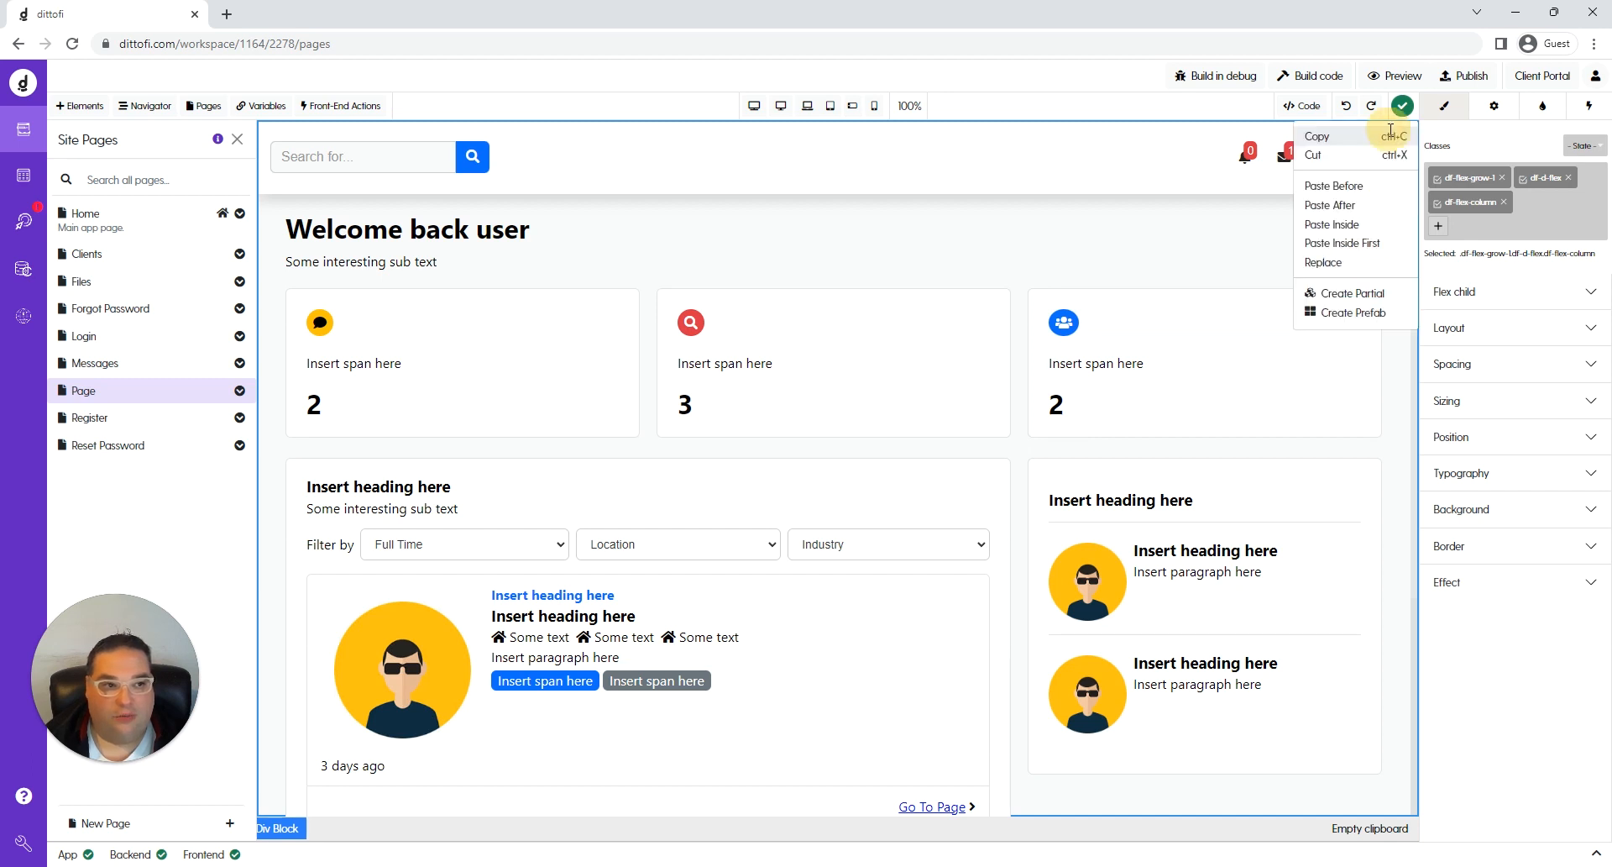
click(1336, 140)
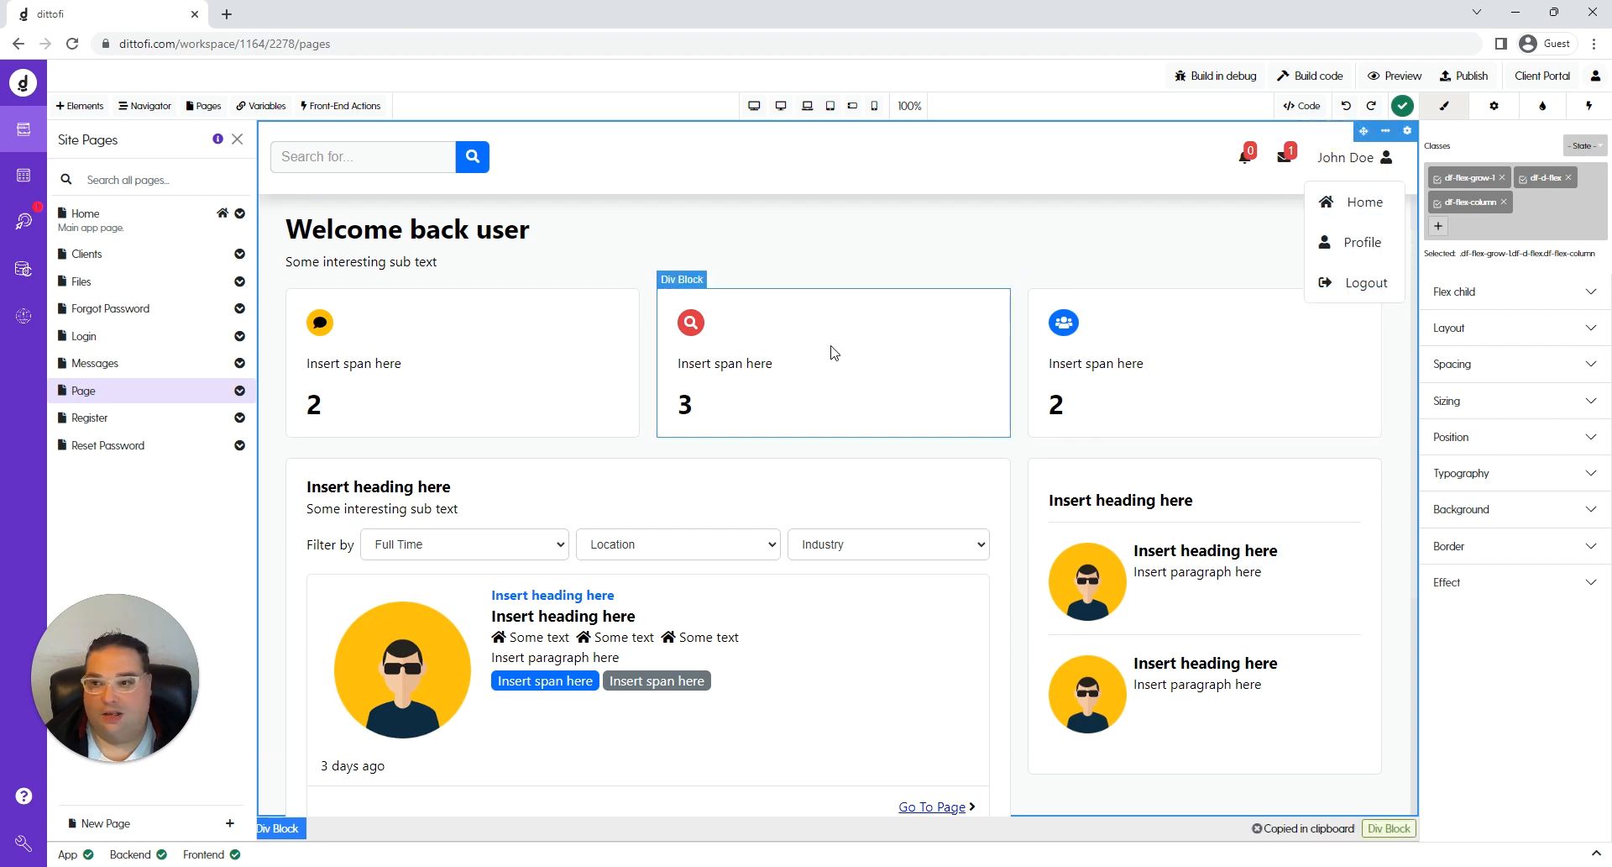
Replace the Home page's outermost Div Block with the copied dashboard block.
click(131, 225)
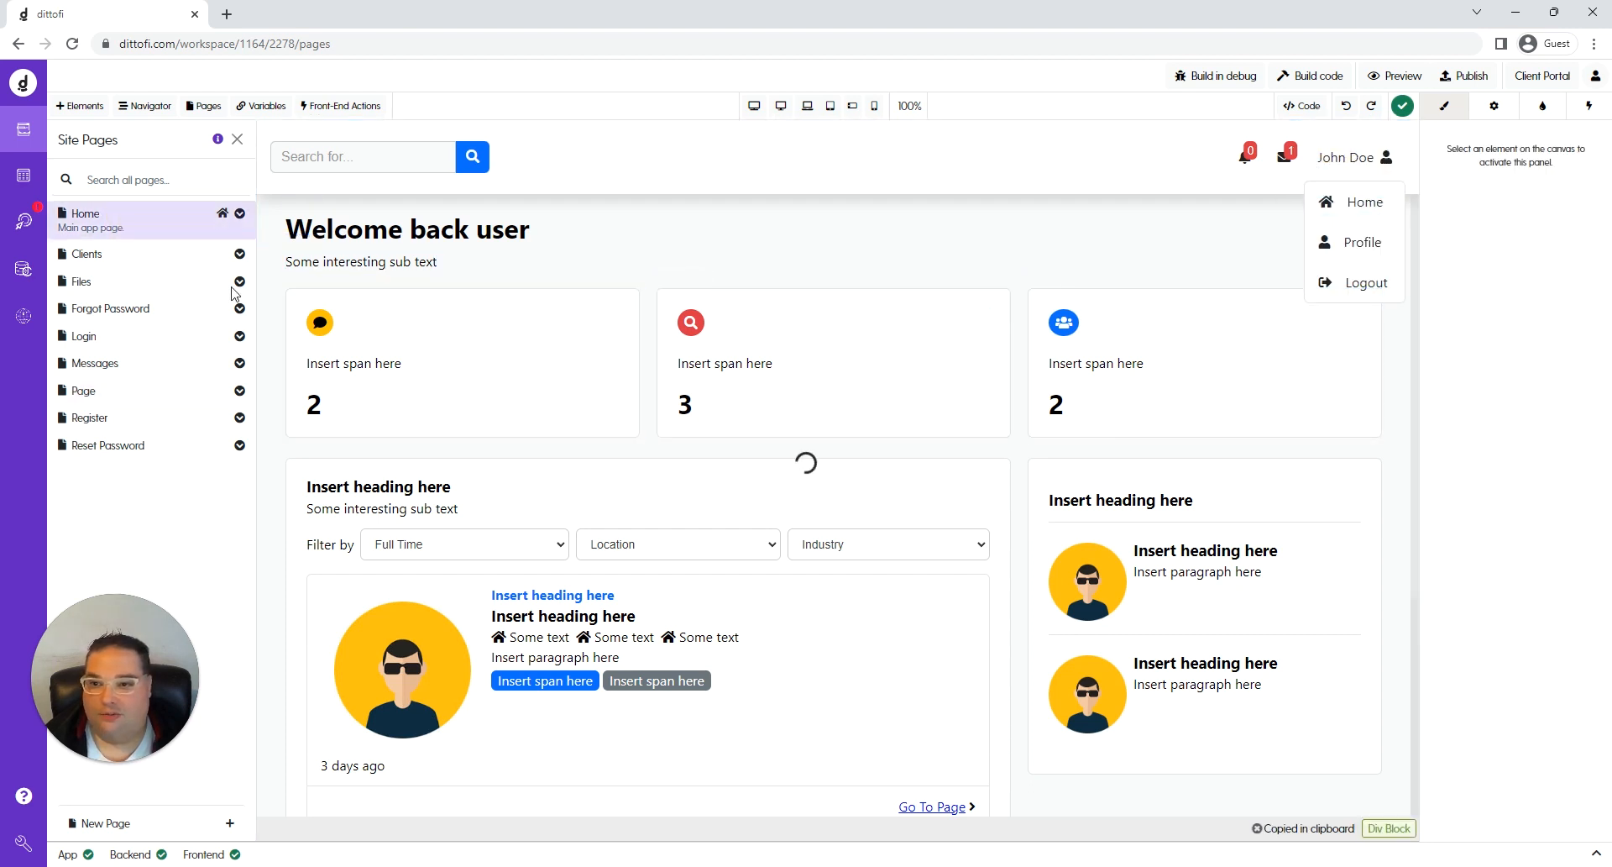
click(662, 227)
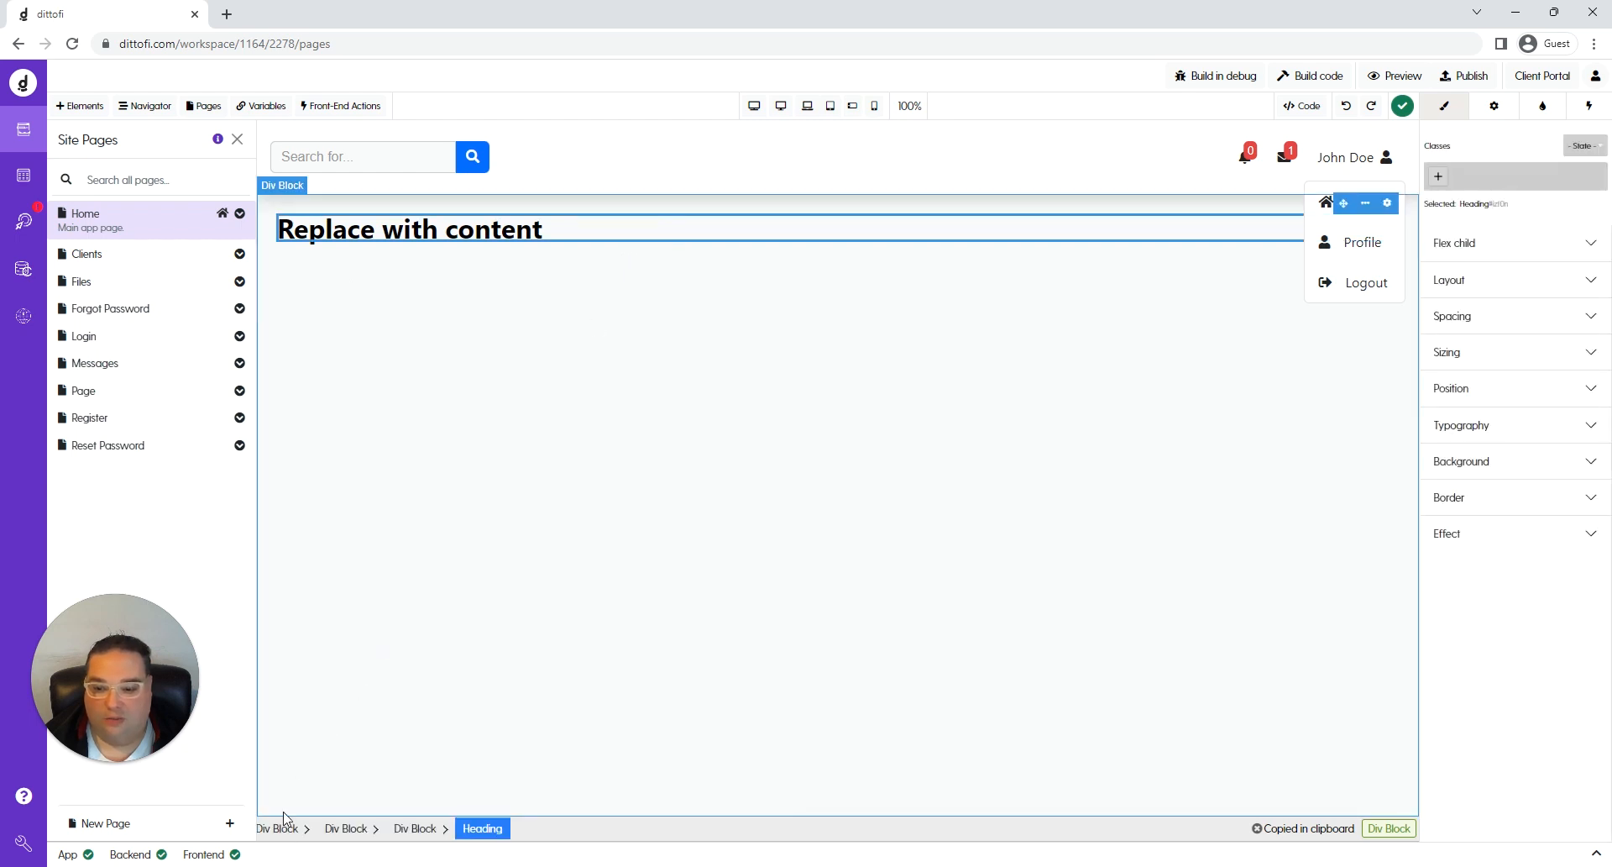
click(284, 829)
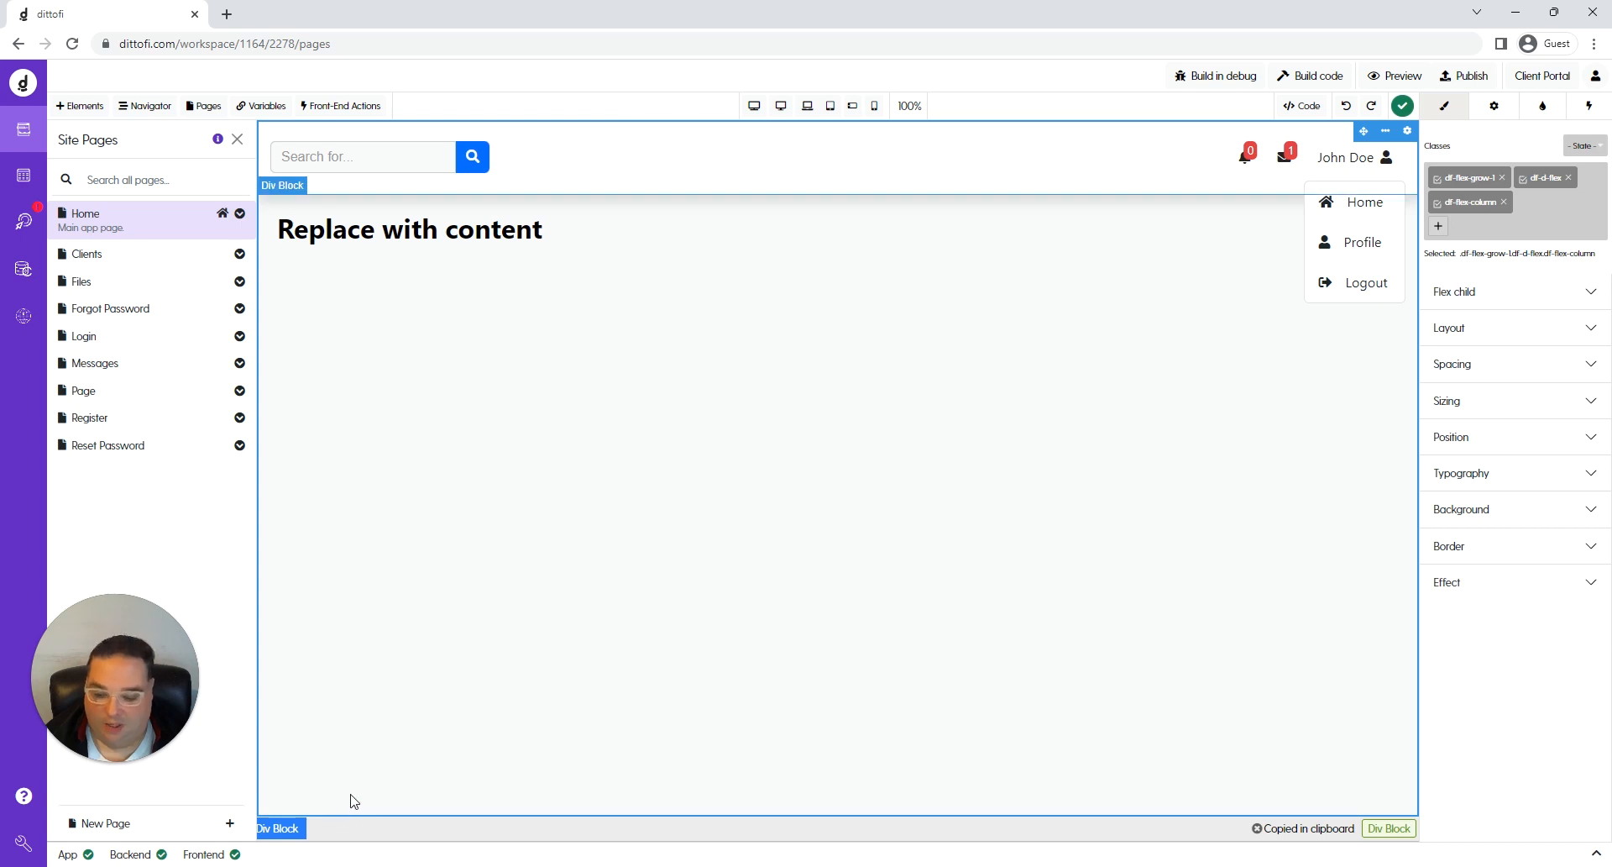
click(1386, 135)
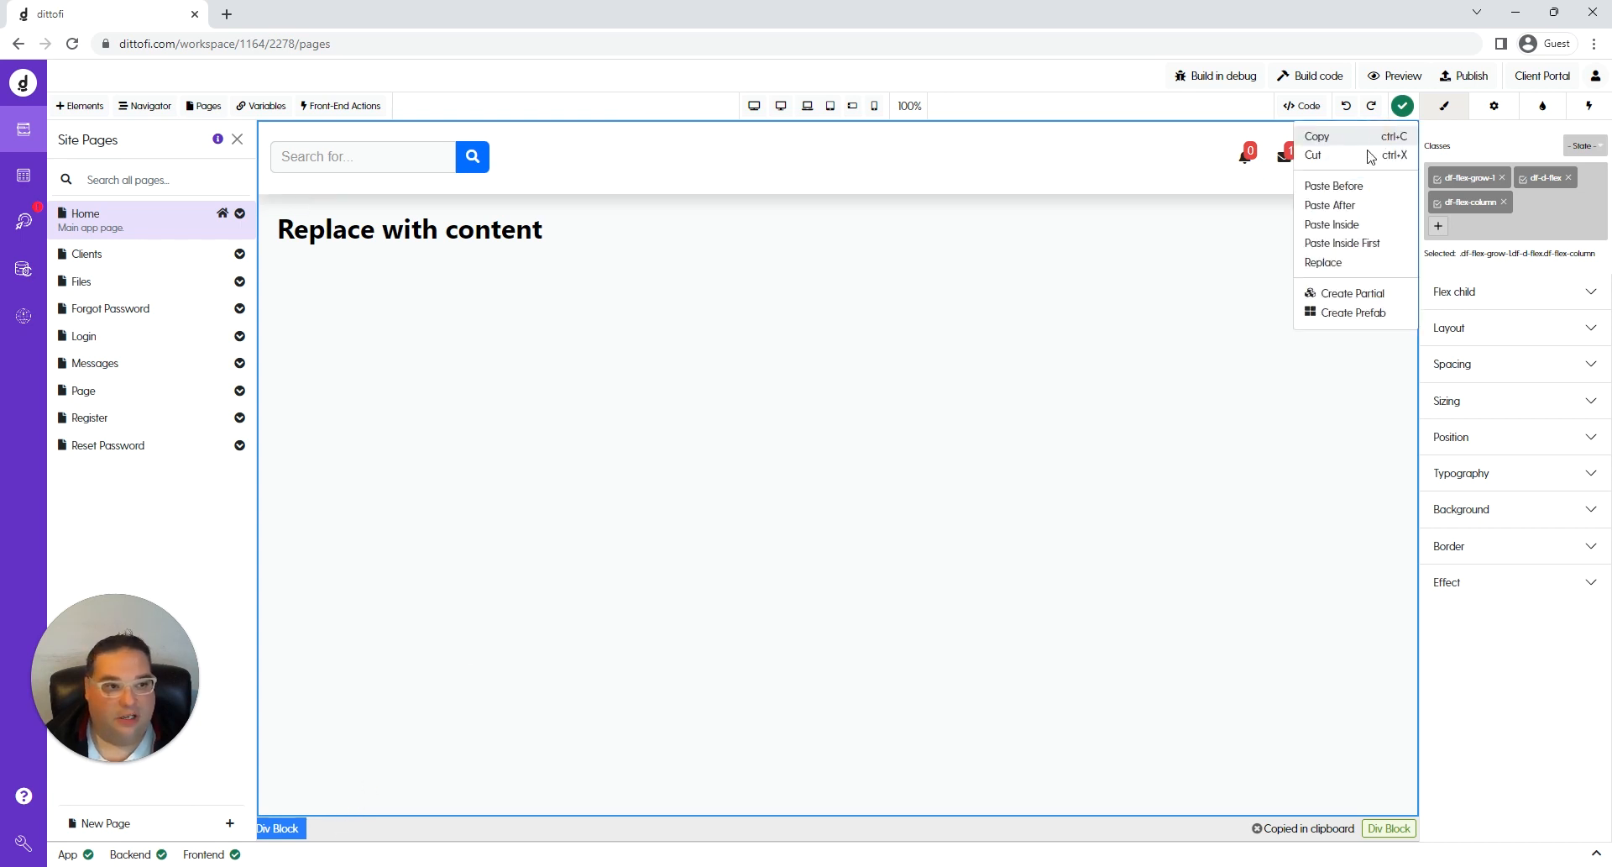
click(1325, 263)
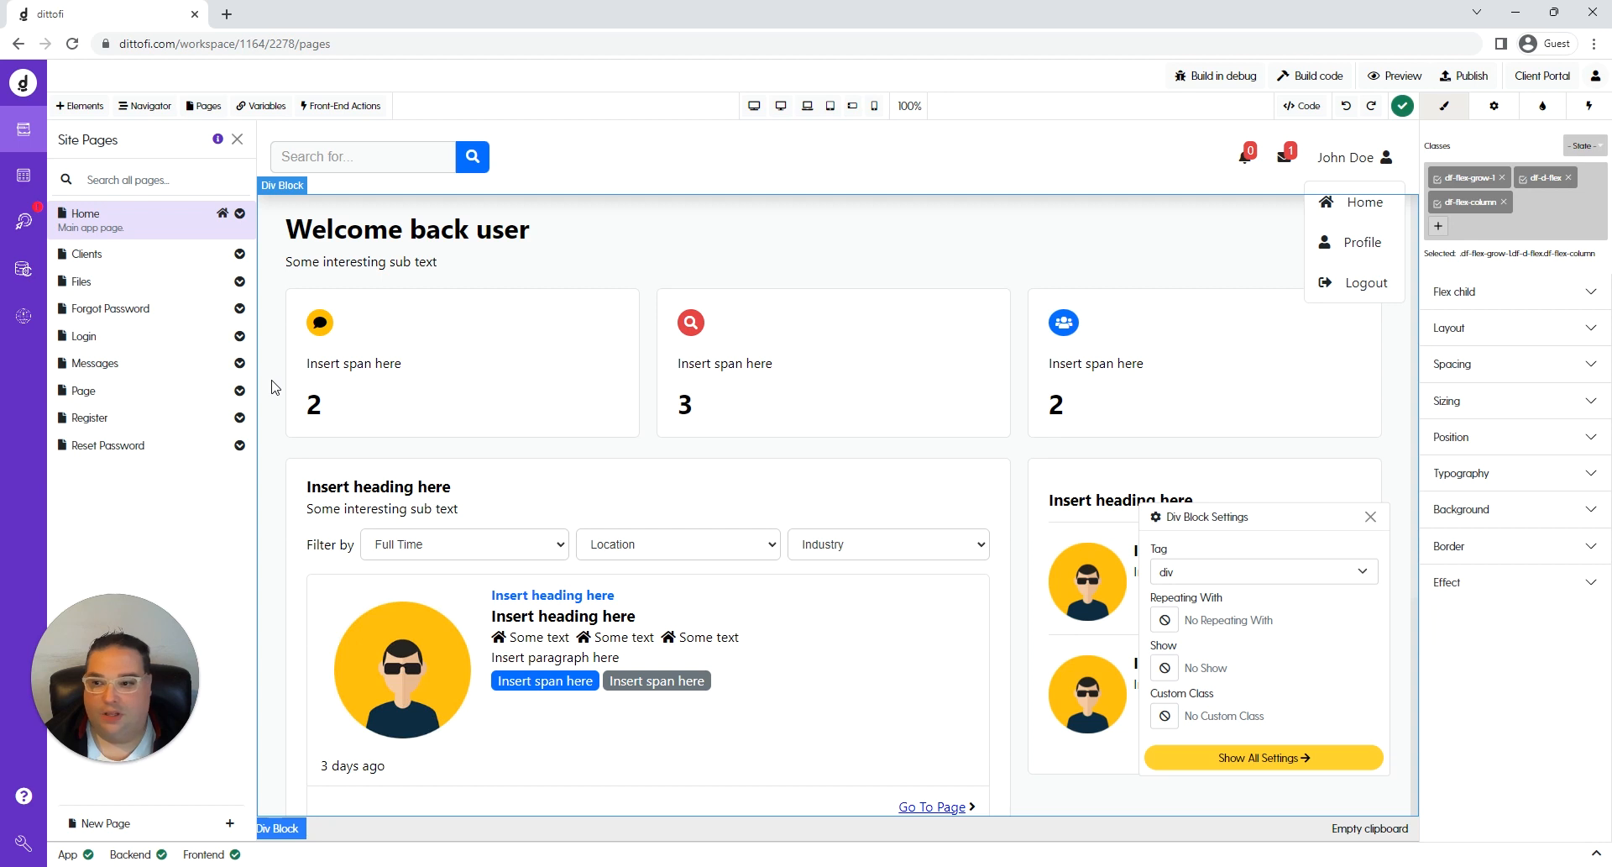
Delete the temporary page named Page from the site pages.
click(240, 391)
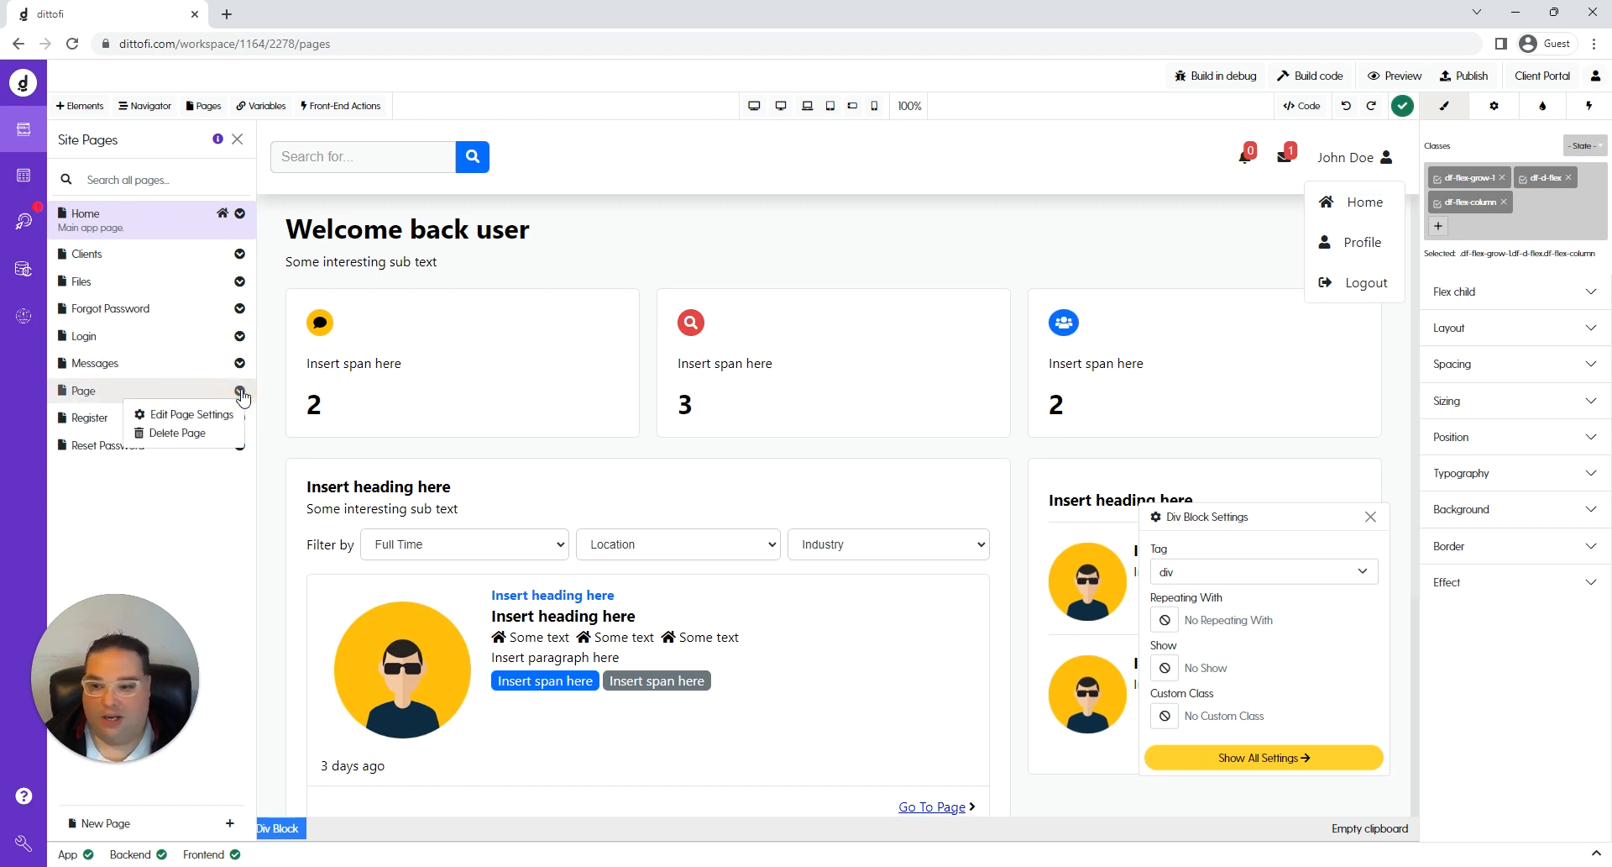
click(178, 433)
click(993, 197)
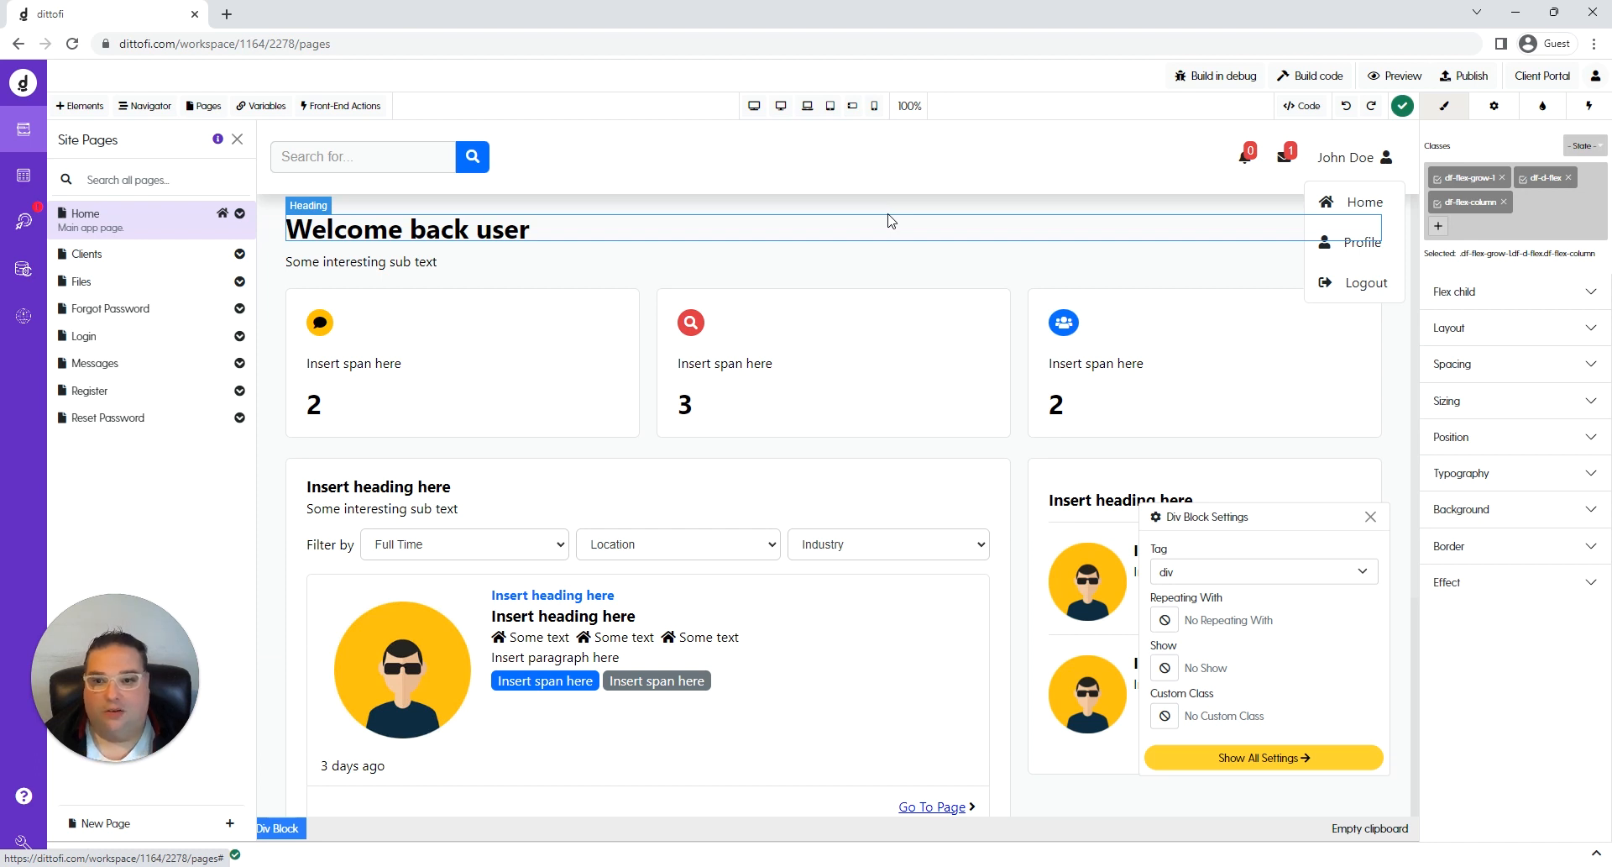
Choose the first_name field of the global currentUser variable for the welcome heading's text binding, and return to the binding types.
click(751, 232)
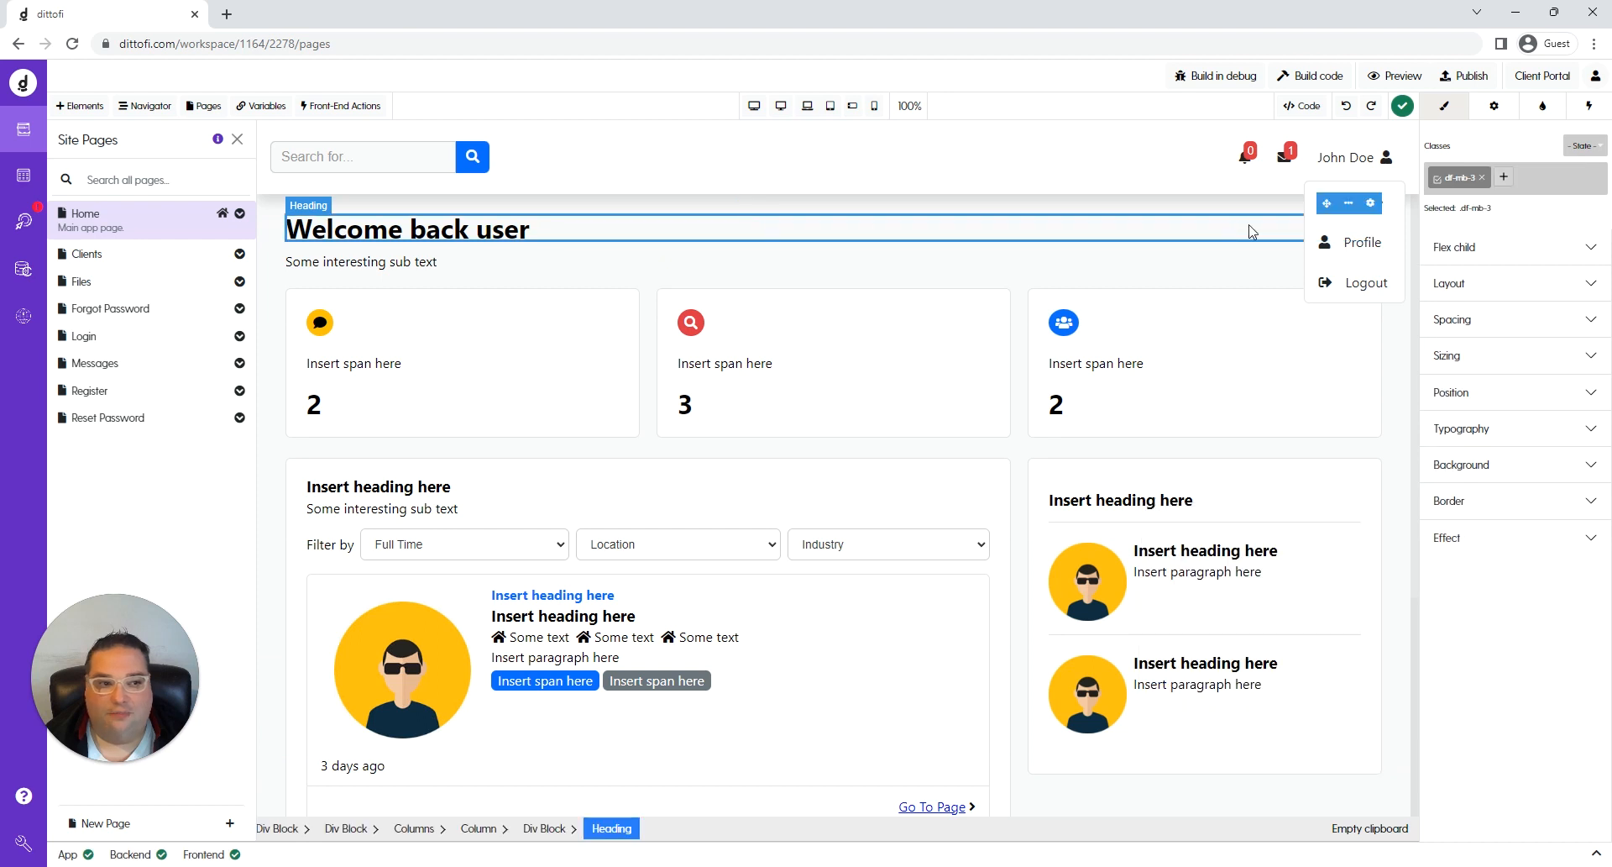
click(1371, 204)
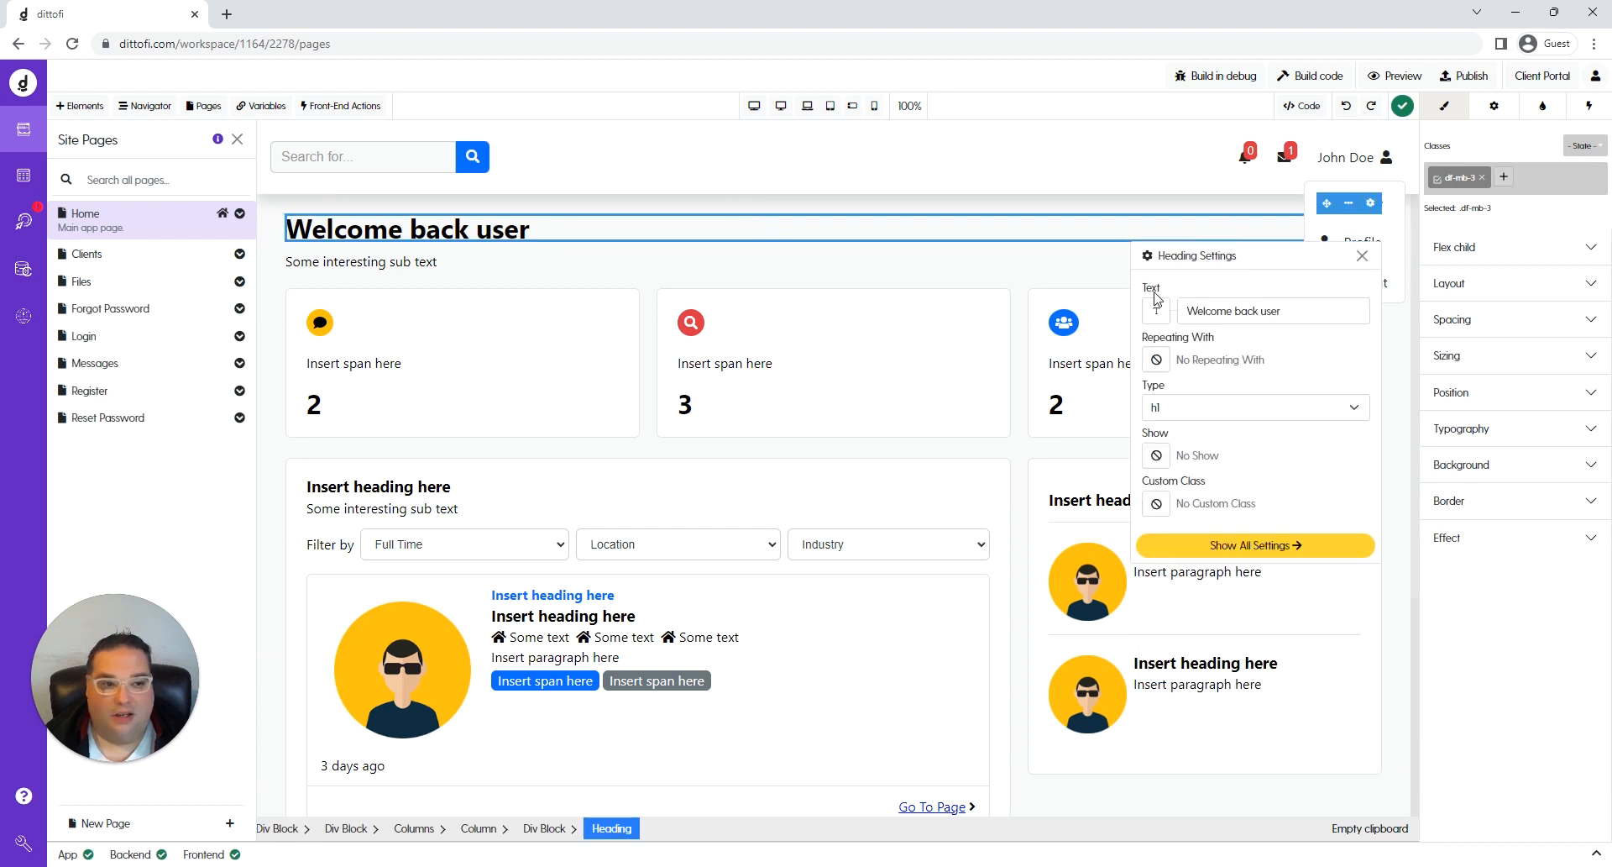
click(1156, 314)
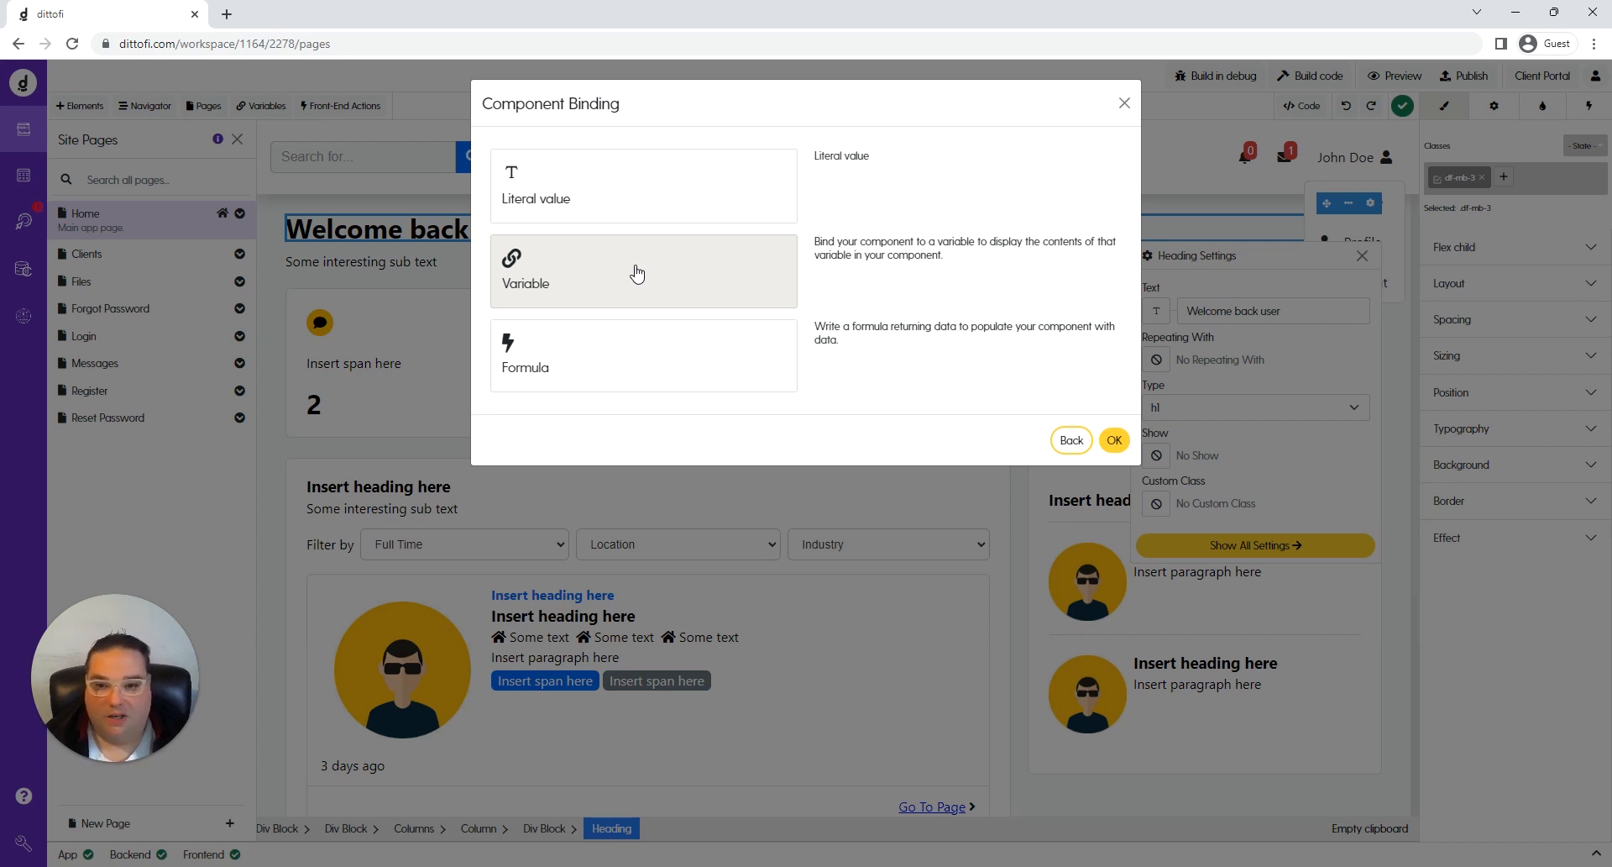
click(637, 273)
click(618, 187)
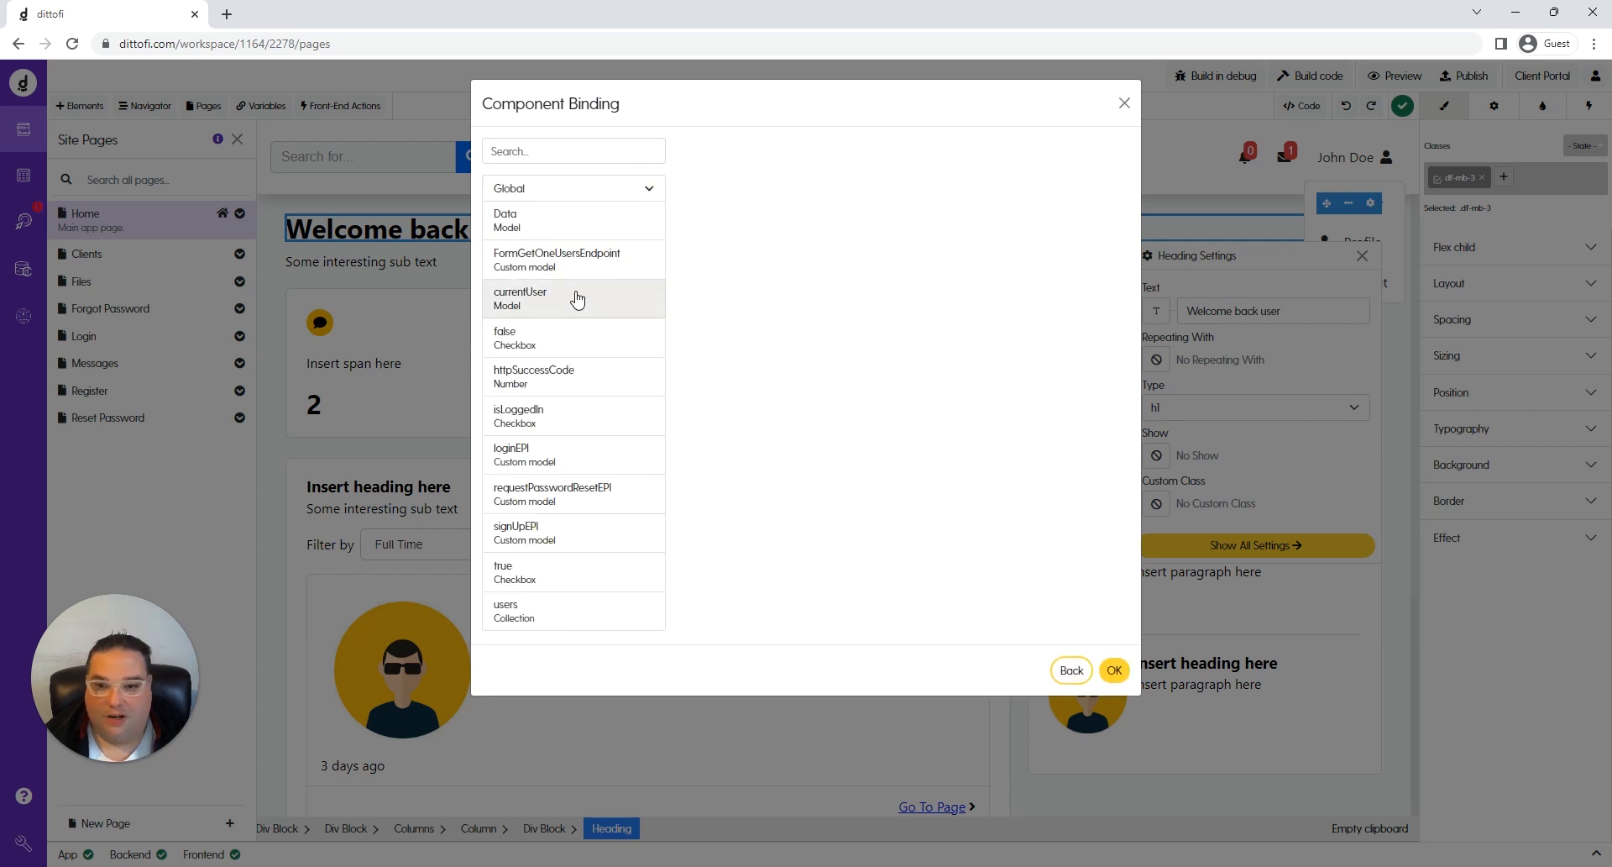
click(578, 299)
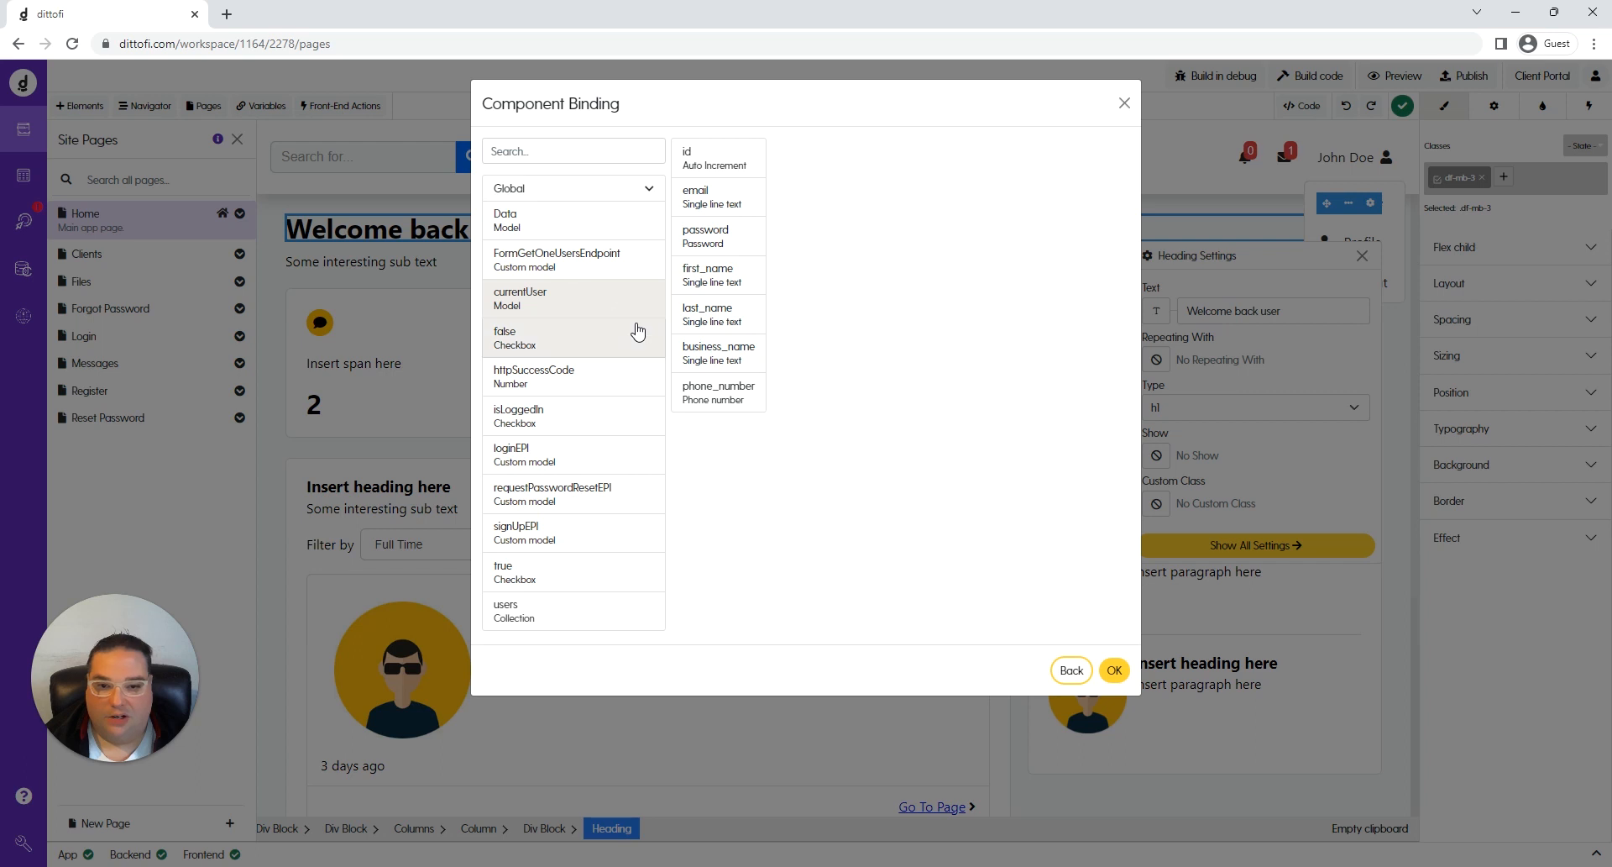
click(736, 273)
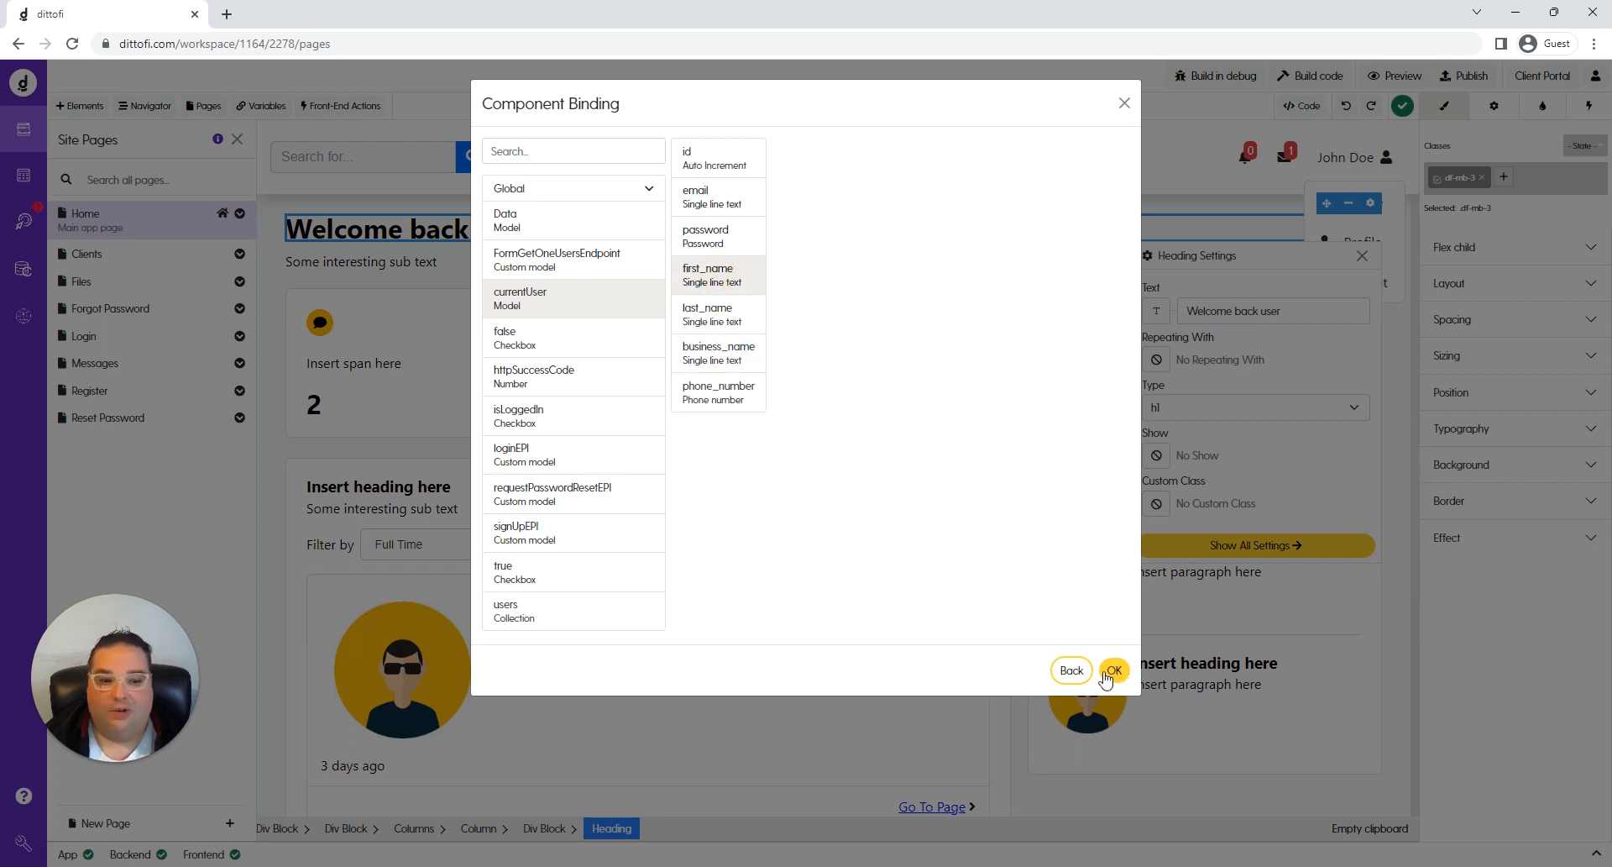
click(1071, 671)
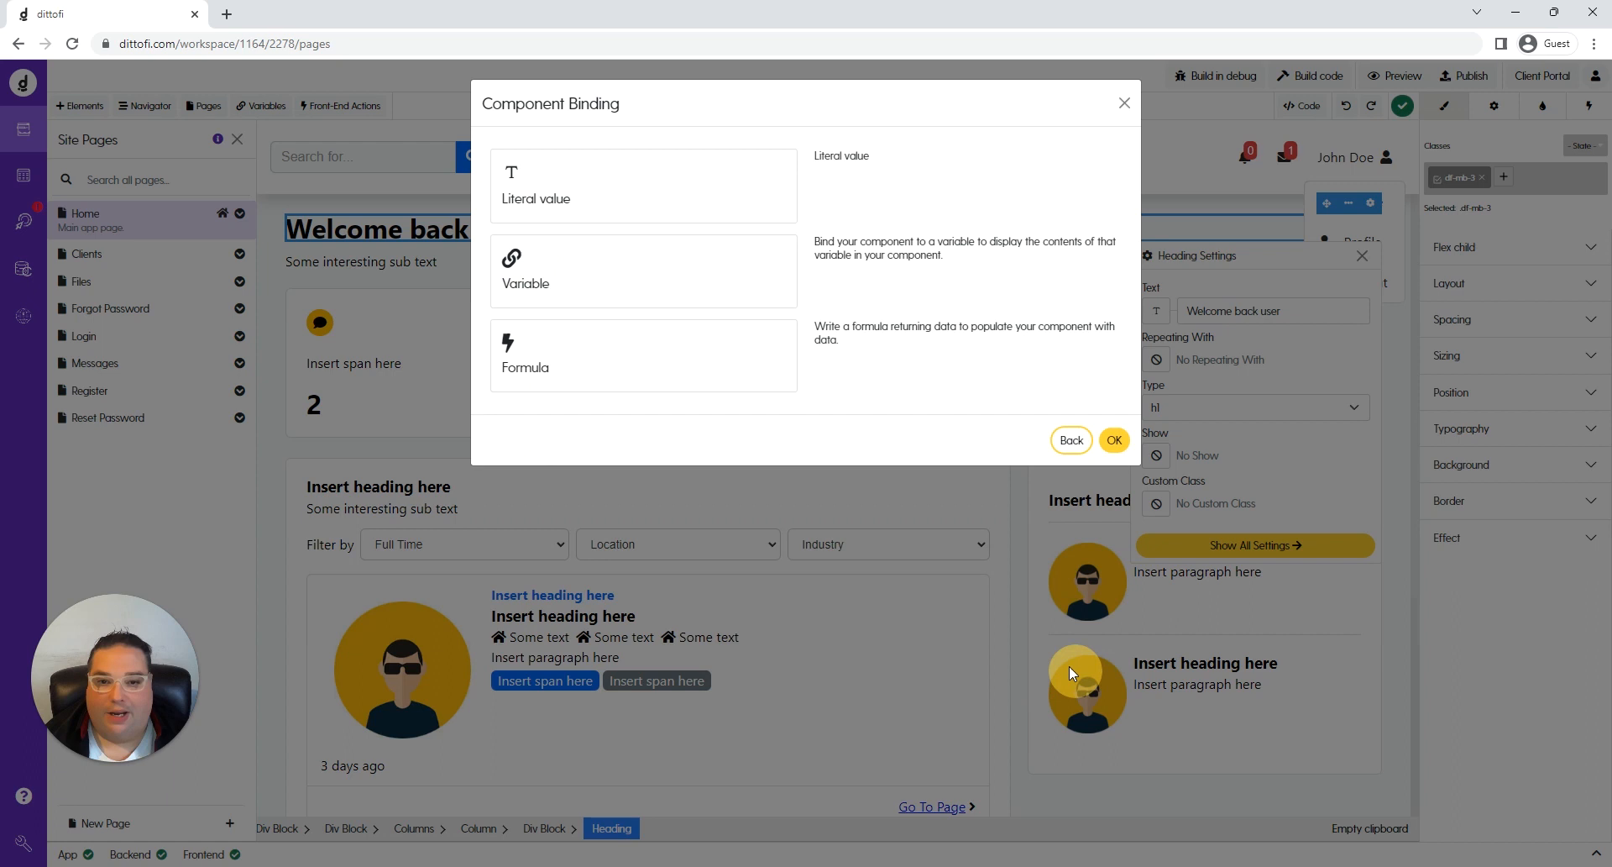
Bind the welcome heading's text to the formula {"Welcome back"+currentUser["FirstName"]}.
click(568, 363)
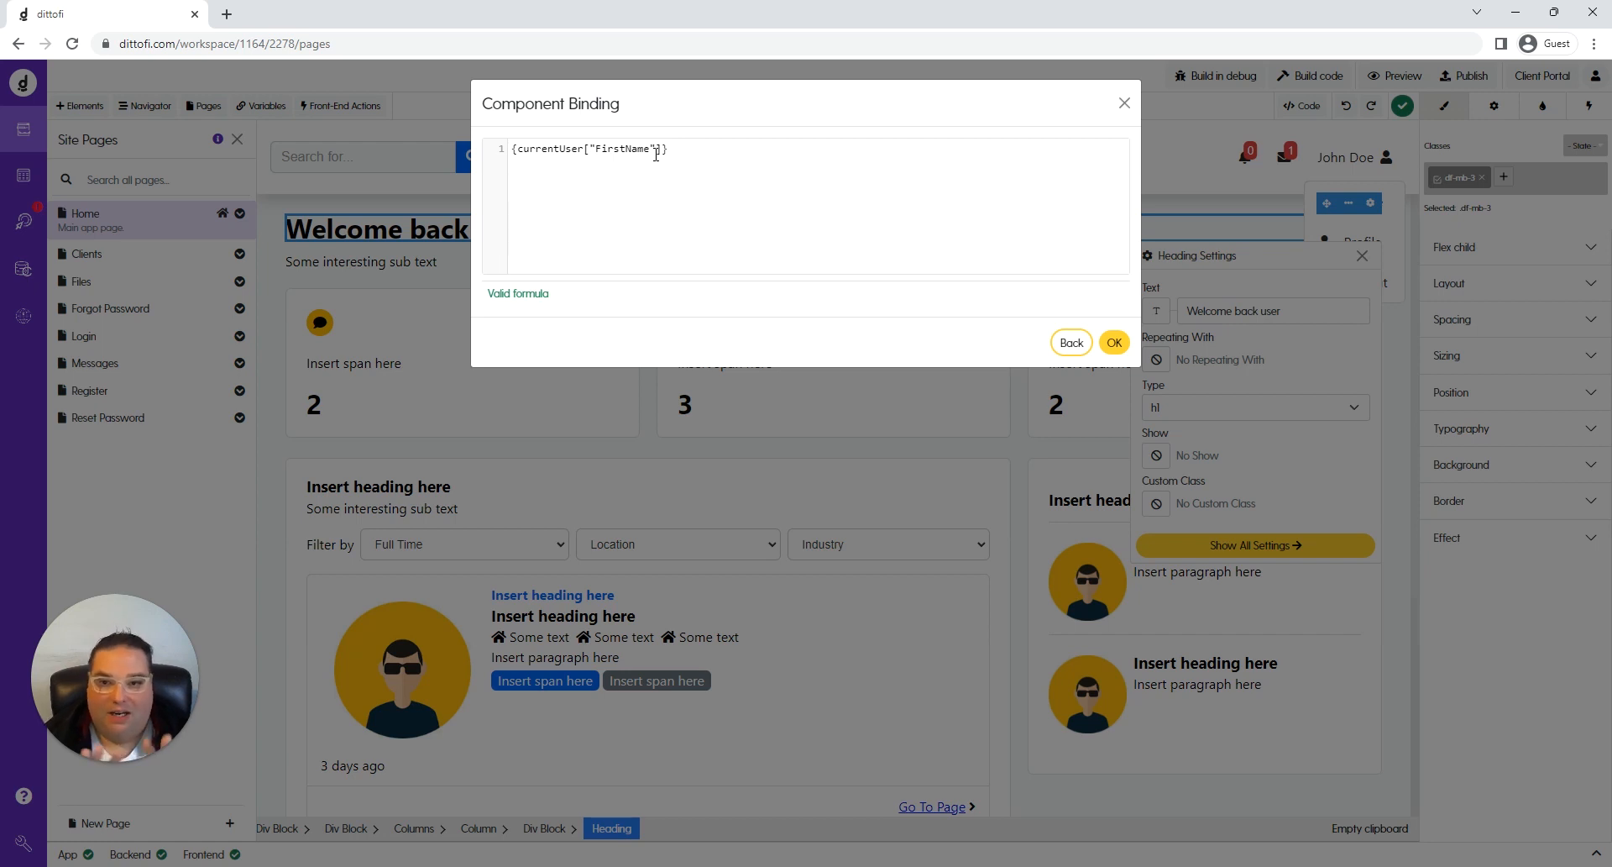
click(517, 154)
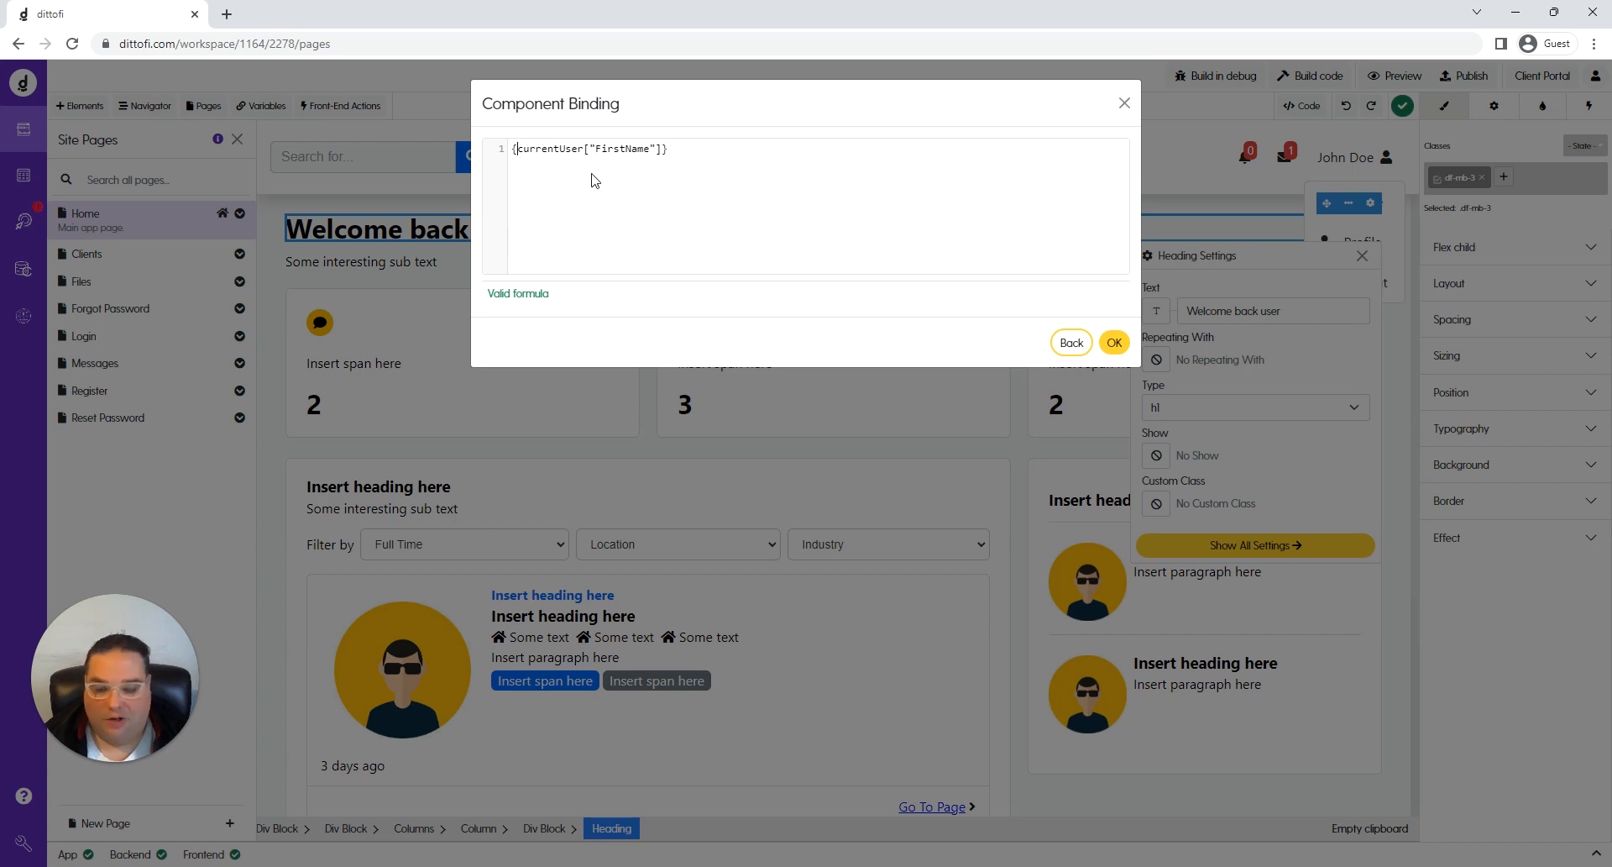
text("Welcome back)
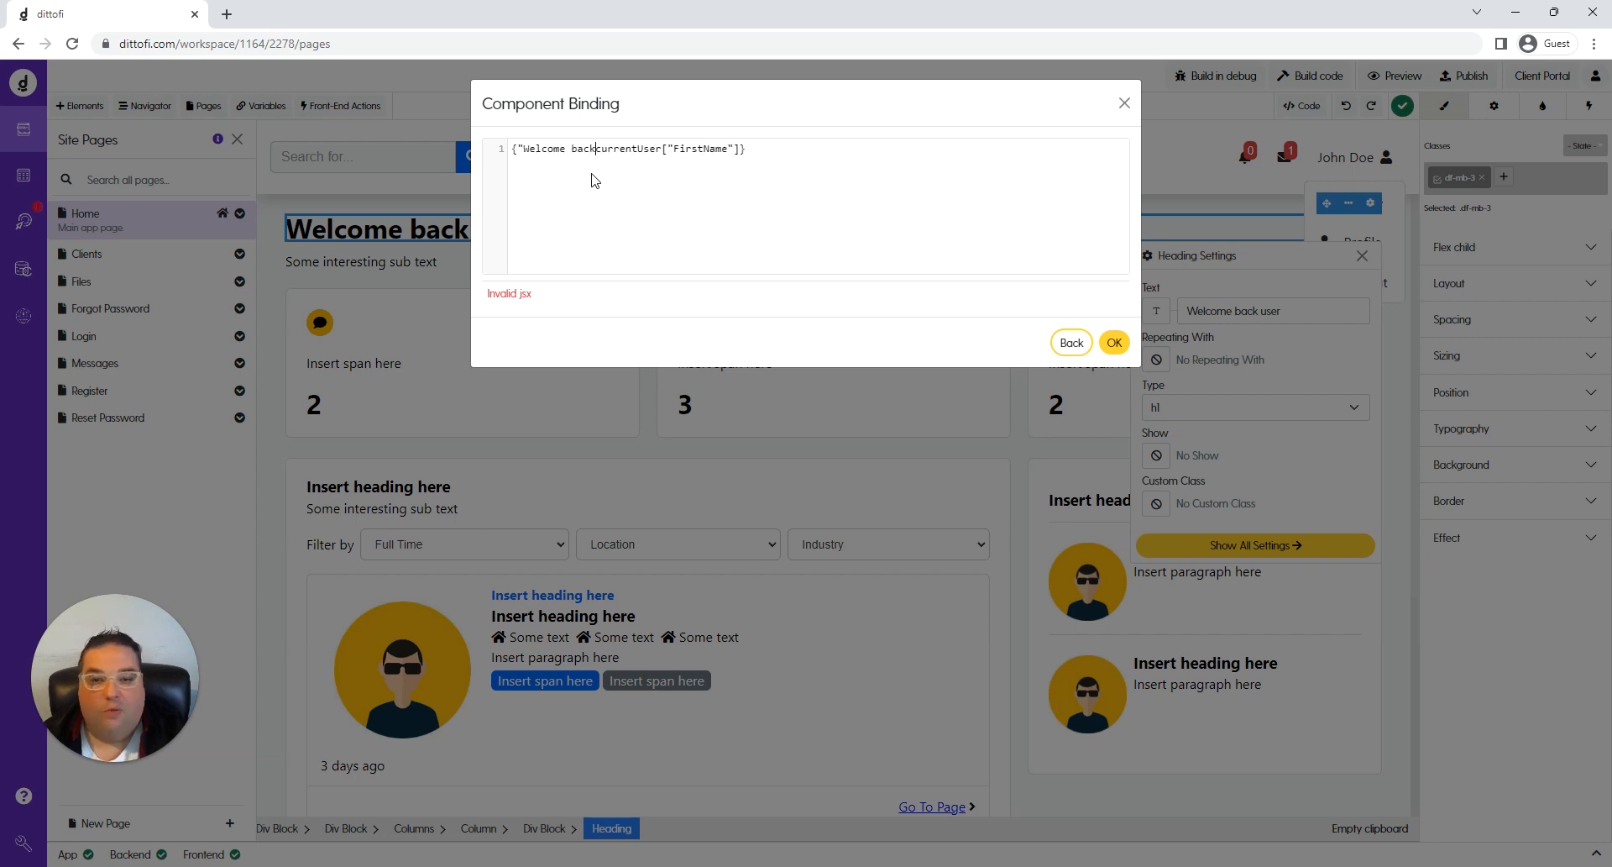
text(")
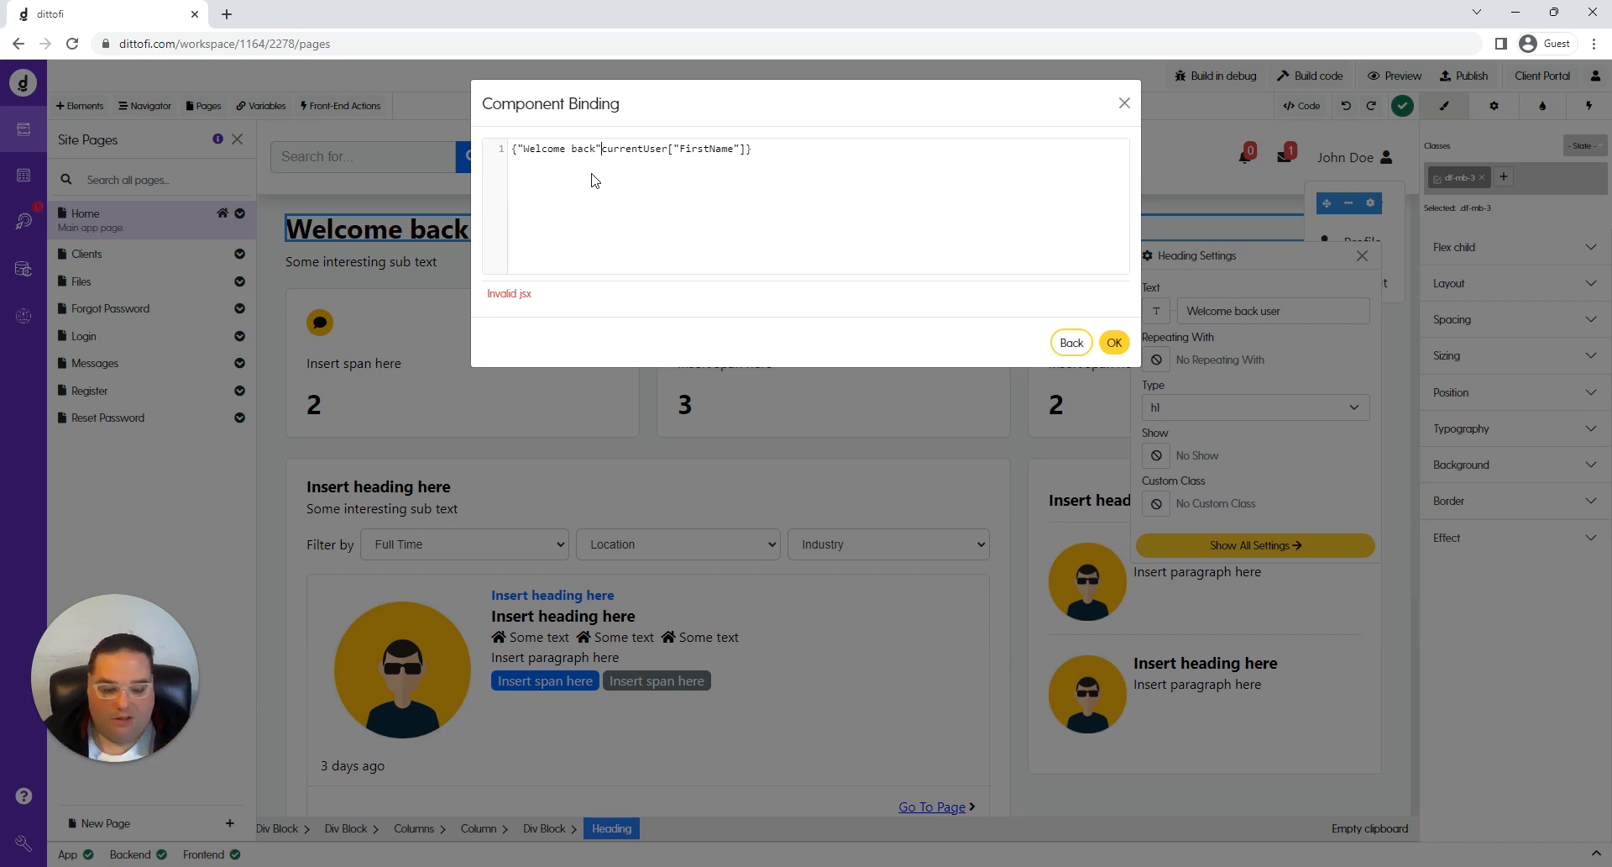
text(+)
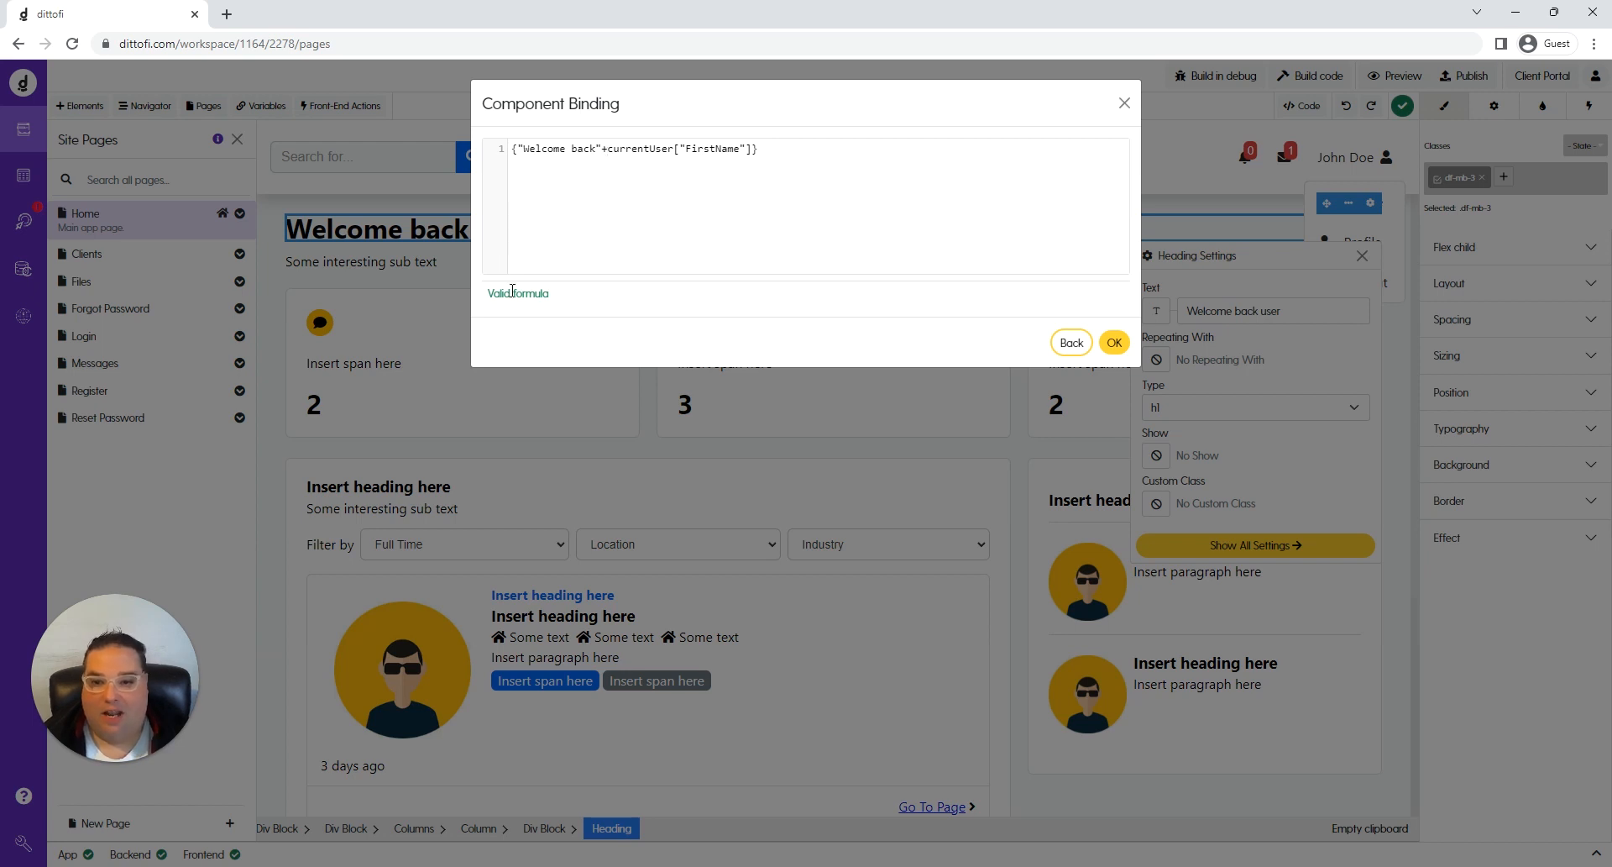
click(1115, 342)
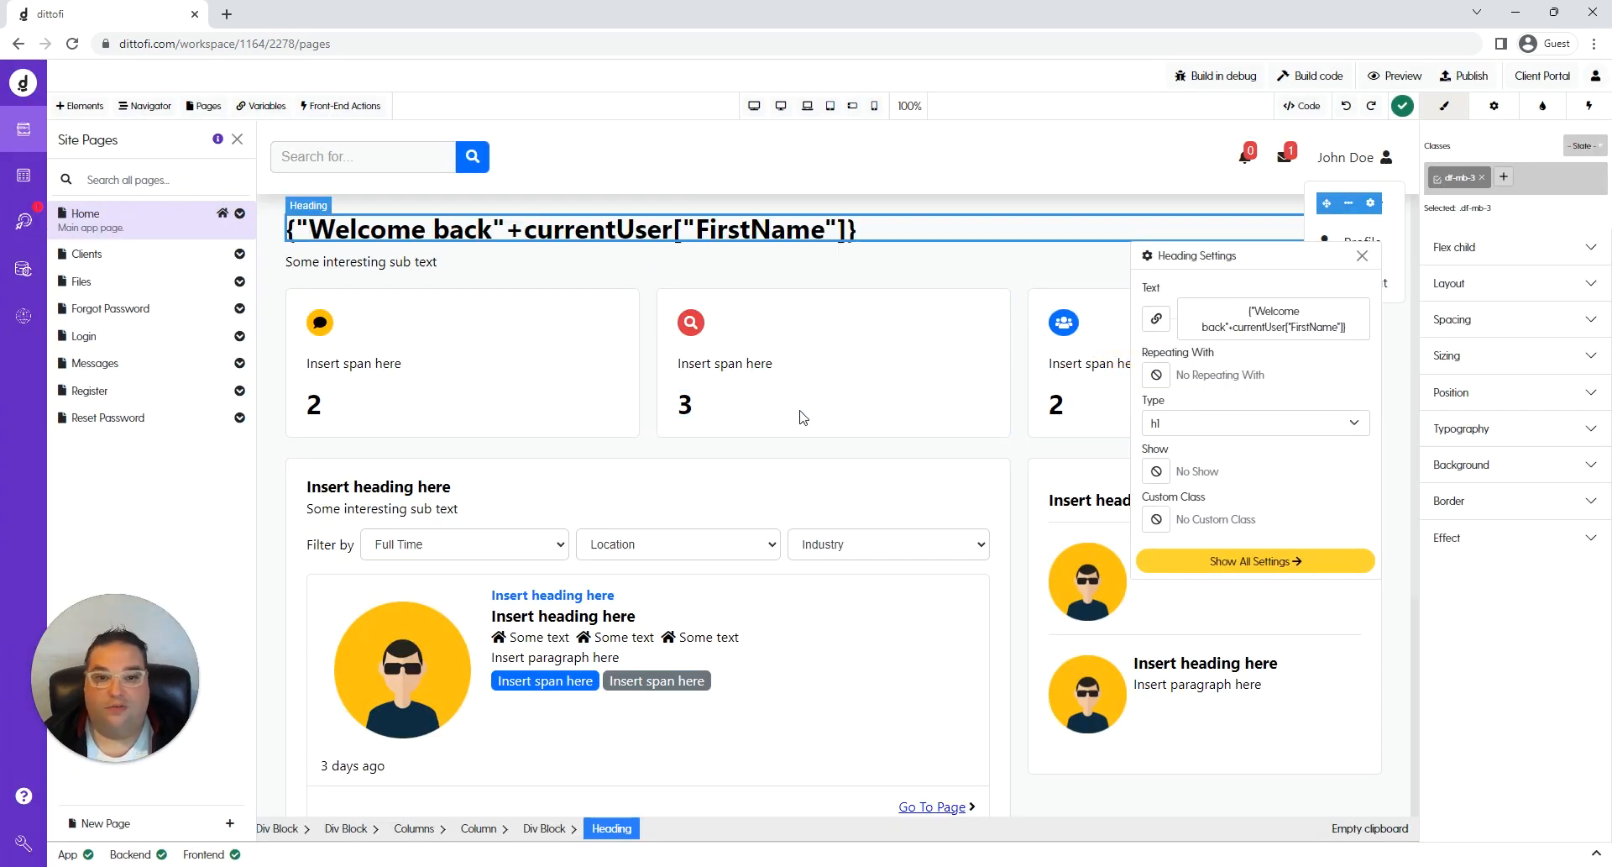
Replace the formula shown in the heading on the canvas with the placeholder "Welcome back" followed by a sample first name.
double_click(831, 230)
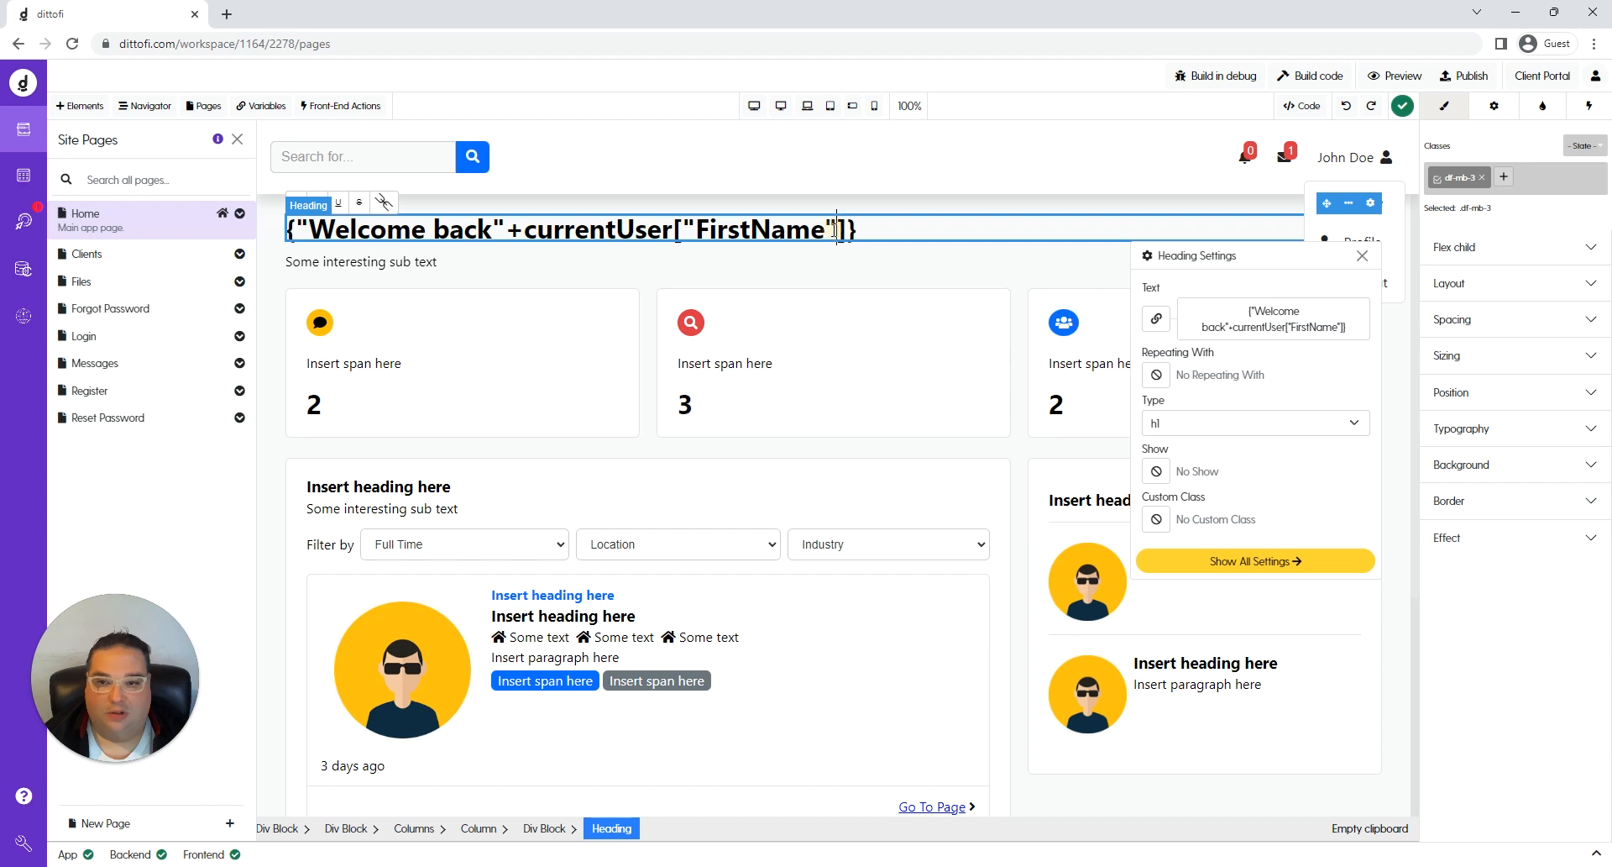
triple_click(831, 229)
text(Welcome B)
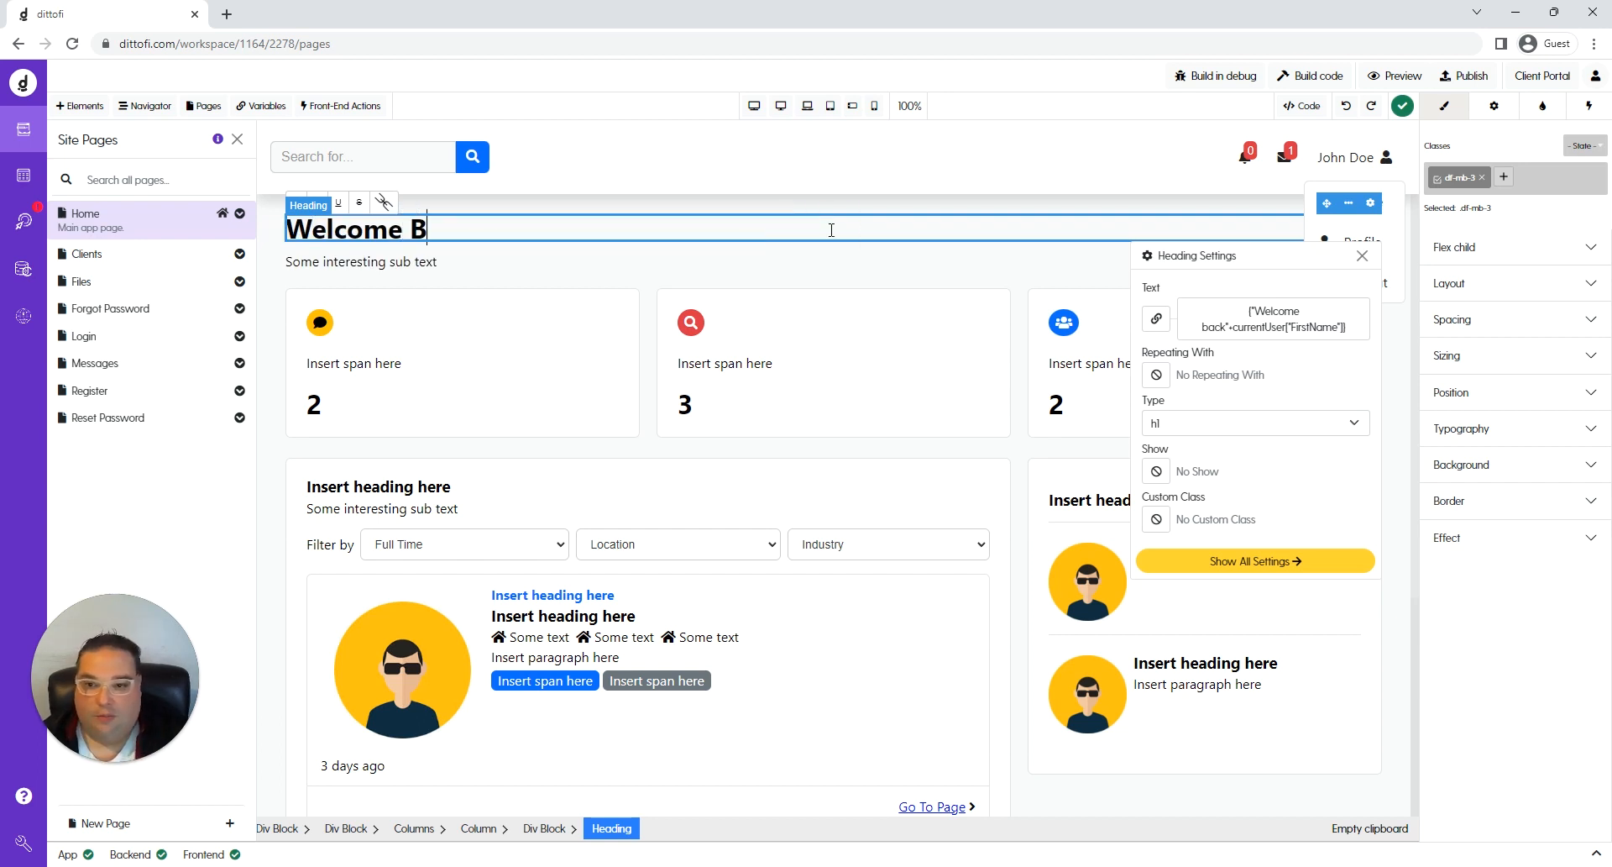
key(BackSpace)
text(back Preston)
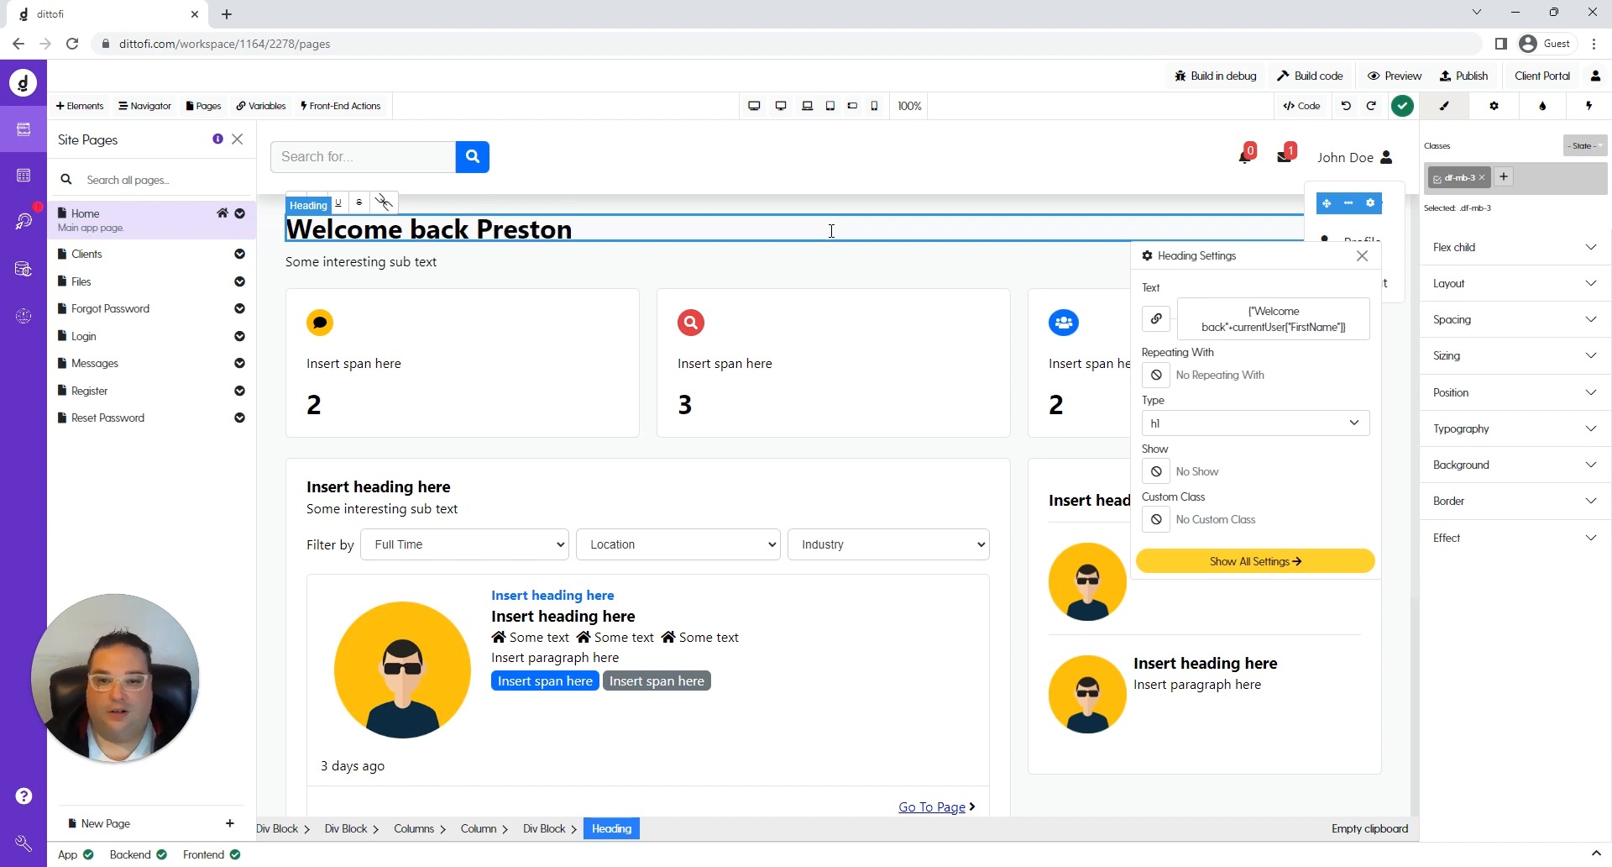
click(836, 274)
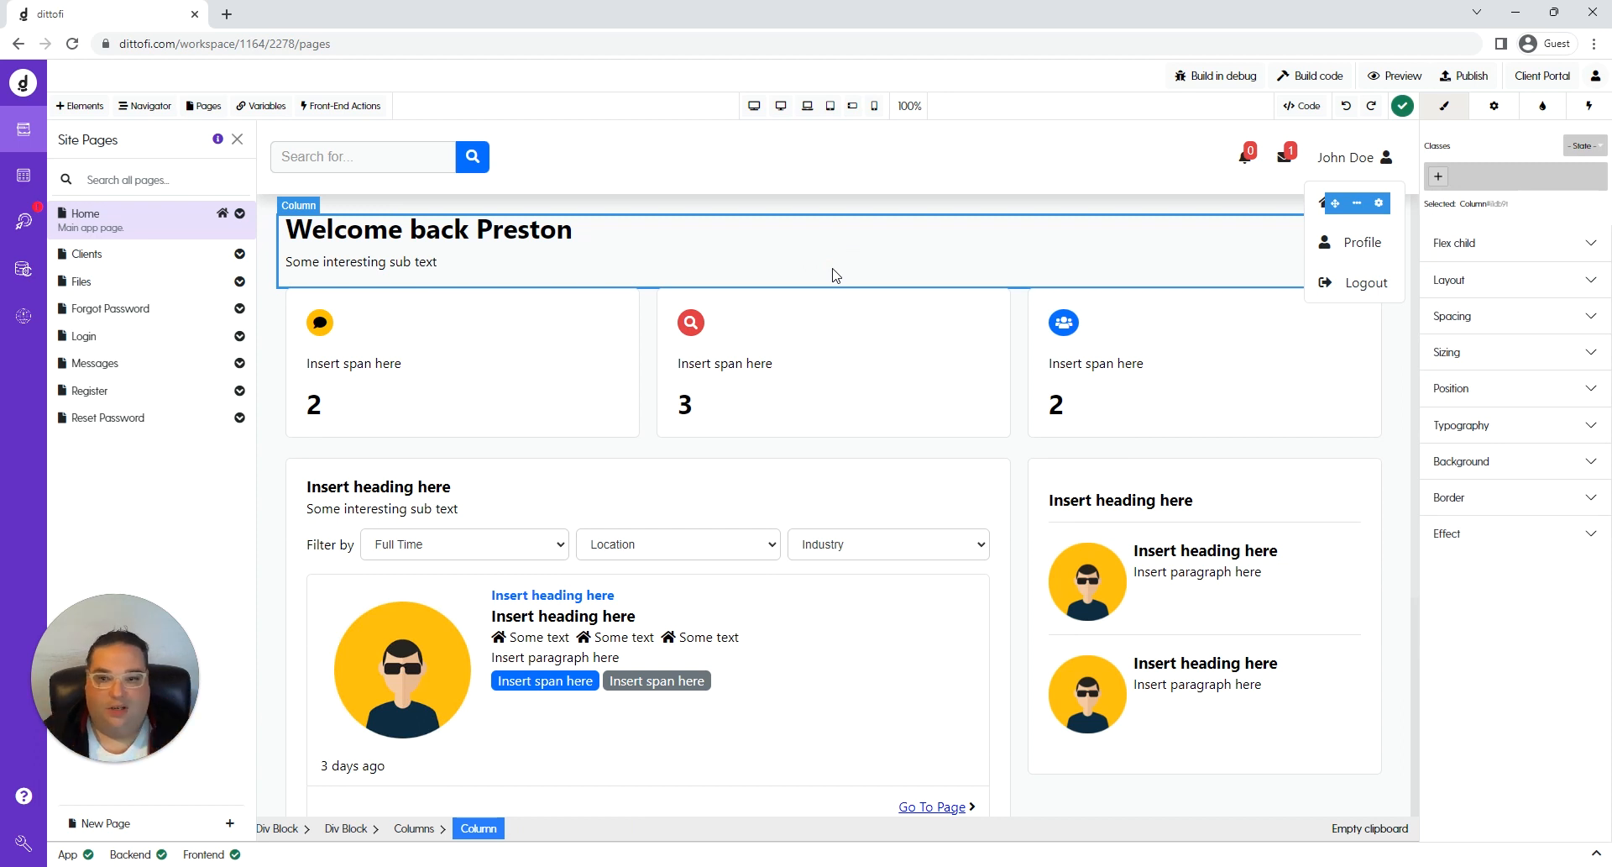
Check the text binding in the welcome heading's settings.
click(547, 235)
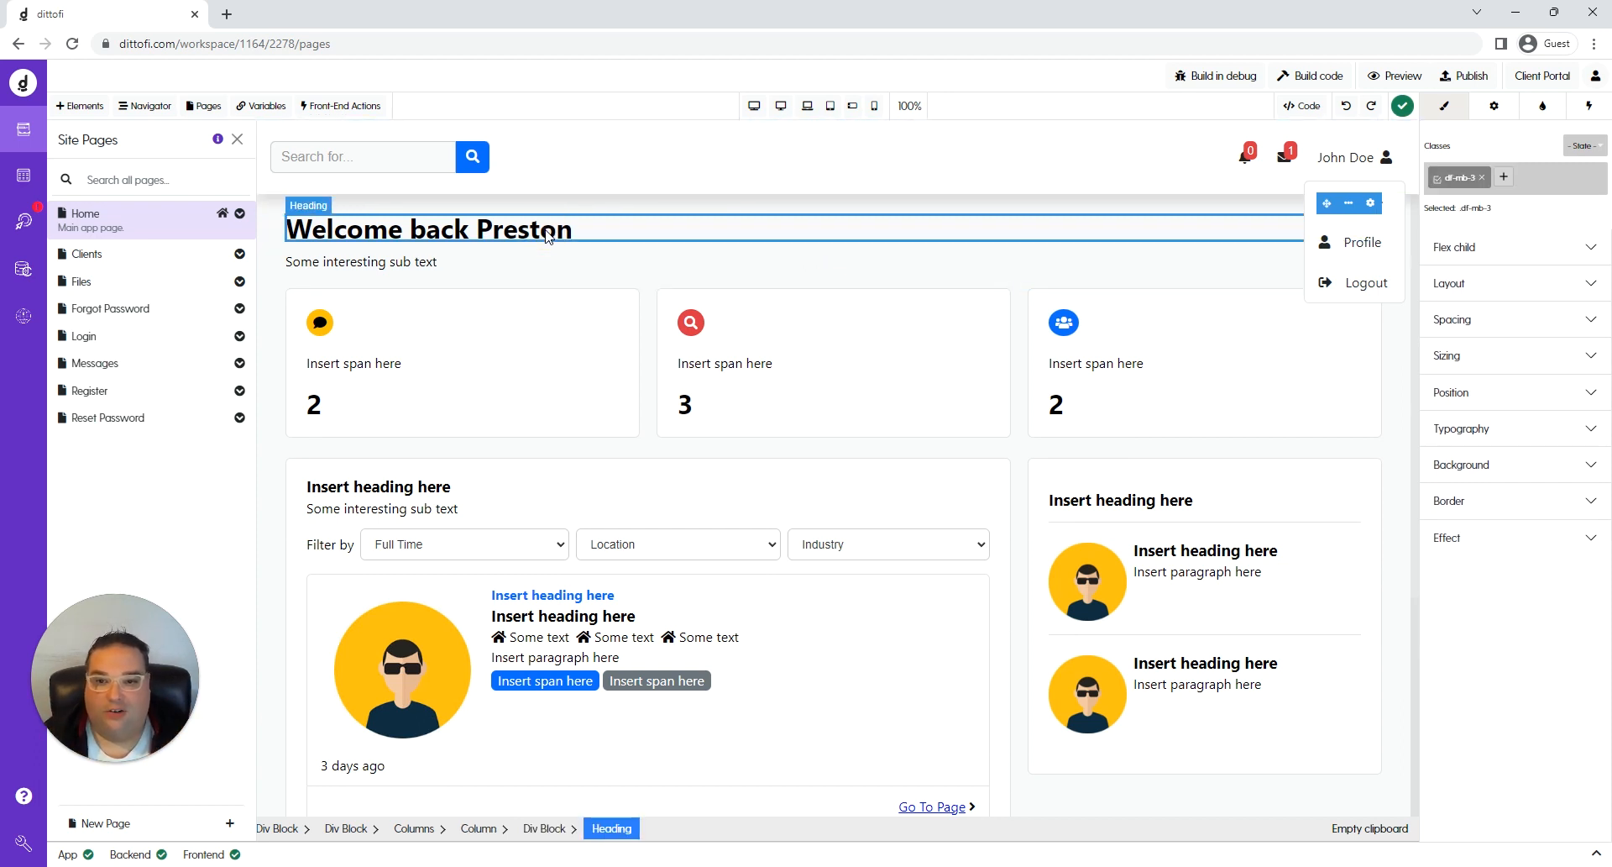
click(1371, 204)
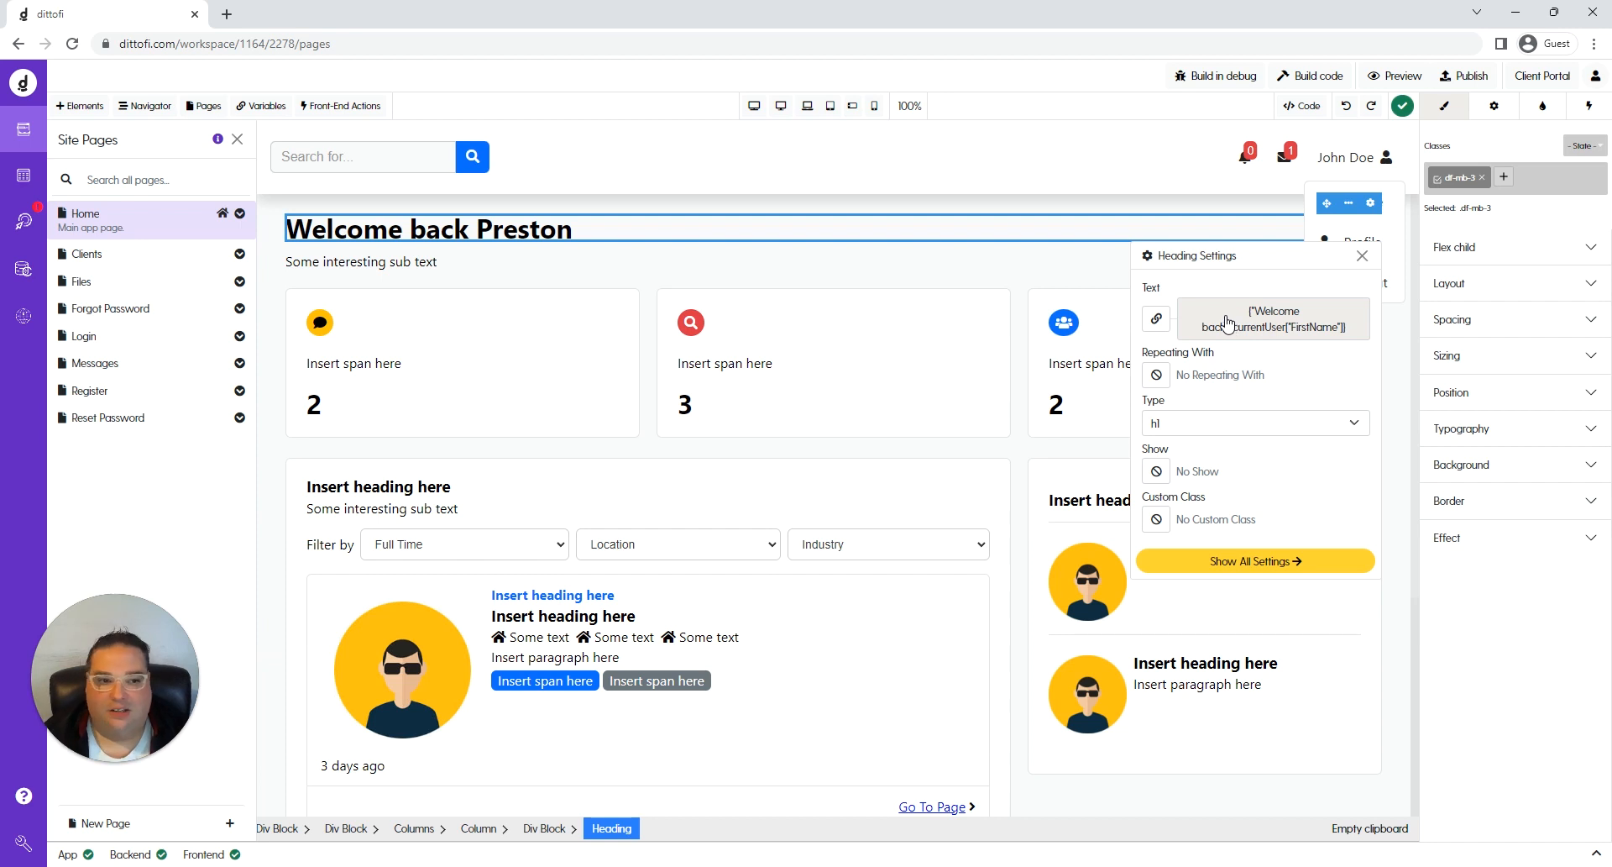
click(1362, 256)
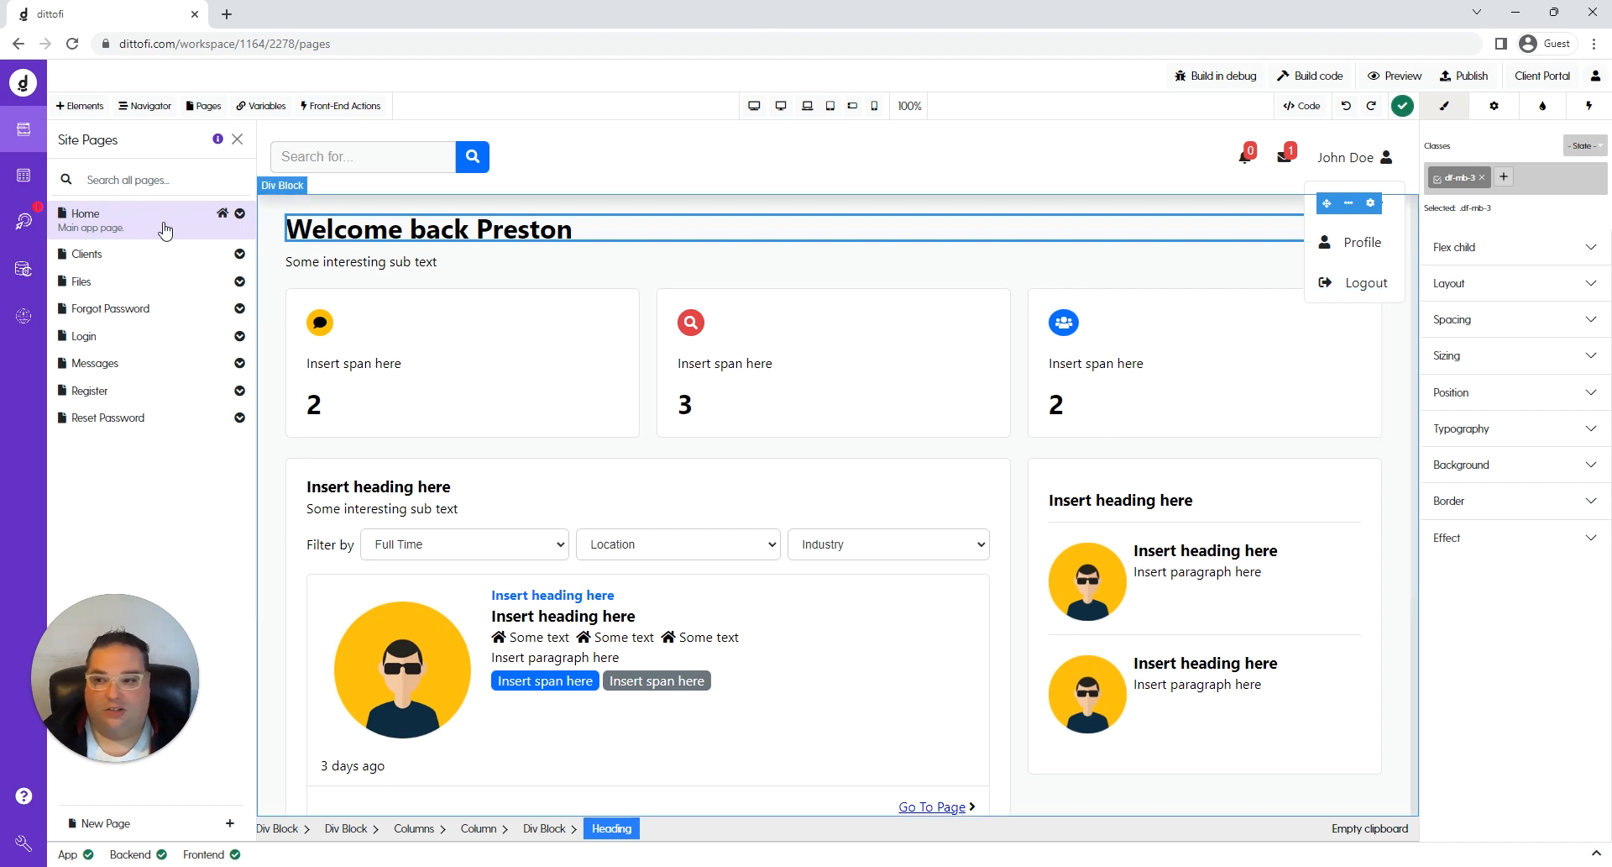
Reload the Home page and replace the formula in the welcome heading with "Welcome Back" followed by a sample first name.
click(109, 259)
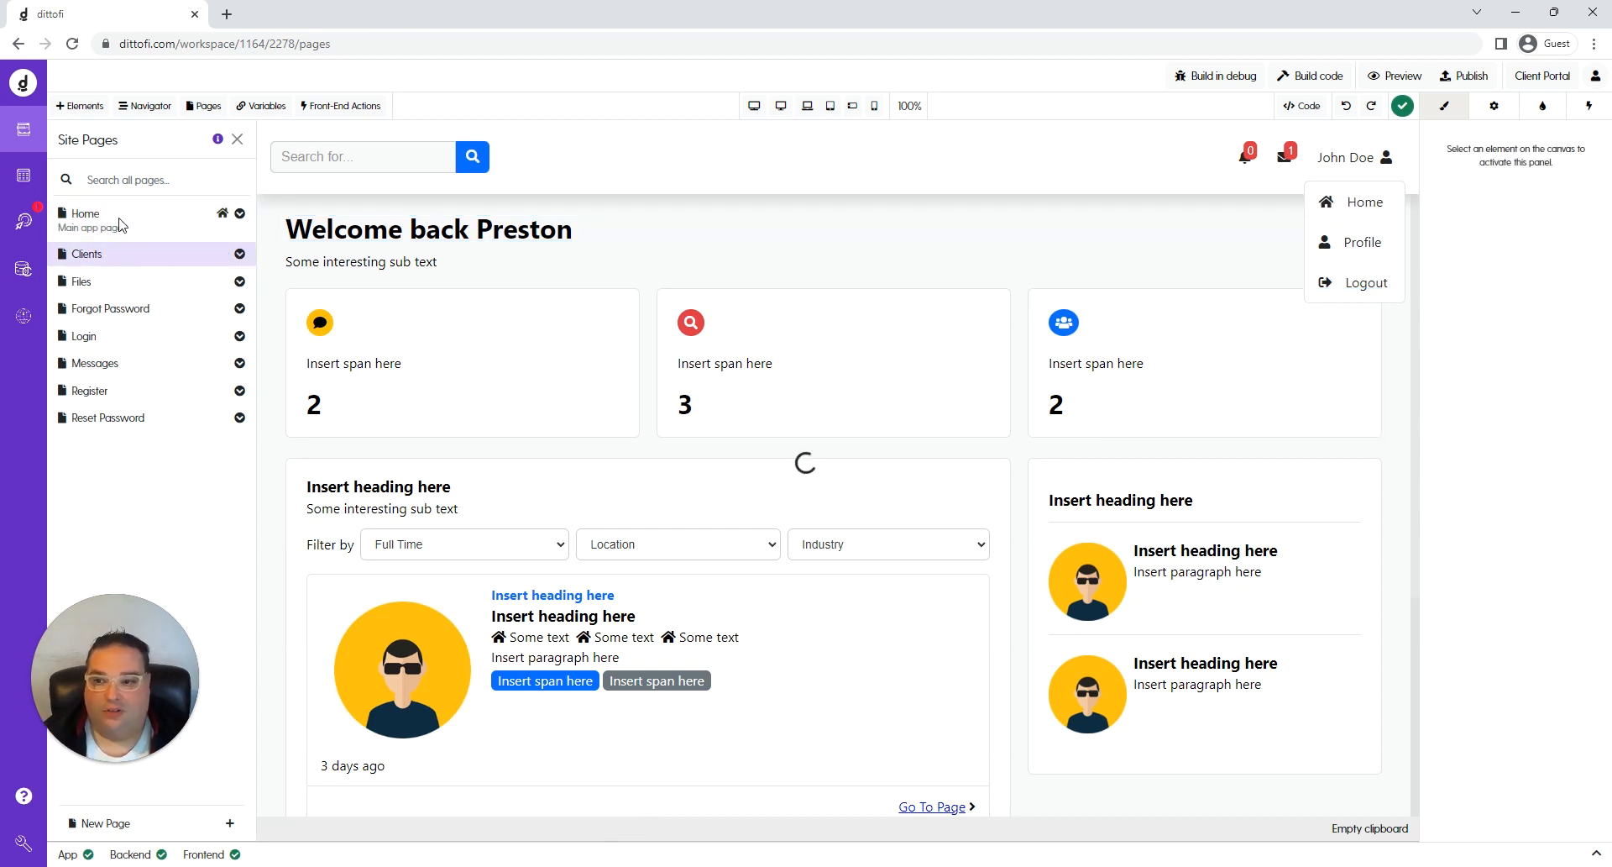
click(122, 221)
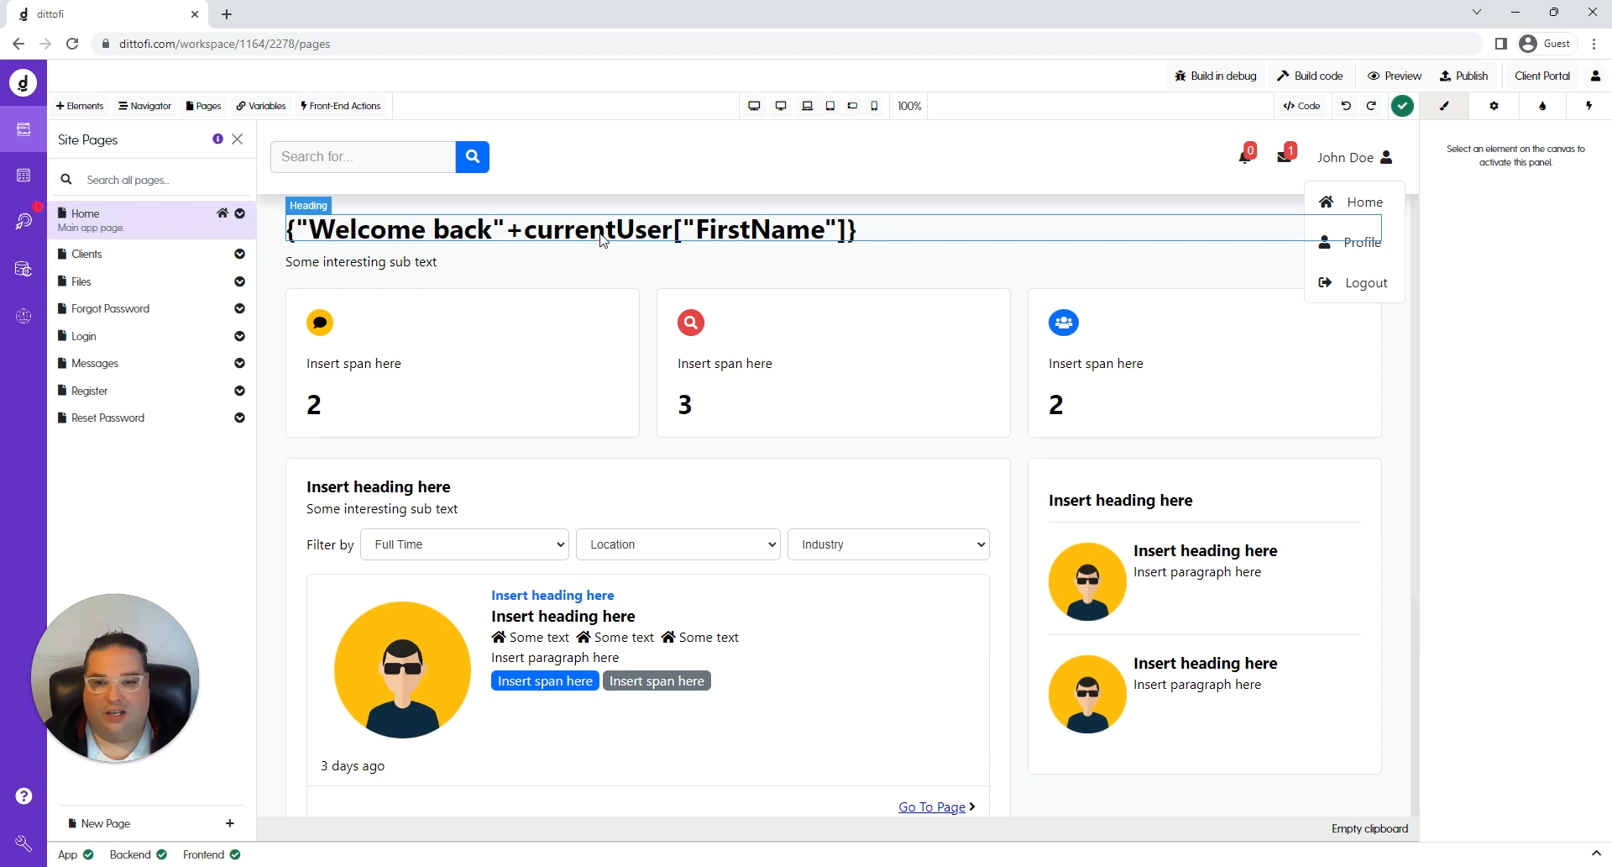
click(602, 235)
triple_click(602, 233)
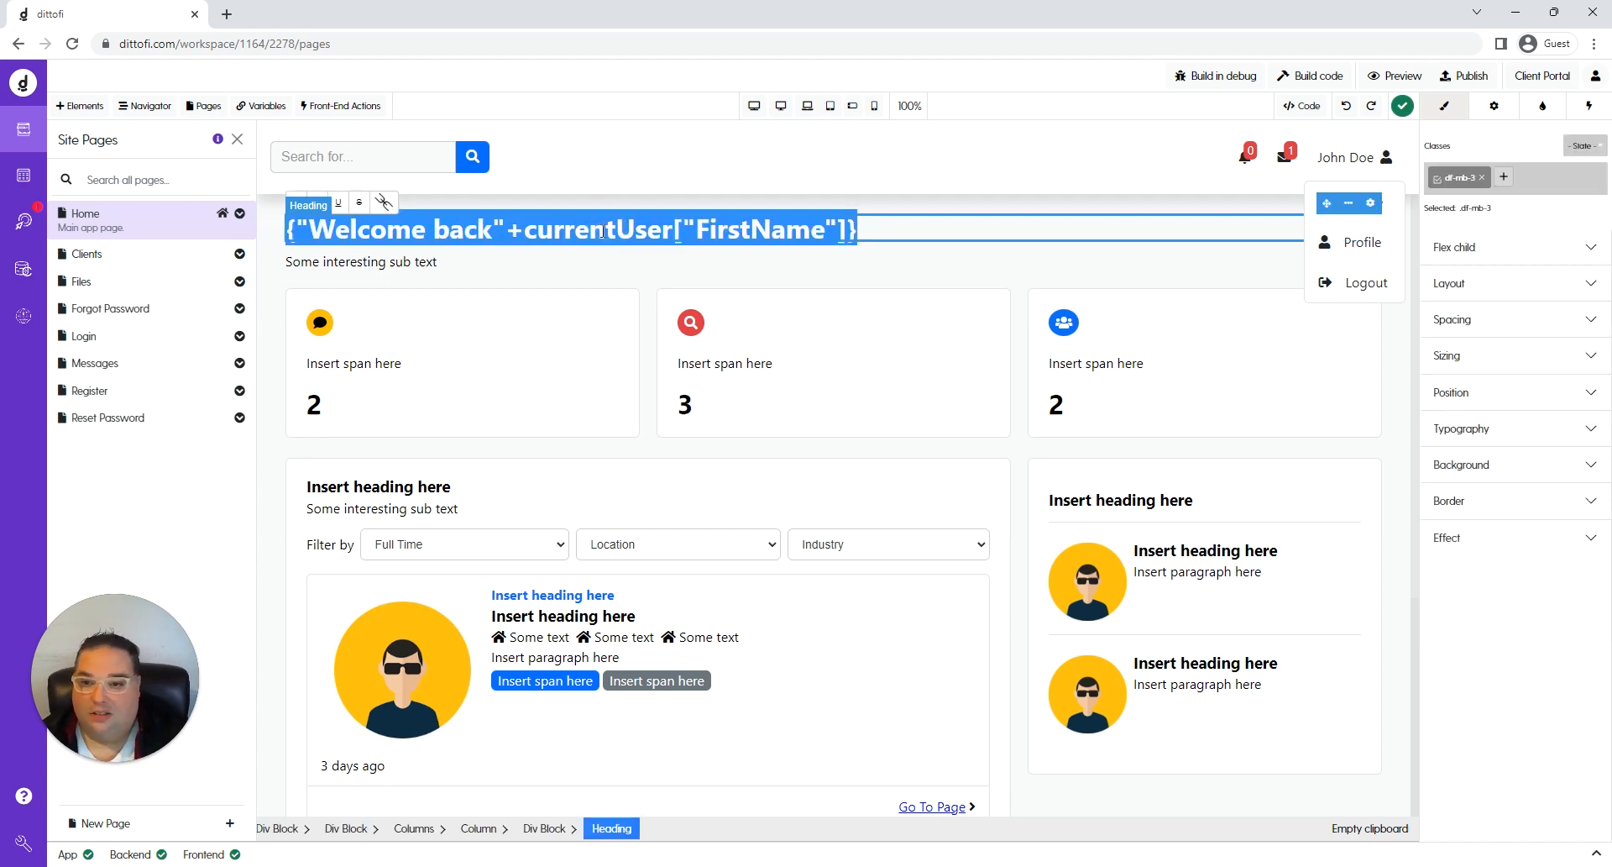
text(Welcome Ba)
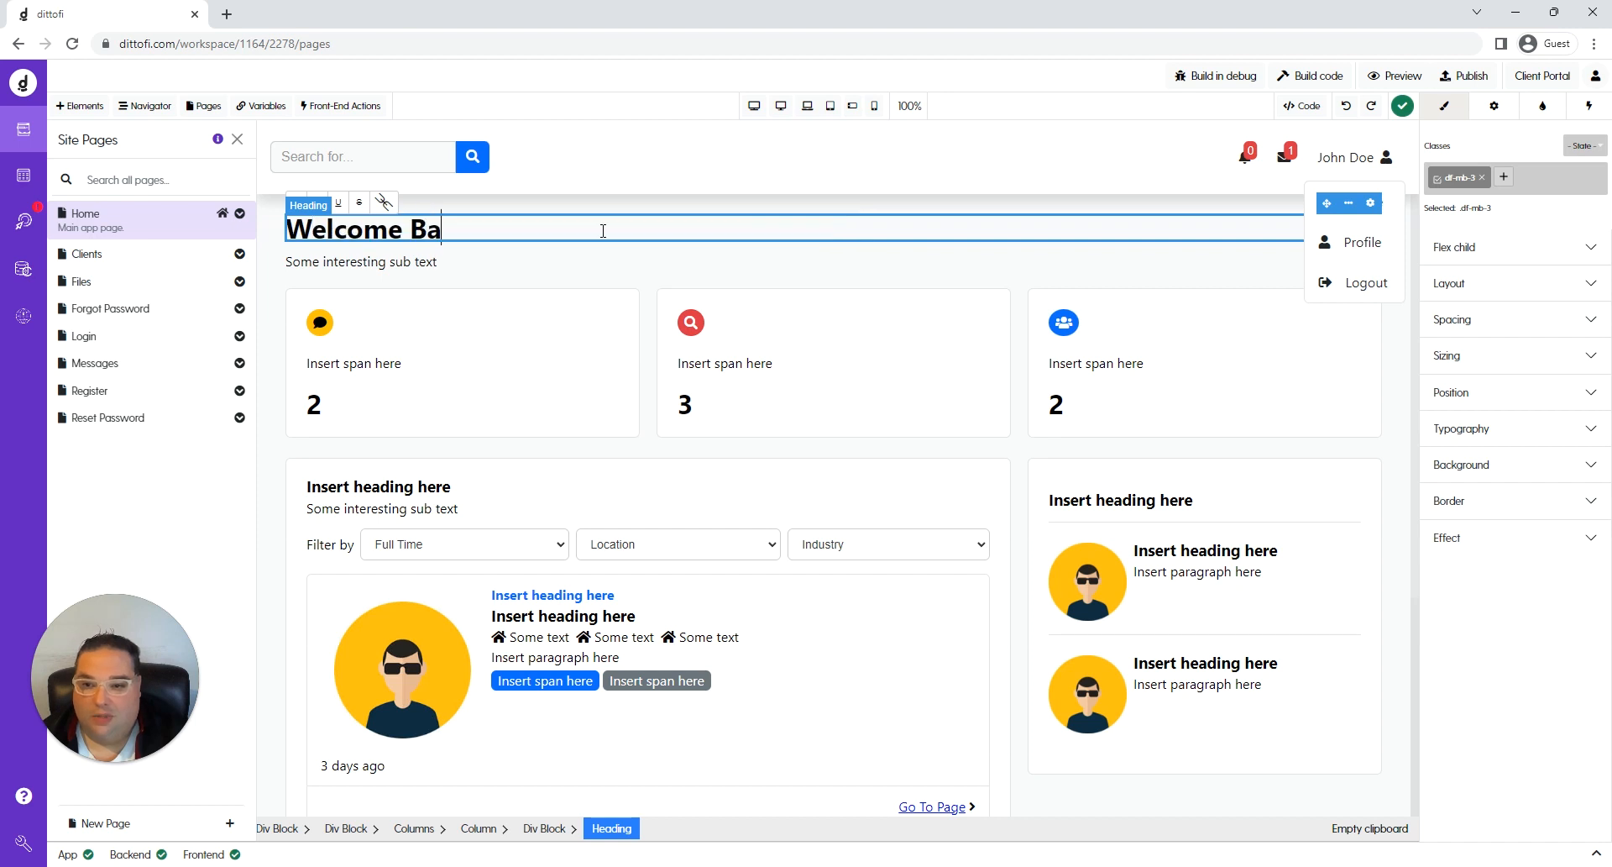
text(ck Preston)
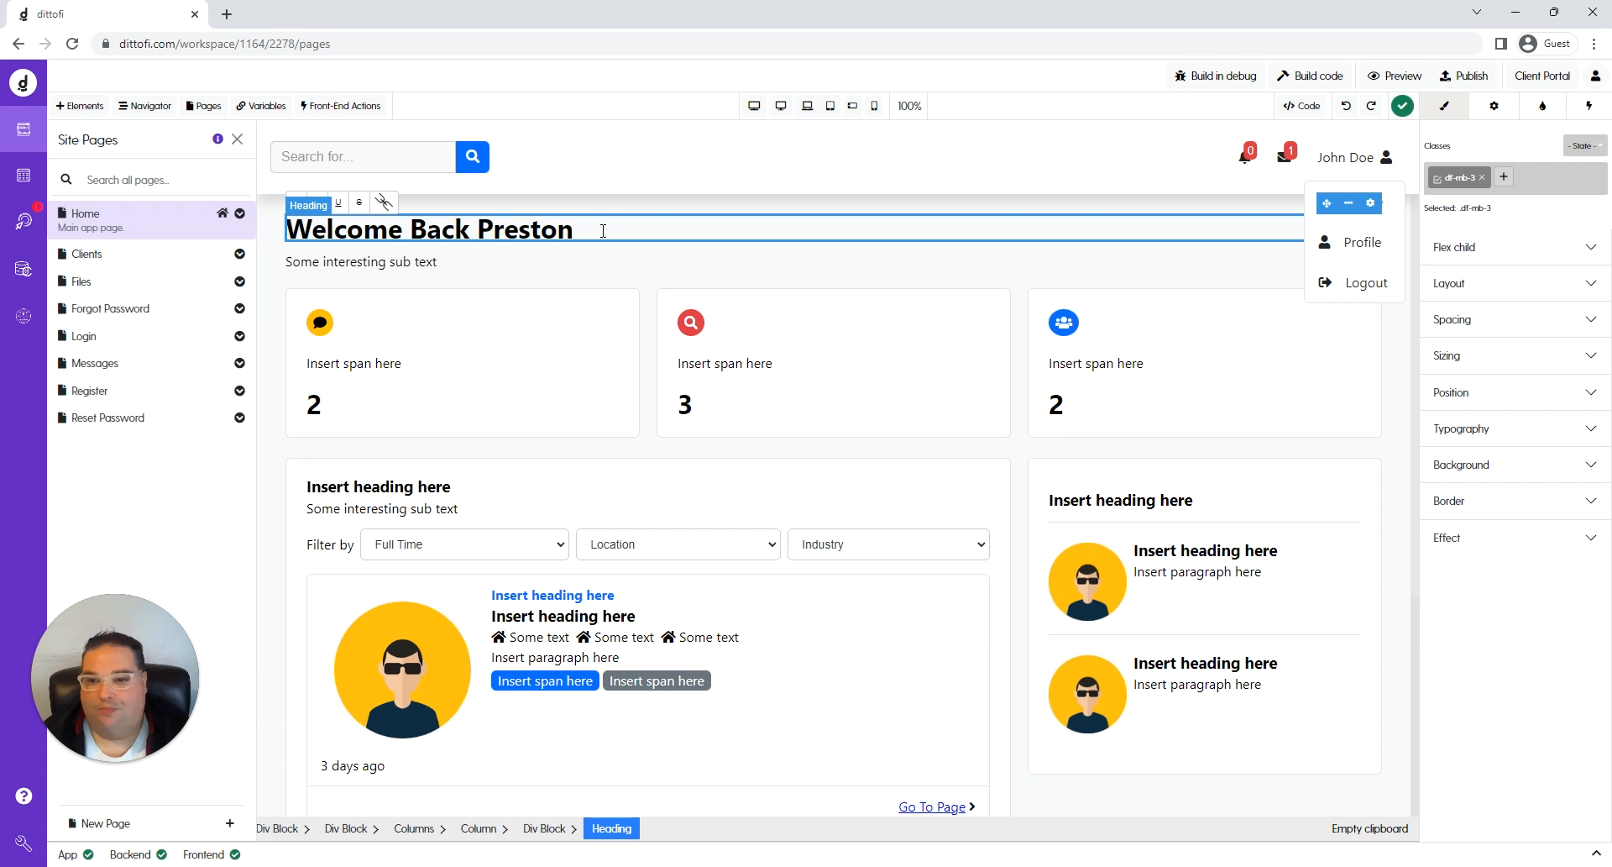
Delete the "Some interesting sub text" span beneath the welcome heading.
click(482, 266)
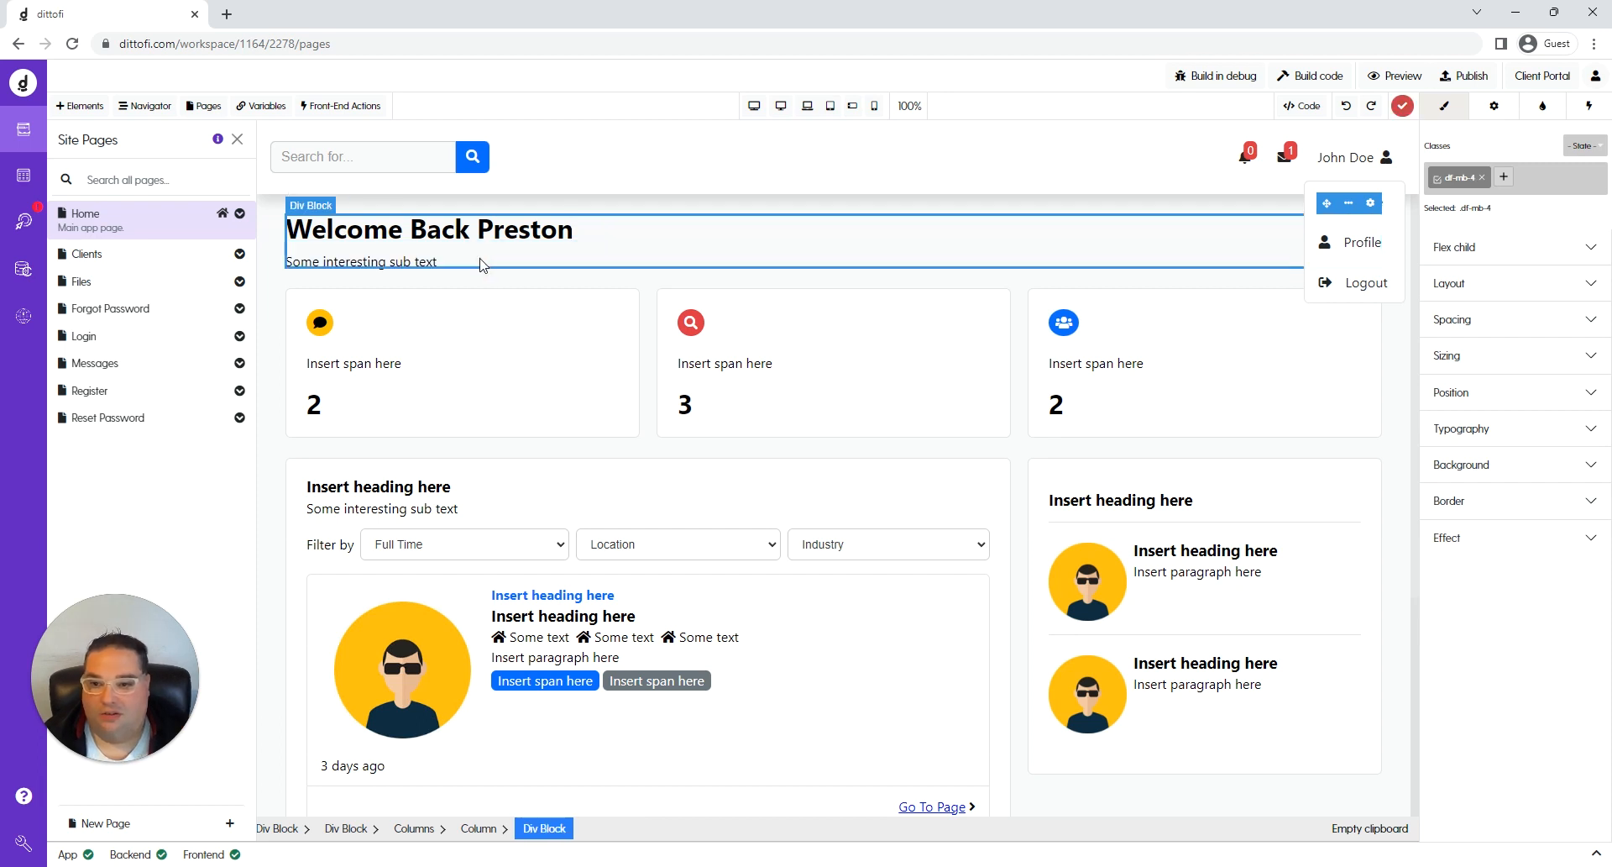
click(502, 284)
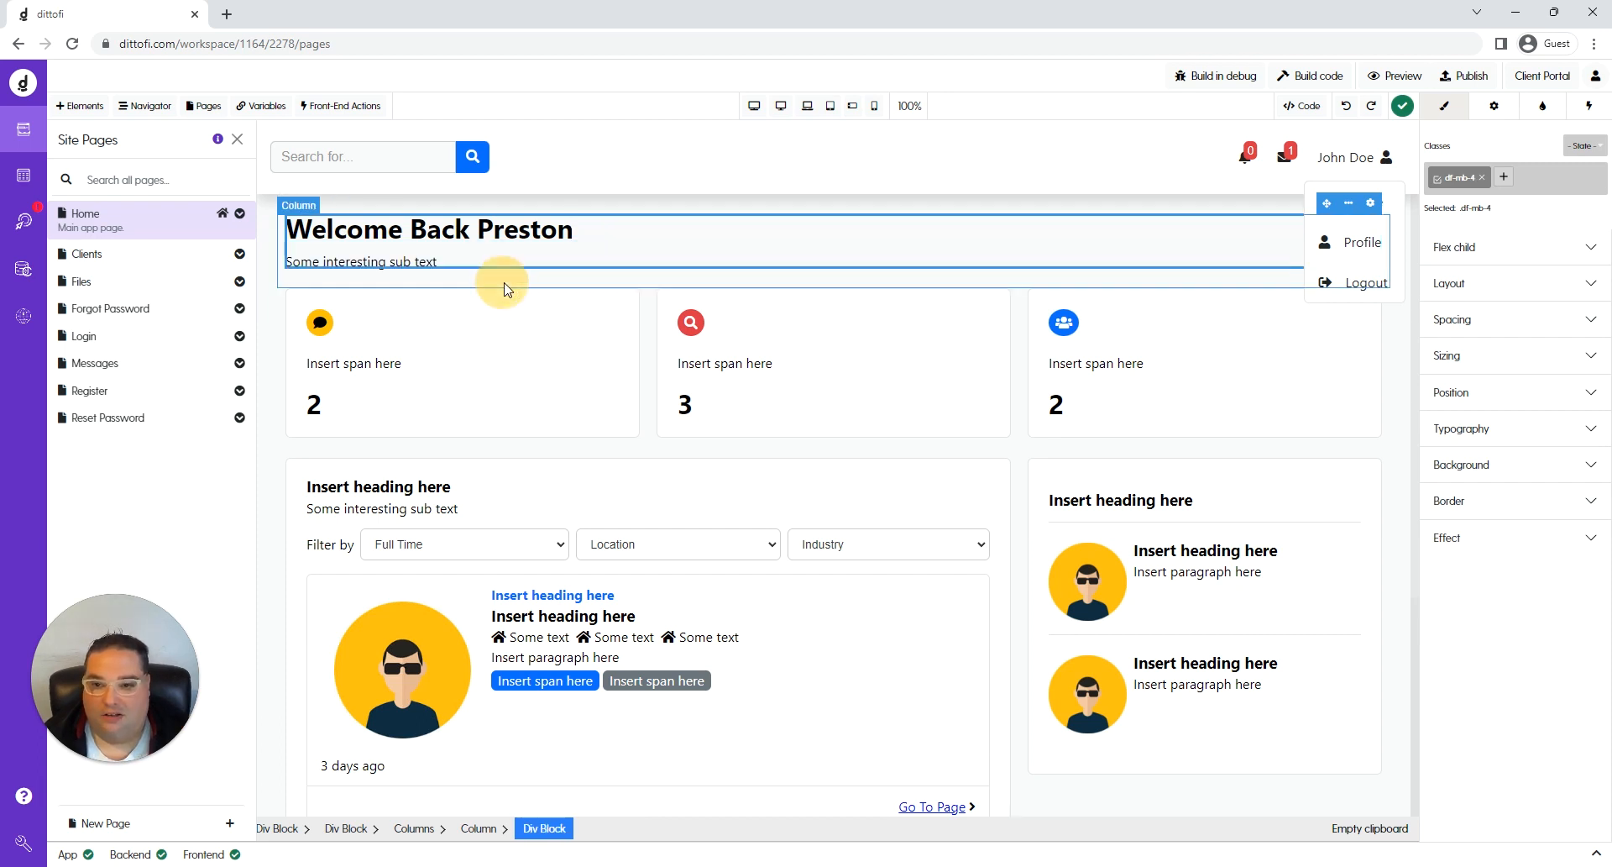
click(443, 264)
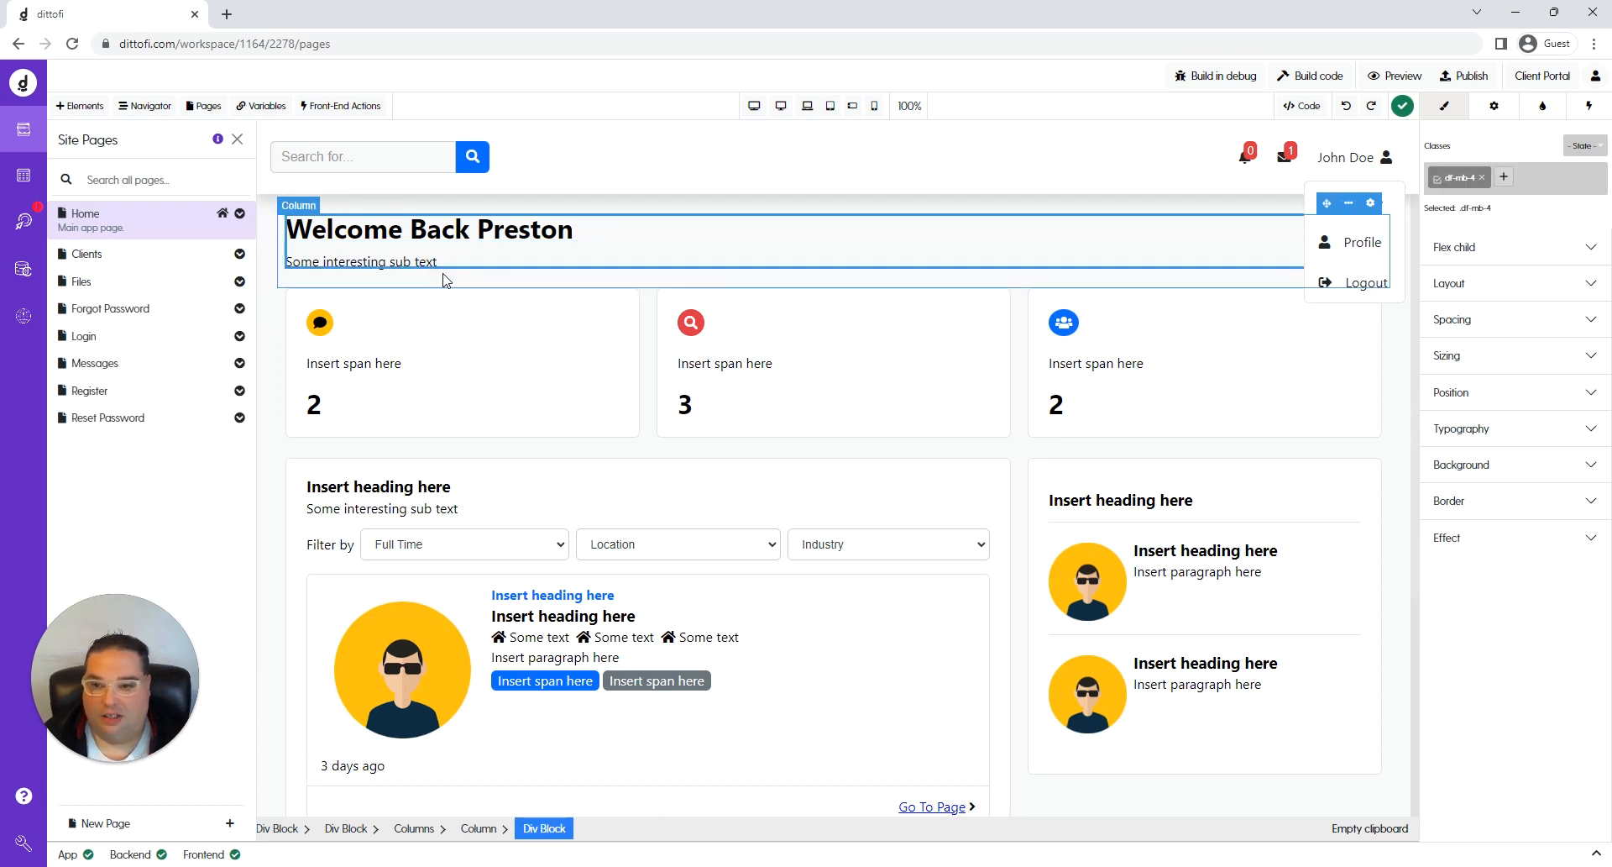
click(420, 317)
click(402, 263)
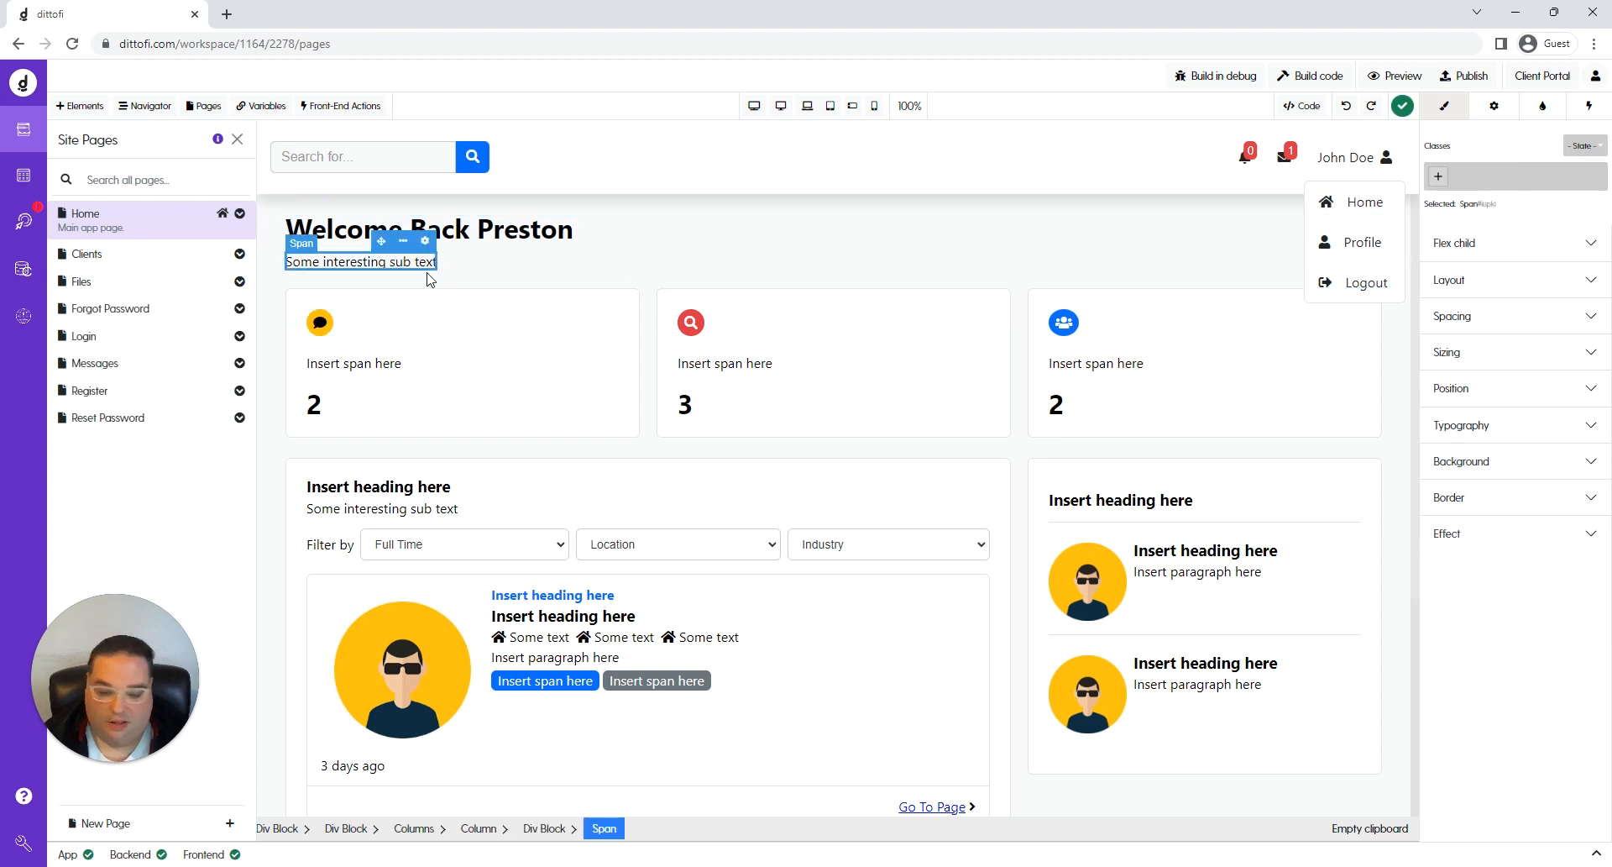
key(Delete)
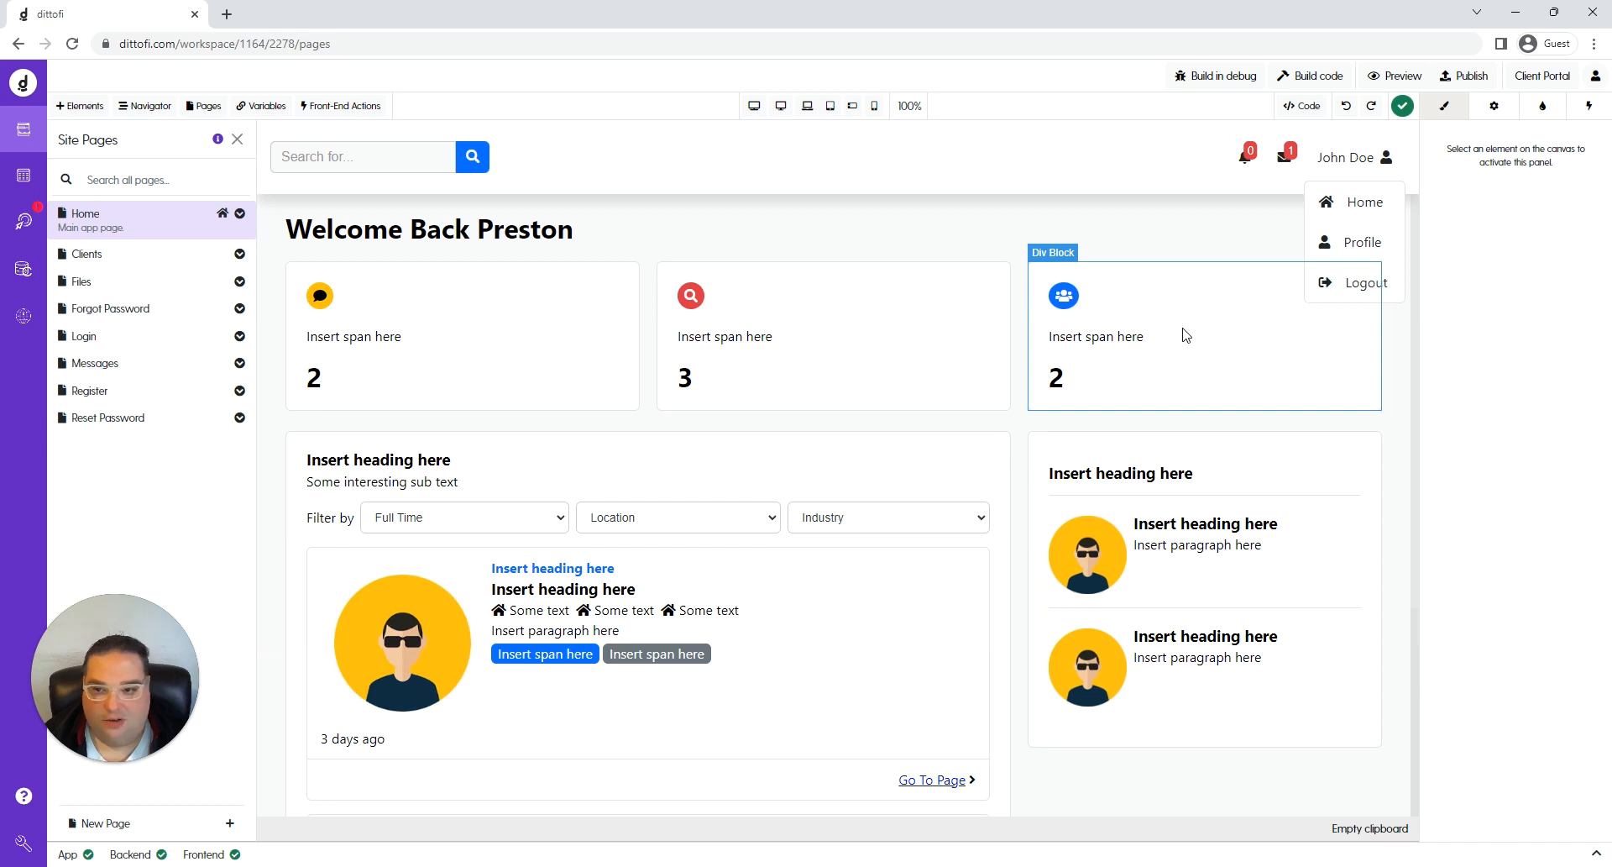
Change the first card's text to "Welcome to our Customer Portal. If you need any assistance, please call our phone number at" plus a support phone number.
click(337, 343)
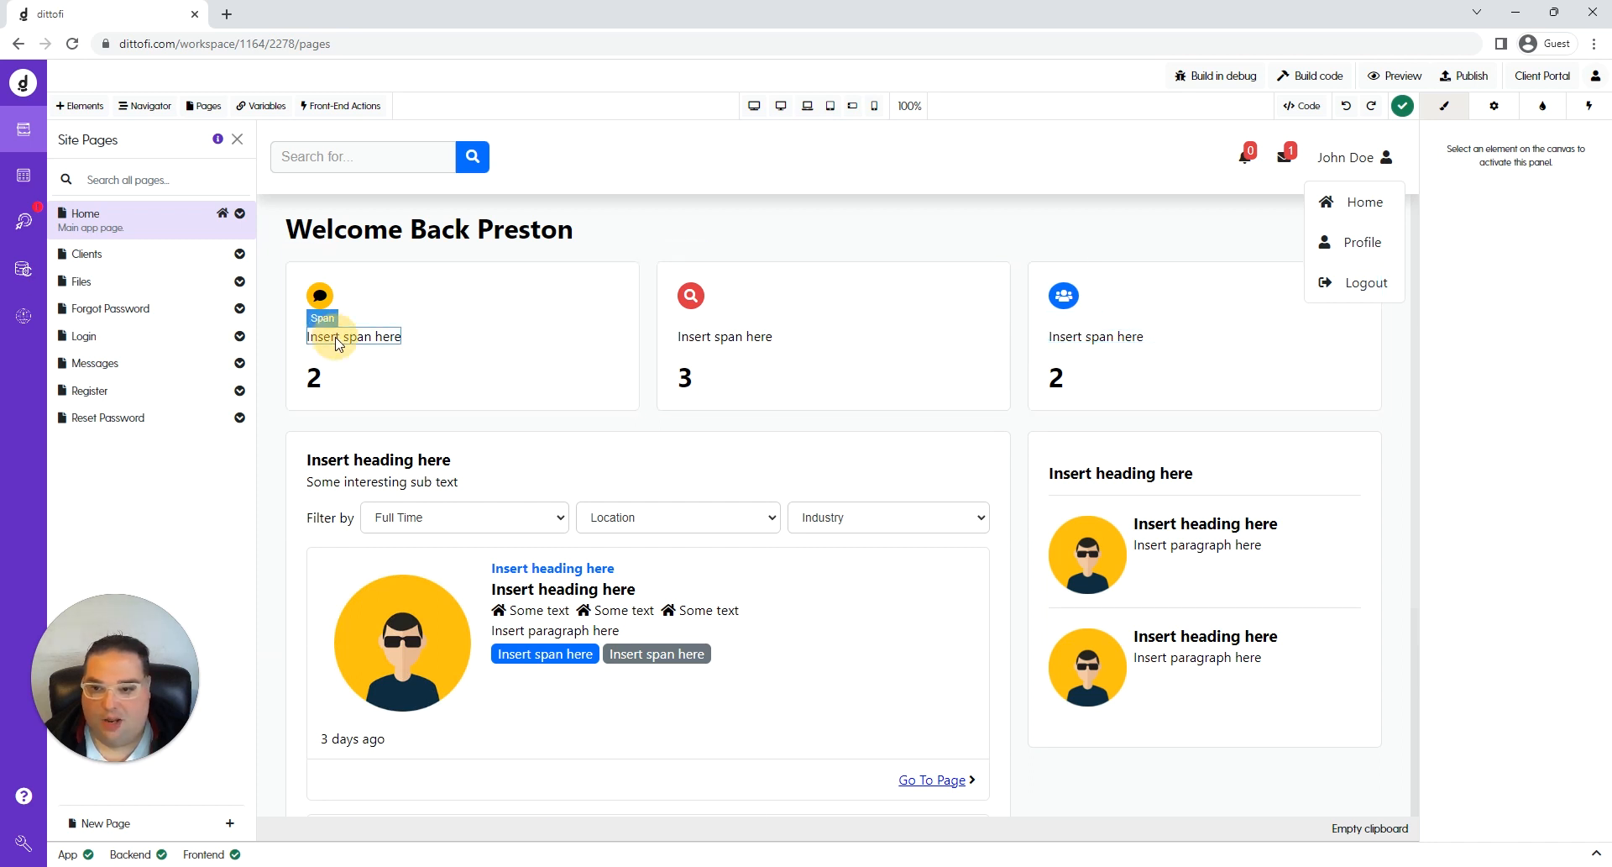
double_click(346, 337)
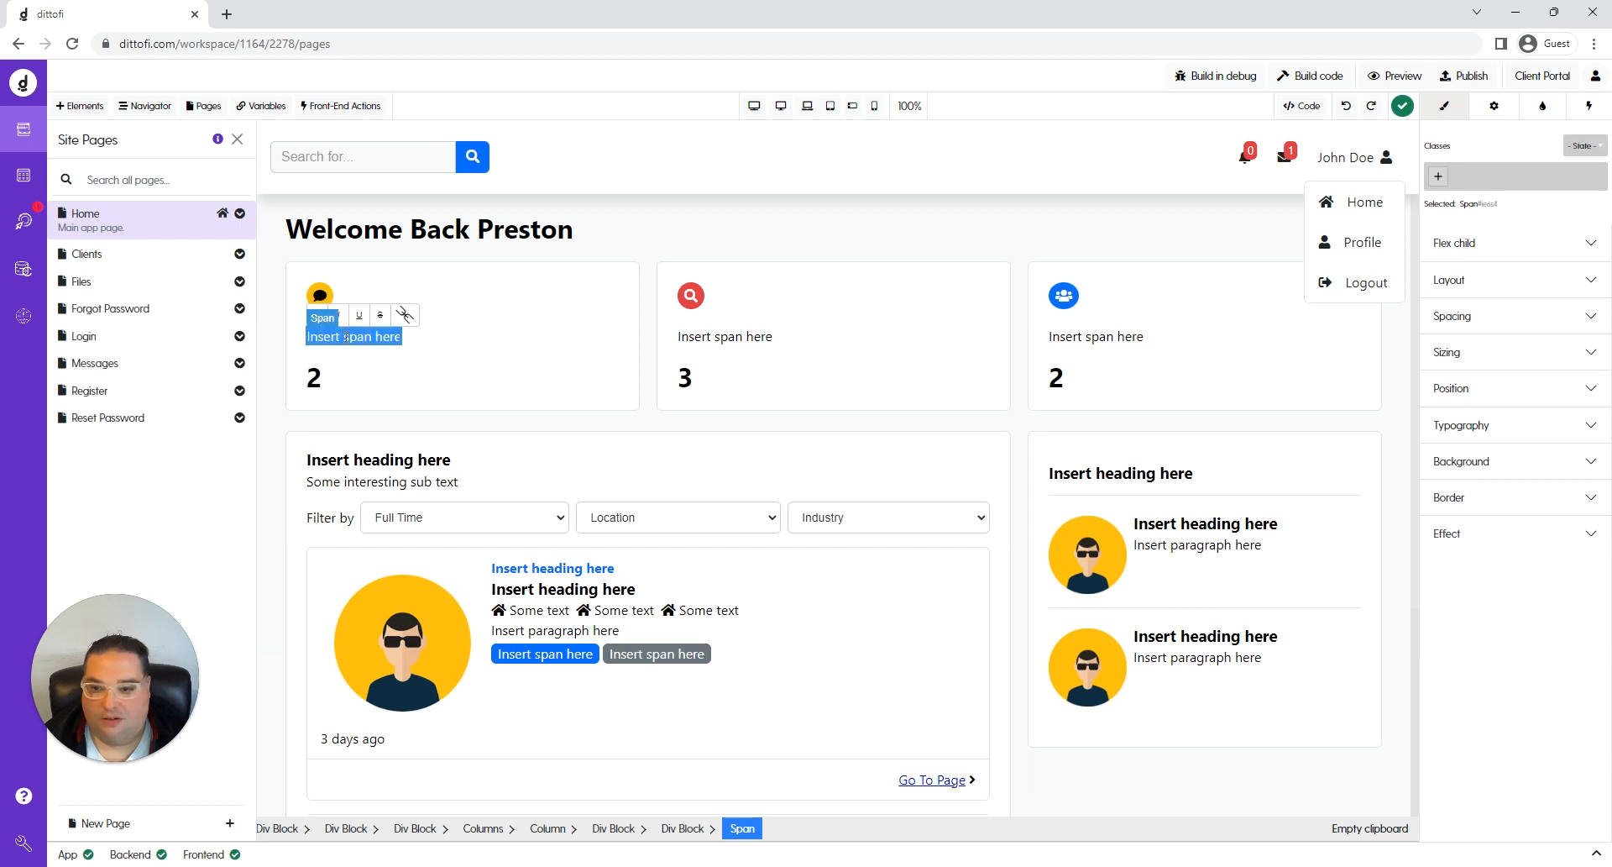
text(Welcome tyc)
key(BackSpace)
key(BackSpace)
text(o our Customer Porta)
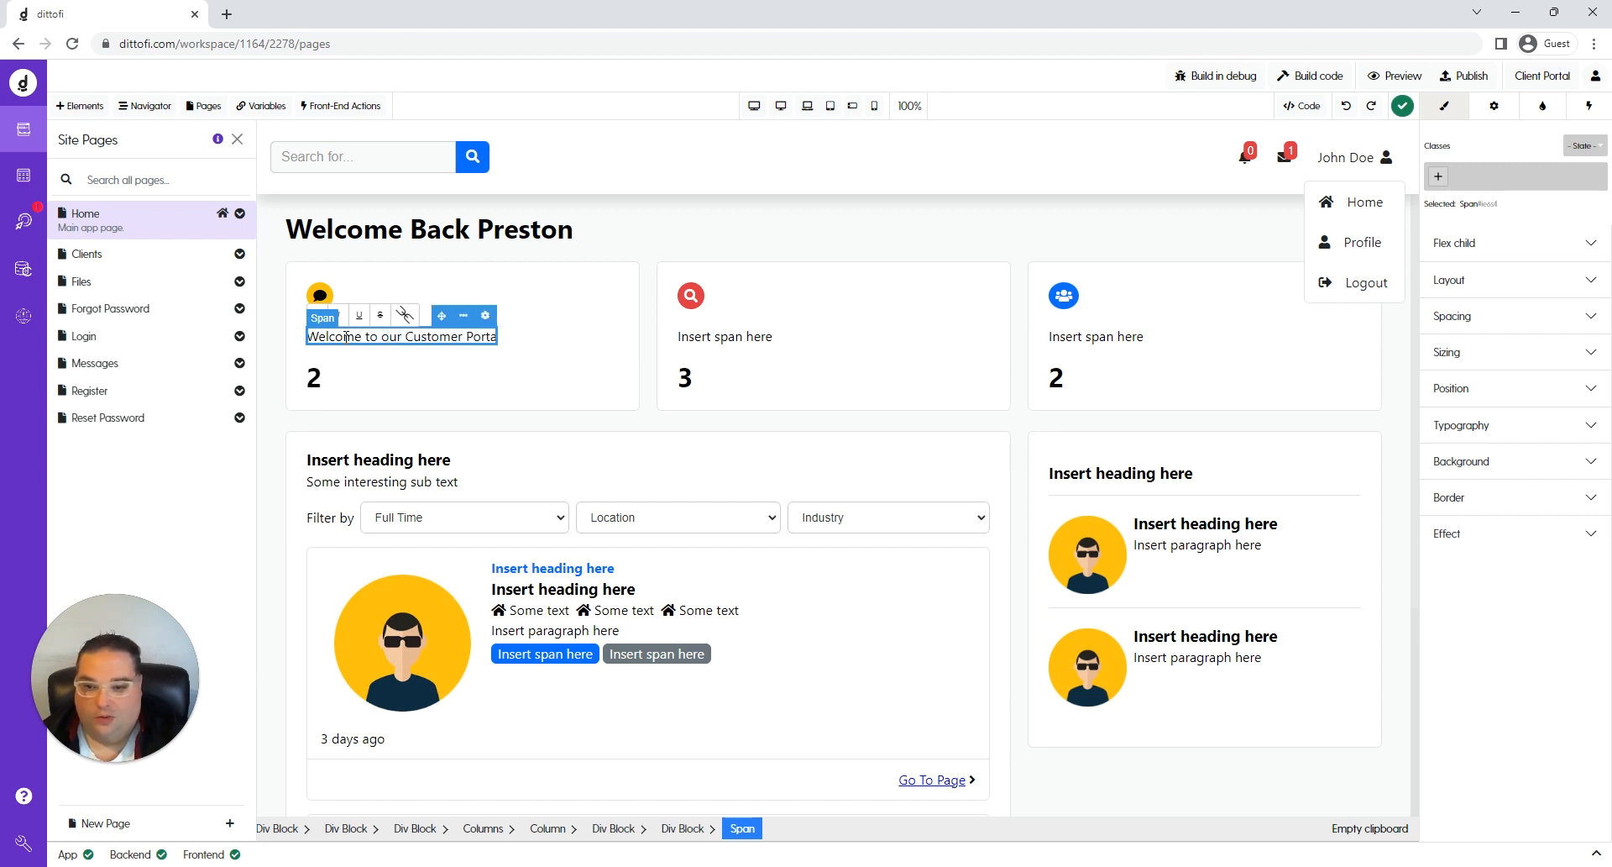
text(l. If you nee)
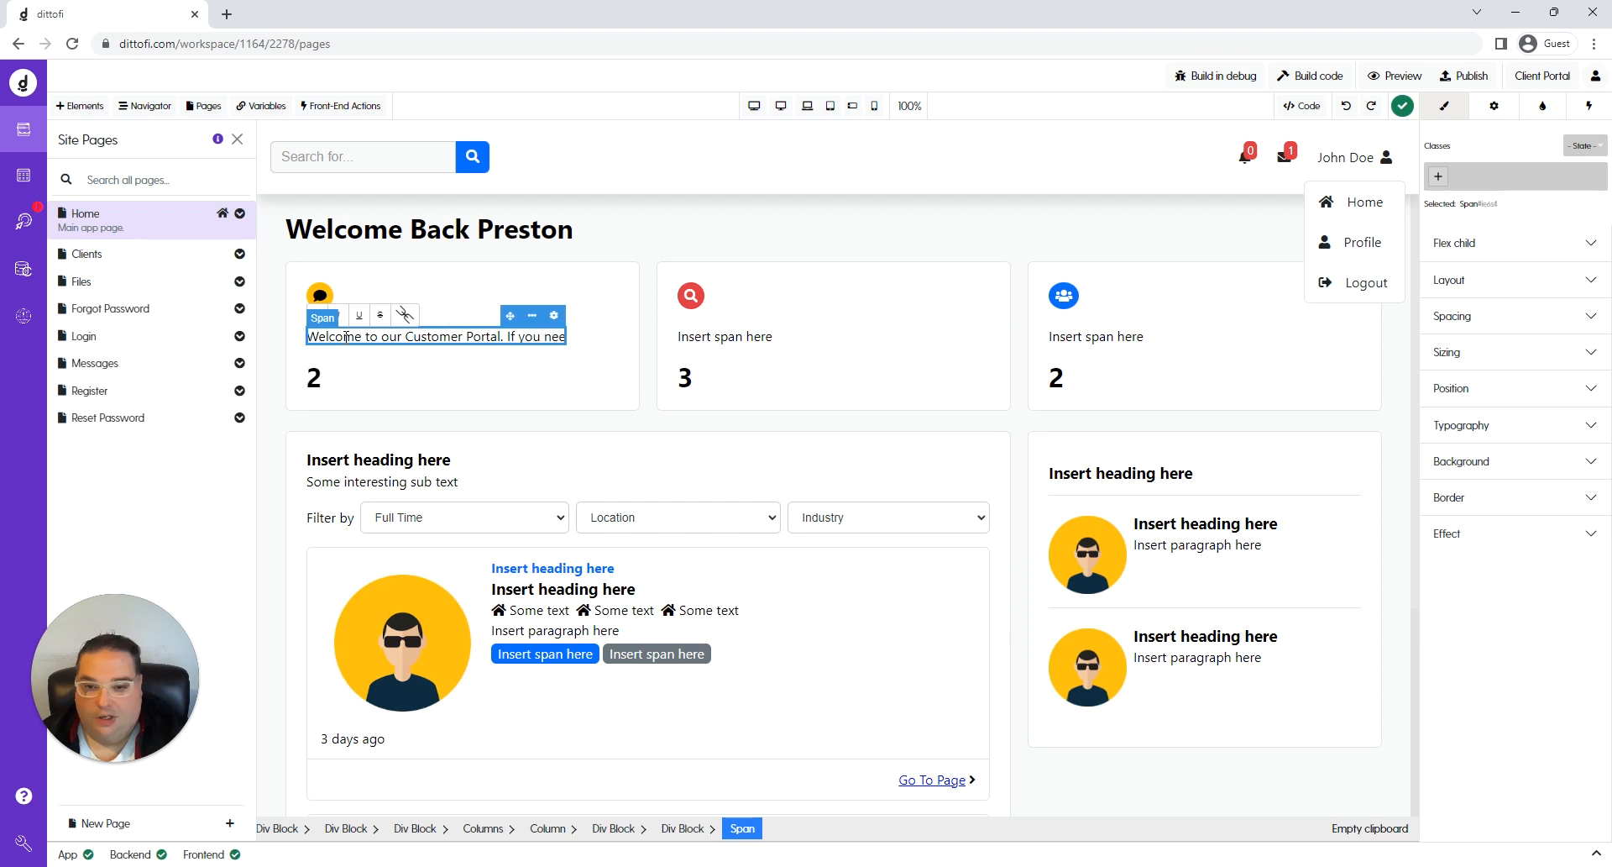
text(d any assistanc)
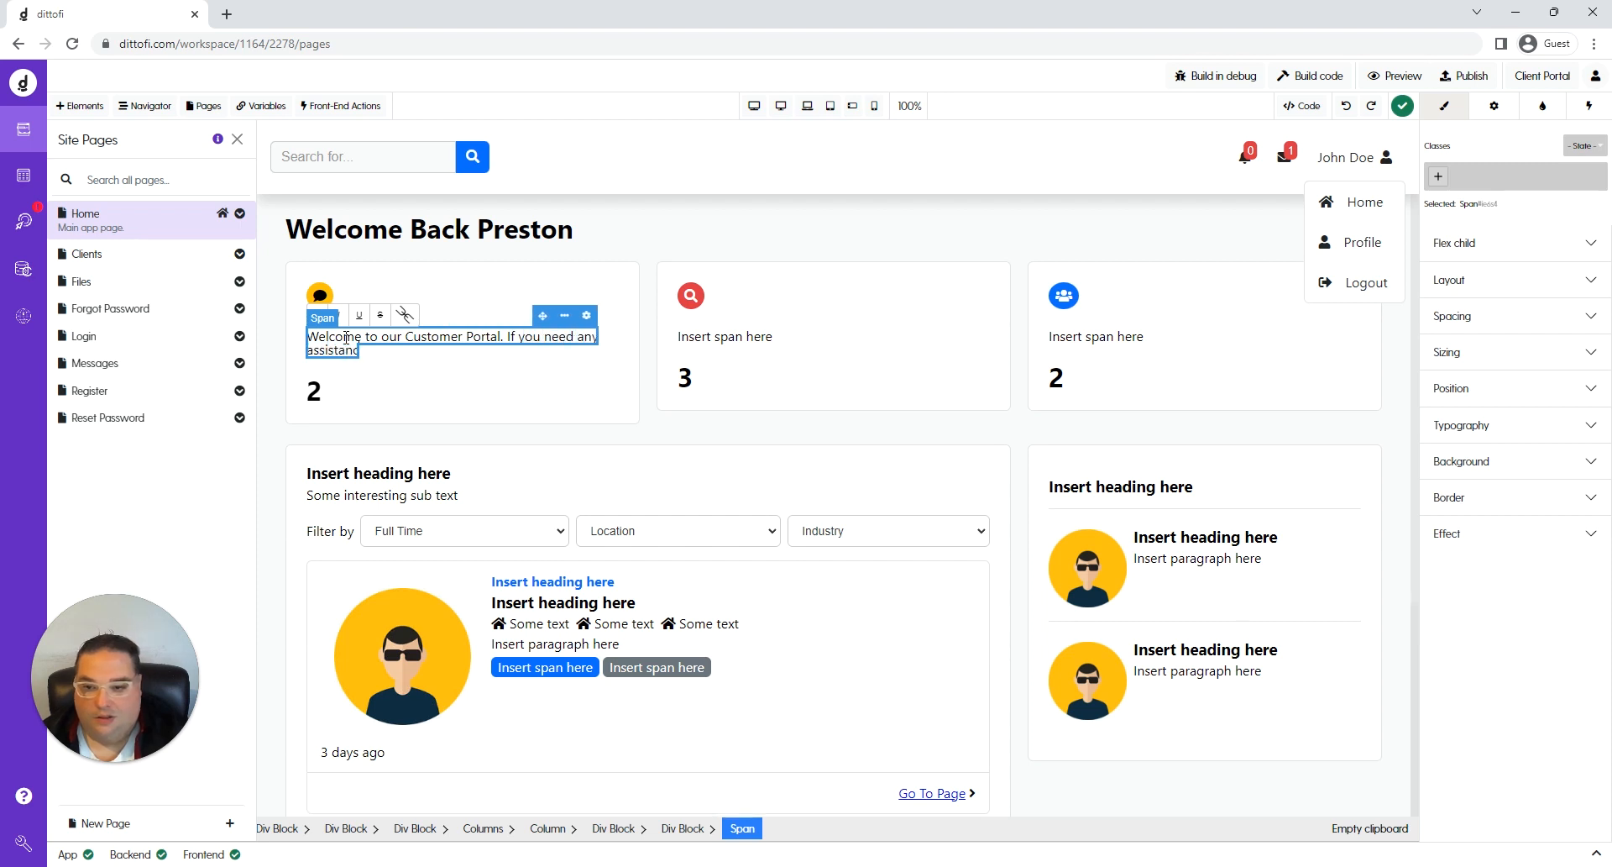
text(e, please call our)
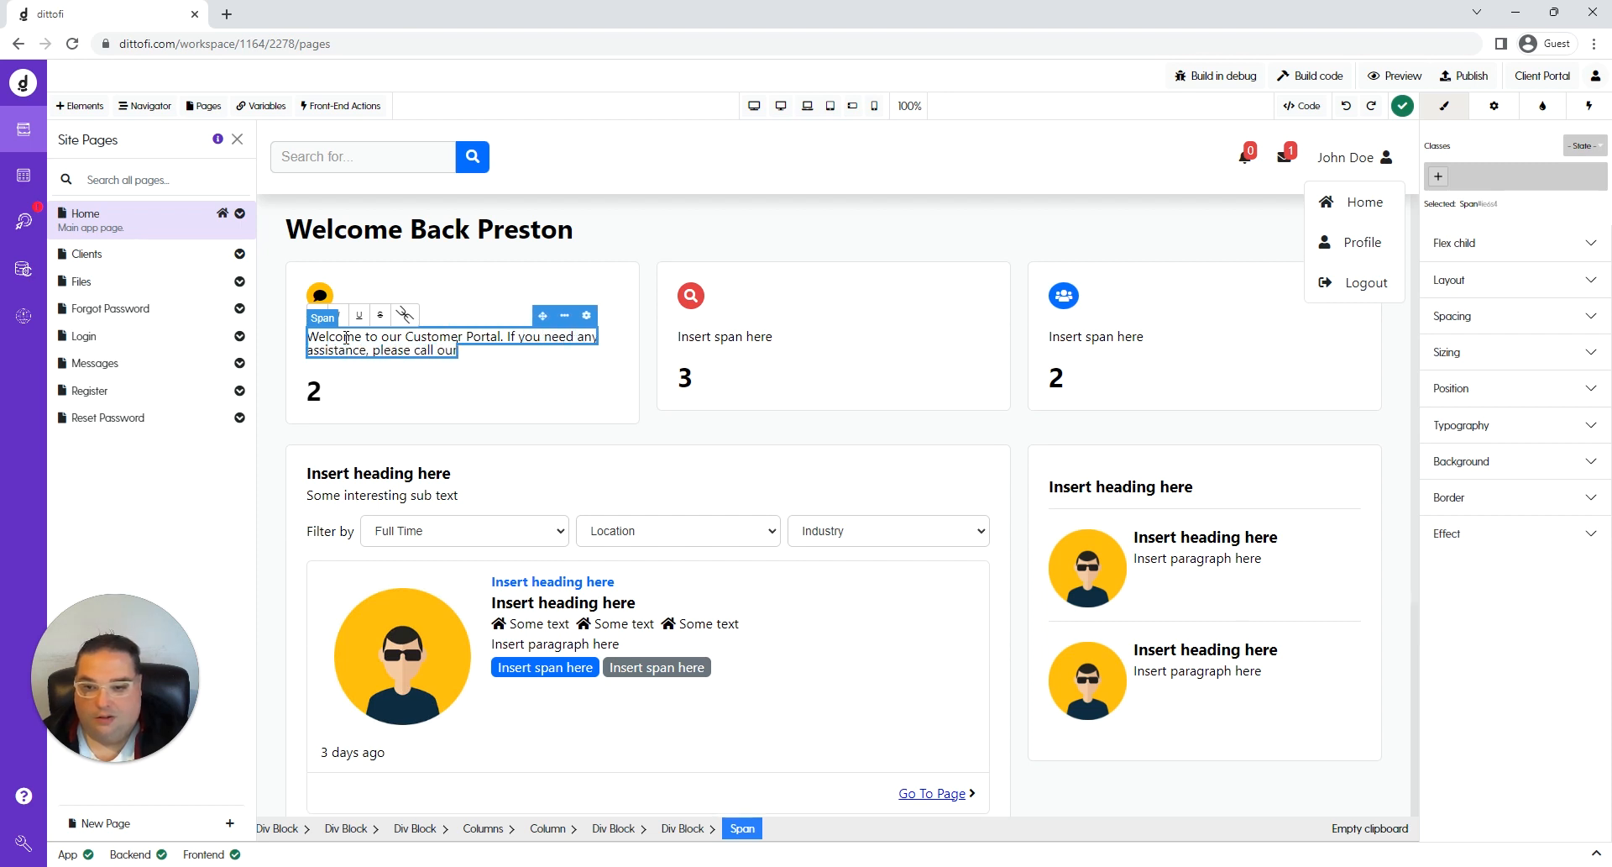
text( phone number at 1-8)
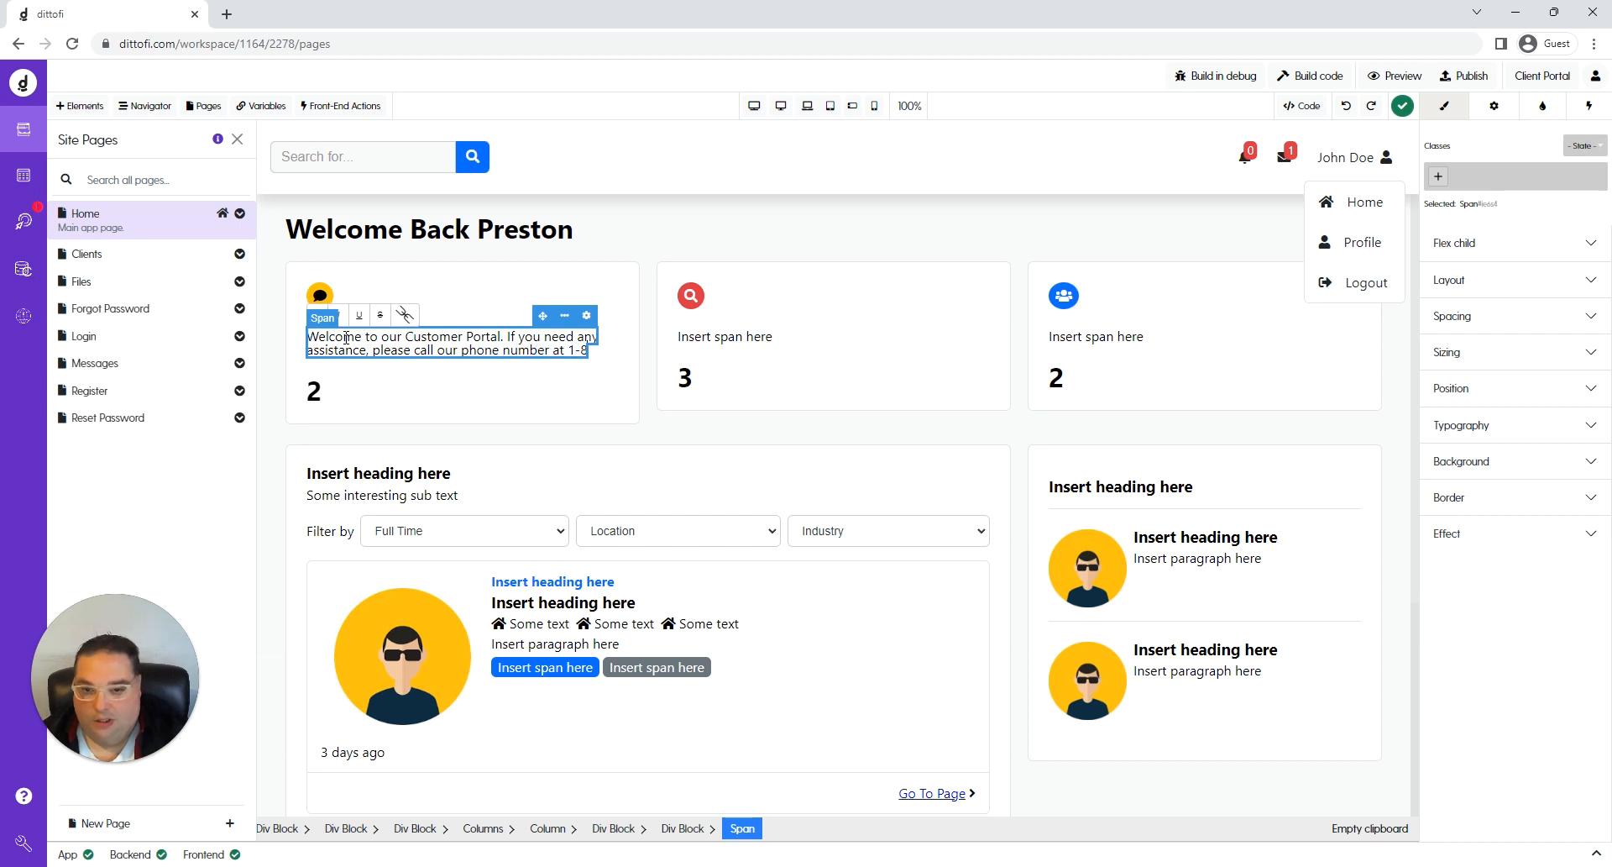
text(00-999)
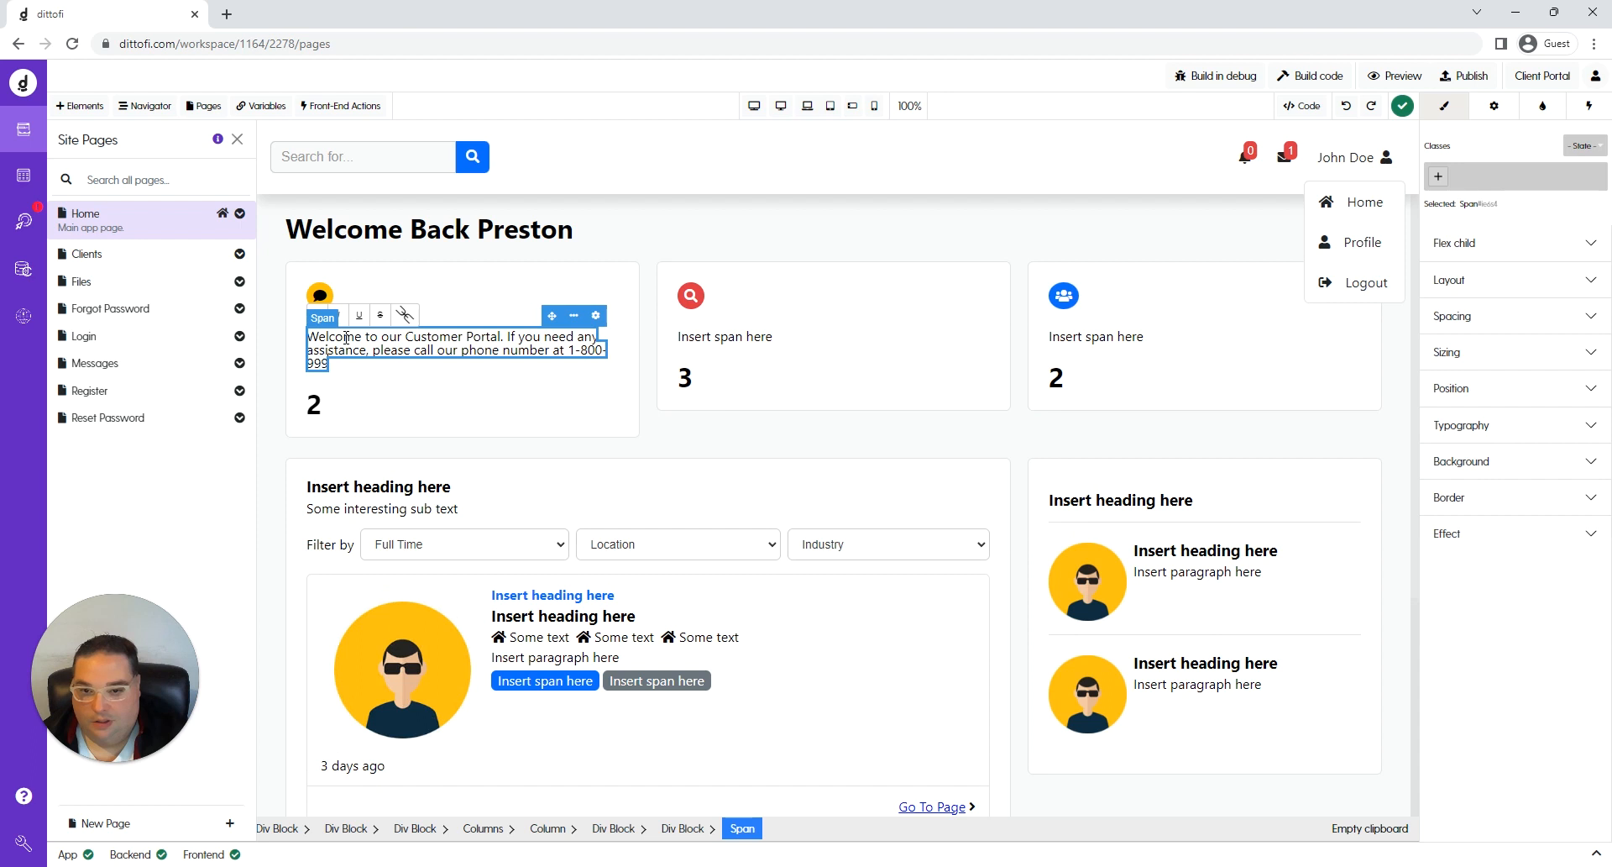
text(-5555)
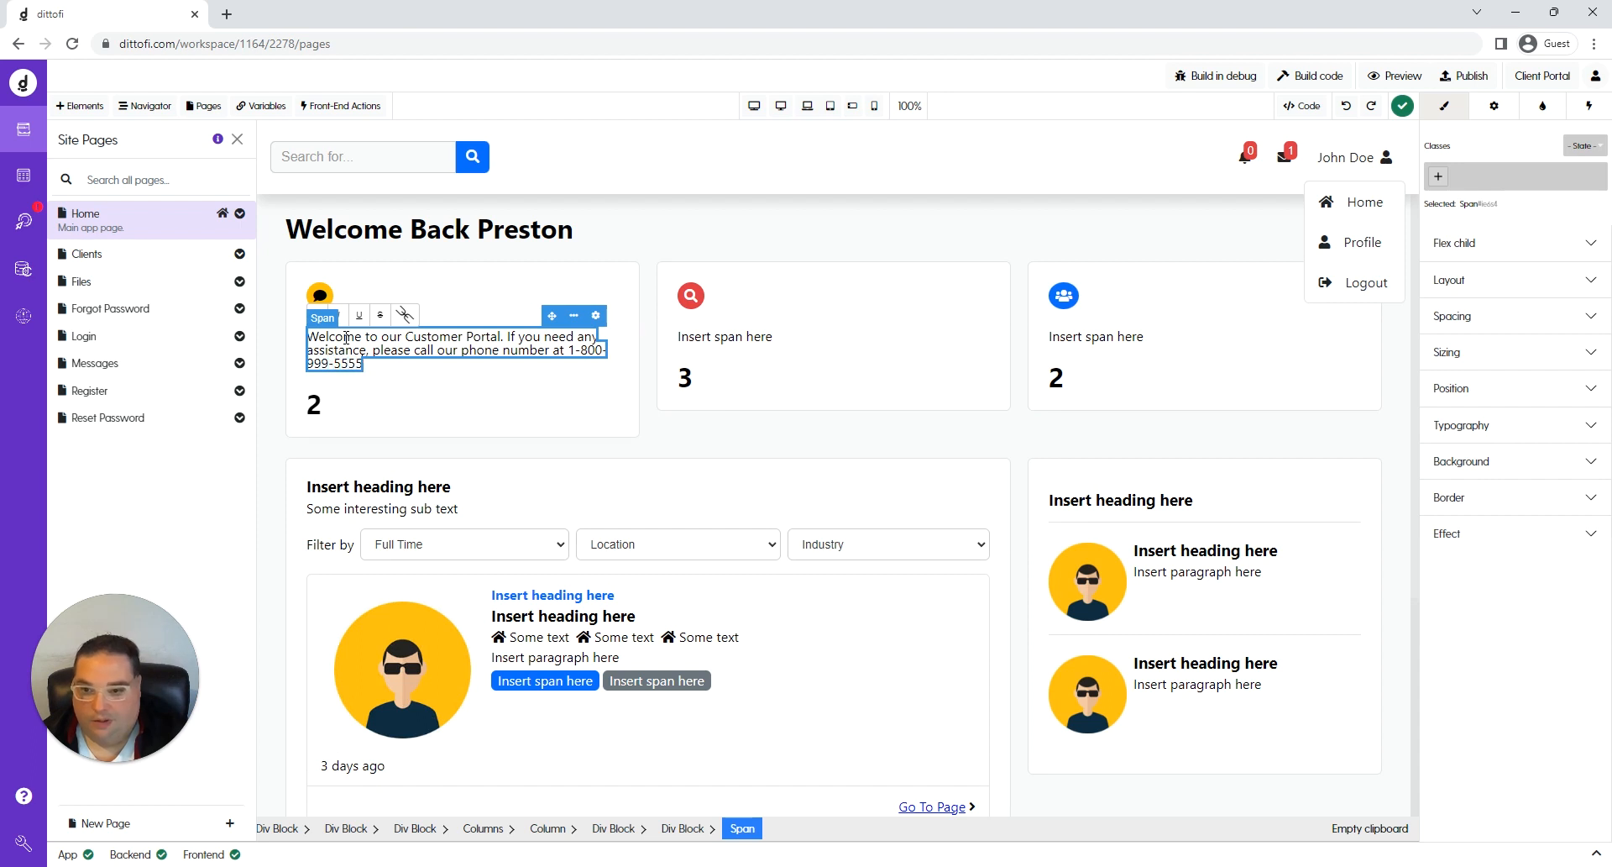
click(418, 446)
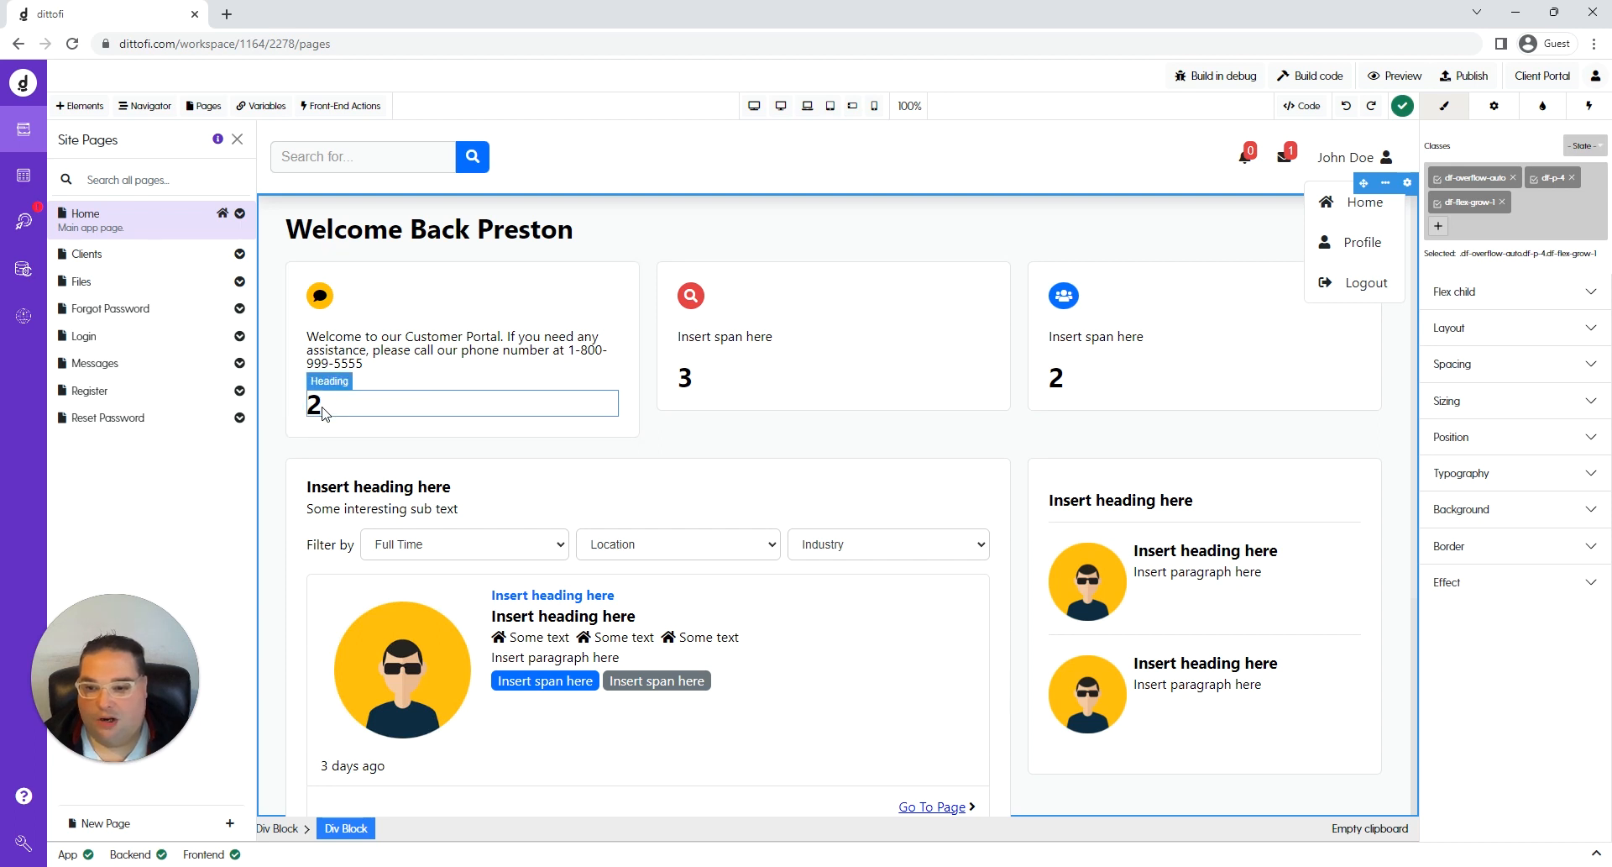
Delete the number heading below the welcome message in the first card.
click(351, 409)
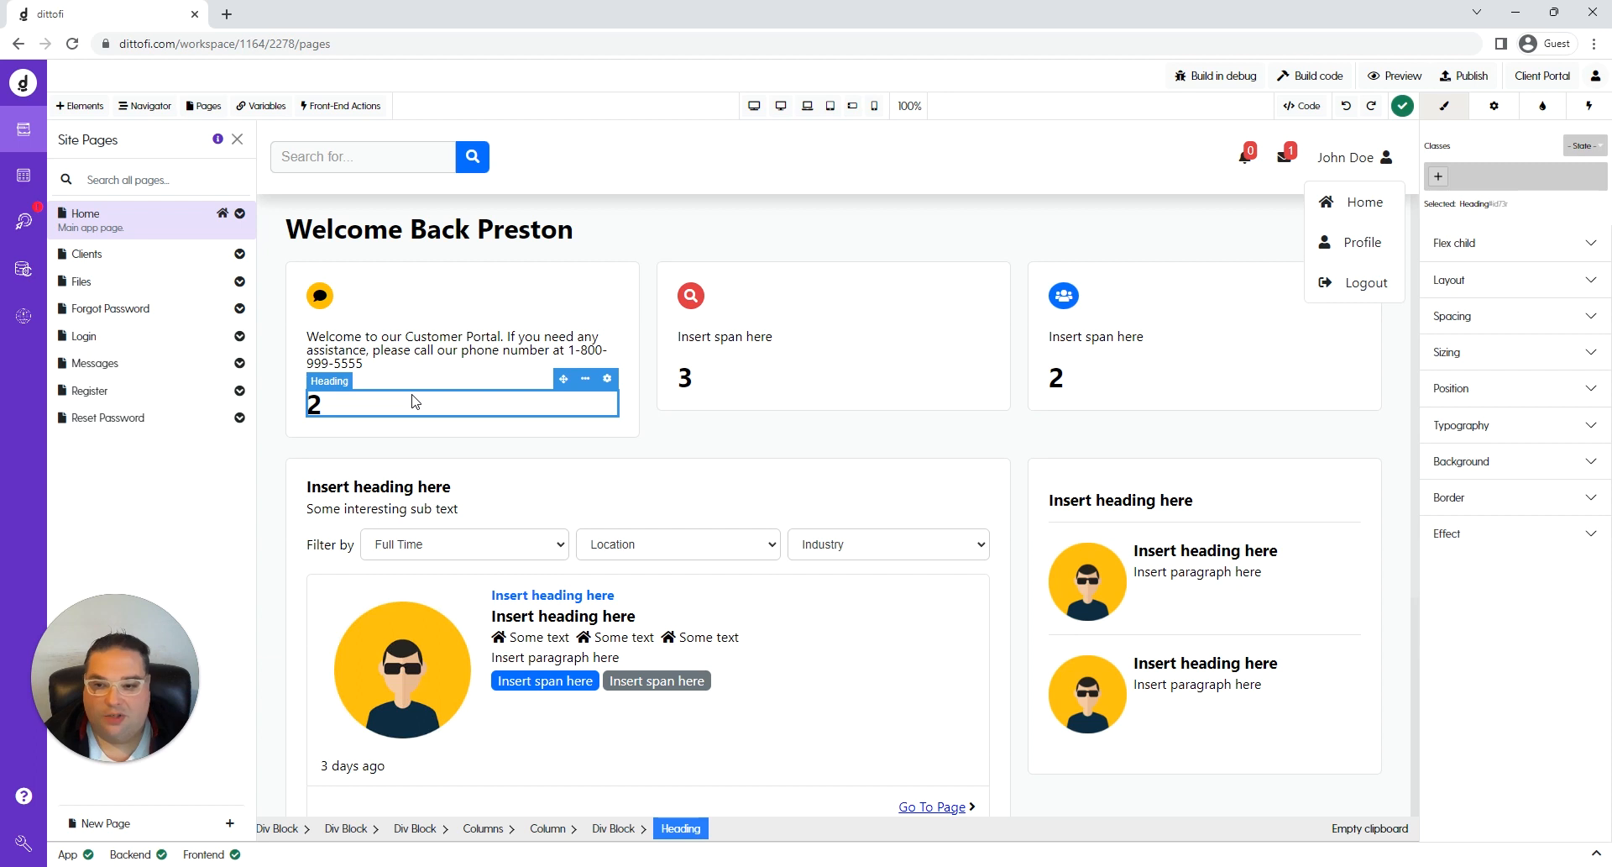
click(586, 379)
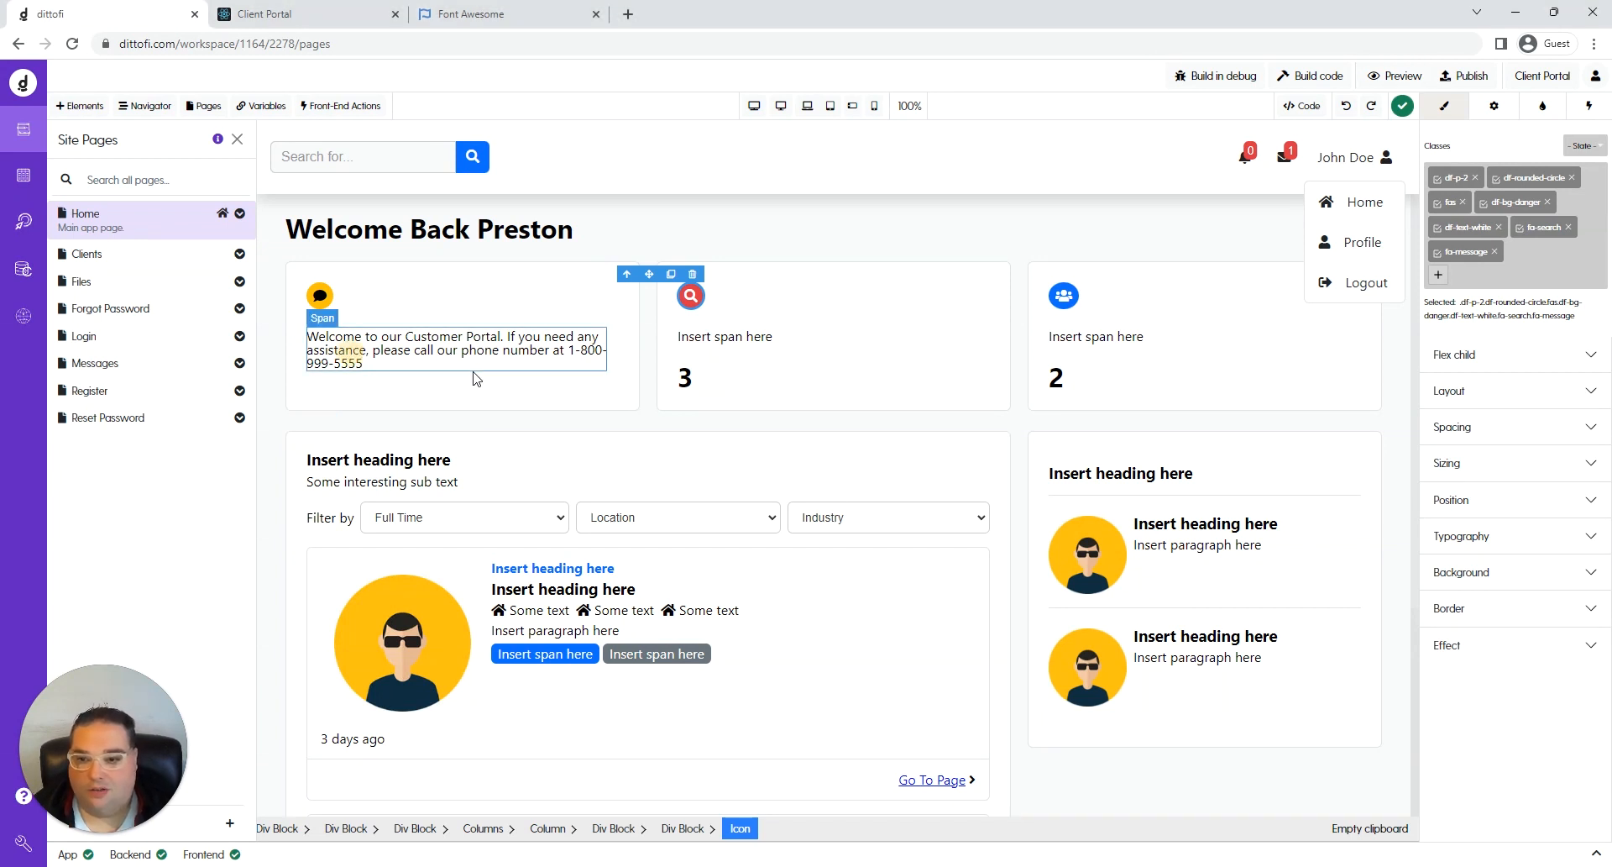
click(353, 357)
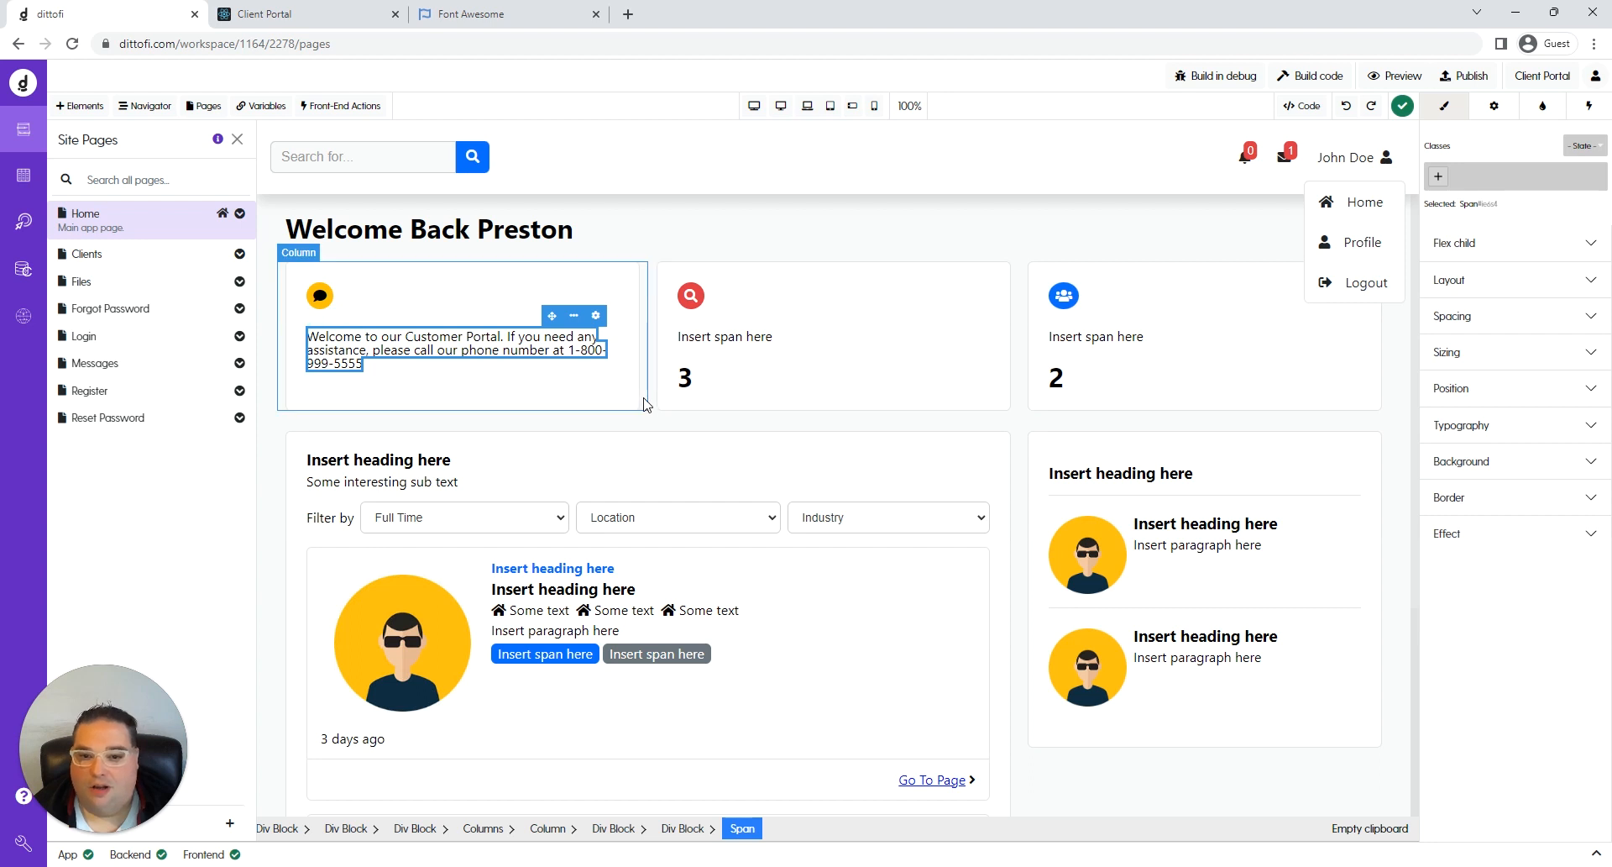
Set the text of the second card's span to "Unread Messages" in its settings, and close them.
click(738, 337)
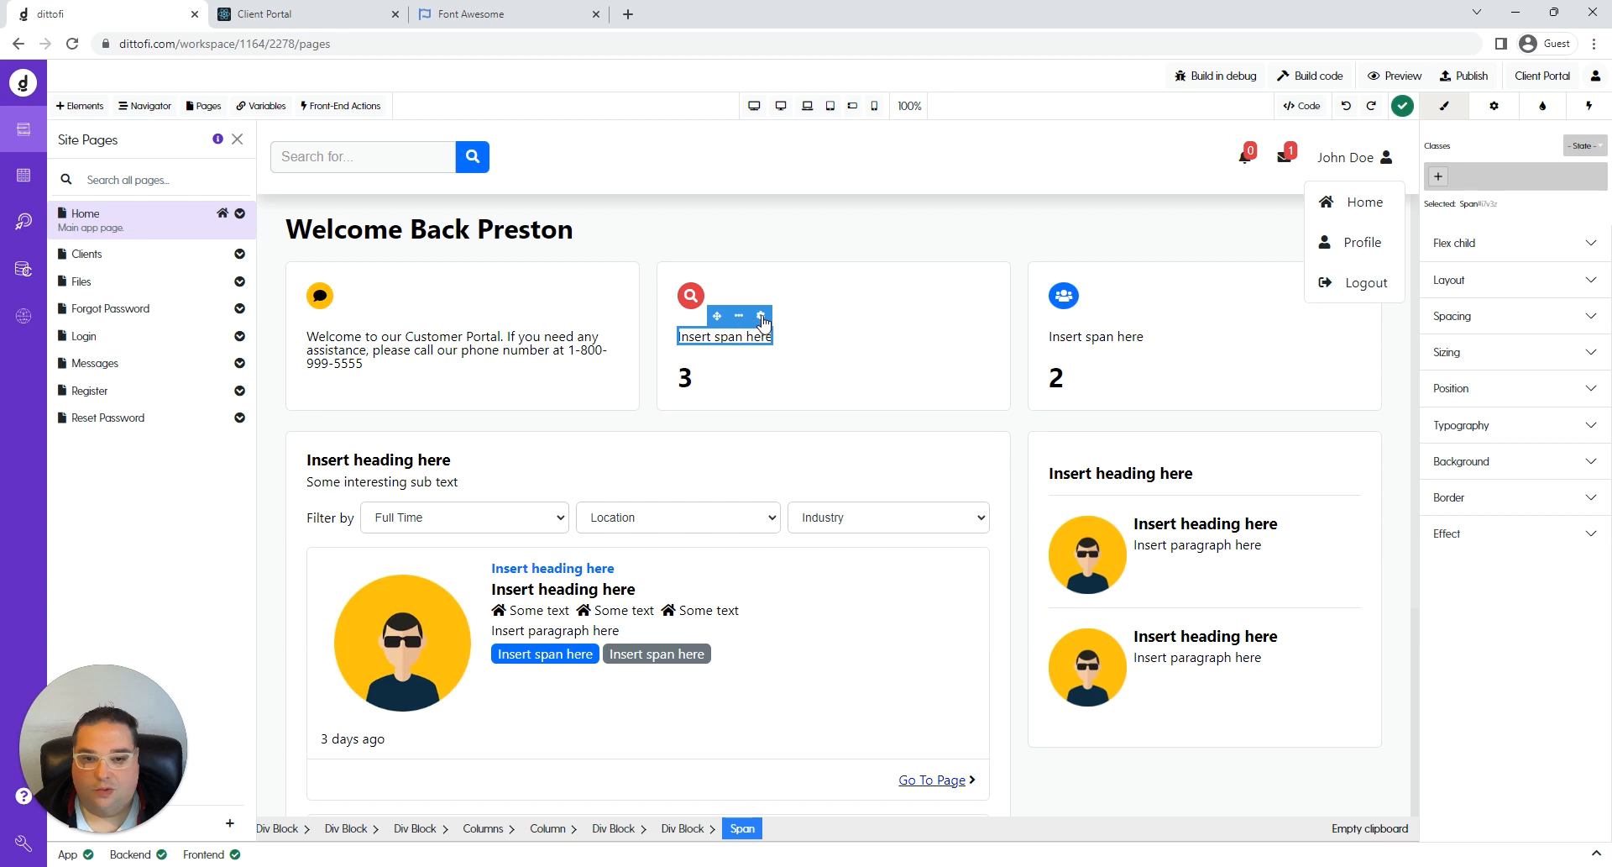
click(761, 315)
drag(665, 414, 563, 413)
text(Unred)
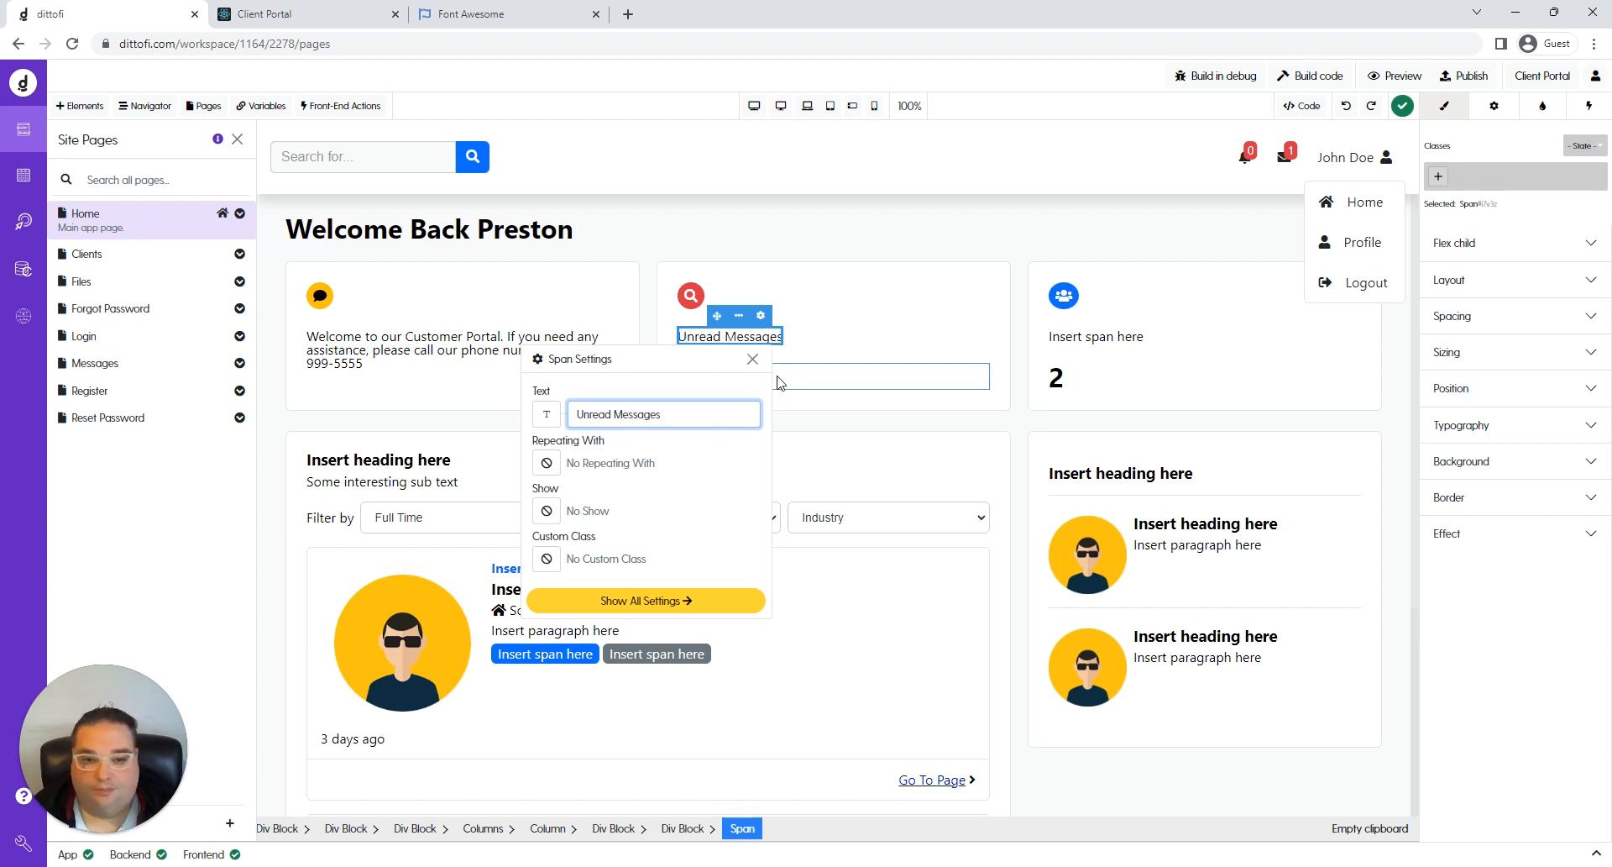
click(761, 363)
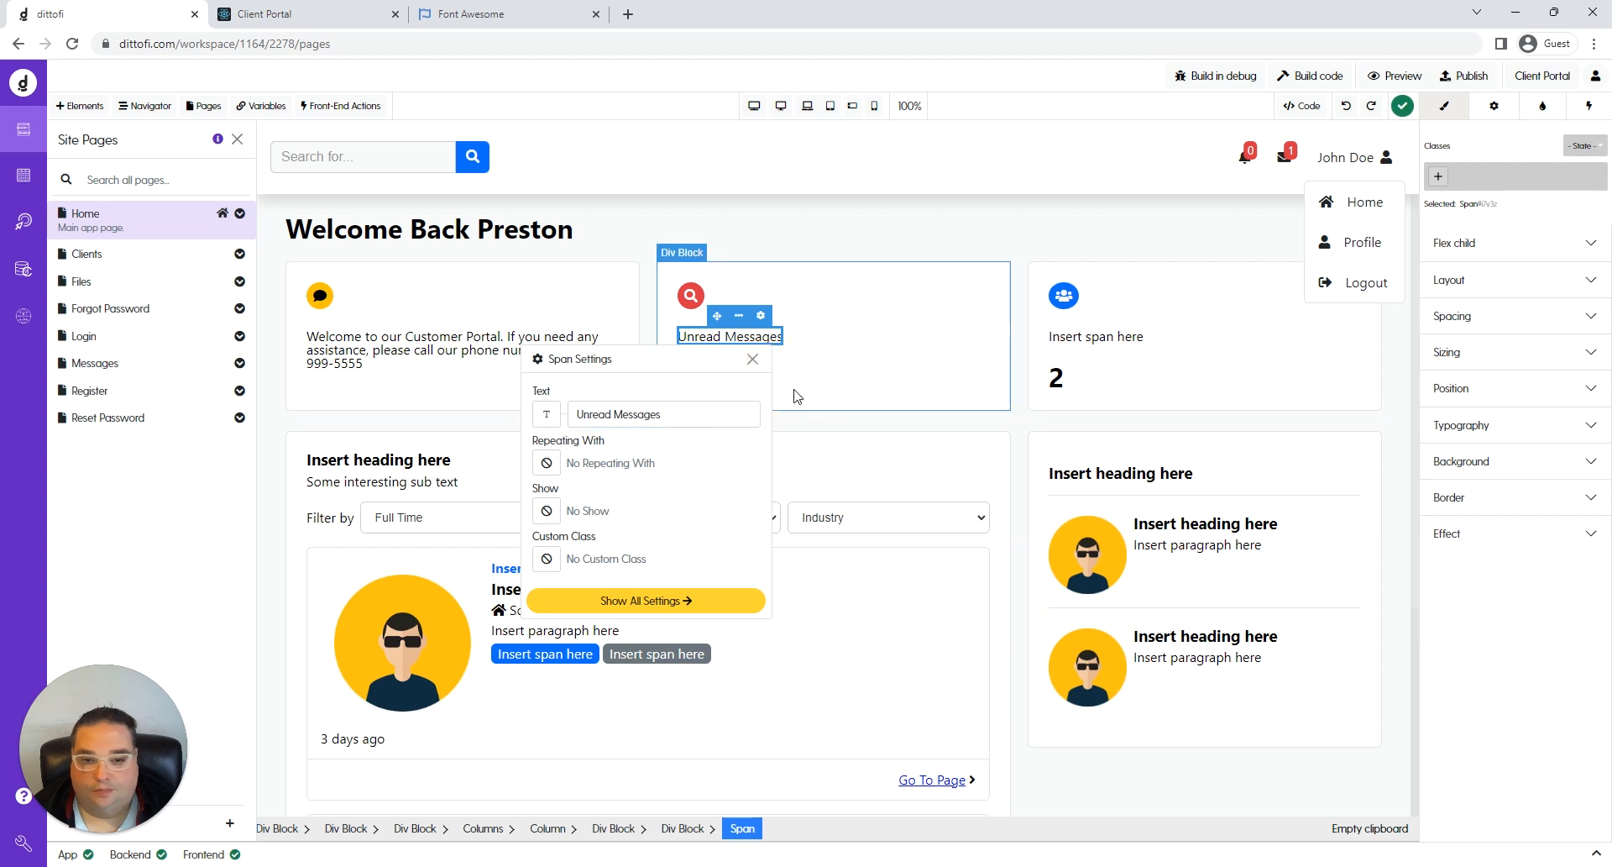
click(752, 360)
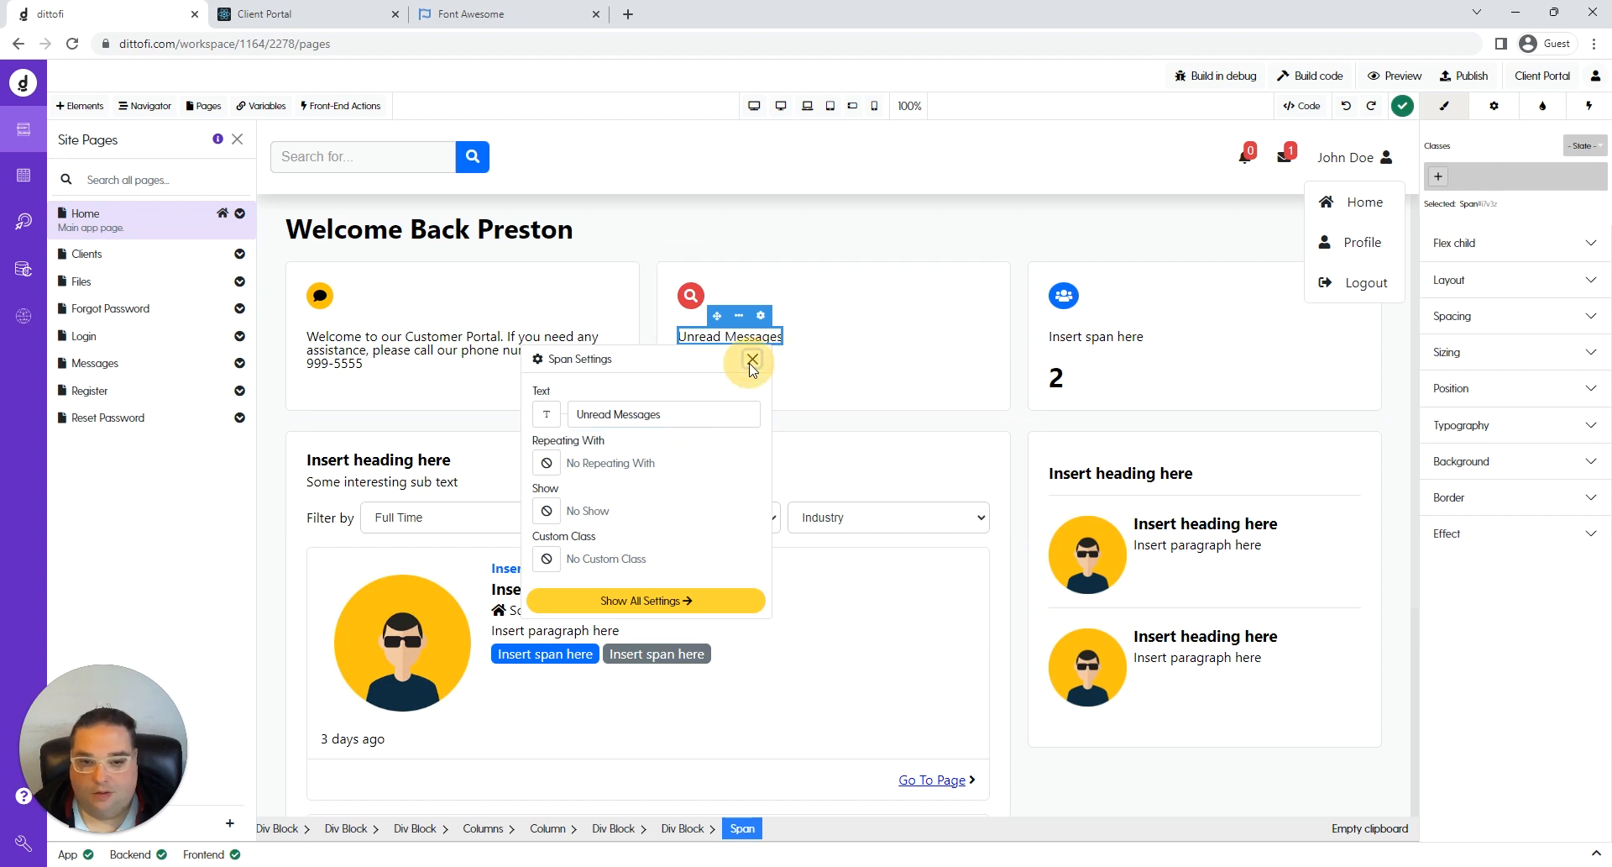
click(827, 383)
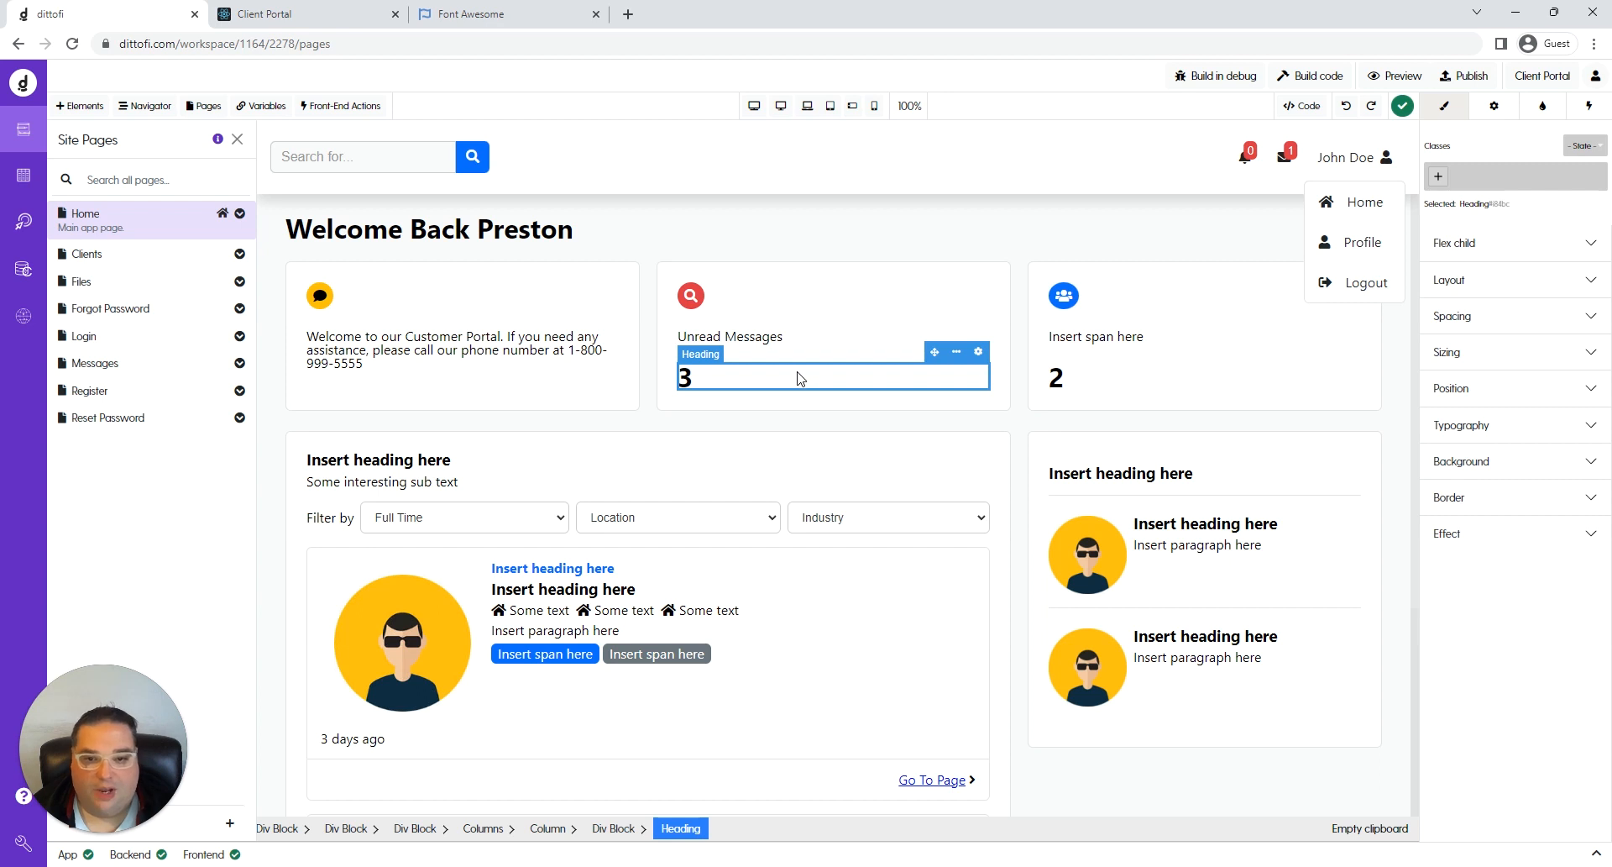
click(811, 422)
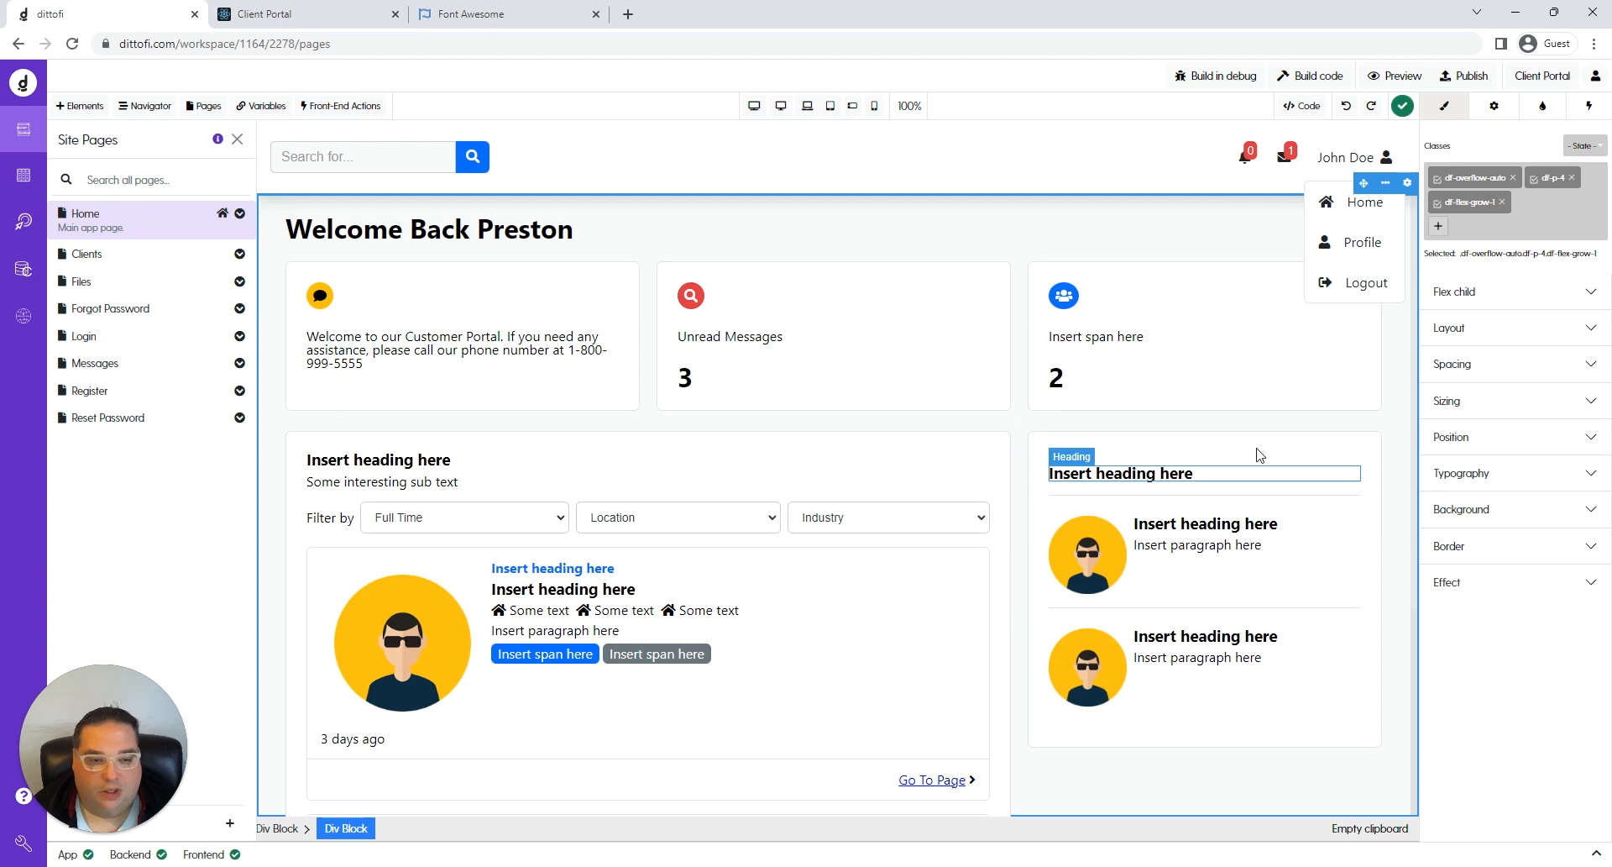
Delete the third card, with the blue people icon, from the top row.
click(1253, 382)
click(1257, 410)
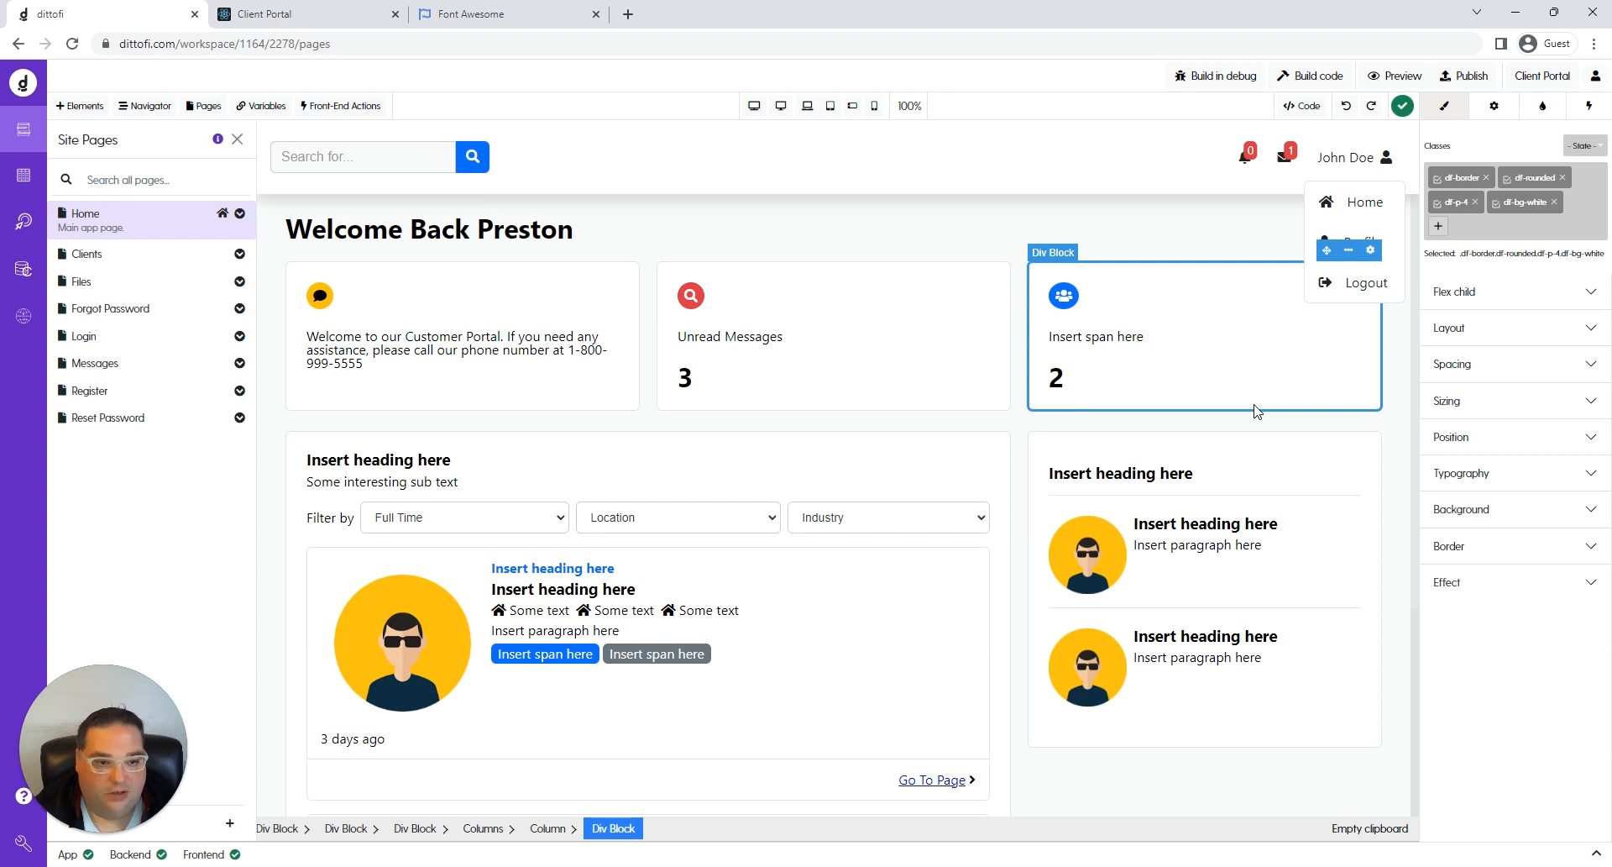
key(Delete)
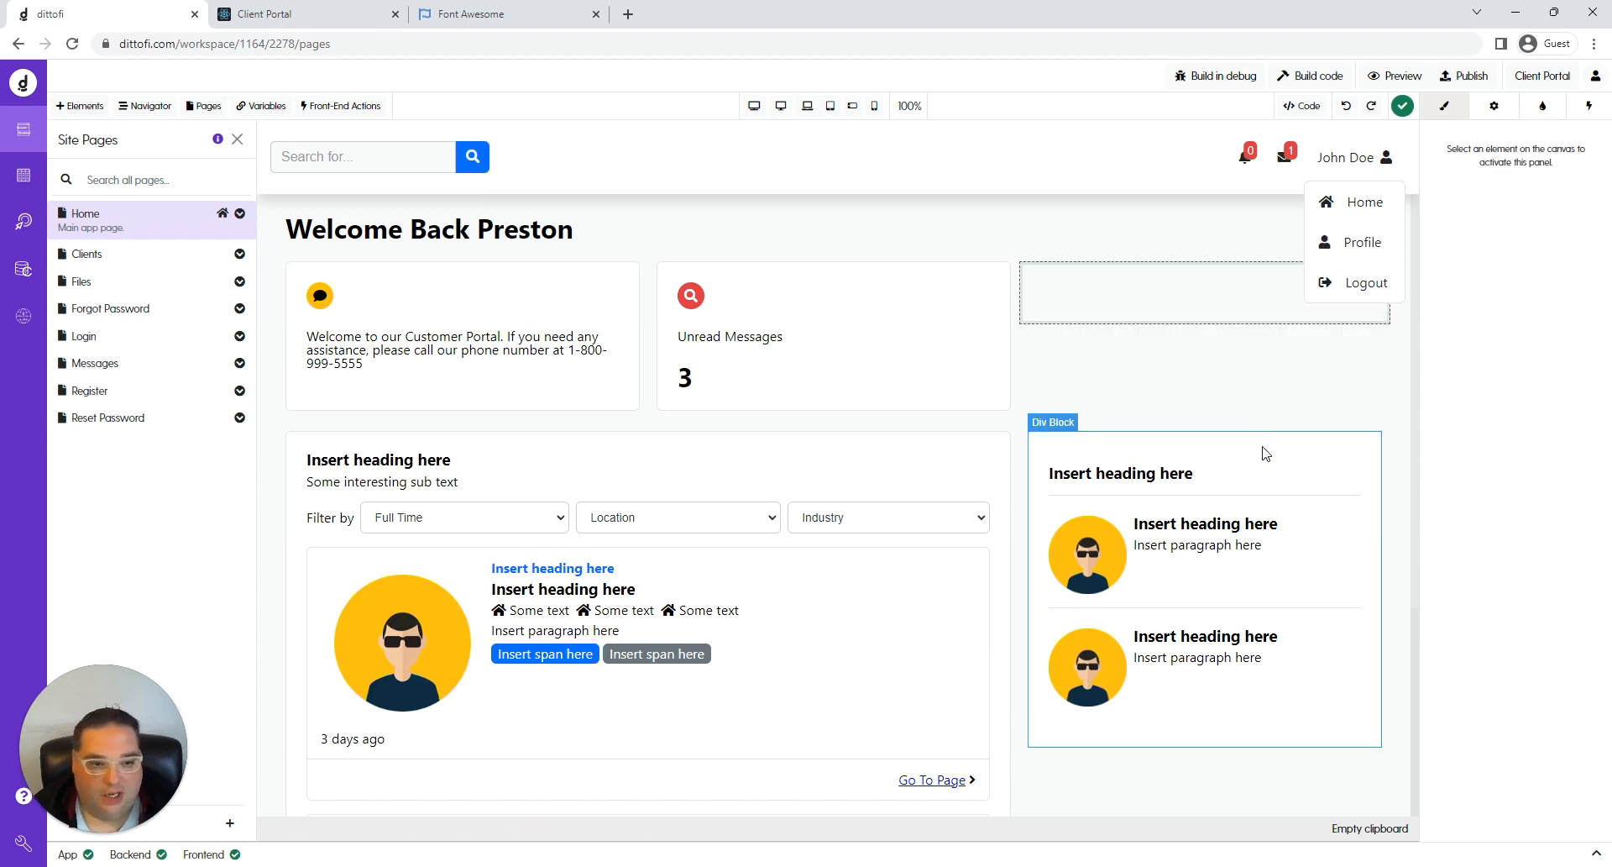
Copy the people-list card from the lower row and paste it inside the empty third column of the top row.
click(1265, 453)
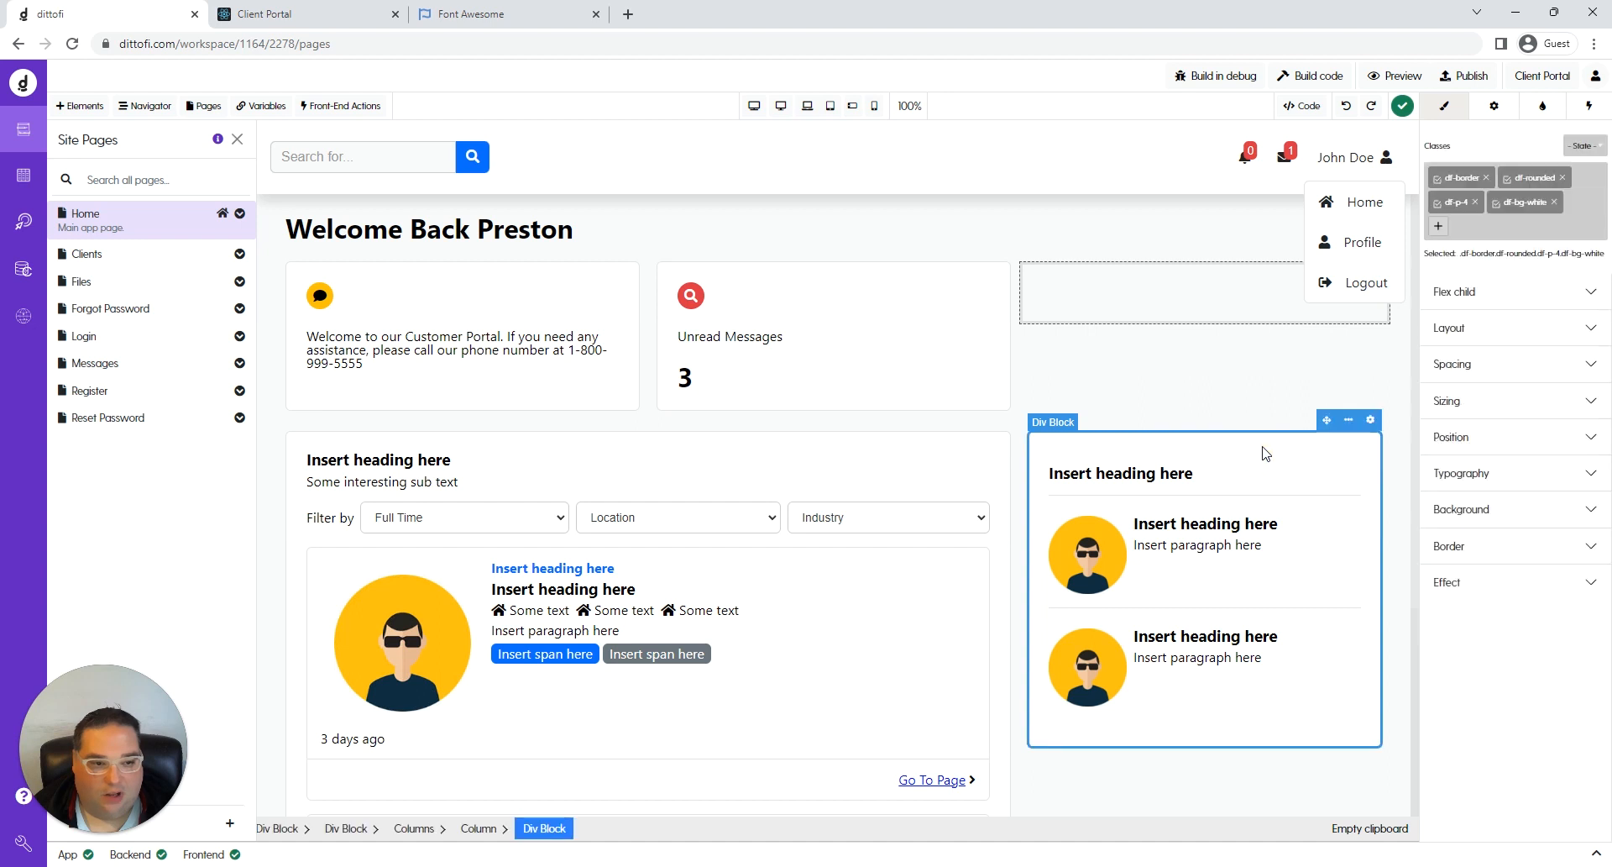
click(1350, 421)
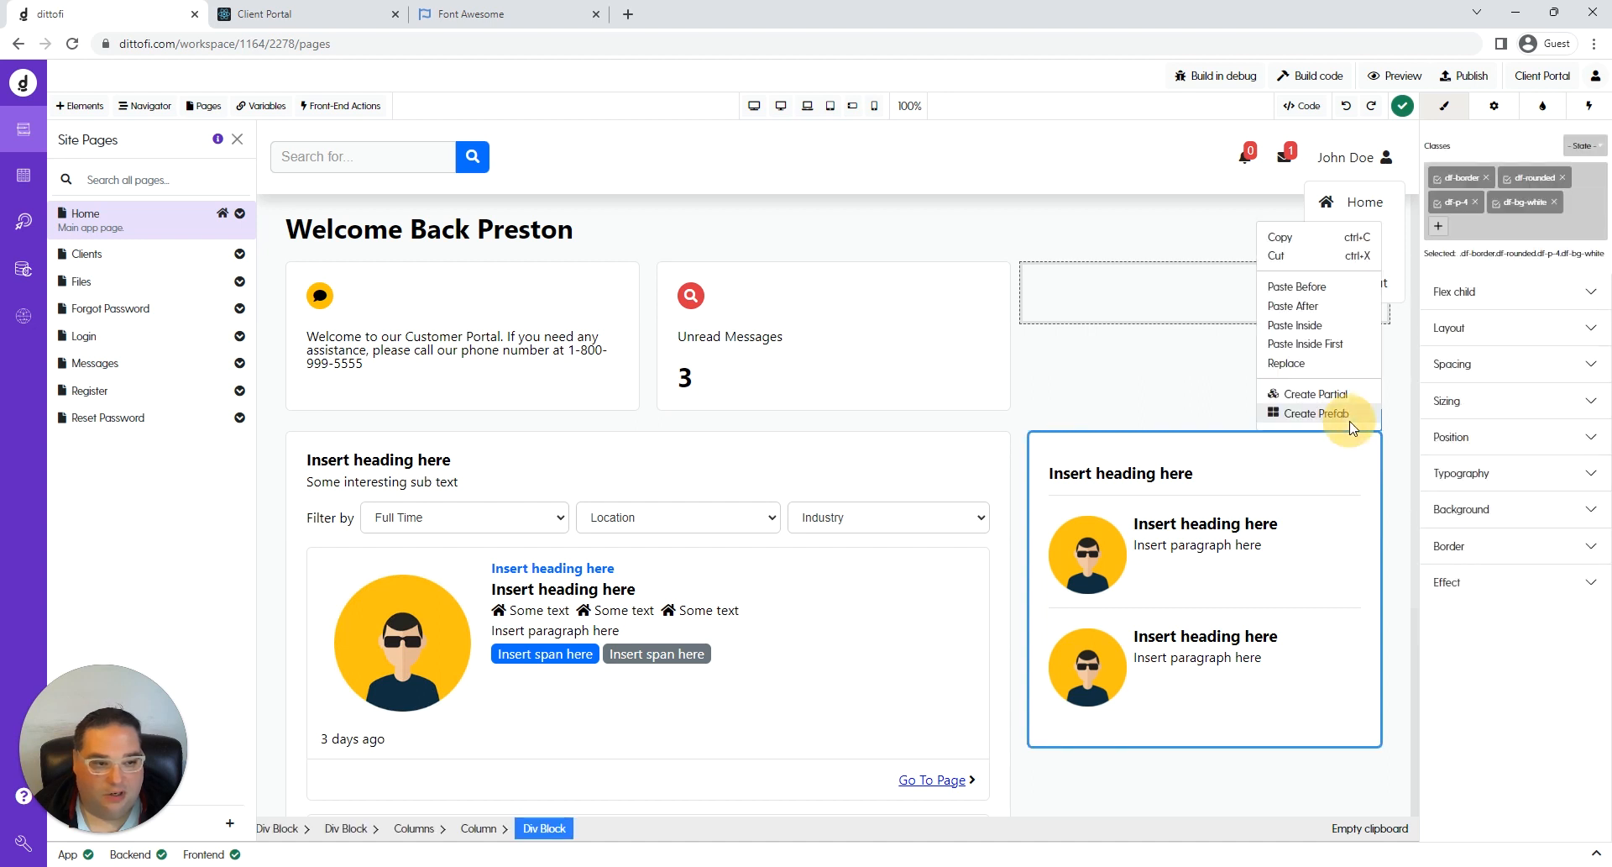
click(1292, 241)
click(1206, 306)
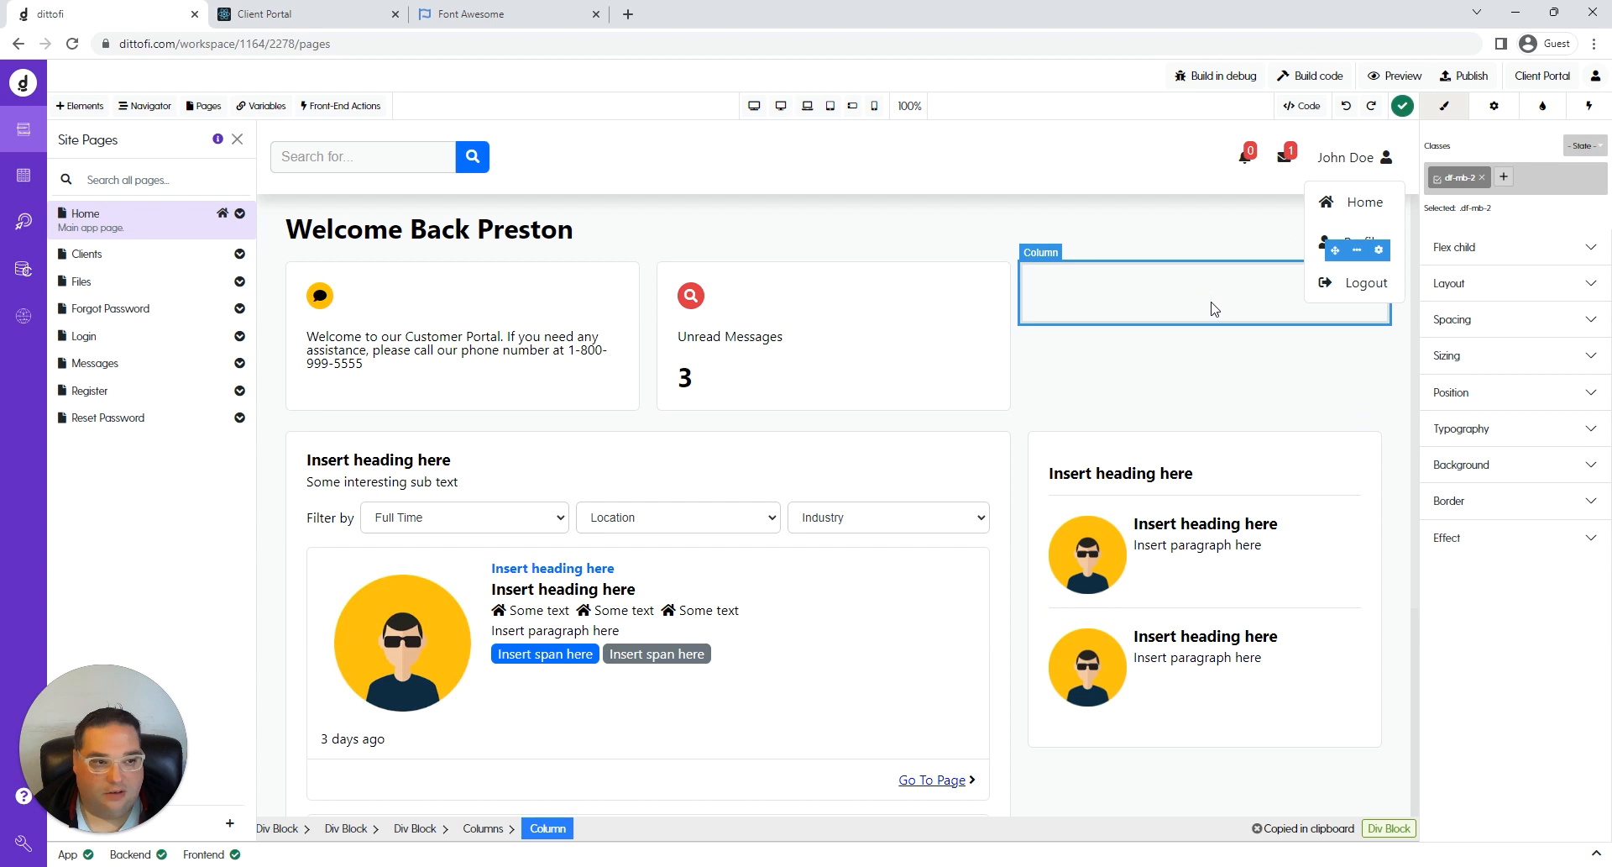
click(1353, 251)
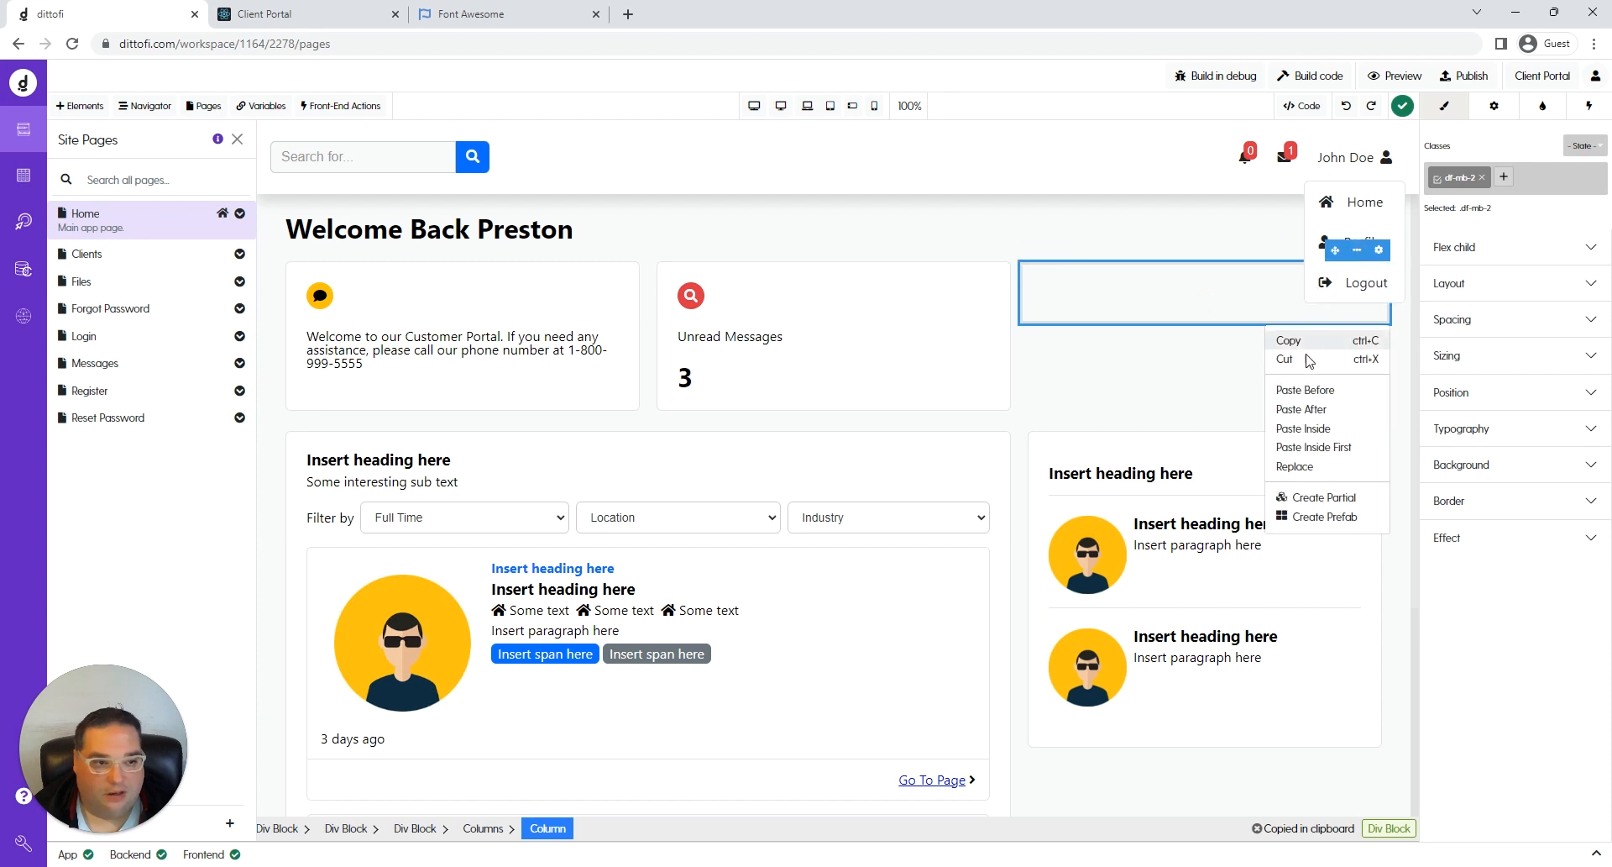
click(1287, 428)
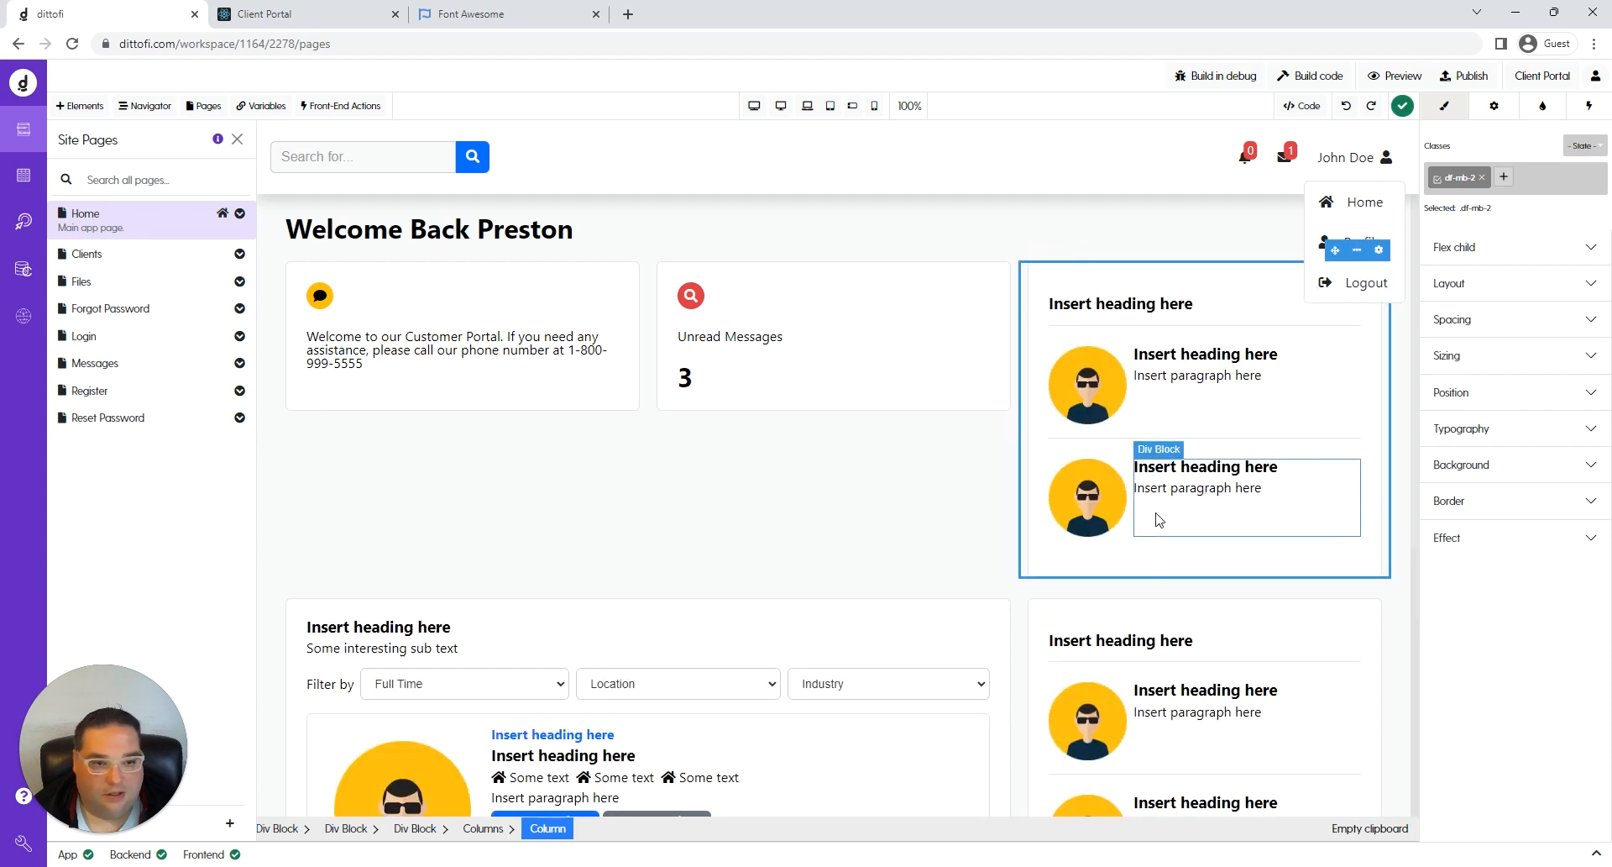
Delete the original people-list card and the large filtered listing card from the lower row.
click(1189, 610)
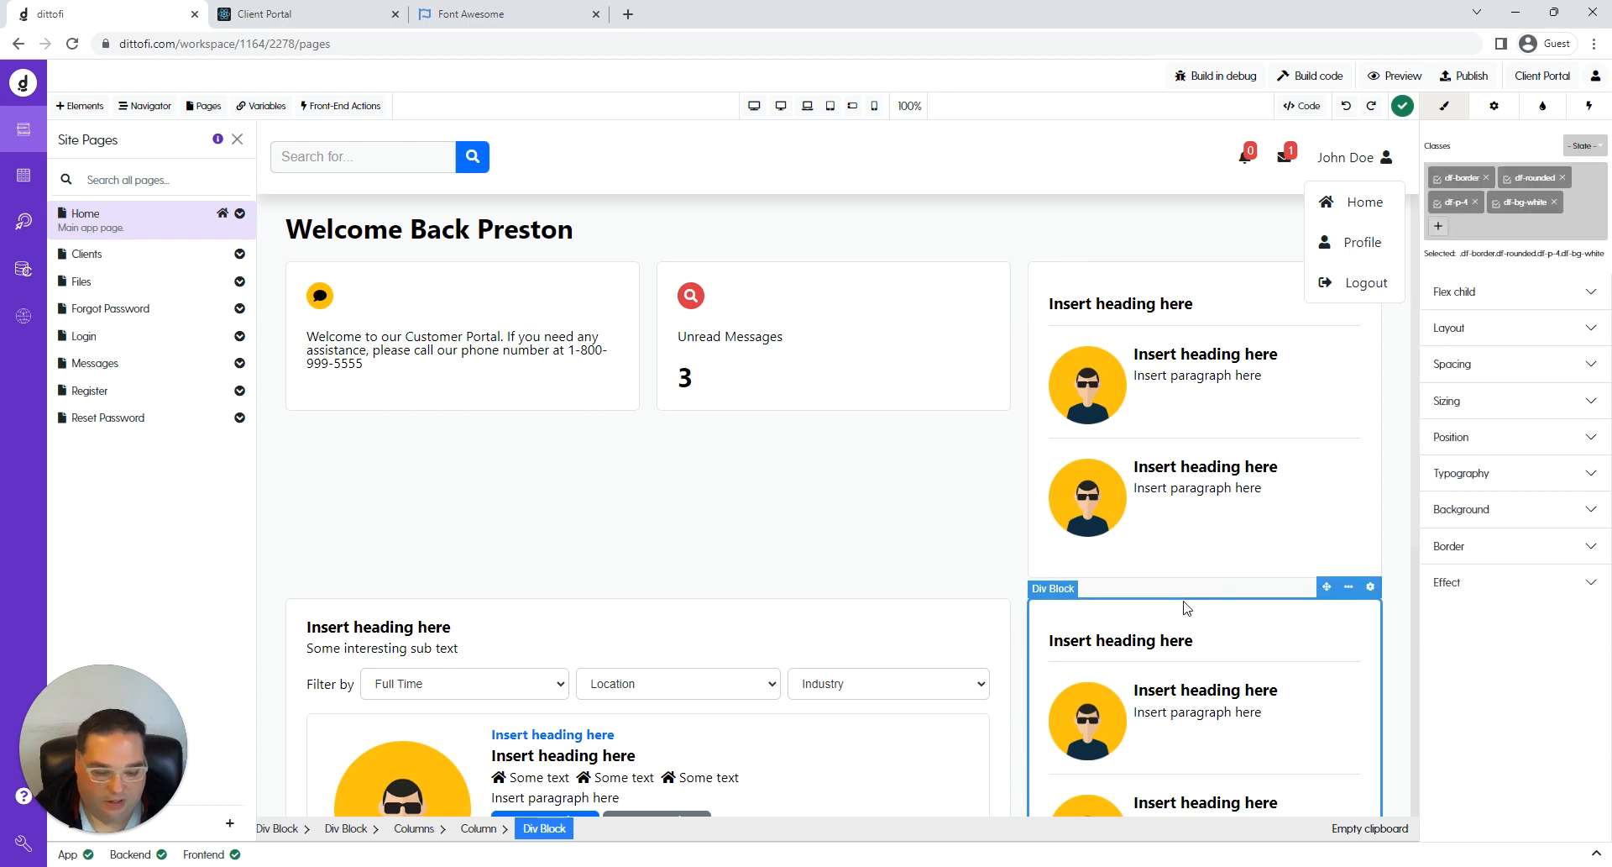
key(Delete)
click(939, 616)
key(Delete)
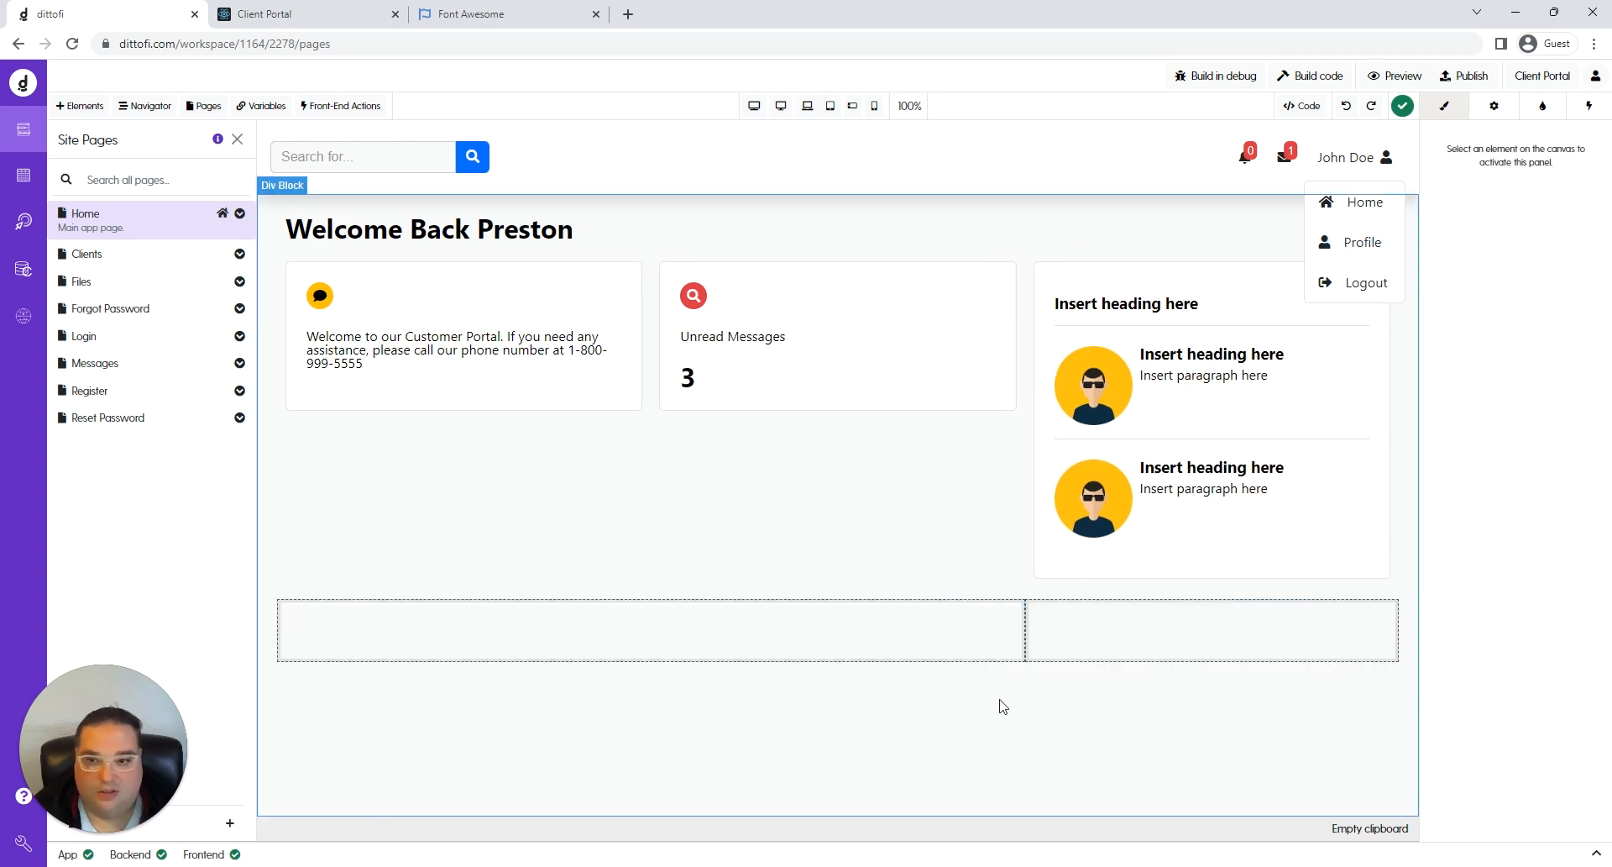
click(959, 713)
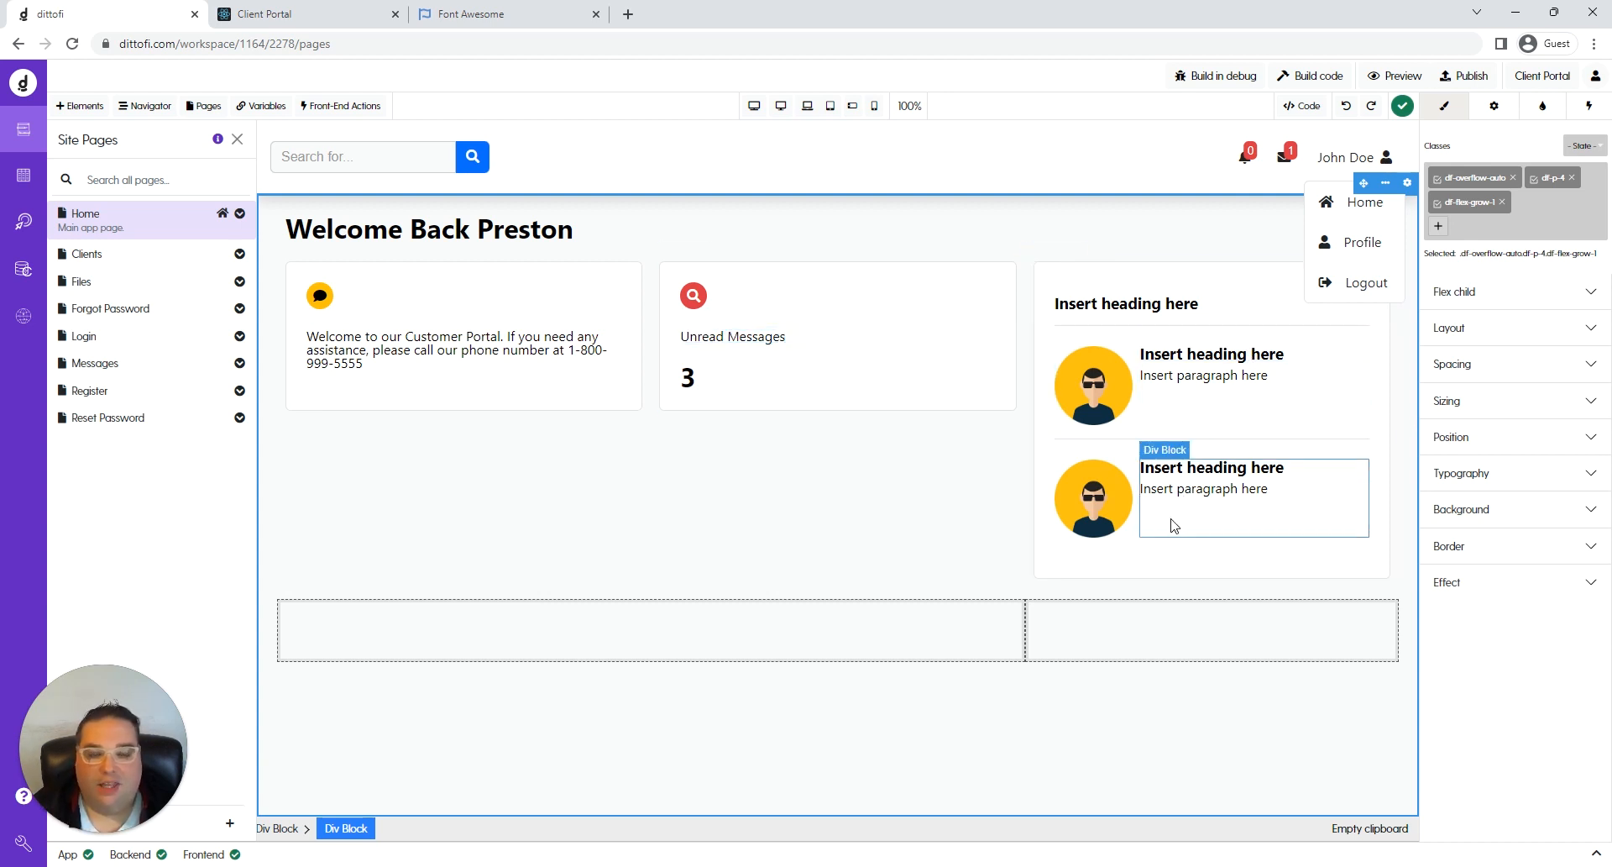
Replace the top heading of the third card with "New Customers".
click(1126, 304)
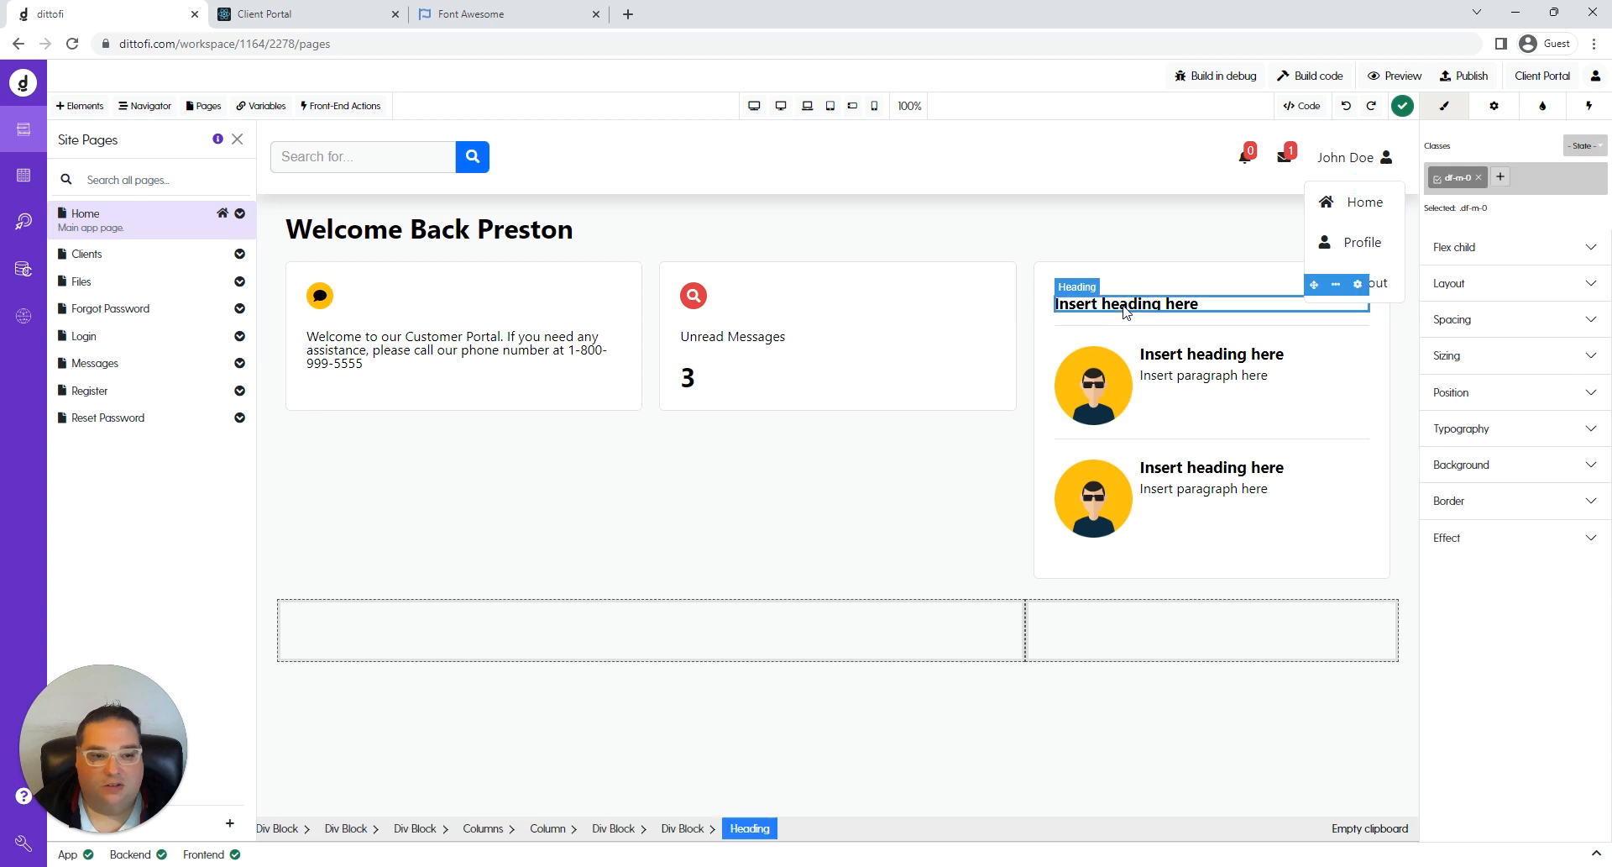
double_click(1127, 305)
double_click(1129, 304)
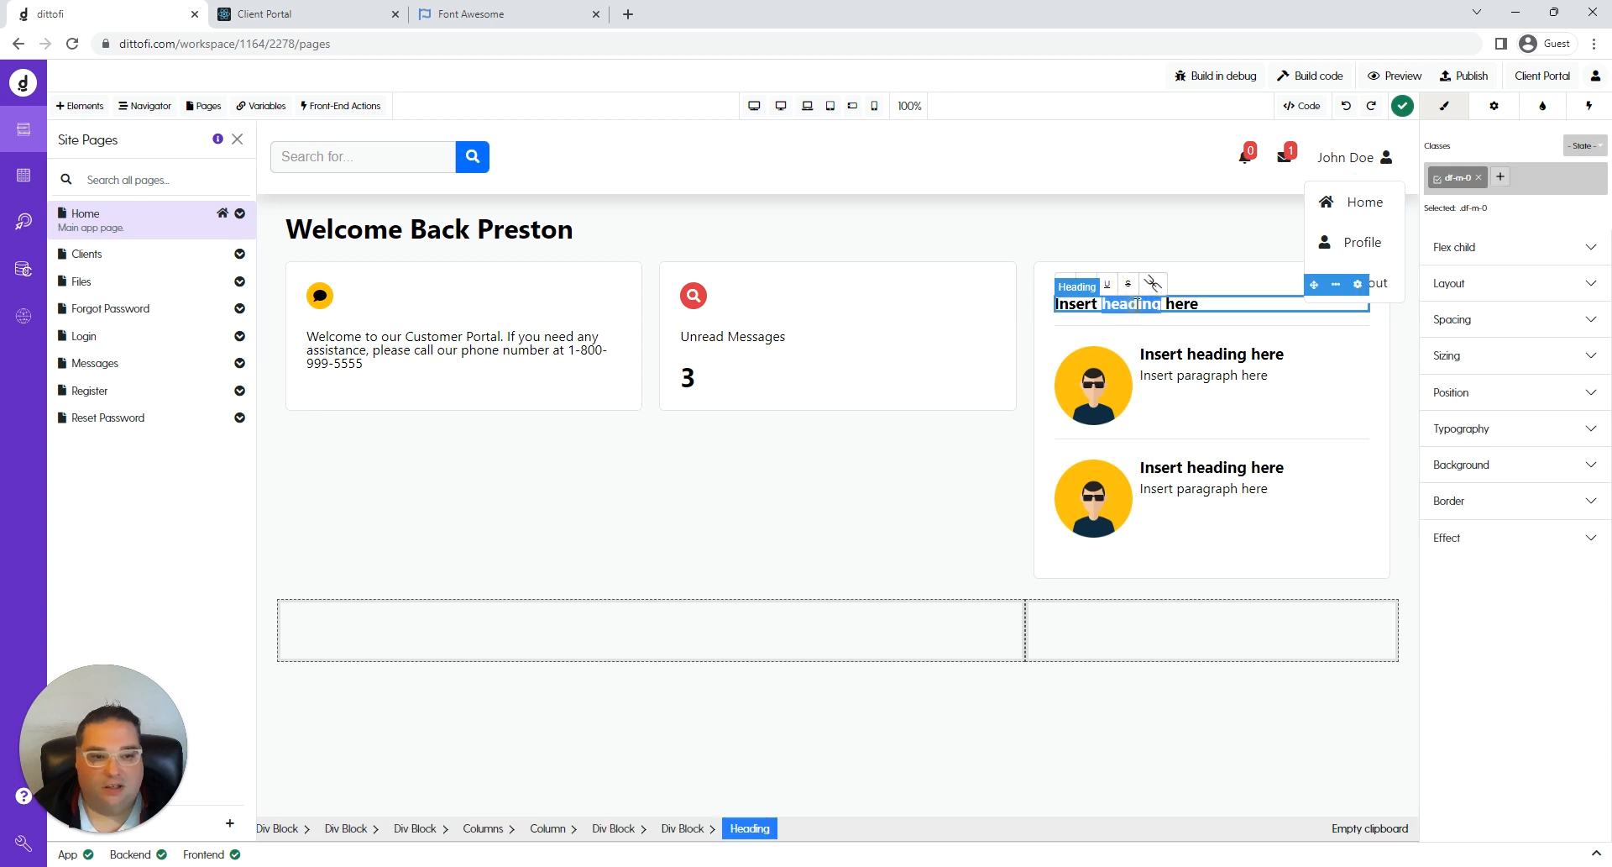
click(1139, 304)
click(1140, 305)
double_click(1222, 305)
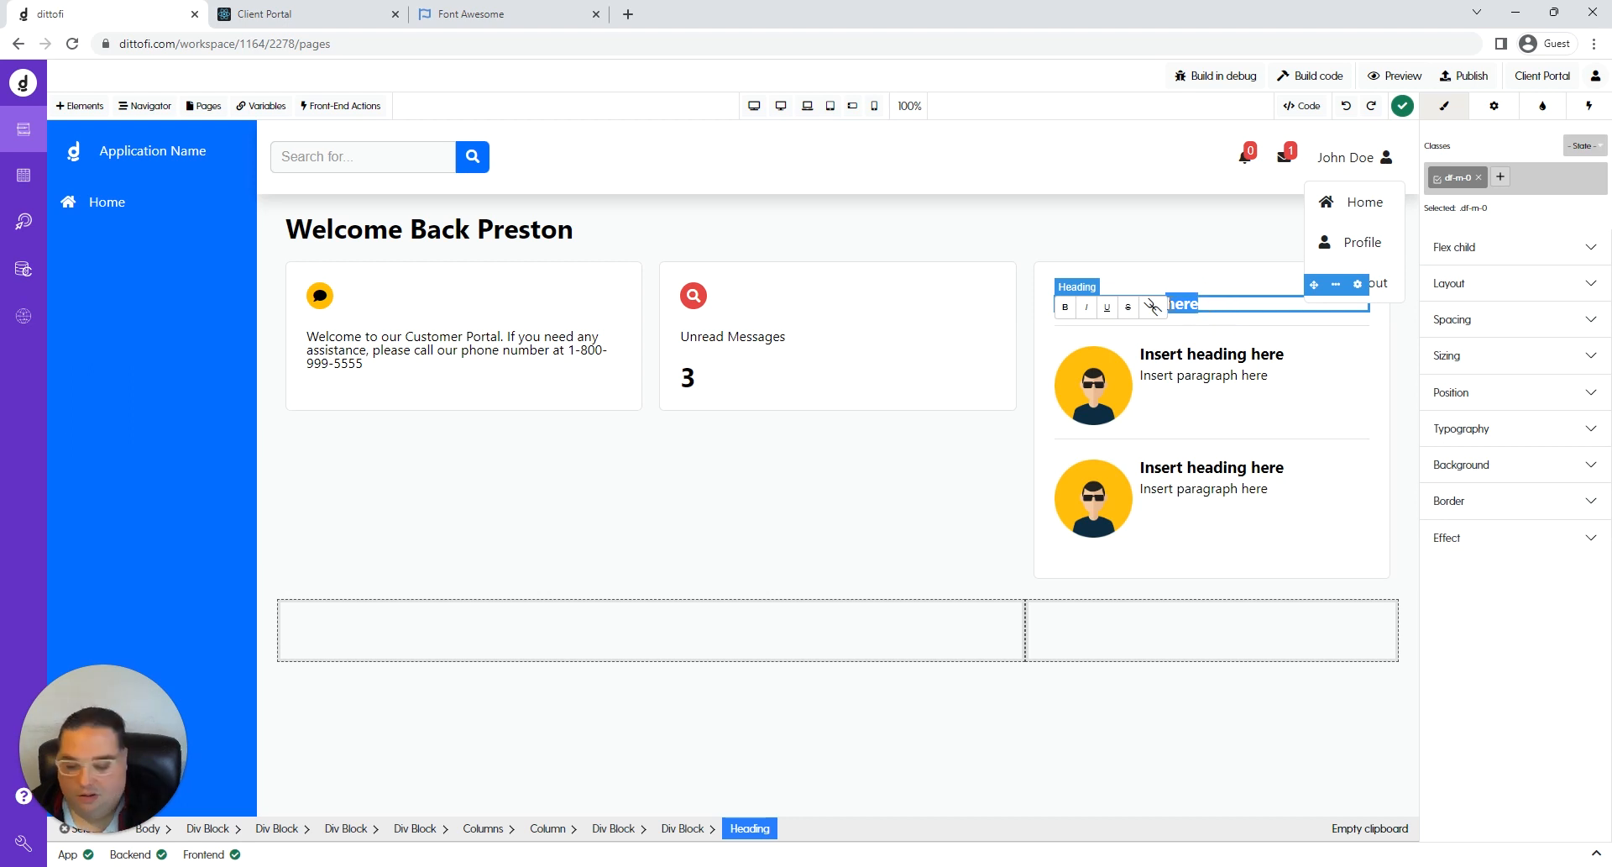
text(New)
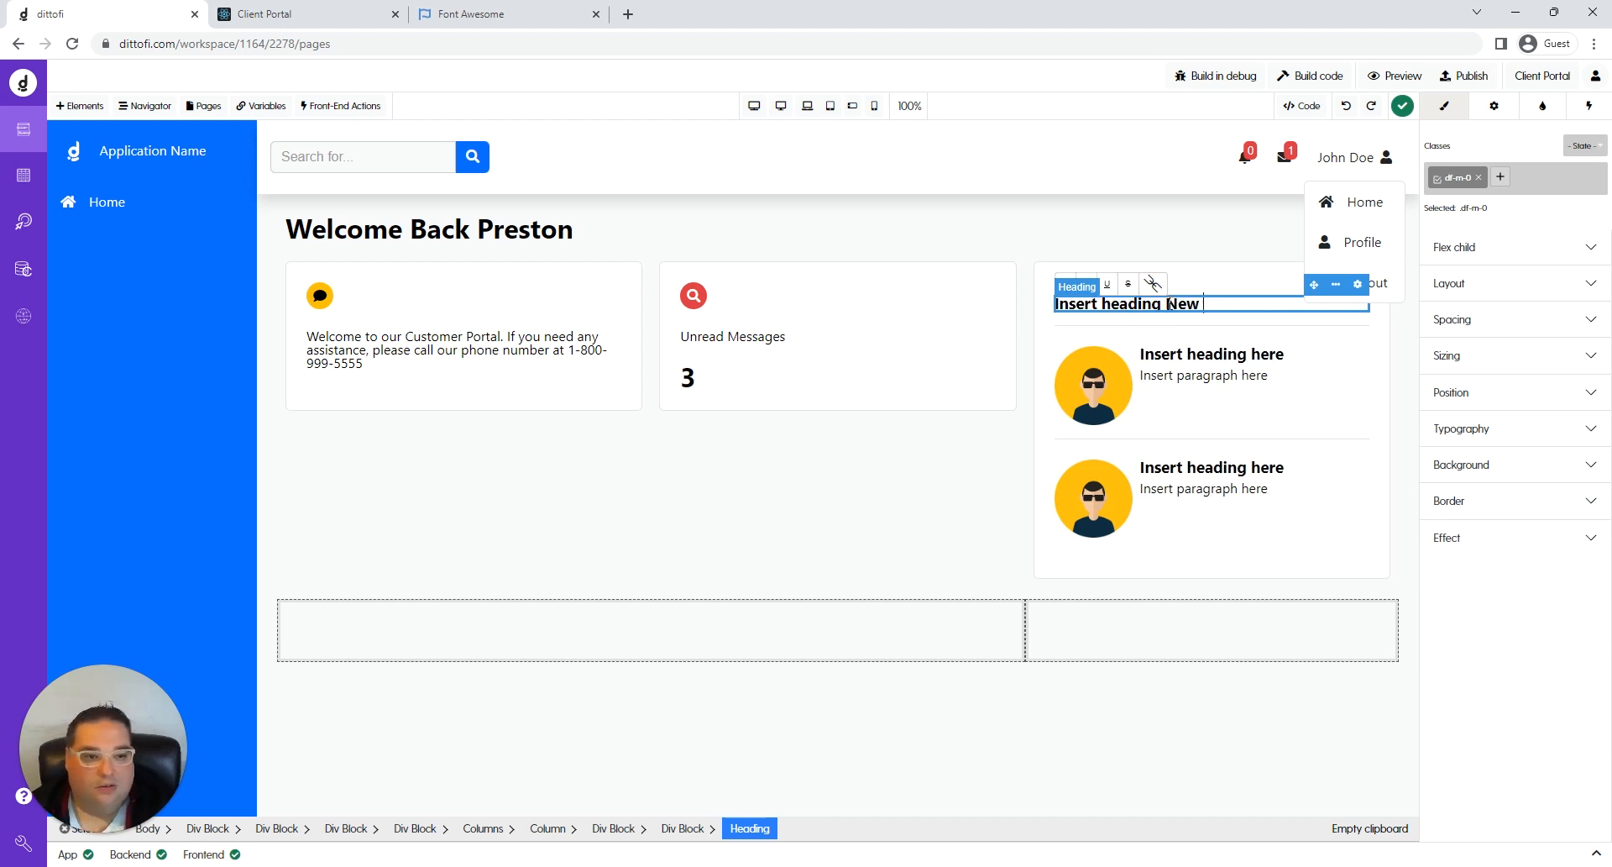
key(BackSpace)
key(BackSpace)
key(BackSpace)
key(BackSpace)
key(BackSpace)
key(BackSpace)
key(BackSpace)
key(BackSpace)
key(BackSpace)
key(BackSpace)
key(BackSpace)
key(BackSpace)
key(BackSpace)
key(BackSpace)
key(BackSpace)
key(BackSpace)
key(BackSpace)
key(BackSpace)
text(New Customers)
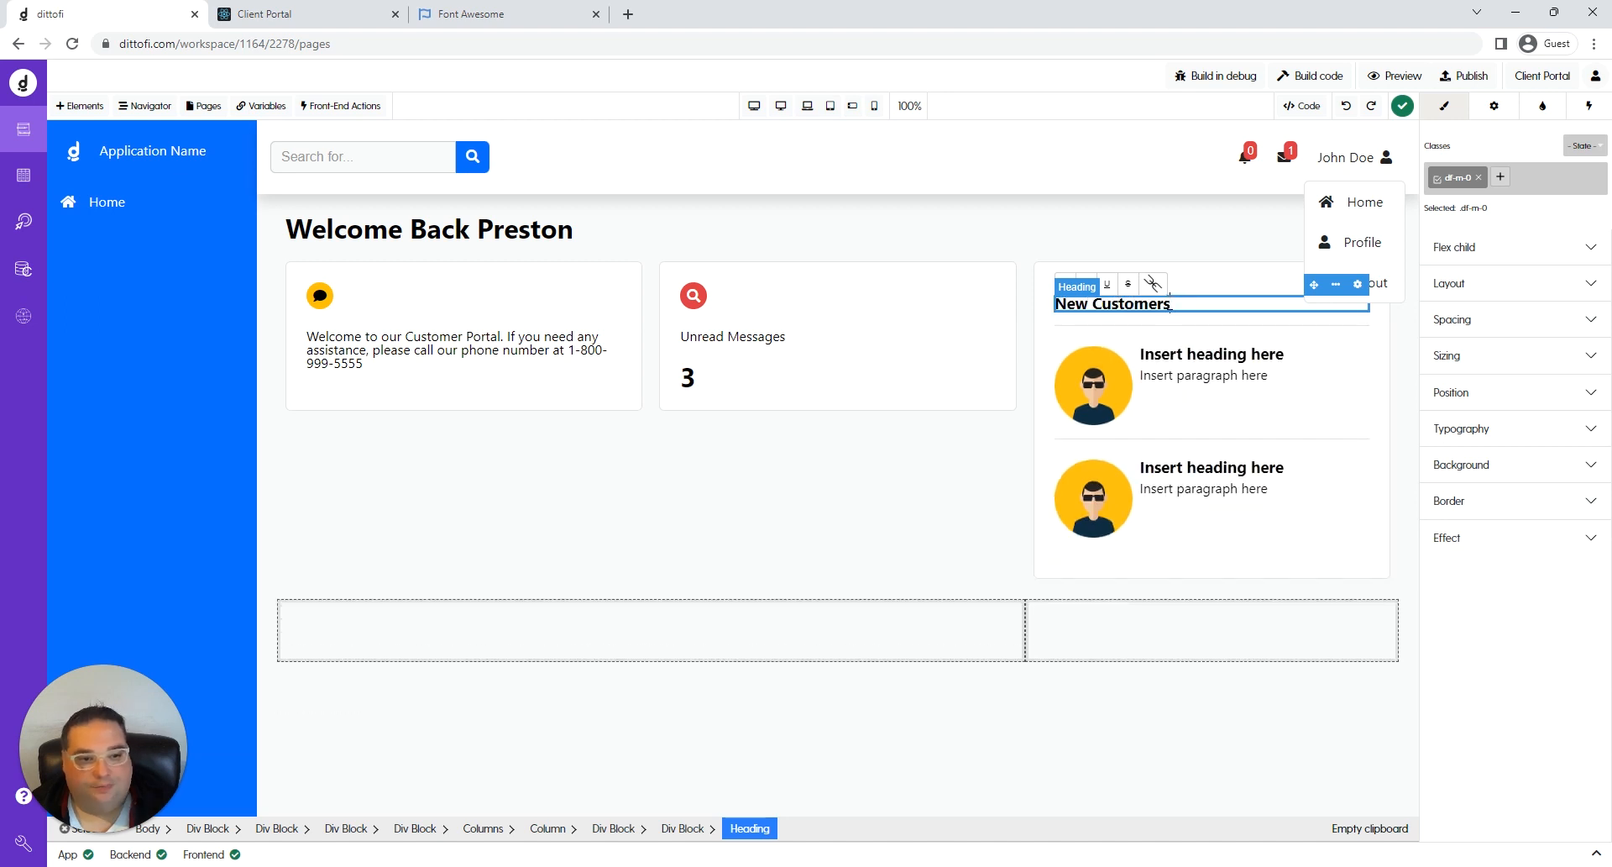
click(989, 470)
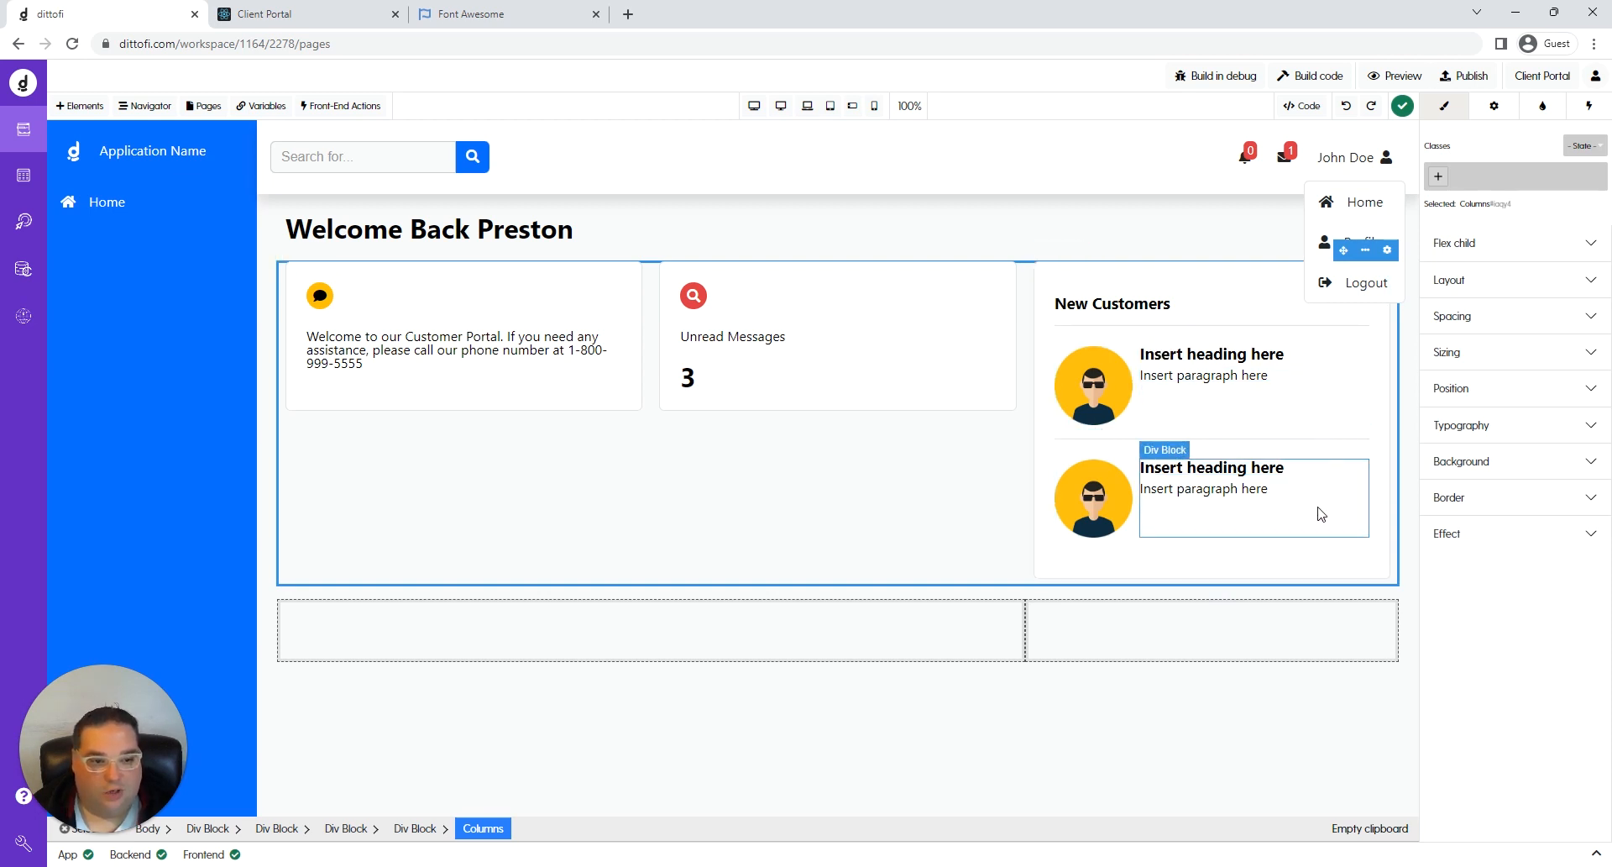
Delete the second person entry from the New Customers card.
click(1312, 542)
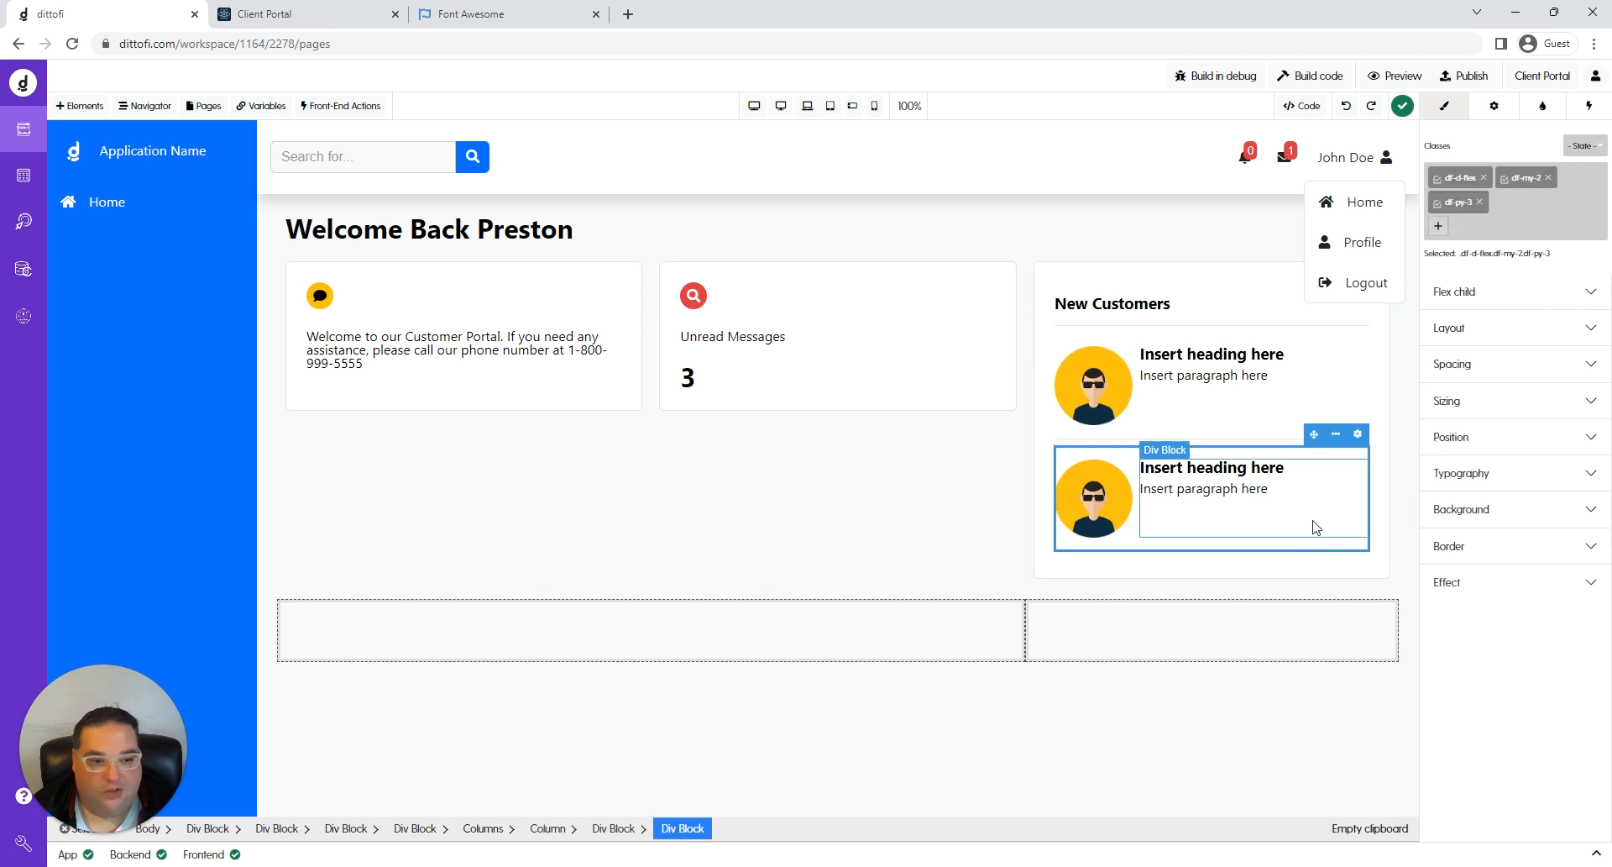
click(1337, 434)
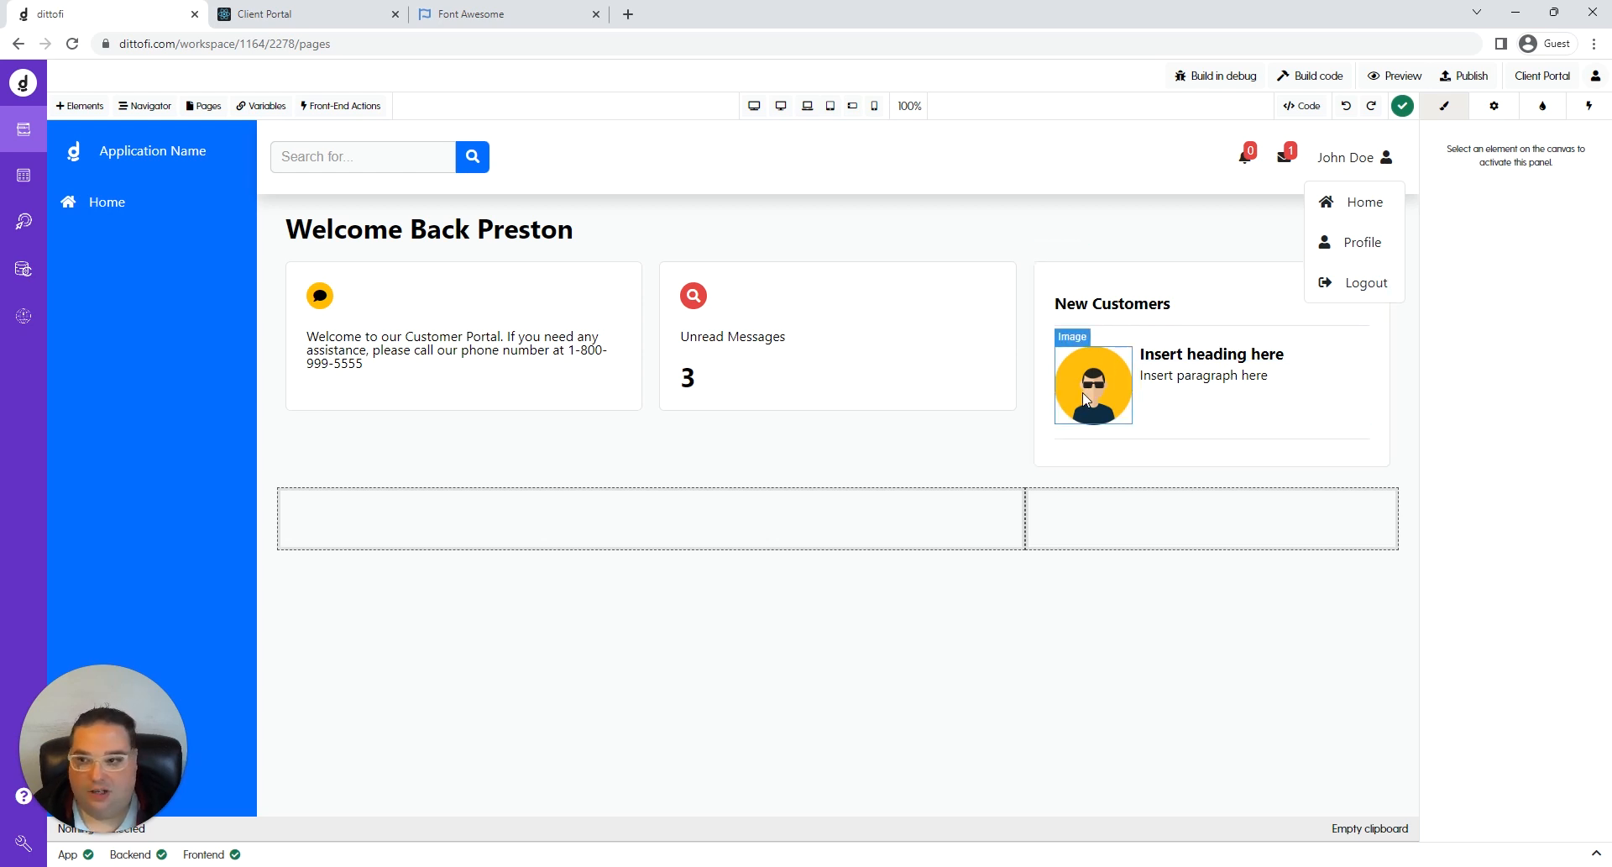
Add a Date field named date_created with the US date format to the users database table.
click(18, 180)
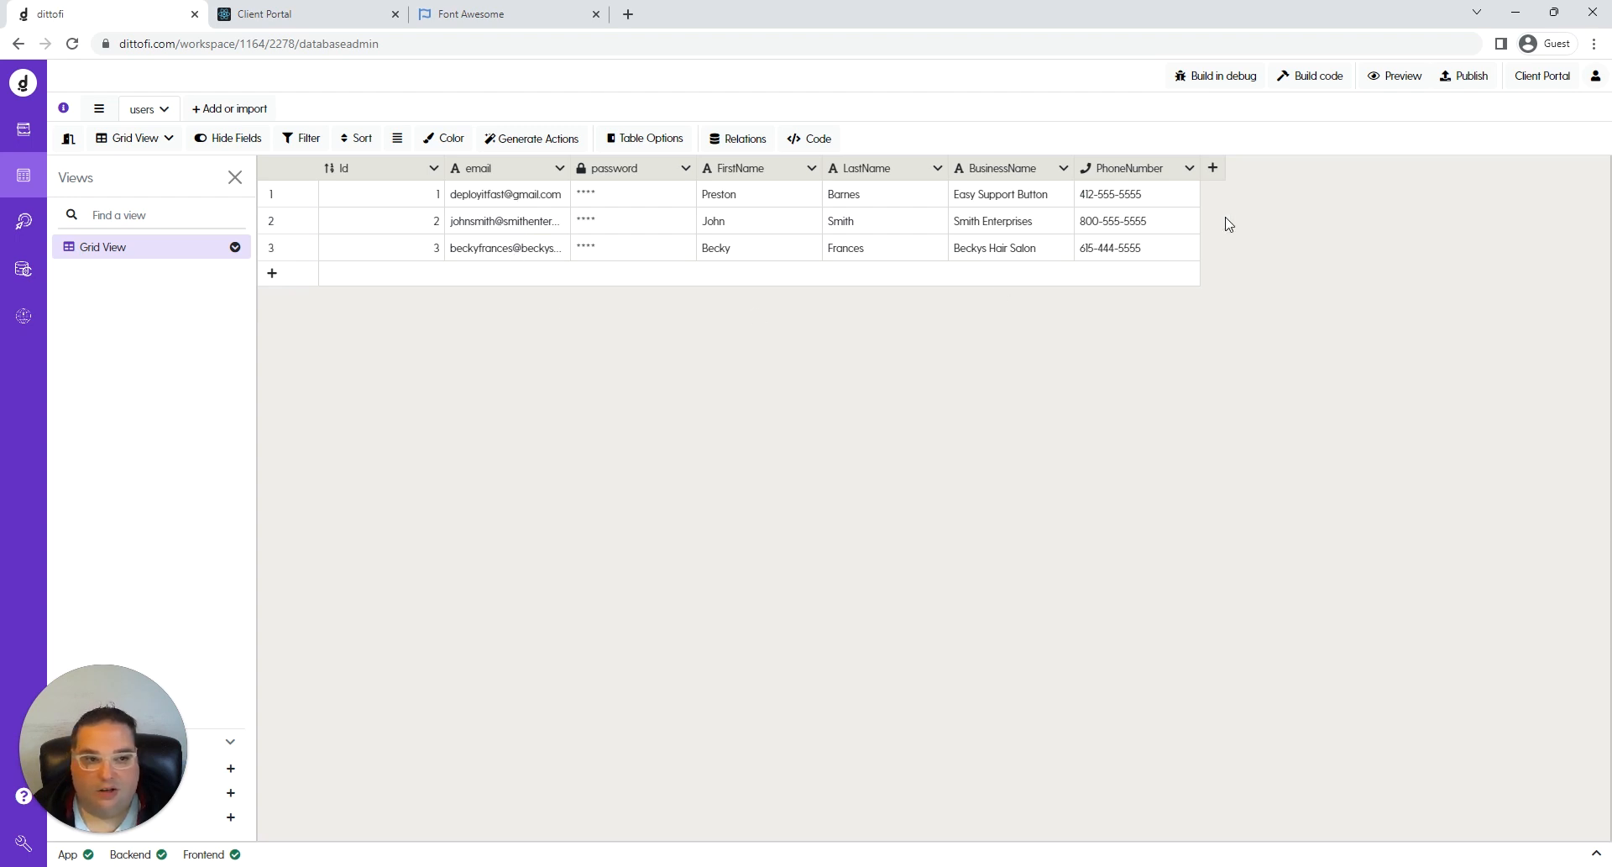
click(1213, 168)
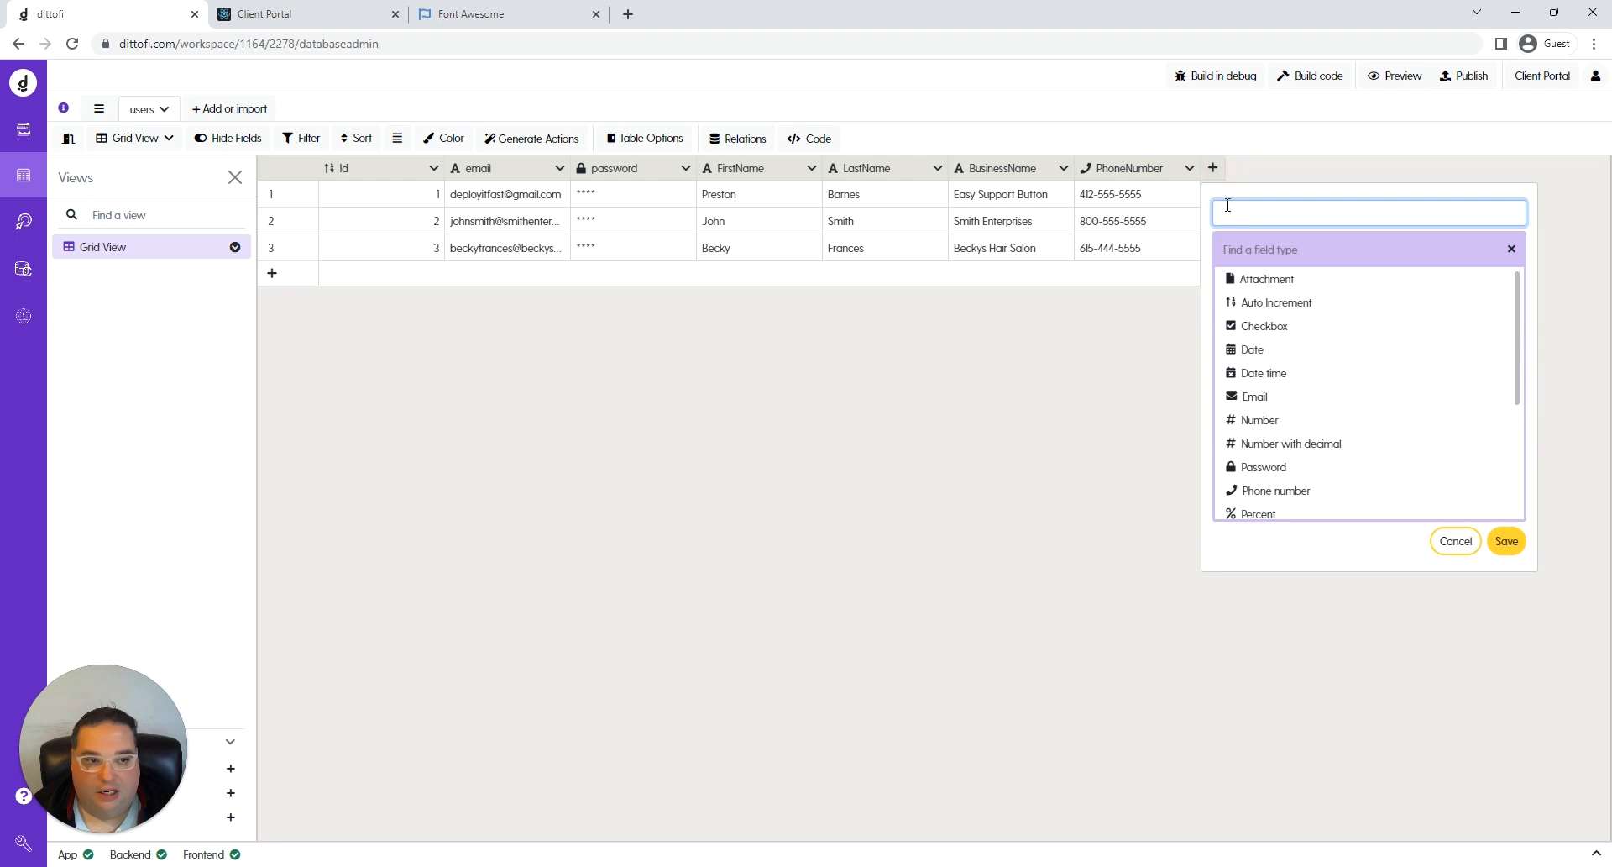
text(date)
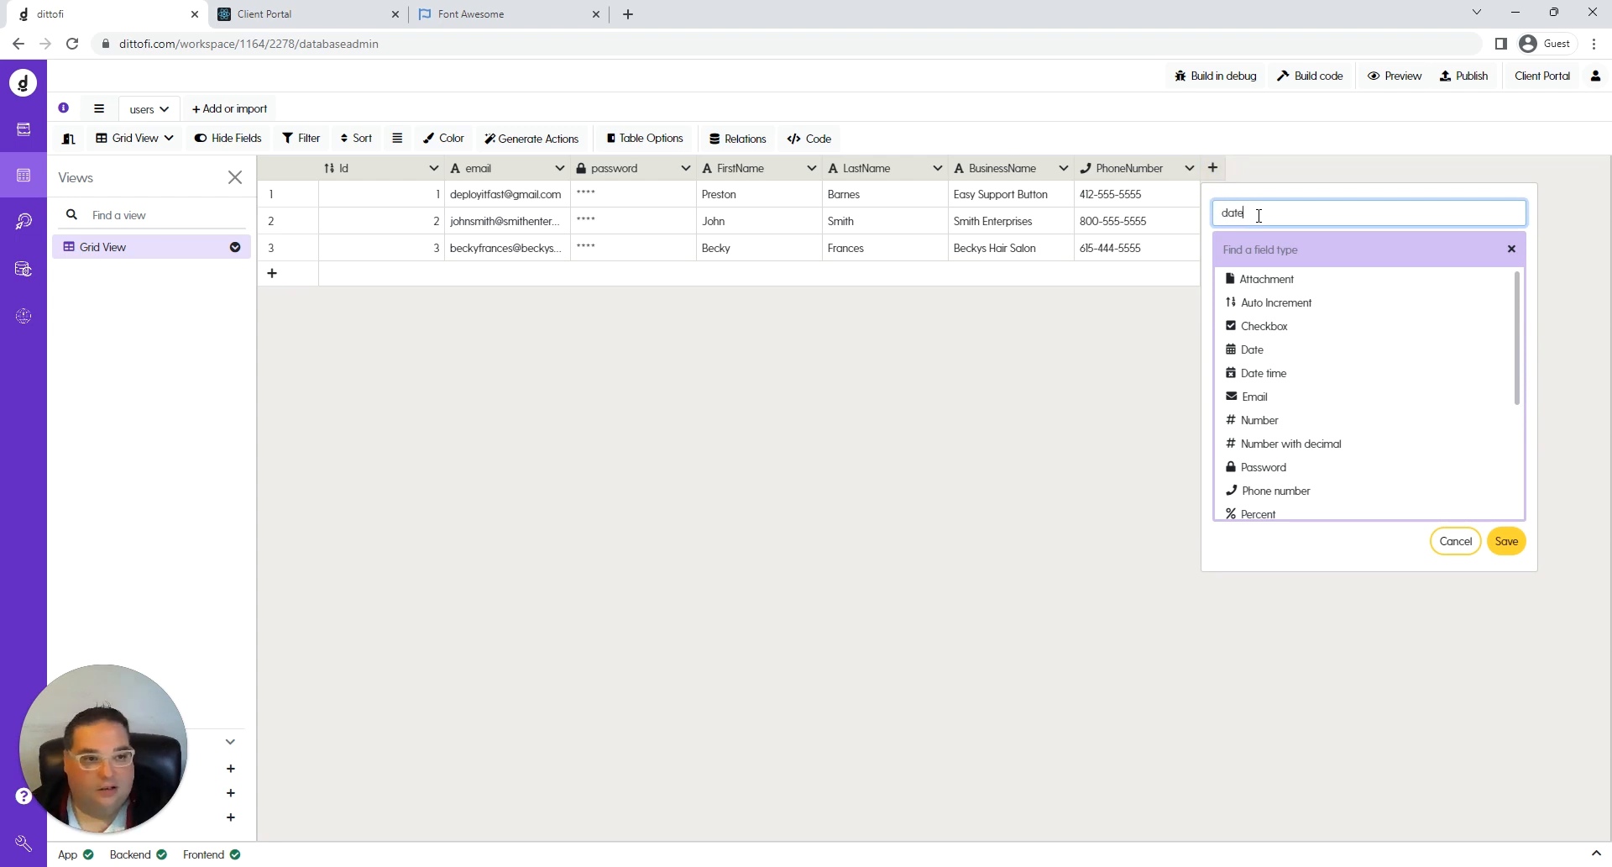
text(_created)
click(1315, 351)
click(1337, 353)
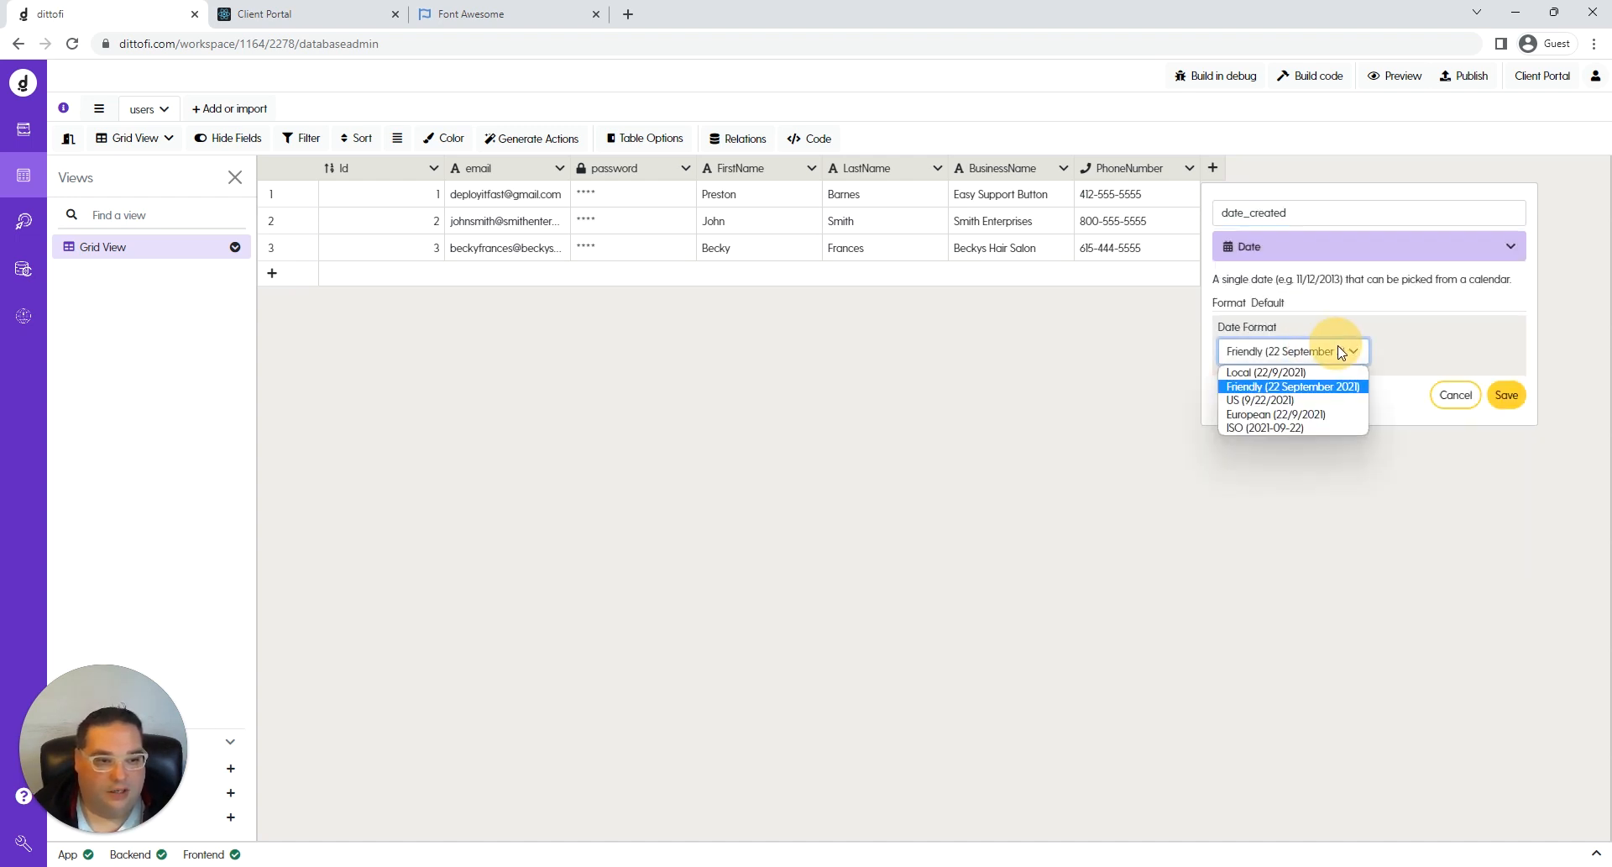
click(1298, 399)
click(1505, 397)
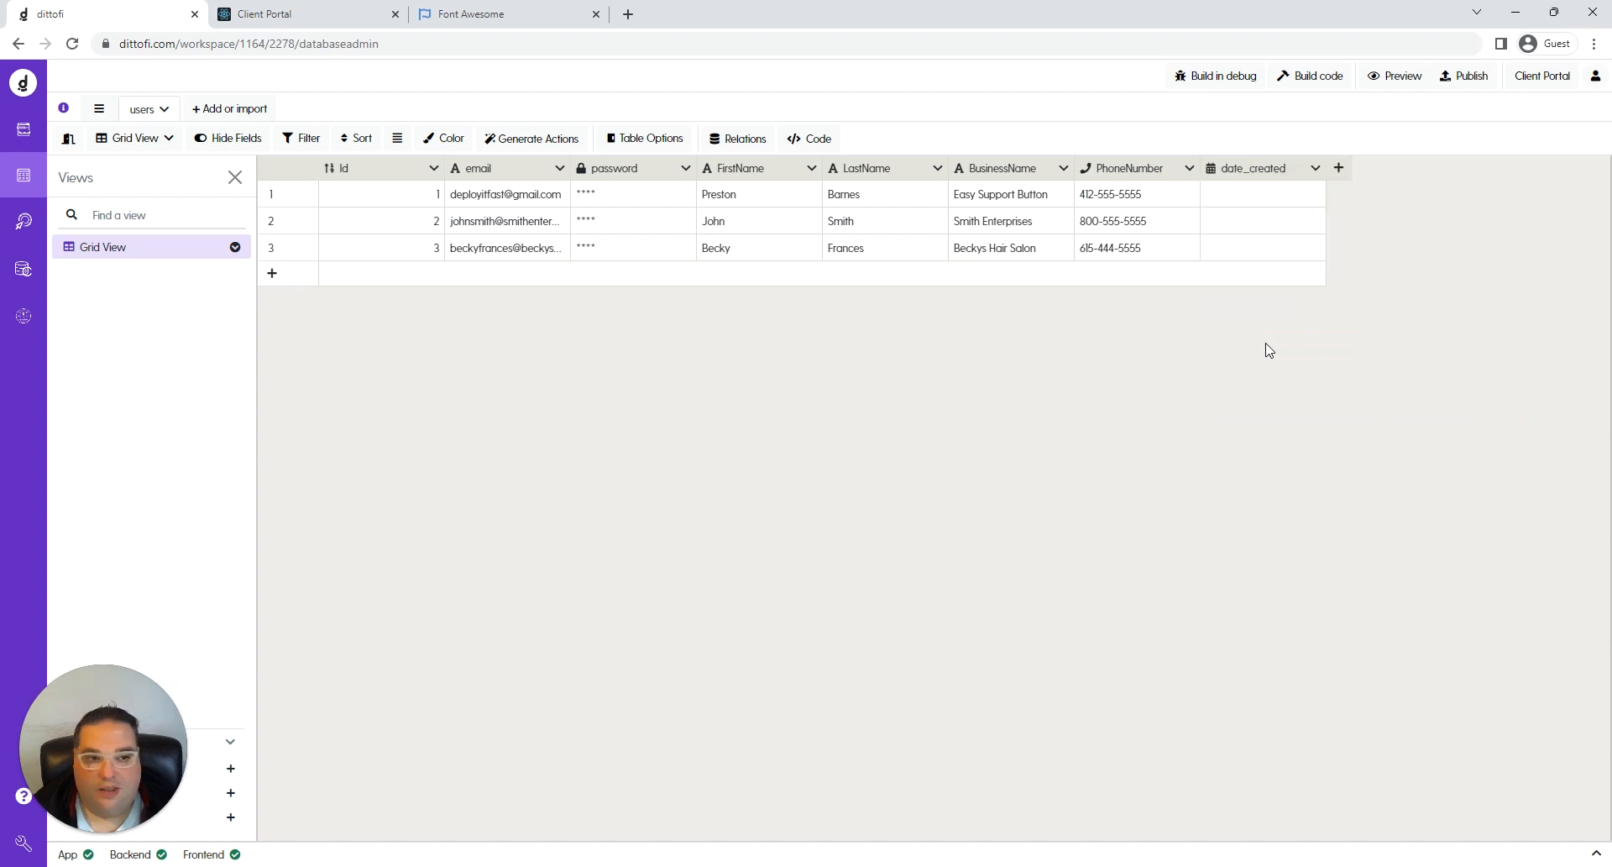
Set date_created to 01/25/2023, 01/03/2023 and 01/23/2023 for user rows 1, 2 and 3 respectively.
click(1233, 192)
click(1233, 191)
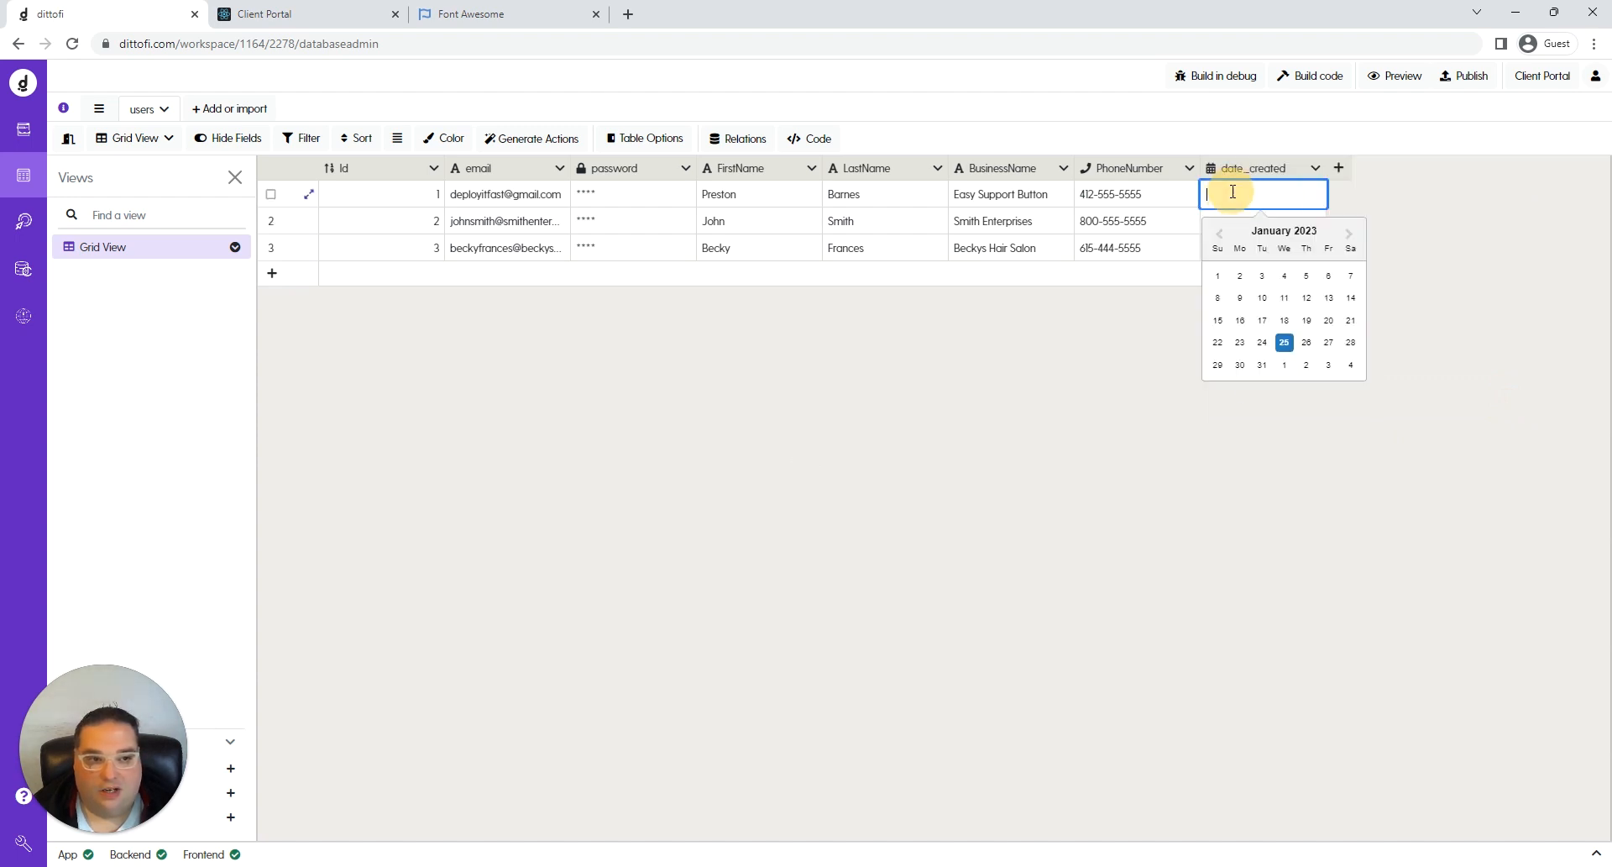
click(1286, 348)
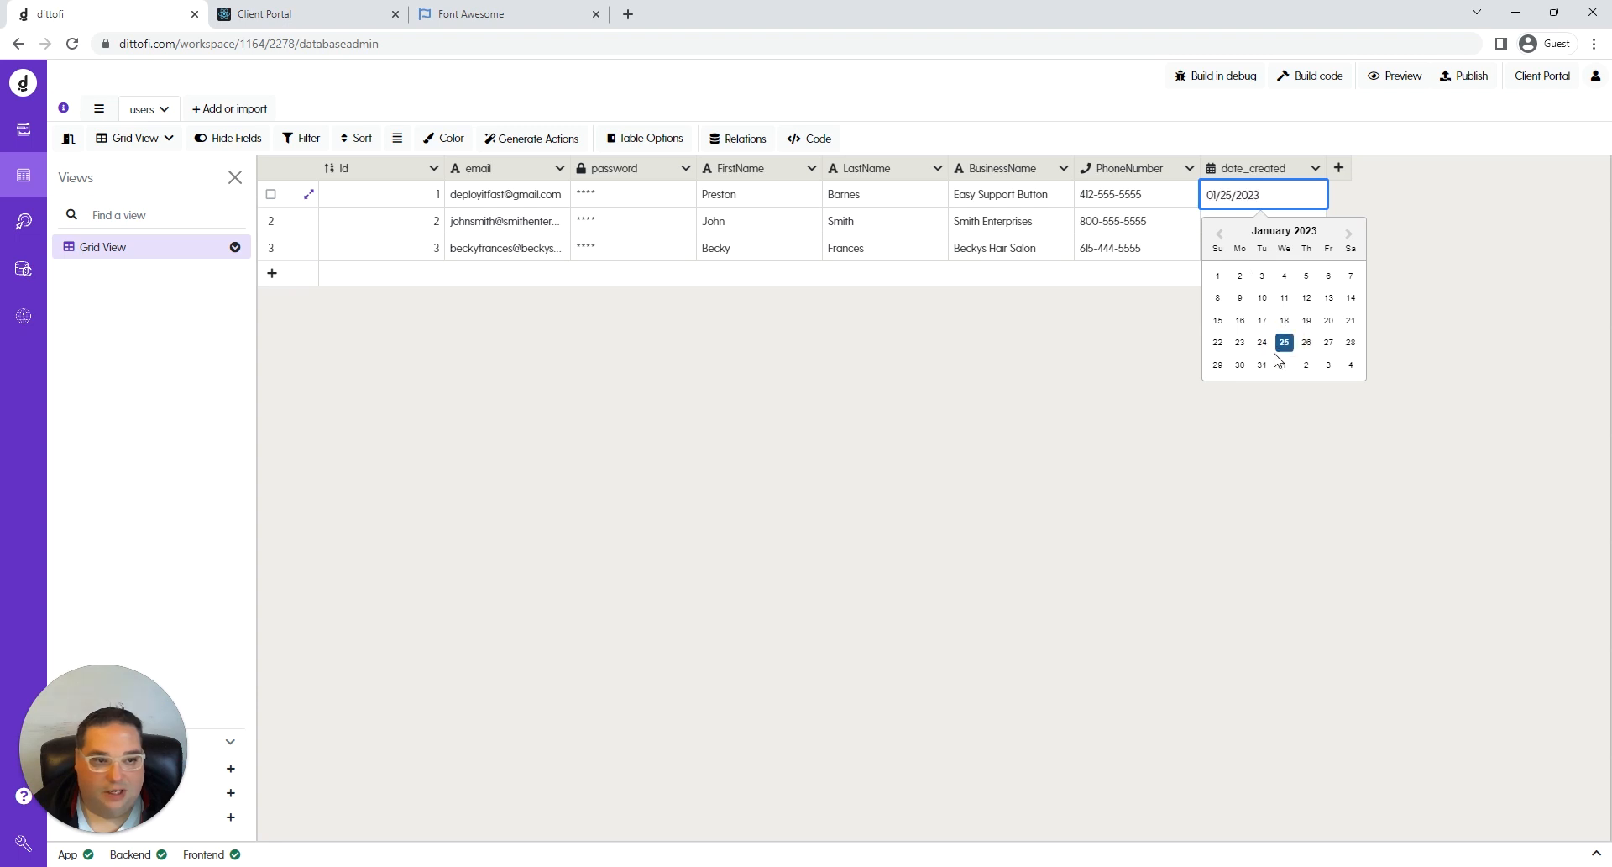
click(1145, 393)
click(1248, 223)
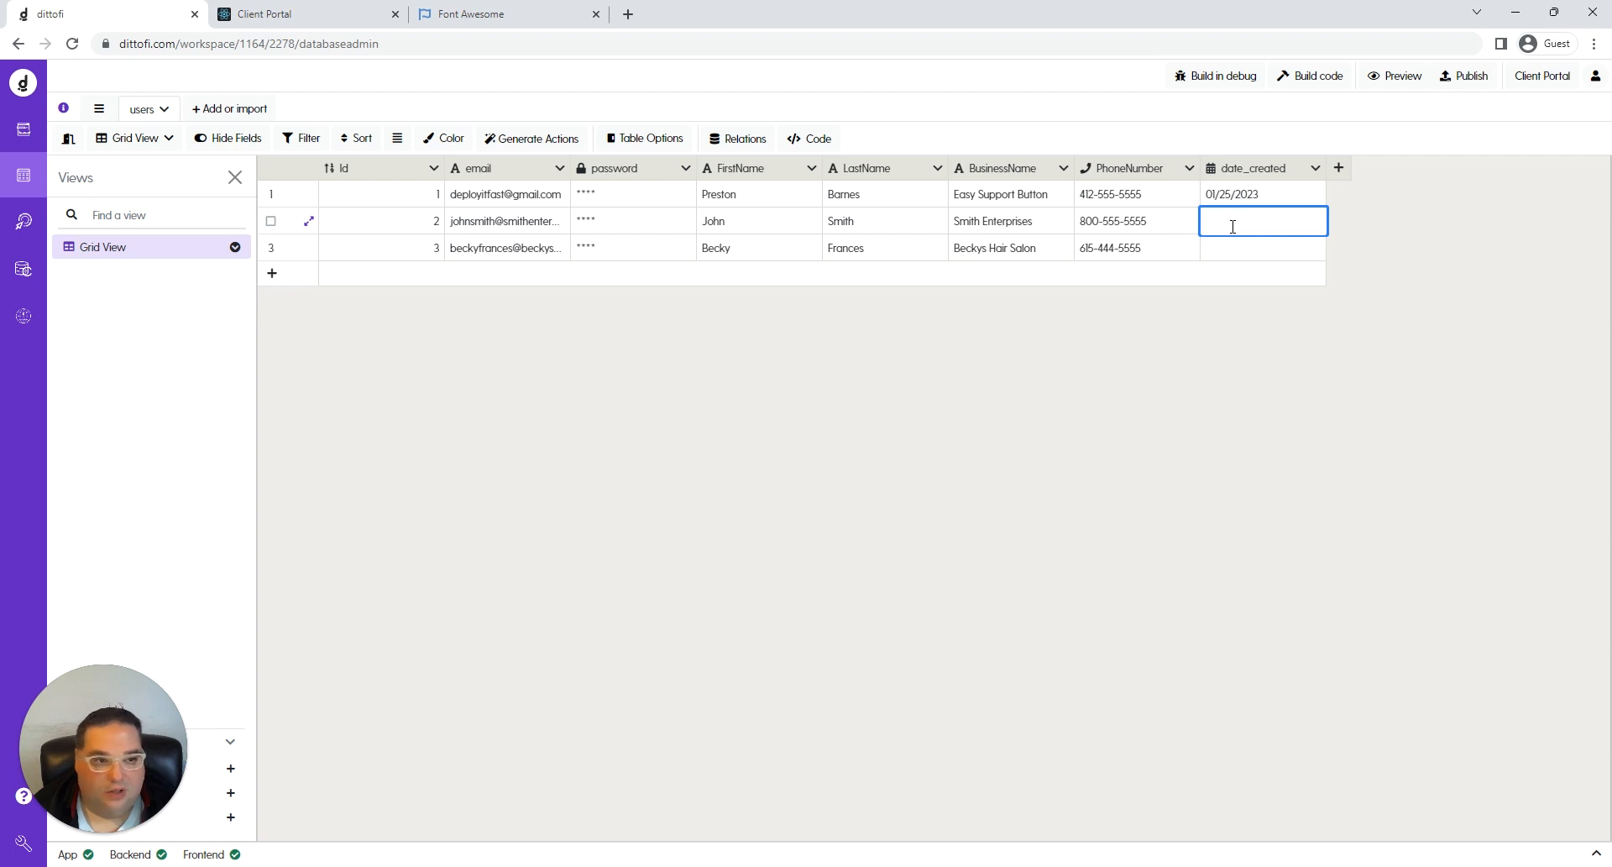
click(1231, 225)
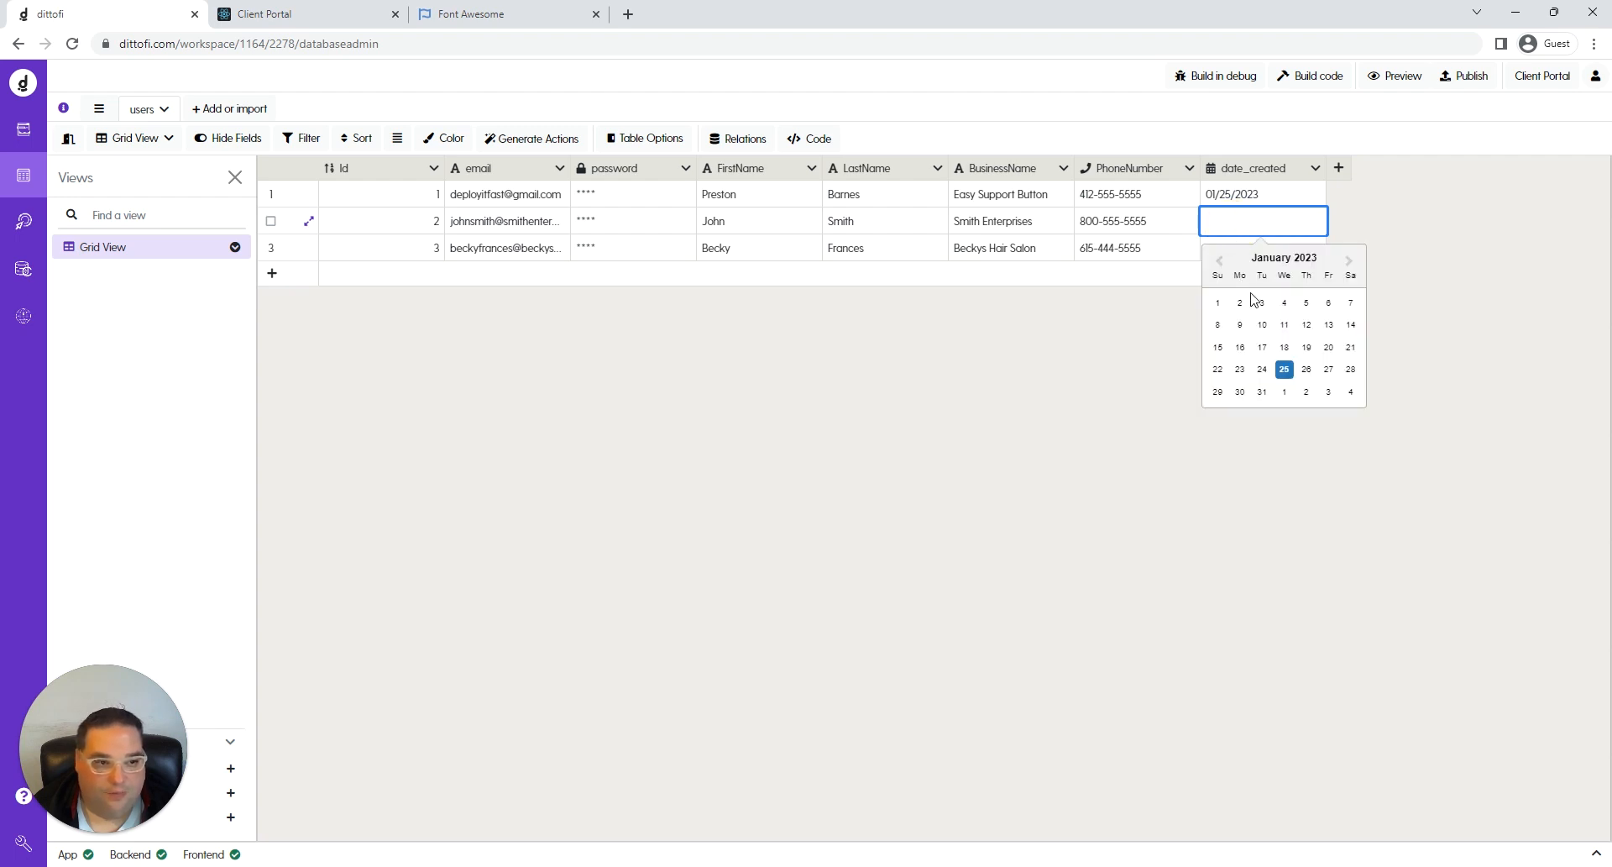
click(1262, 302)
click(1128, 351)
click(1260, 249)
click(1249, 249)
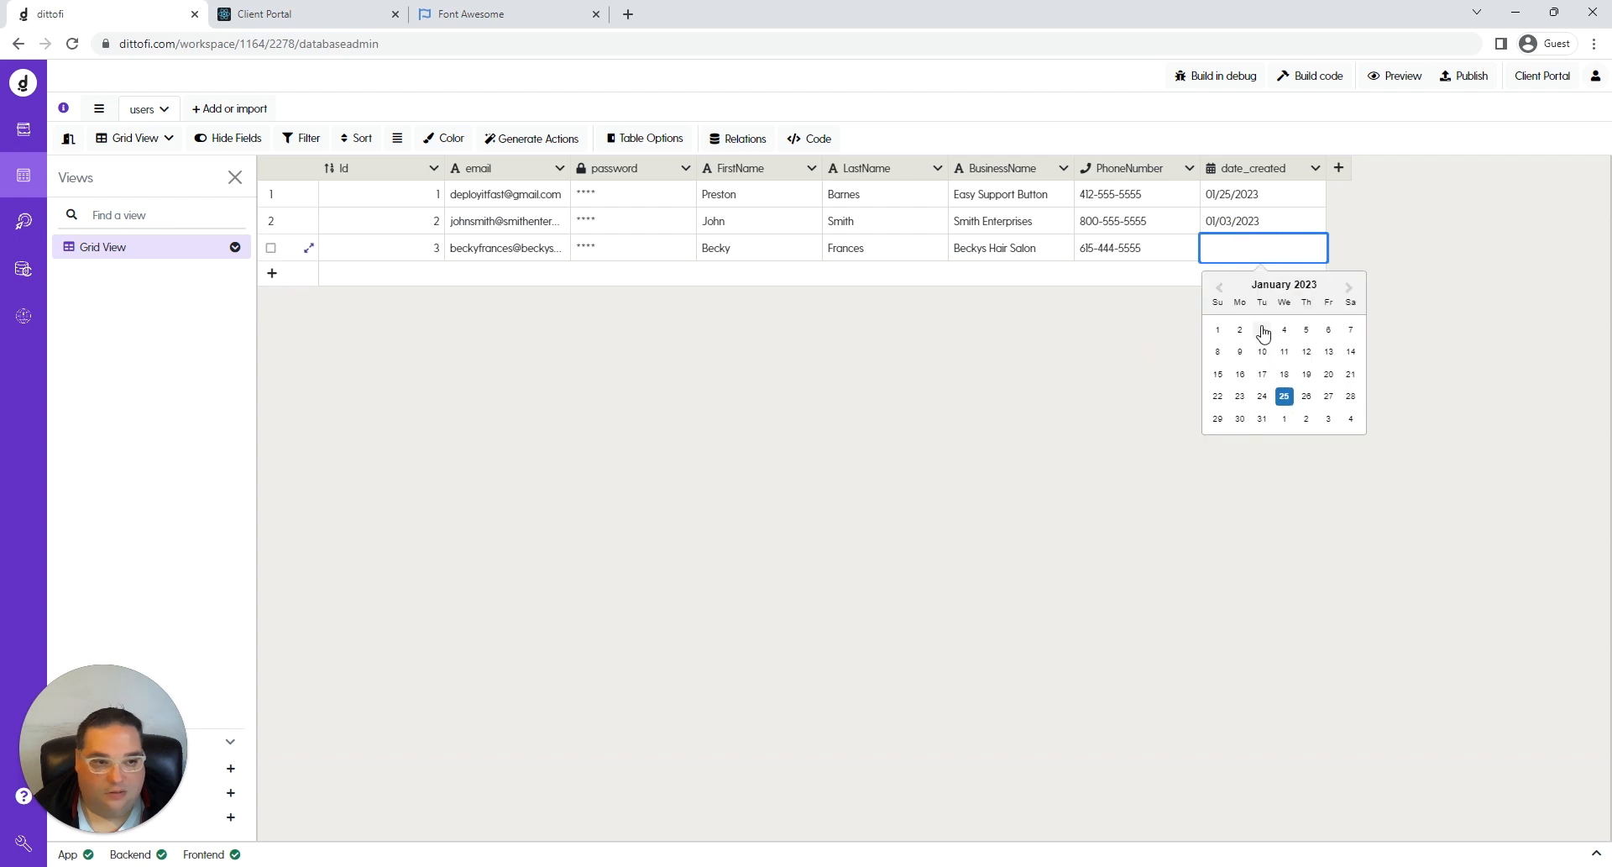
click(1239, 398)
click(966, 452)
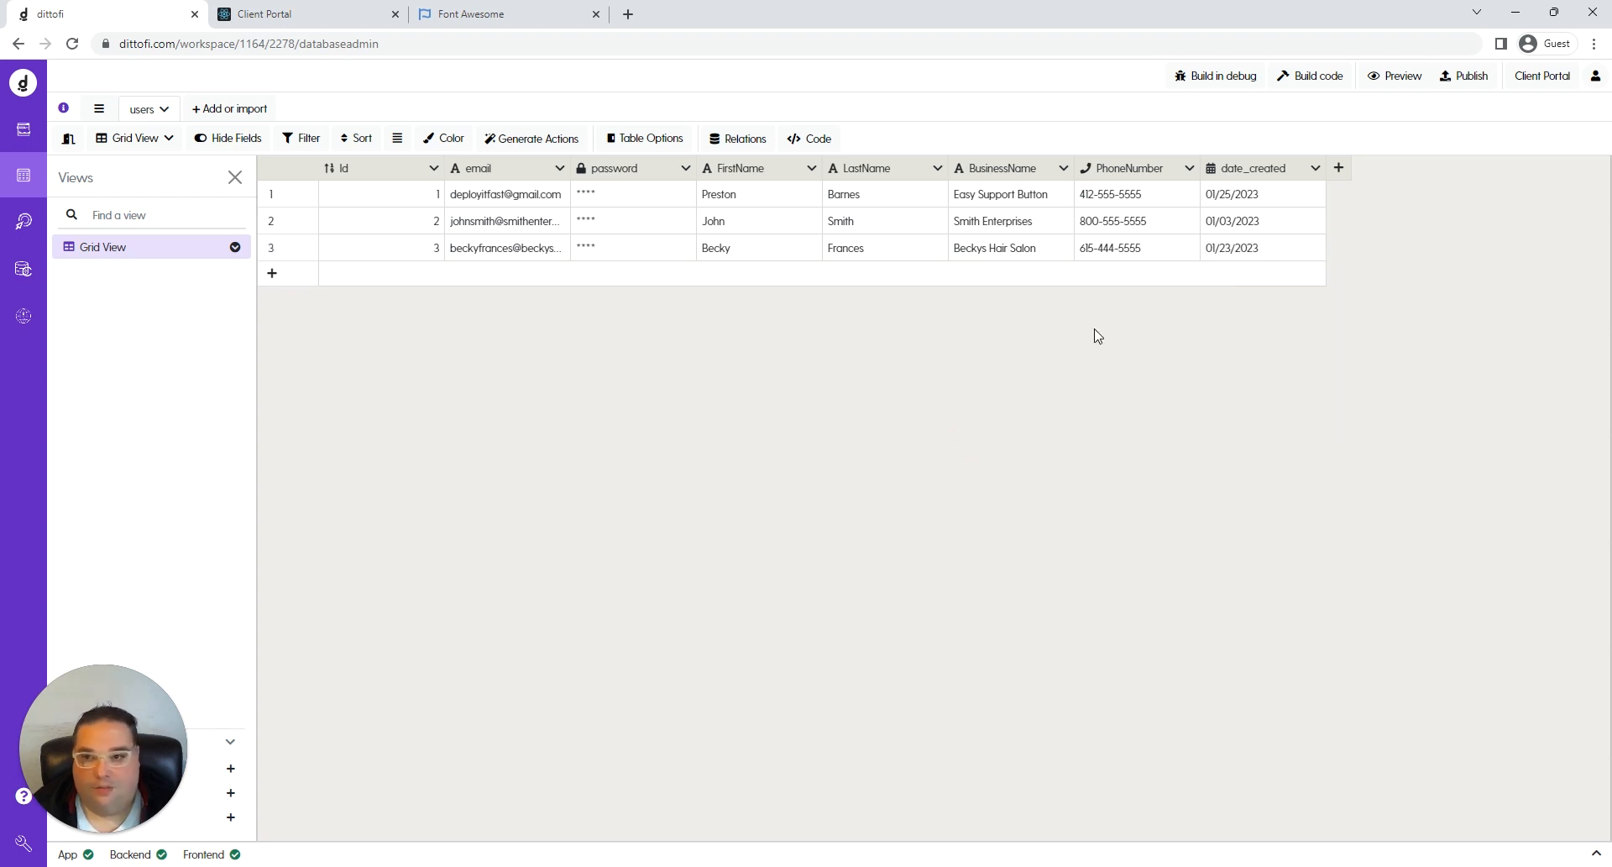
Return to the Home page design and examine the Partials and Prefabs sections of the element library.
click(25, 133)
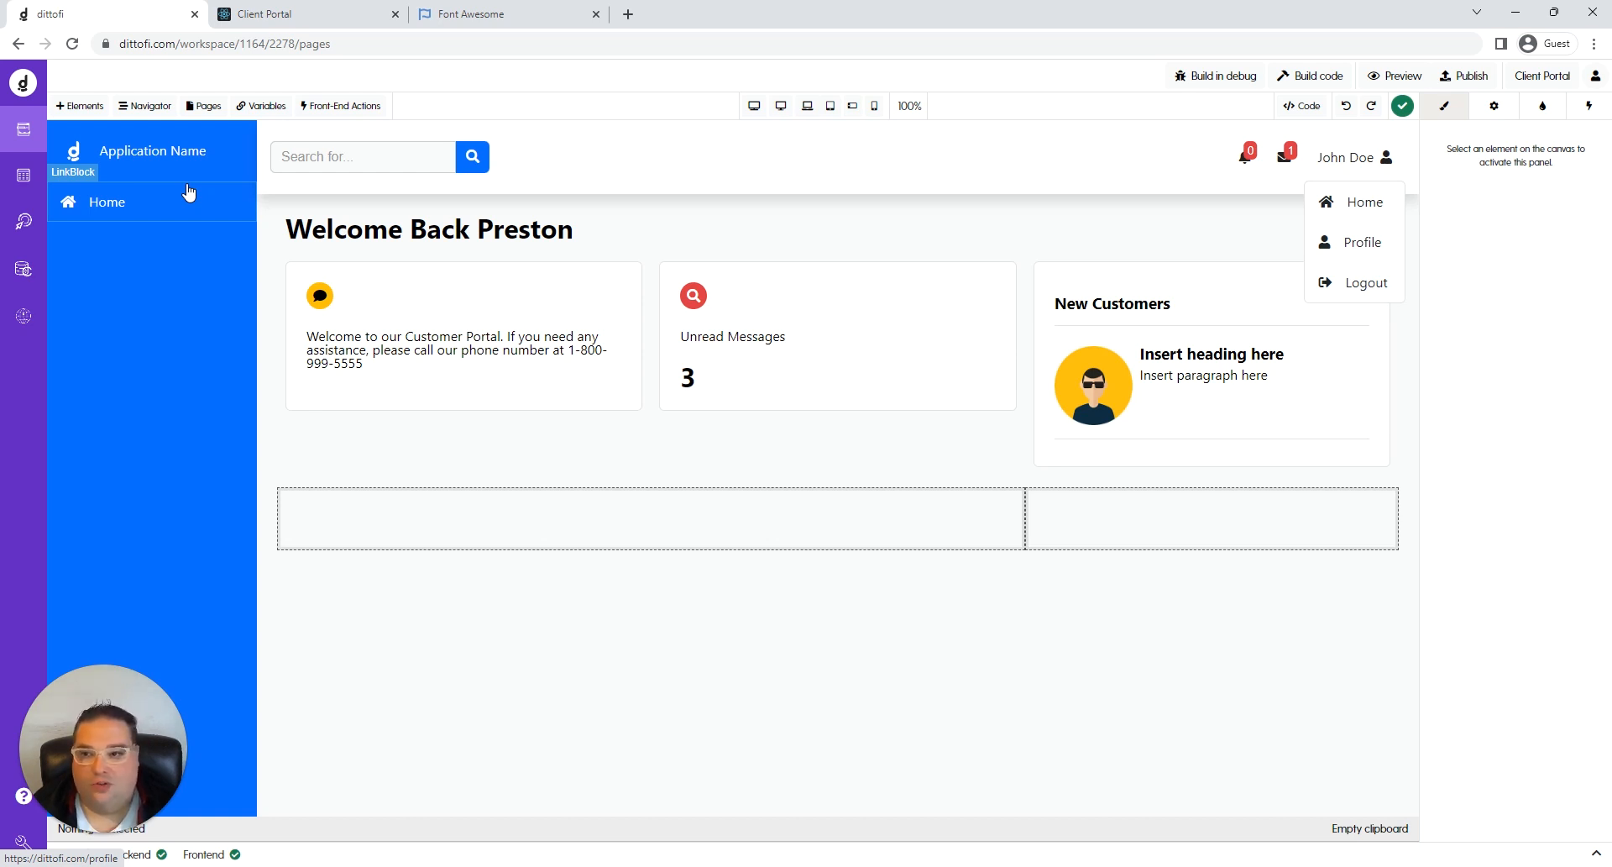
click(166, 106)
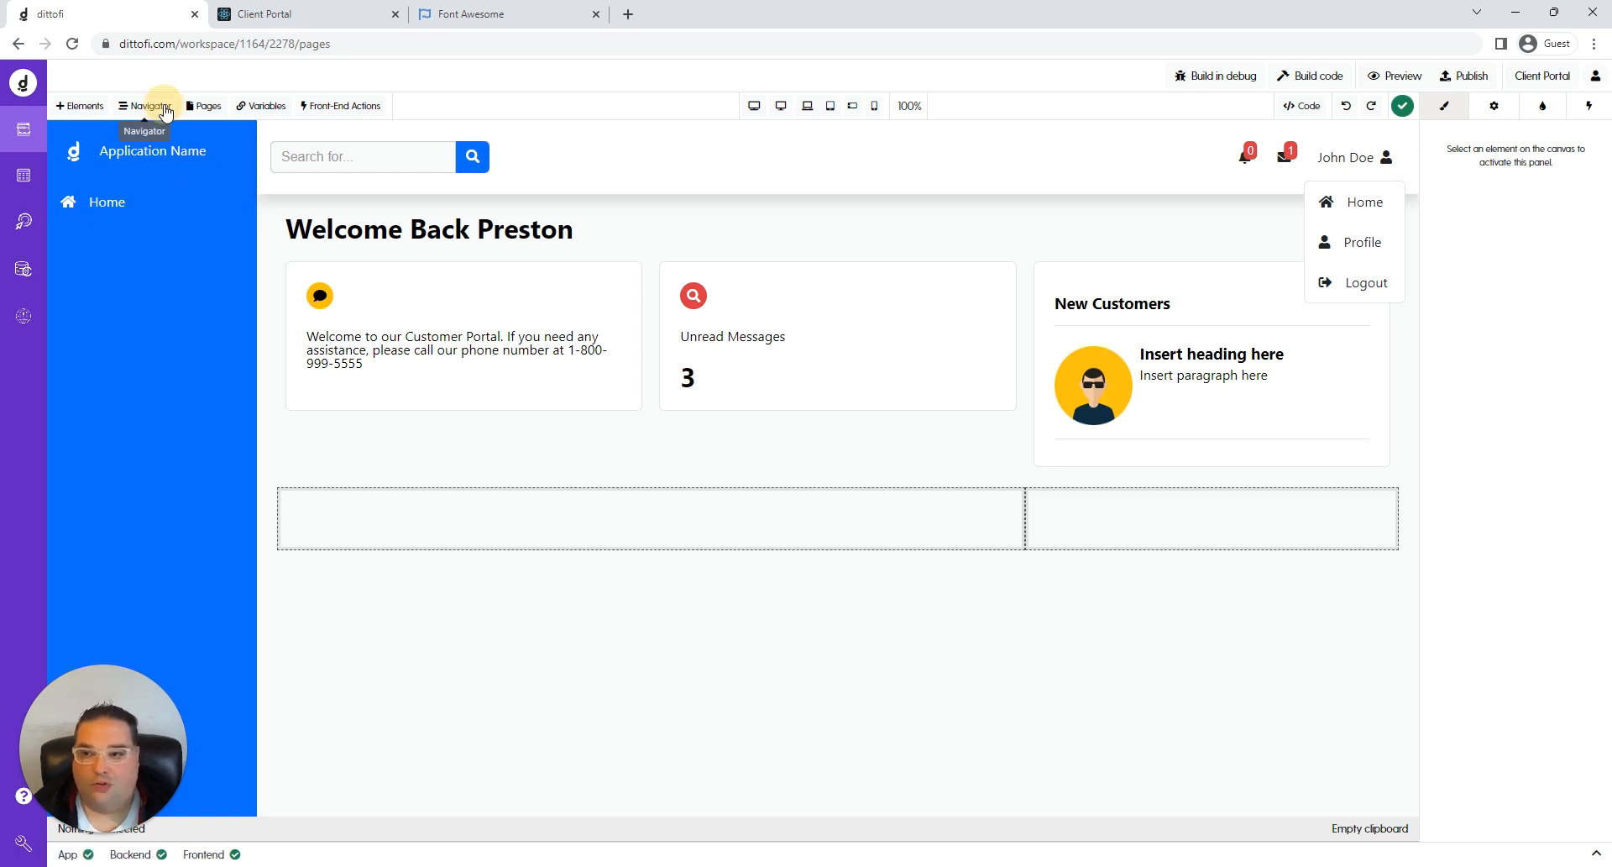
click(105, 112)
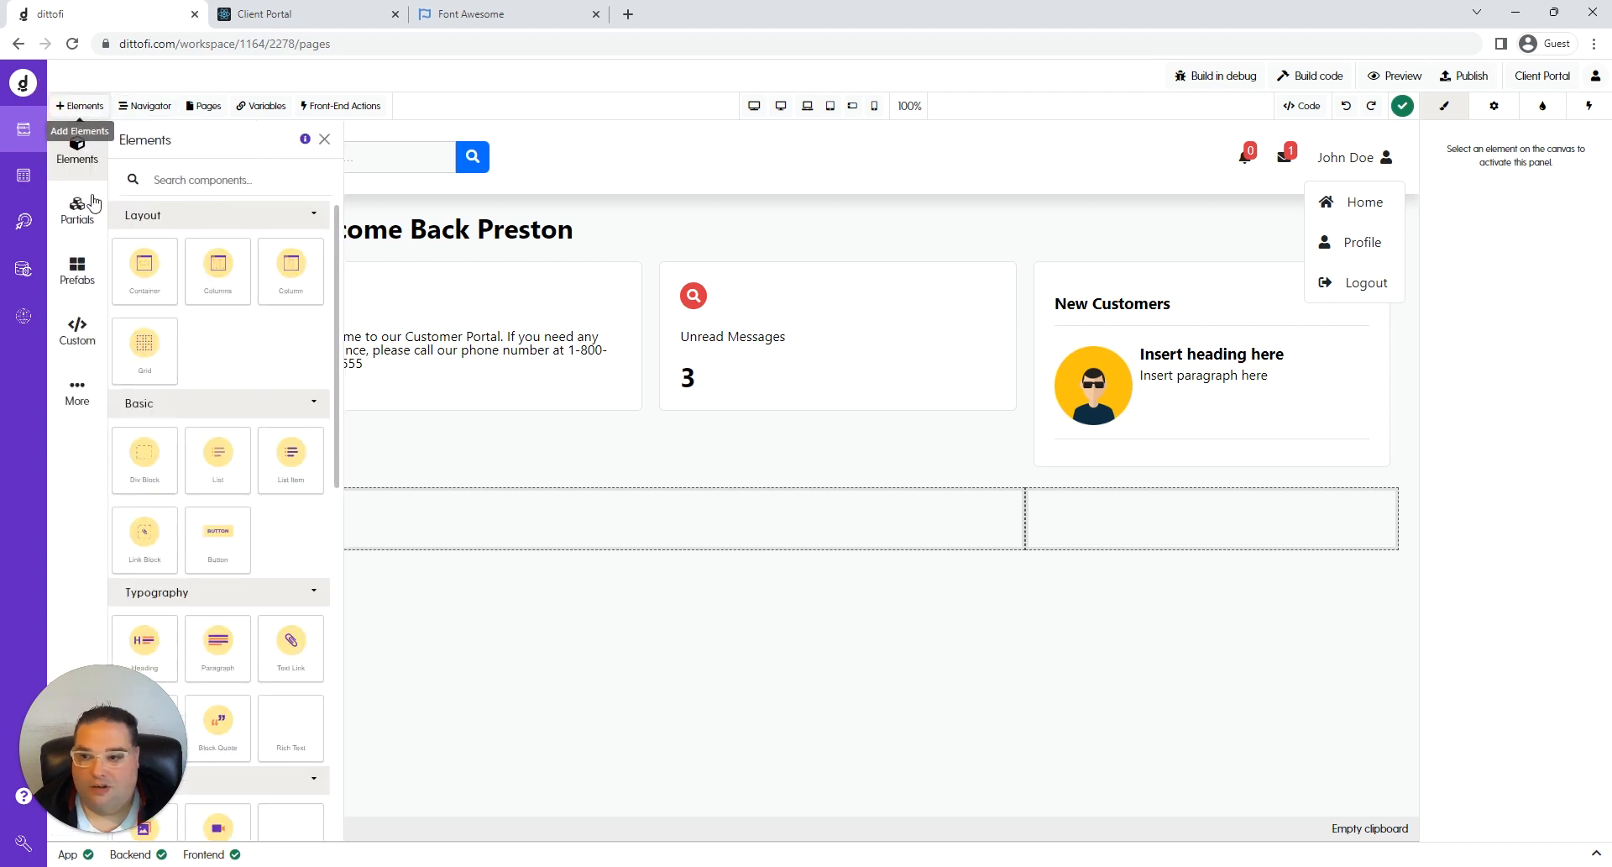
click(76, 214)
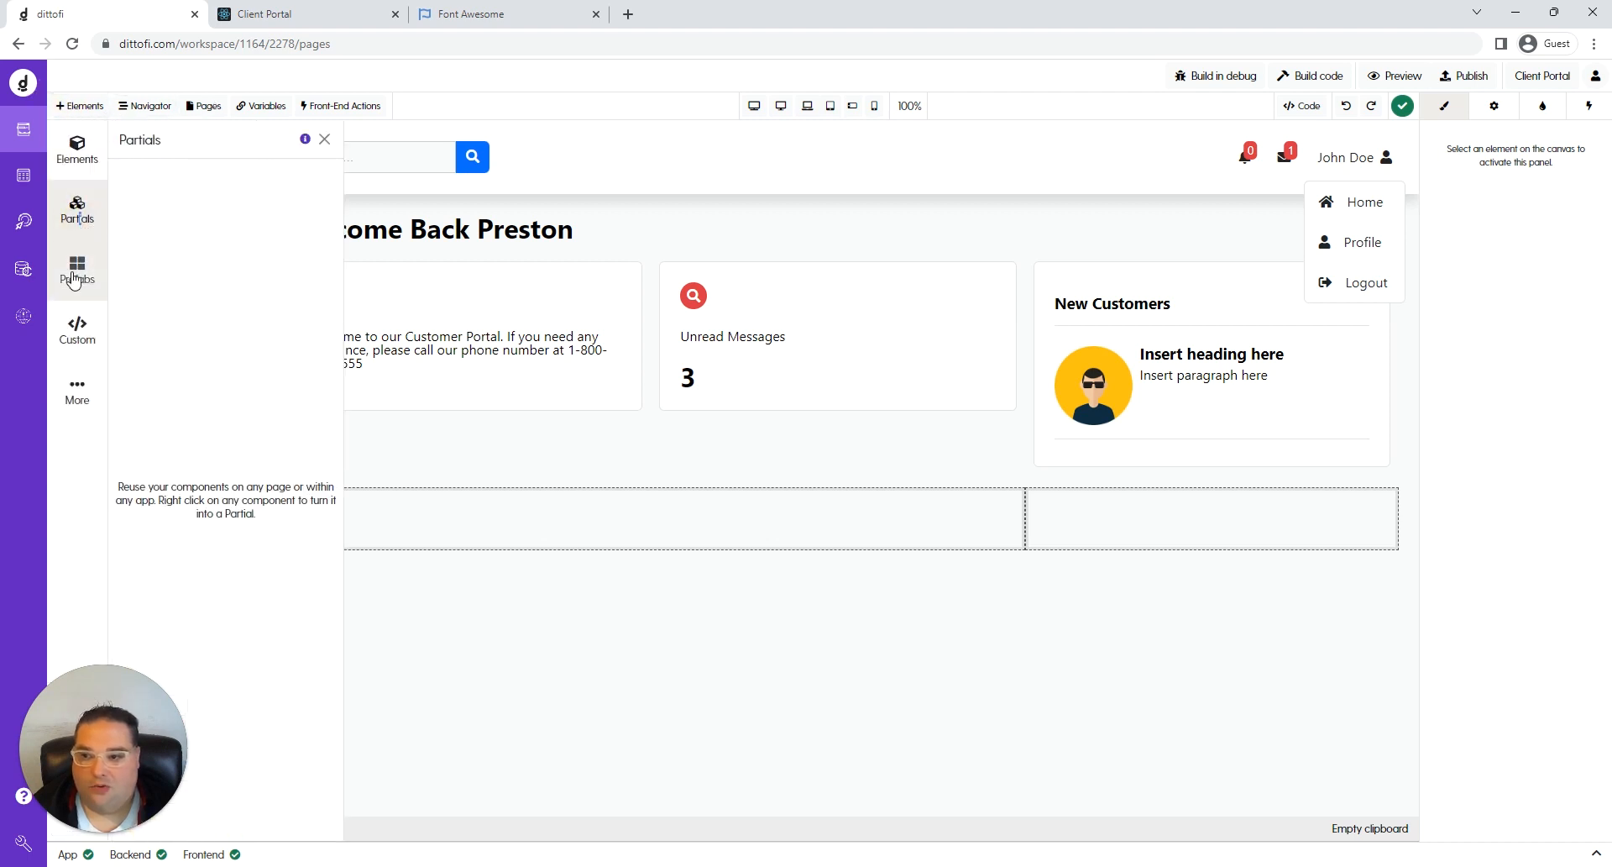
click(78, 259)
click(78, 210)
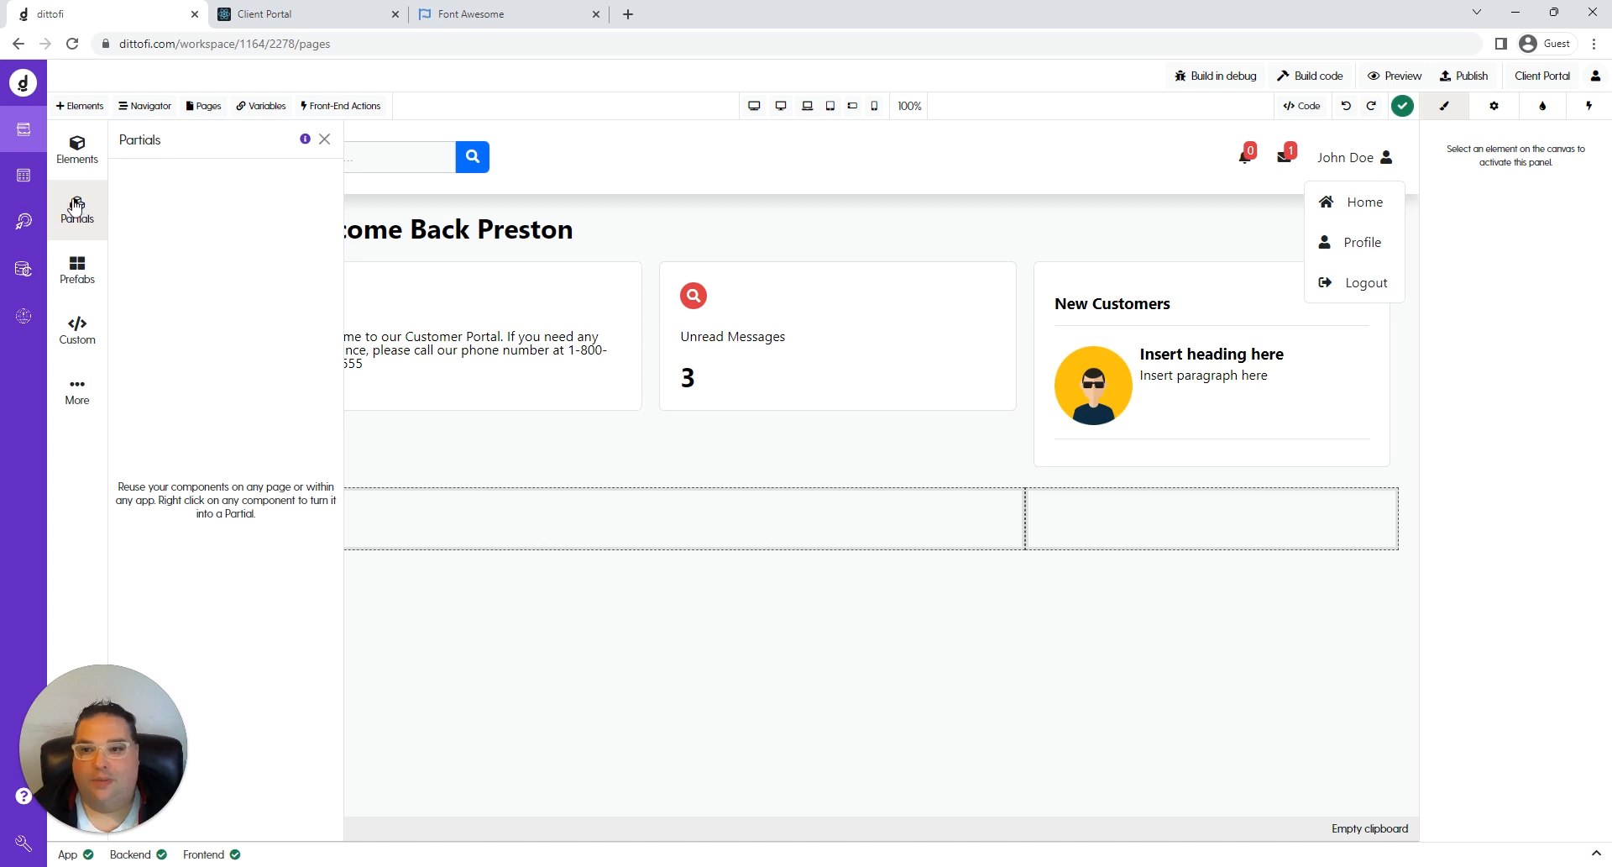
click(324, 139)
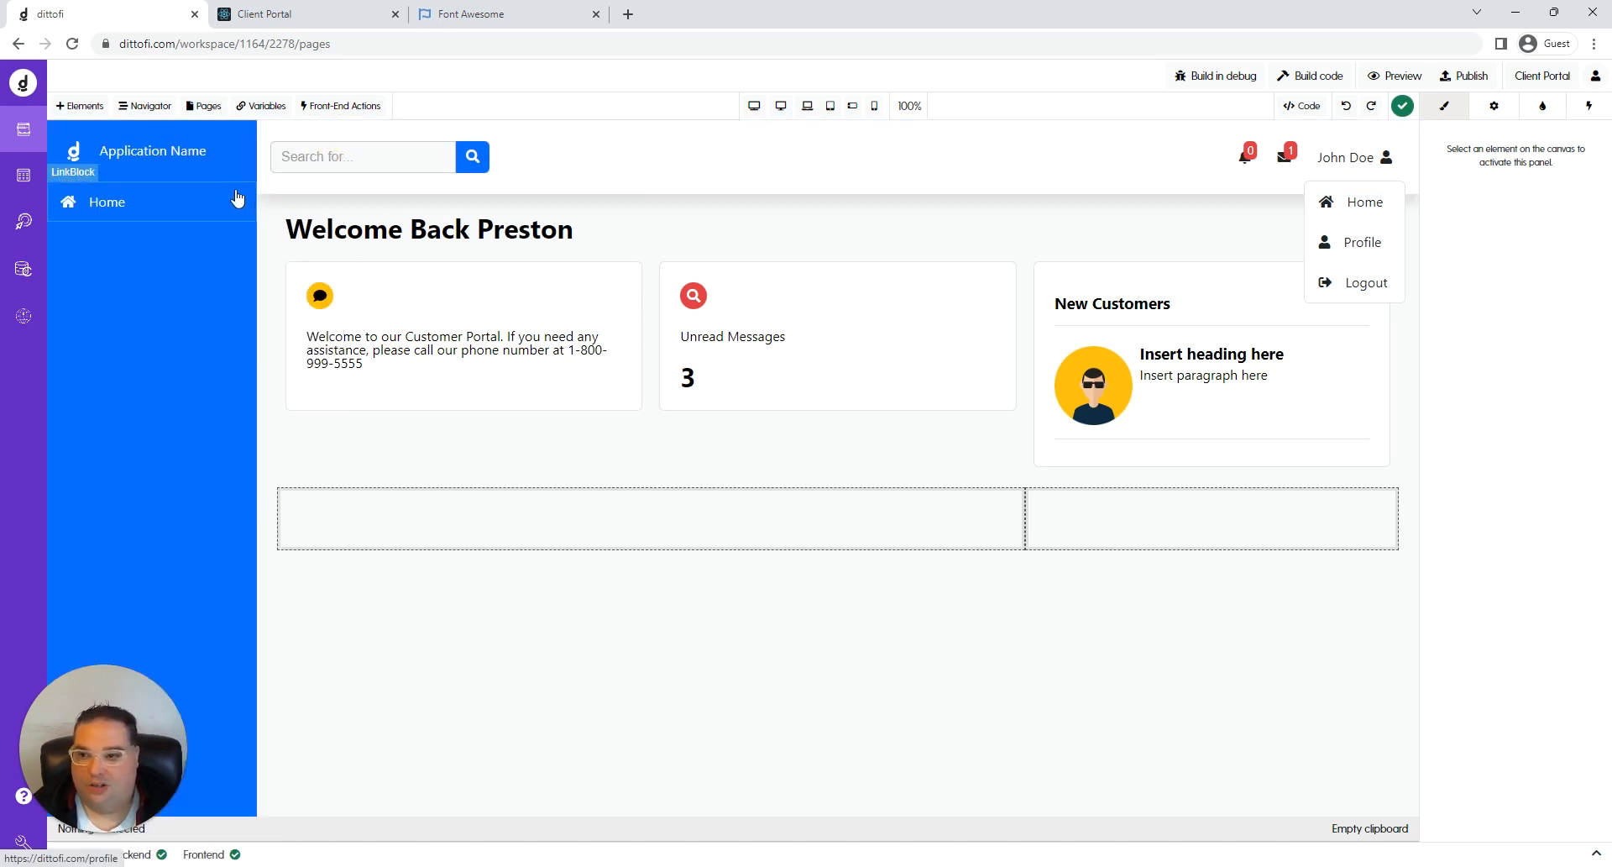
Create a reusable partial from the entire blue navigation sidebar block of the Home page.
click(190, 311)
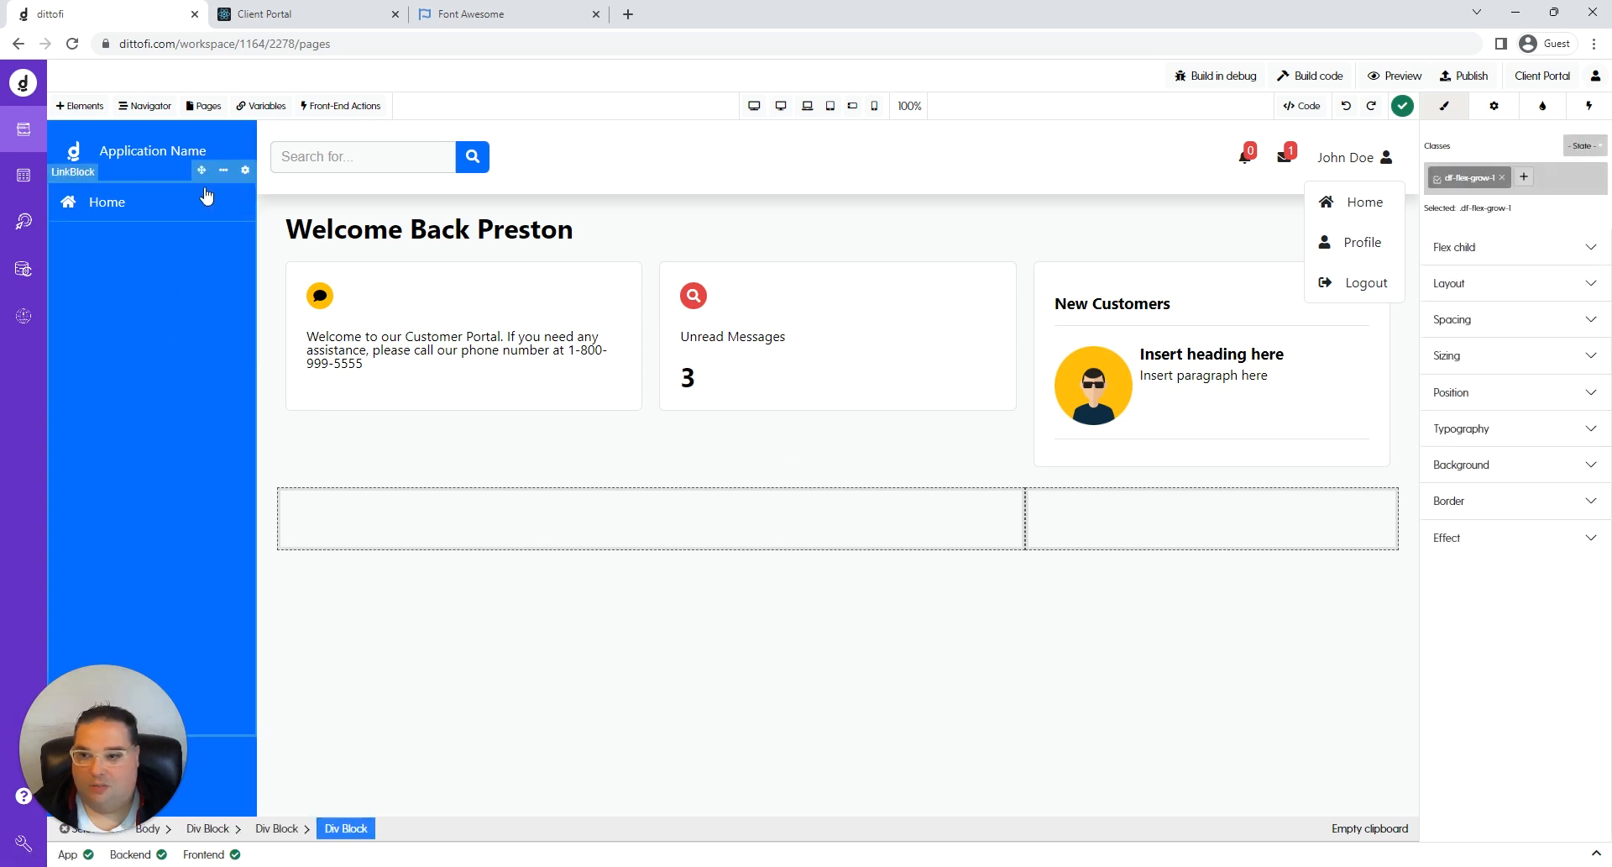
click(208, 828)
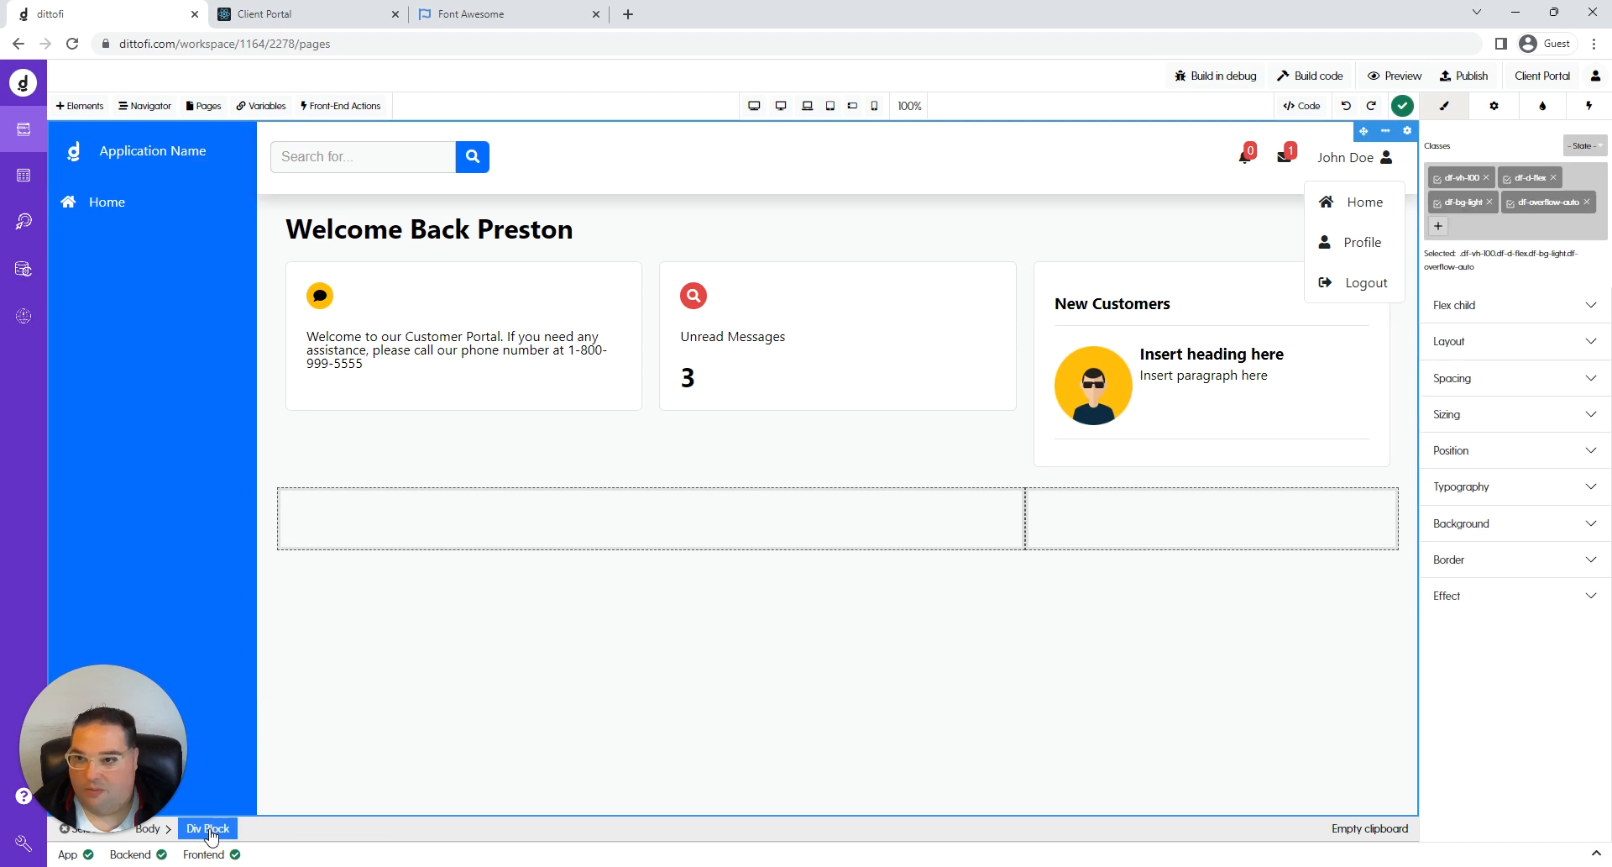
click(141, 339)
click(284, 832)
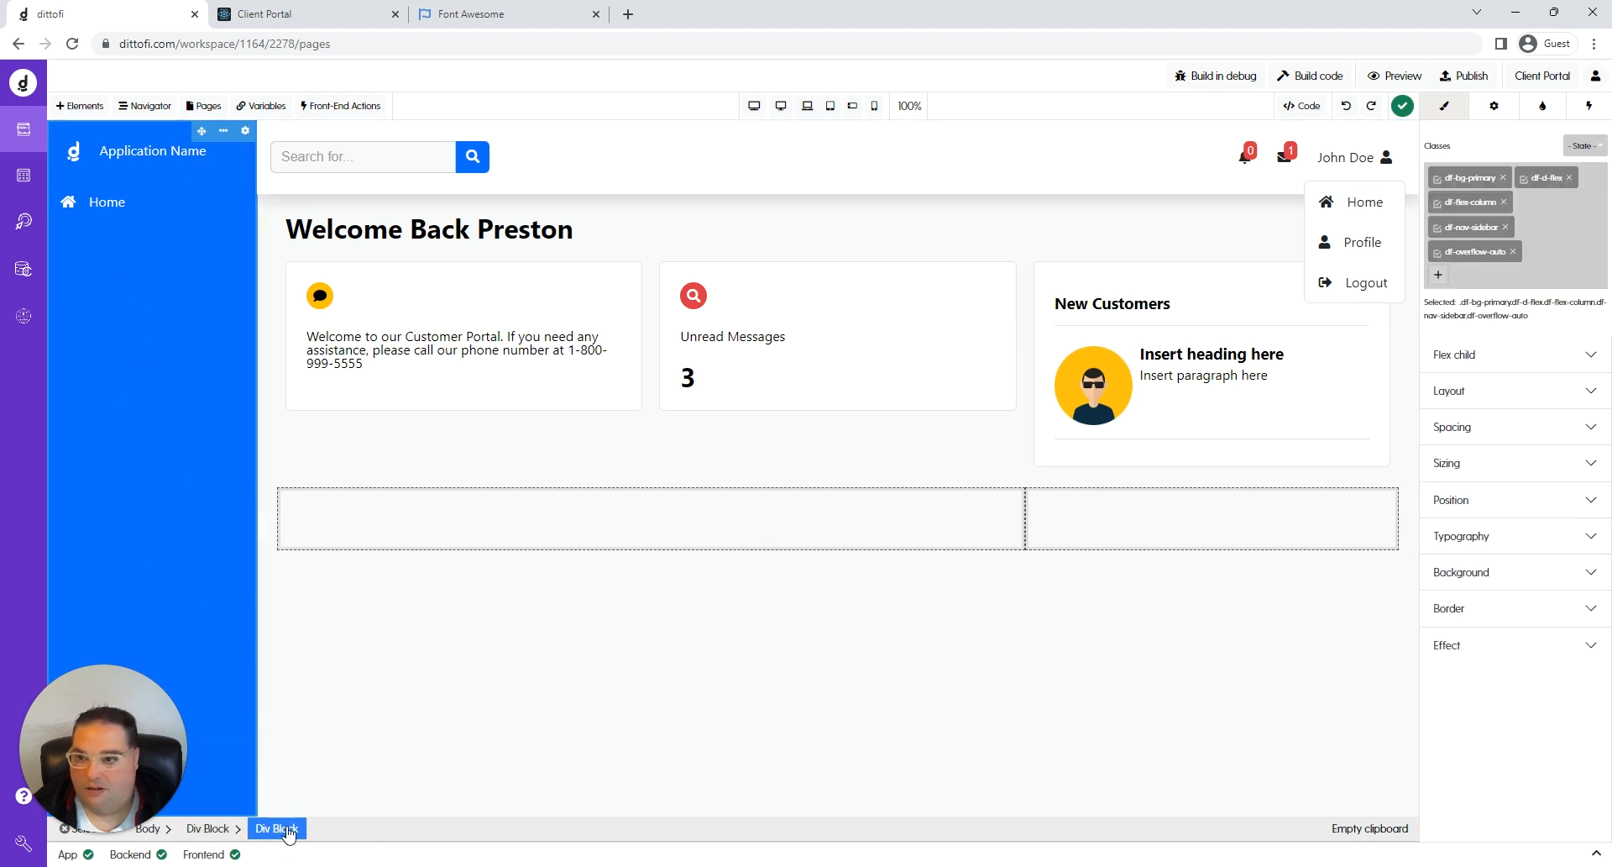
click(224, 132)
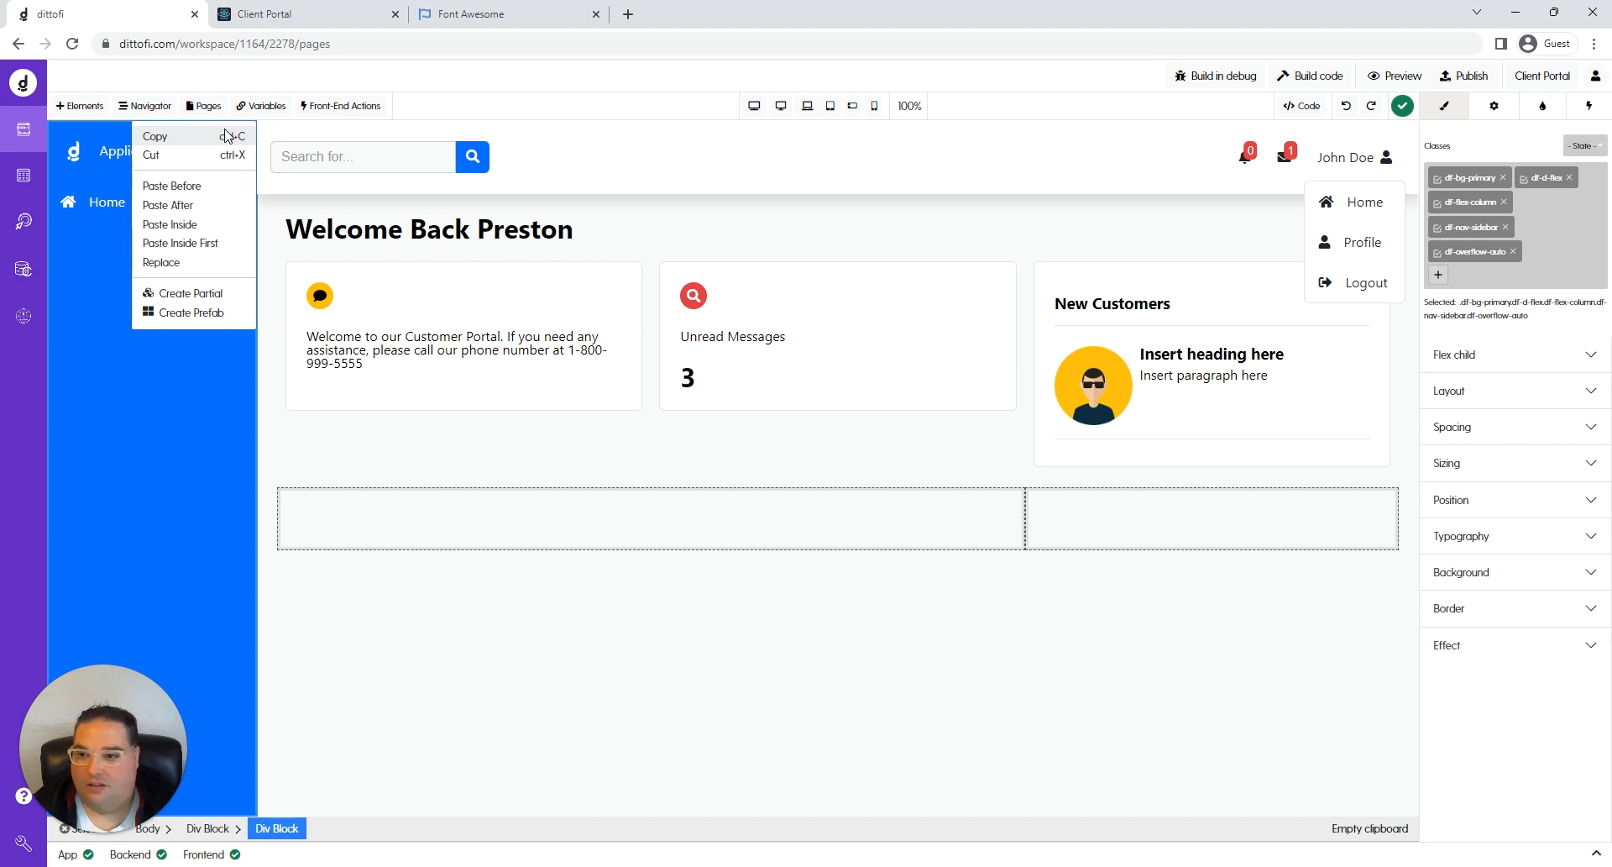
click(191, 294)
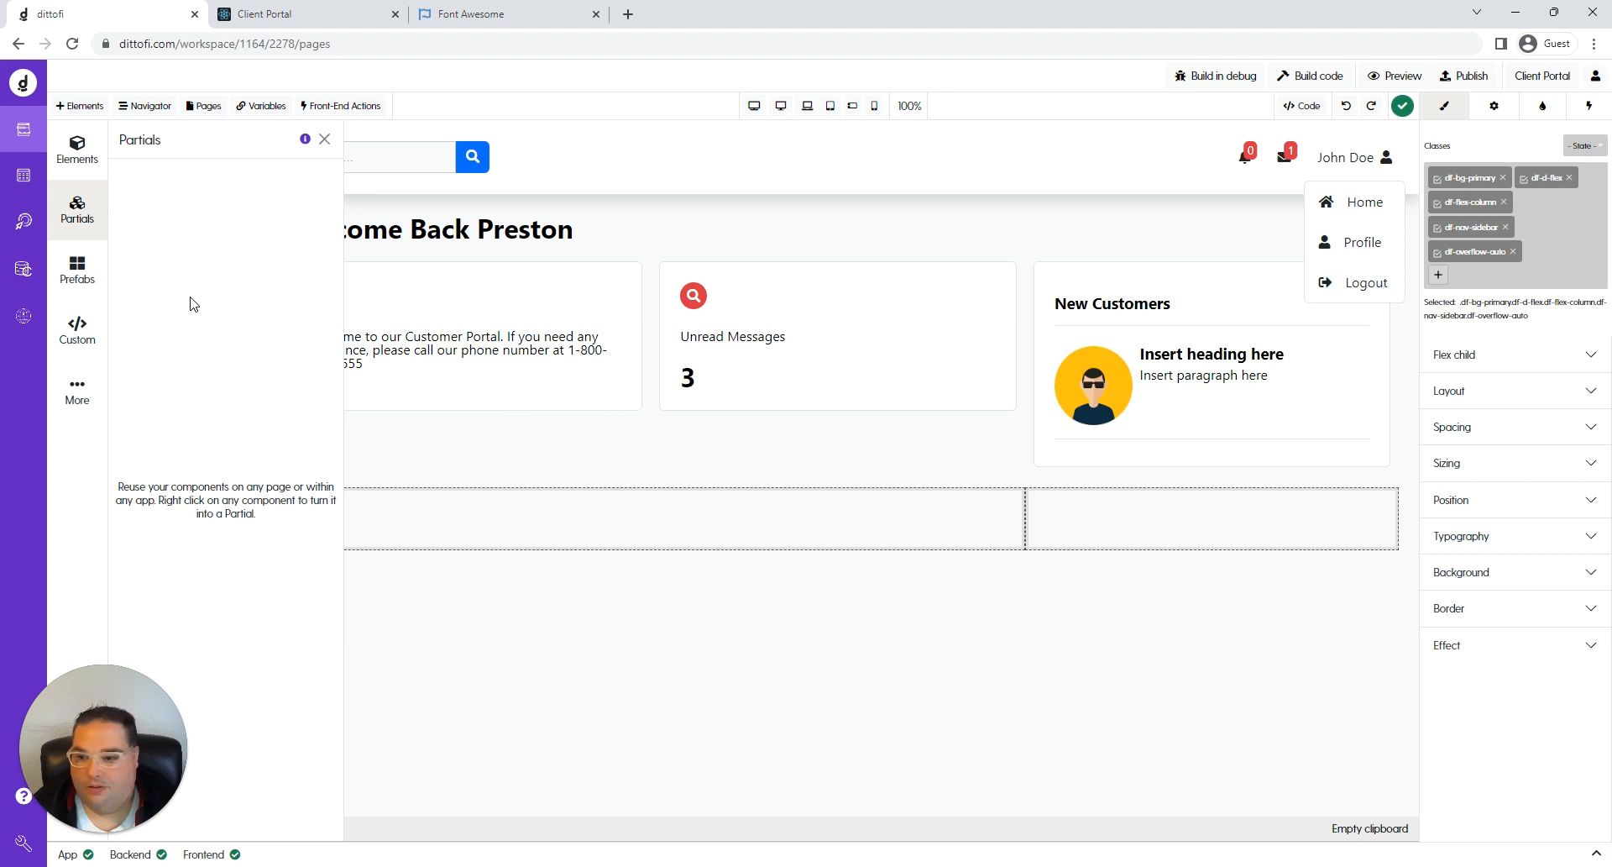
click(324, 138)
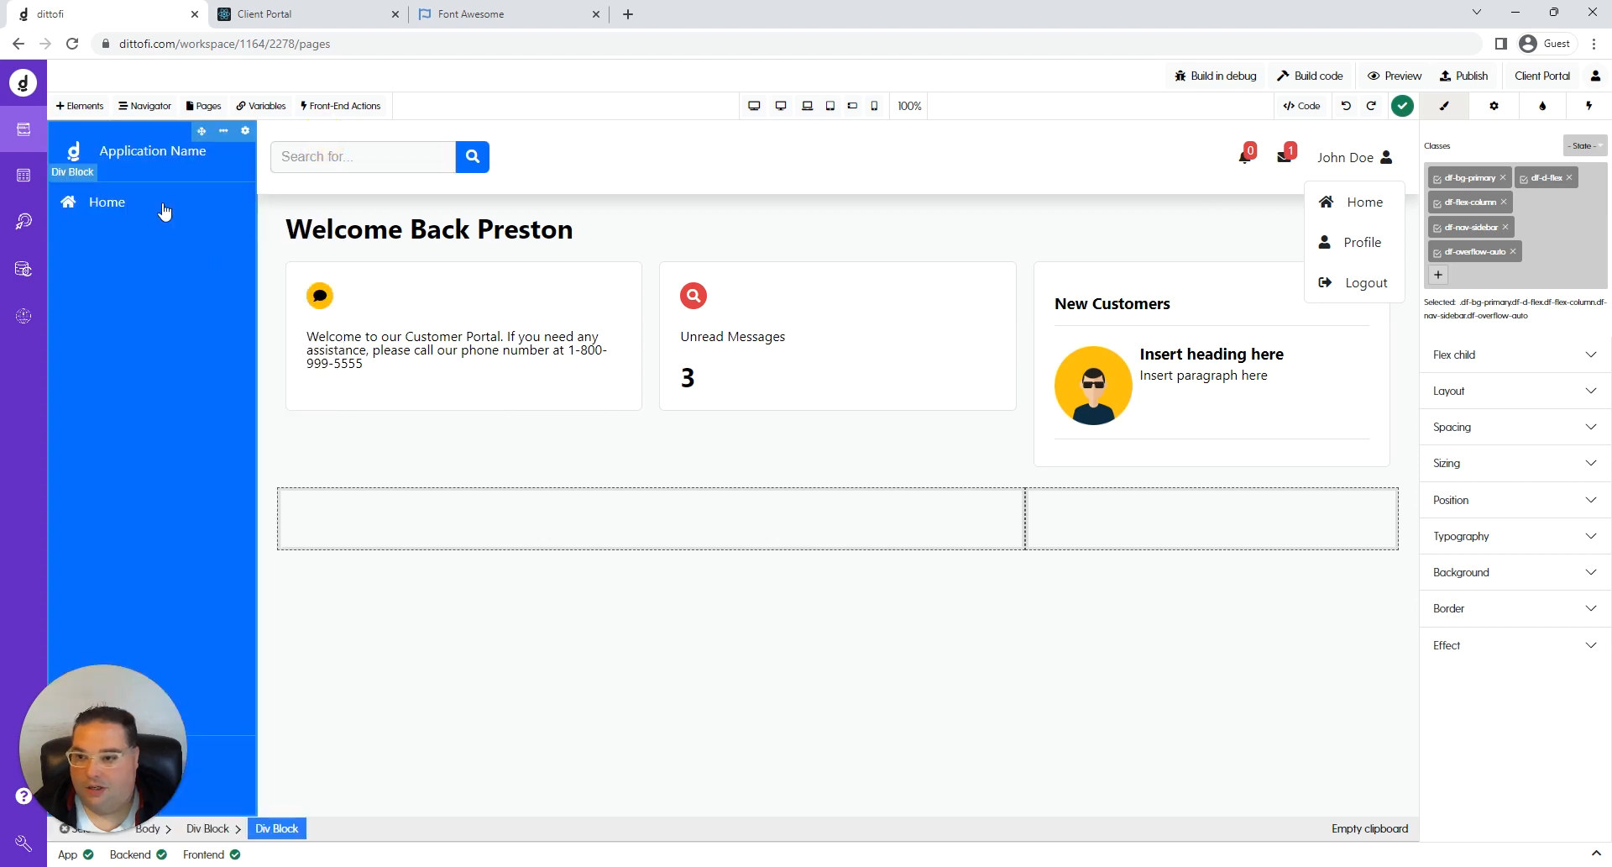
click(223, 131)
click(186, 294)
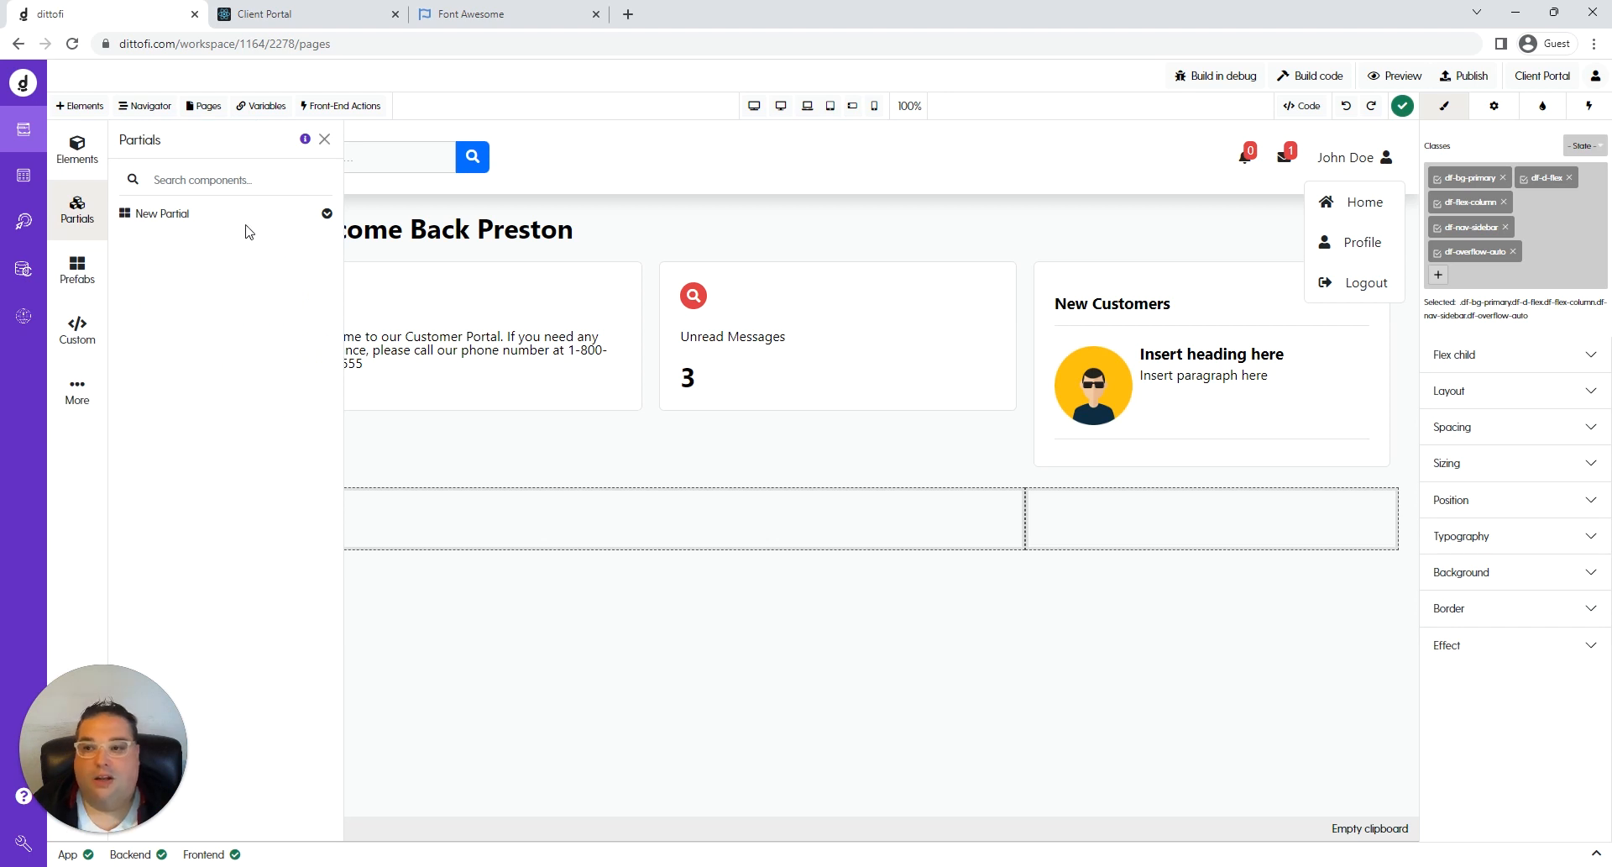
Name the New Partial "Sidebar", set its description to "Main Navigation" and save it.
click(328, 215)
click(258, 236)
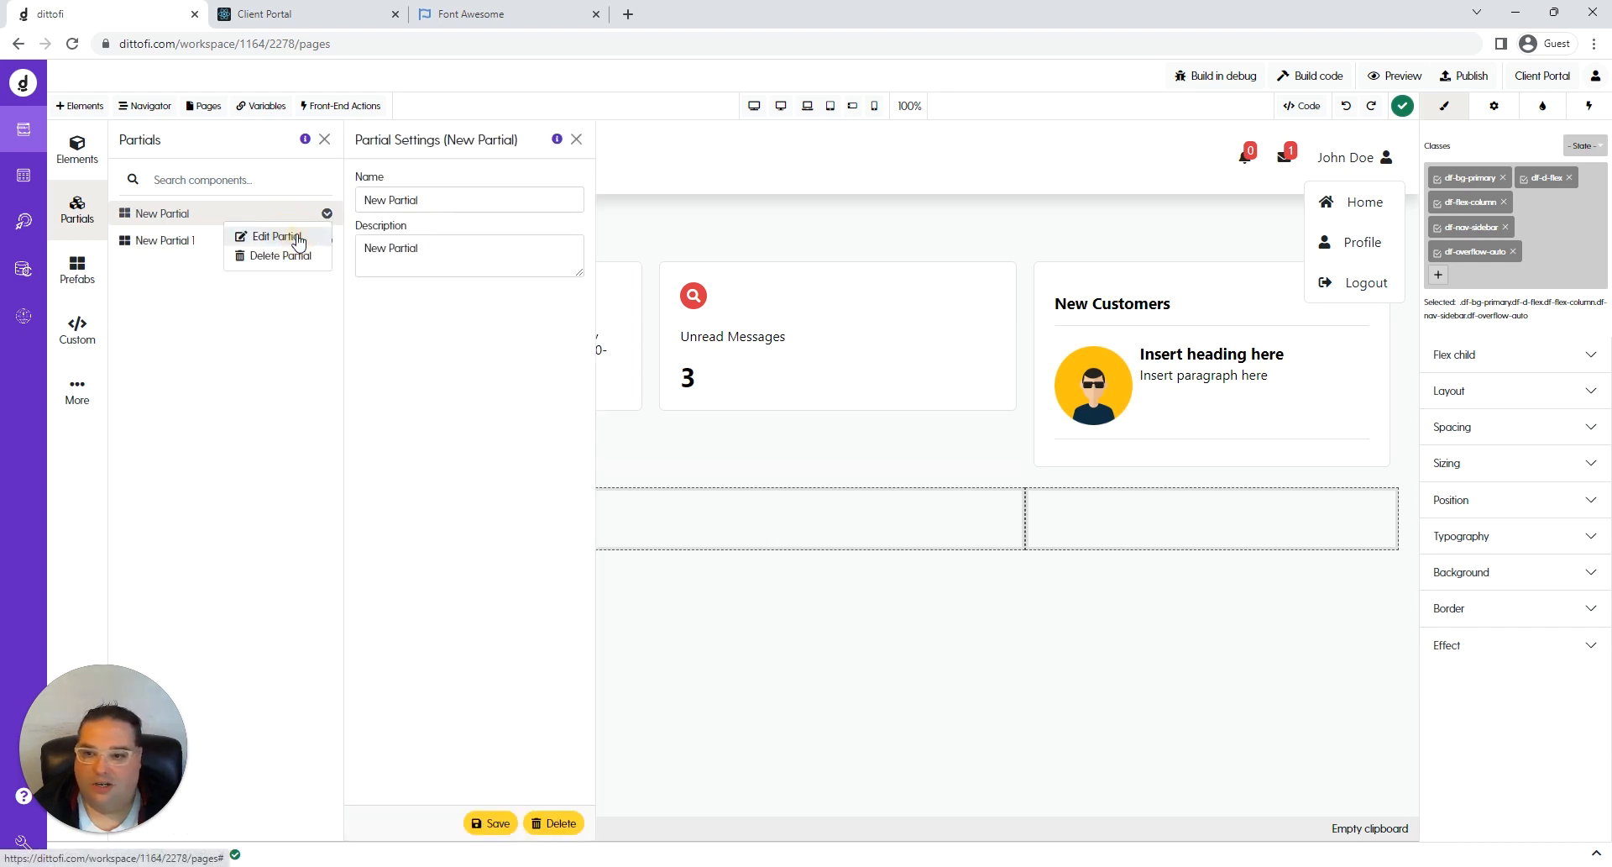
triple_click(429, 199)
text(Sidebar)
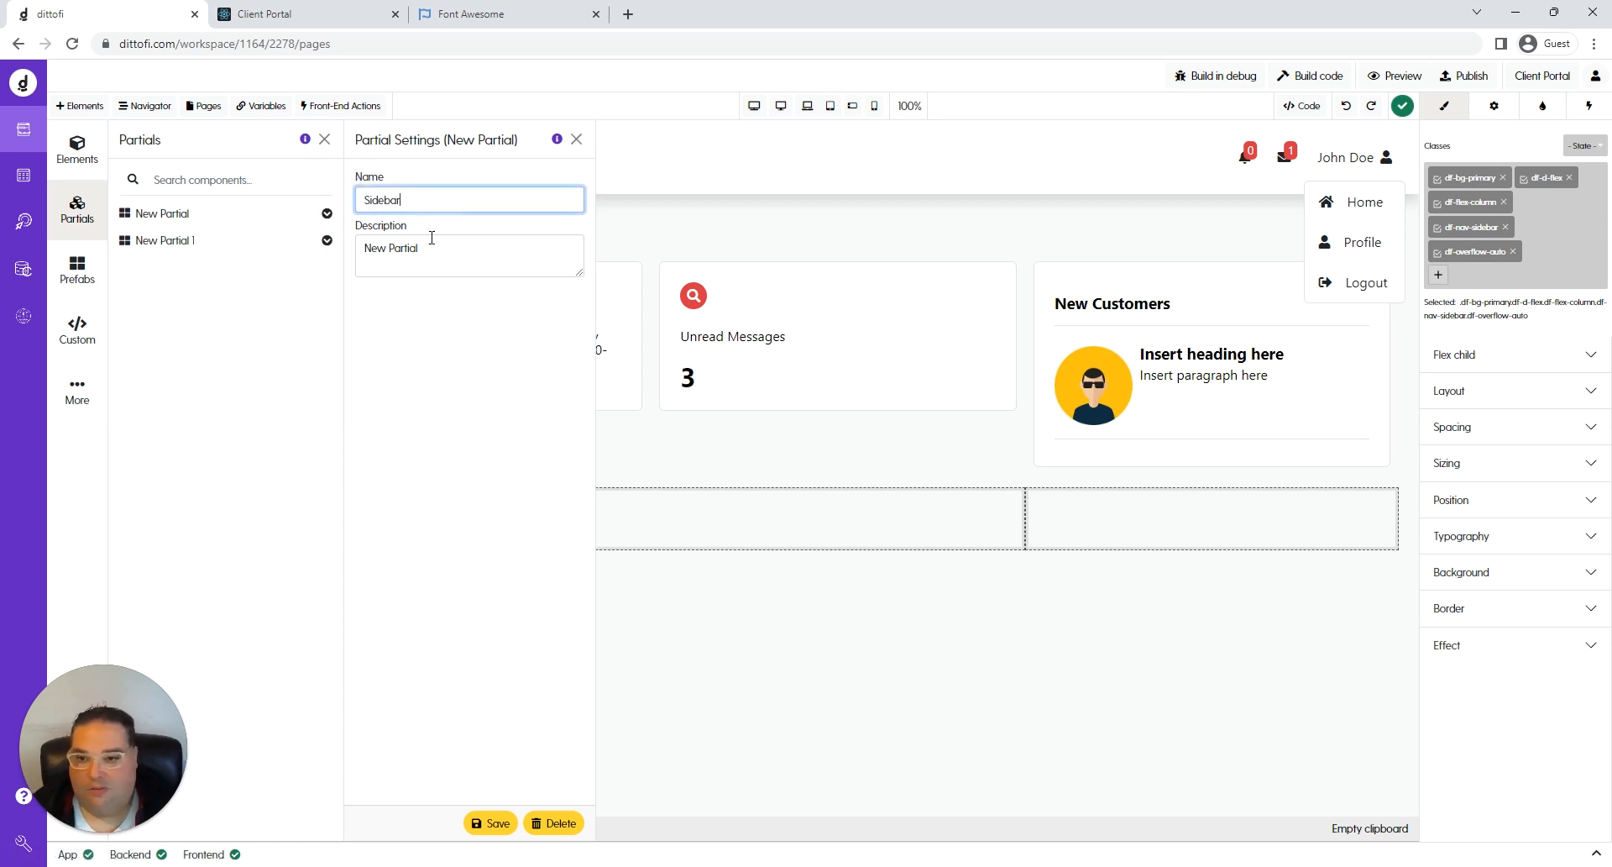
key(Tab)
text(Main)
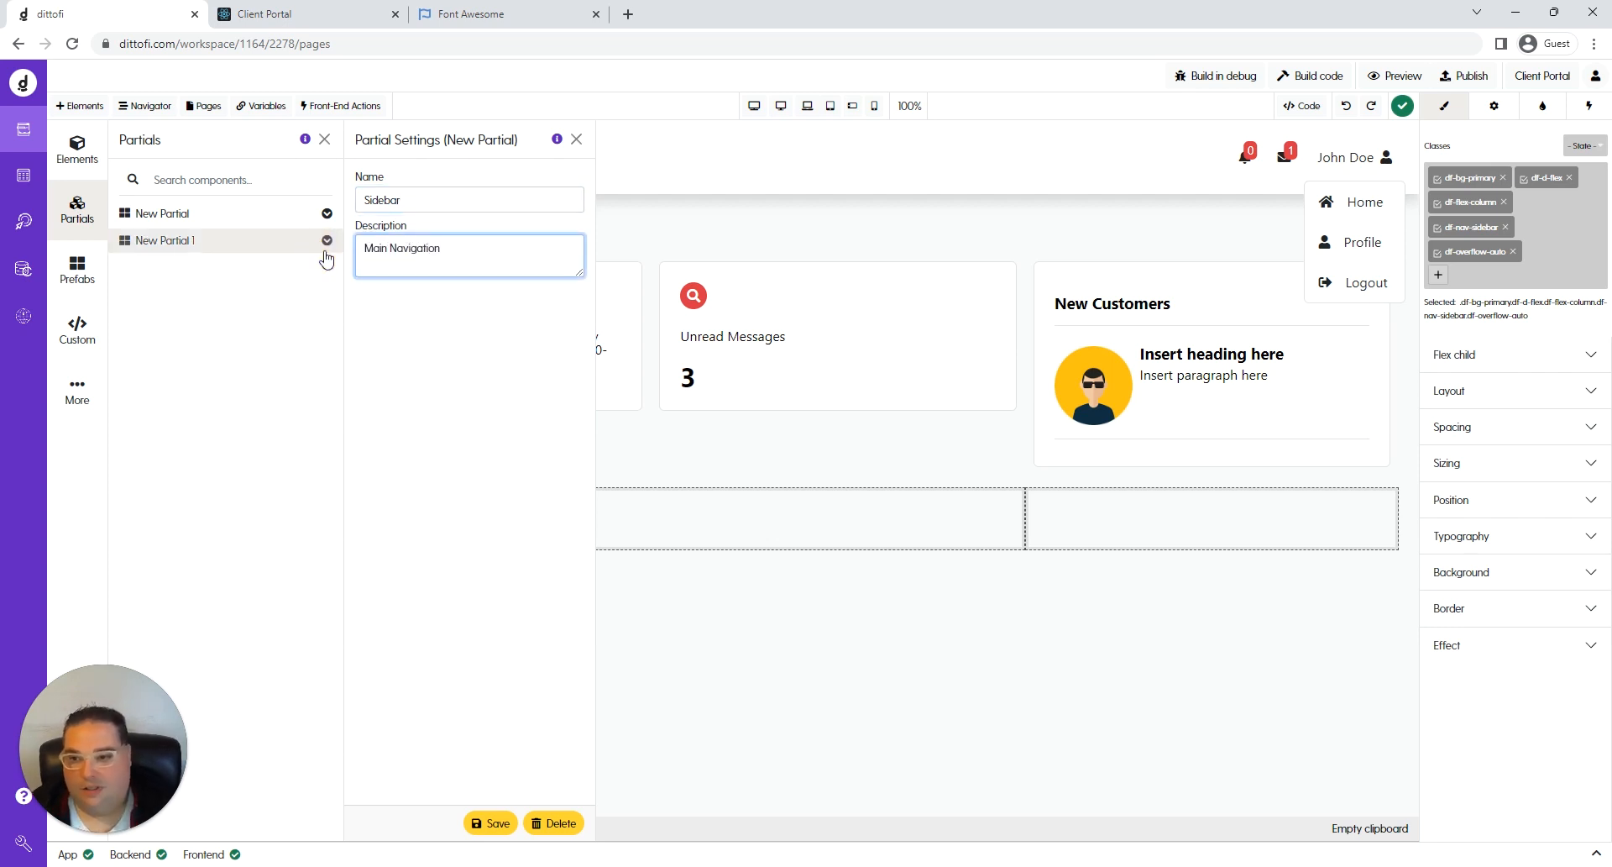
click(294, 320)
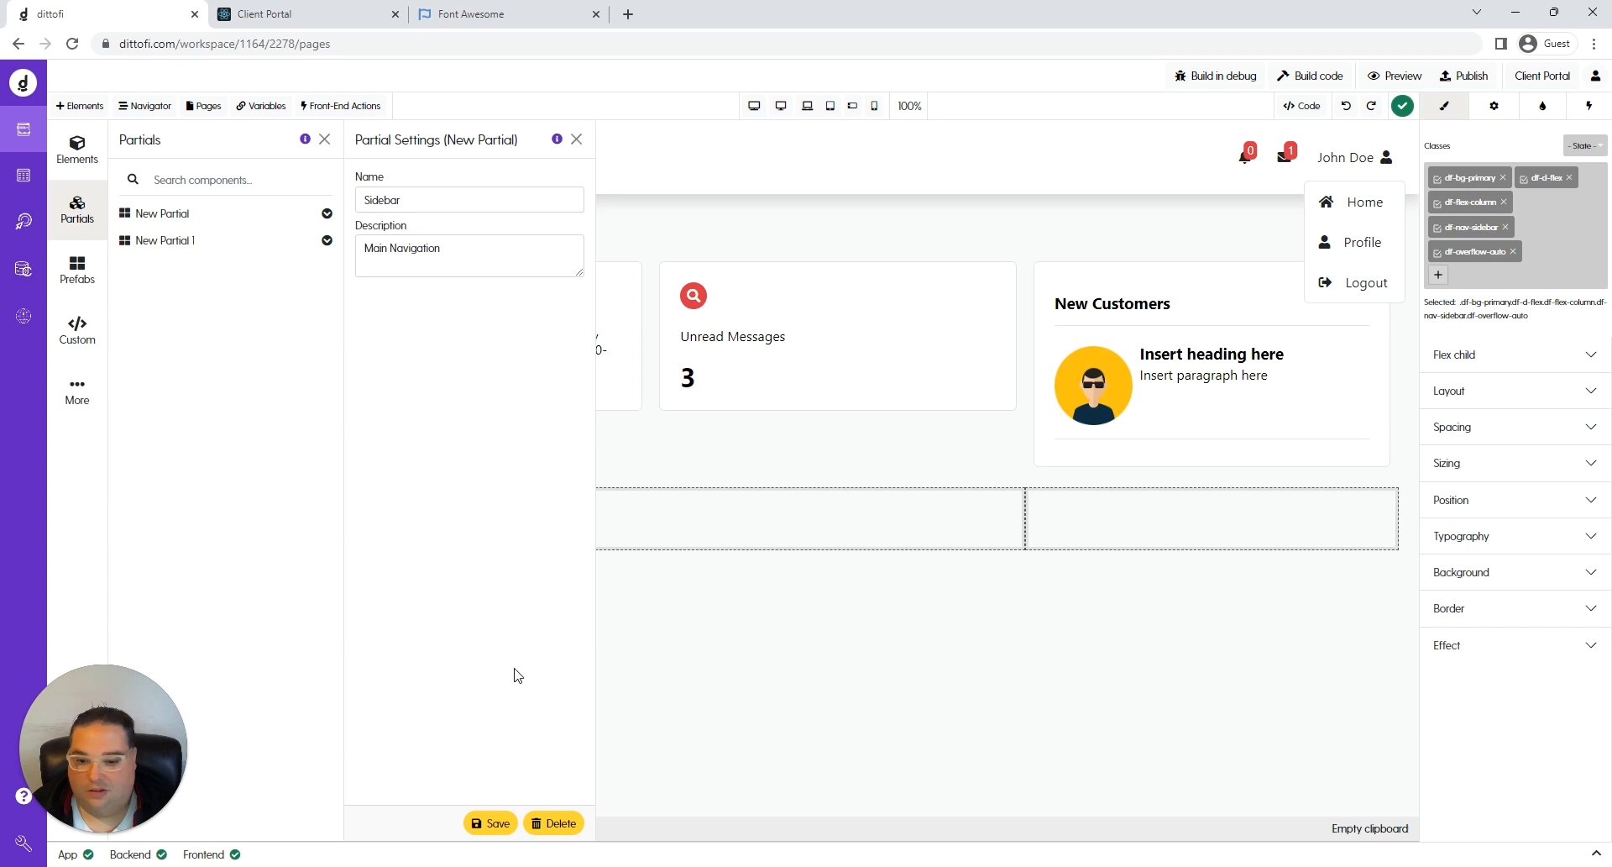
click(496, 823)
Delete the duplicate partial New Partial 1, close the partial settings and clear the canvas selection.
click(327, 241)
click(286, 281)
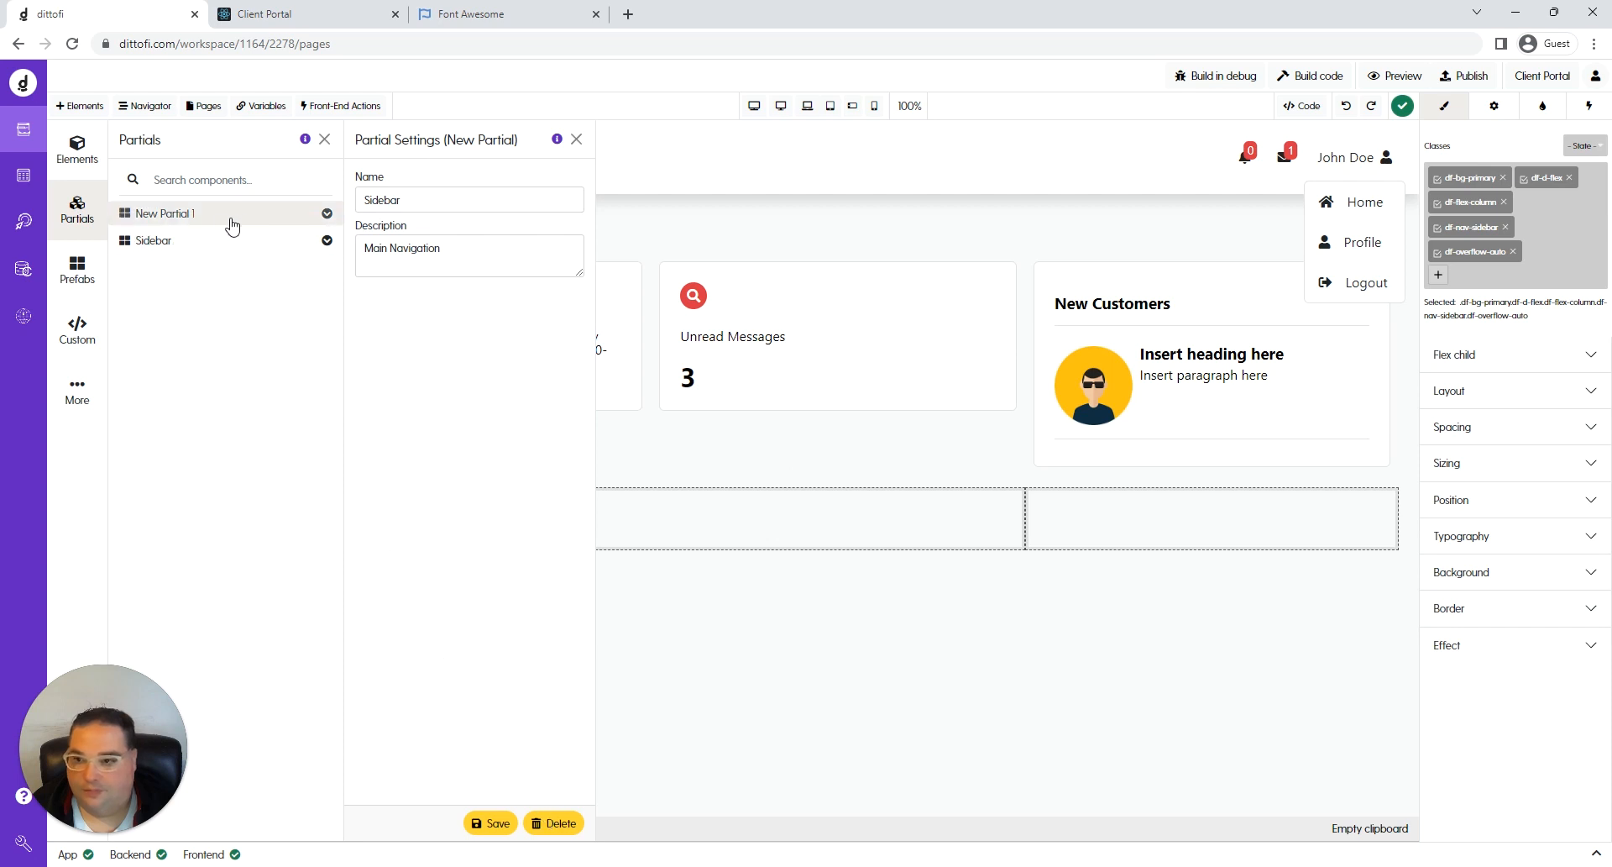
click(327, 214)
click(290, 255)
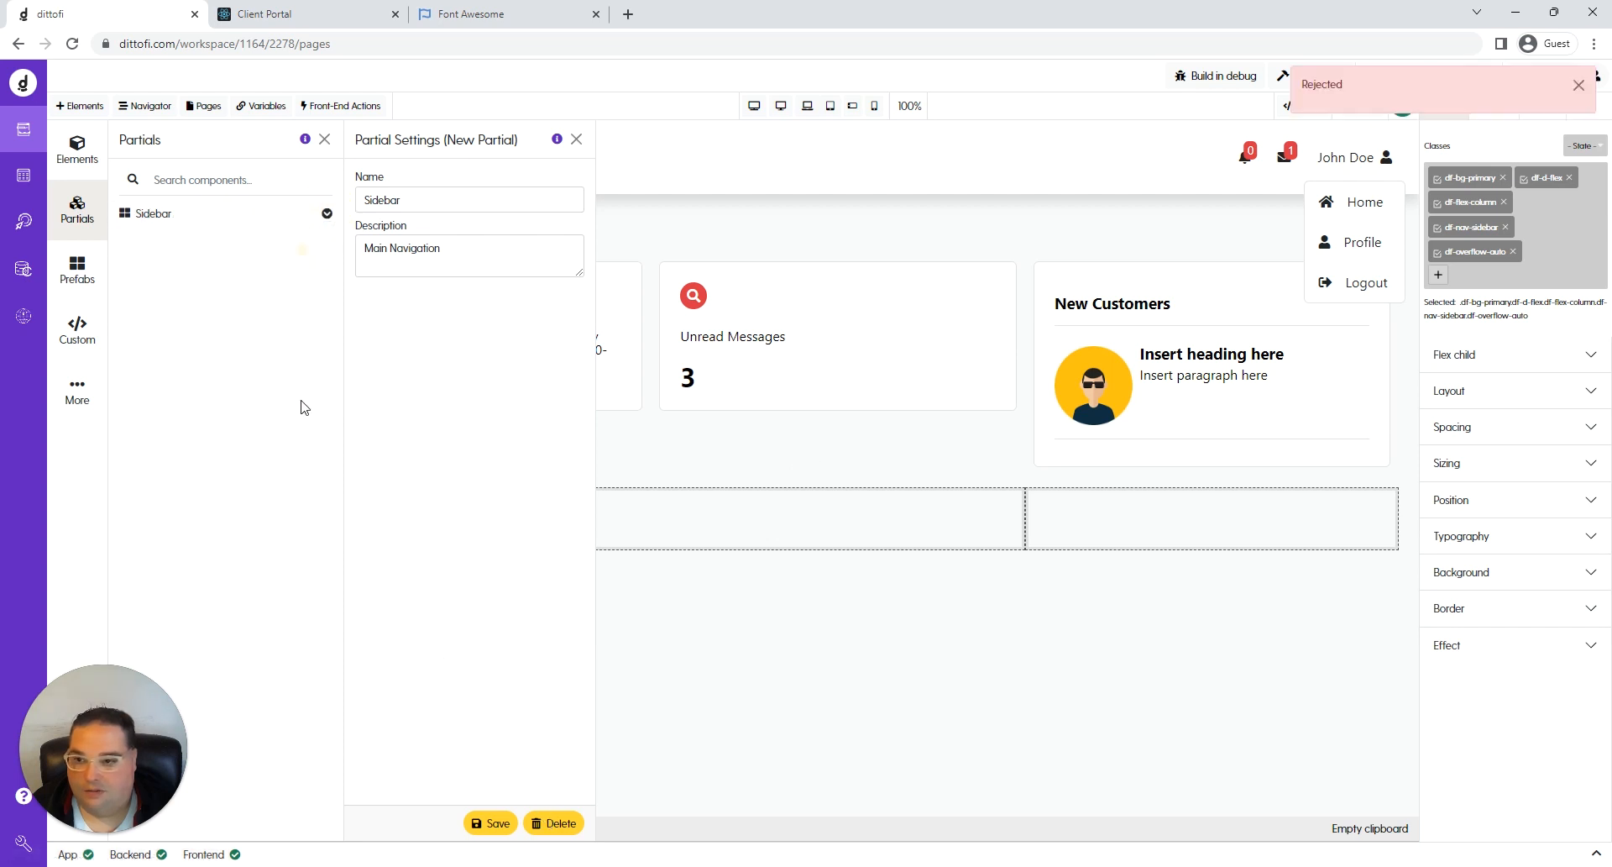
click(490, 822)
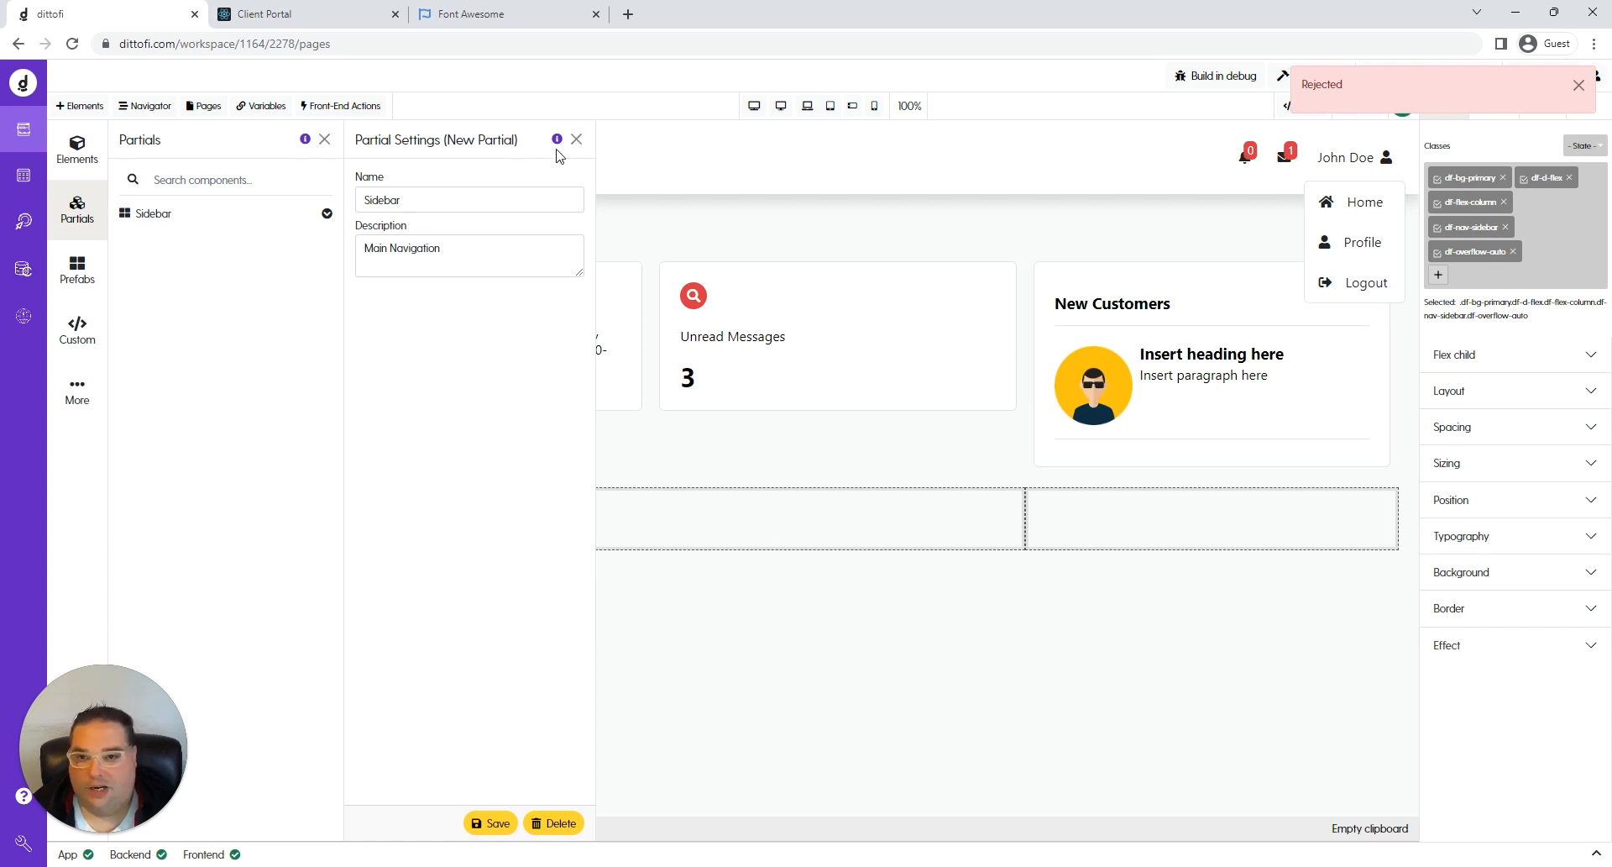
click(198, 215)
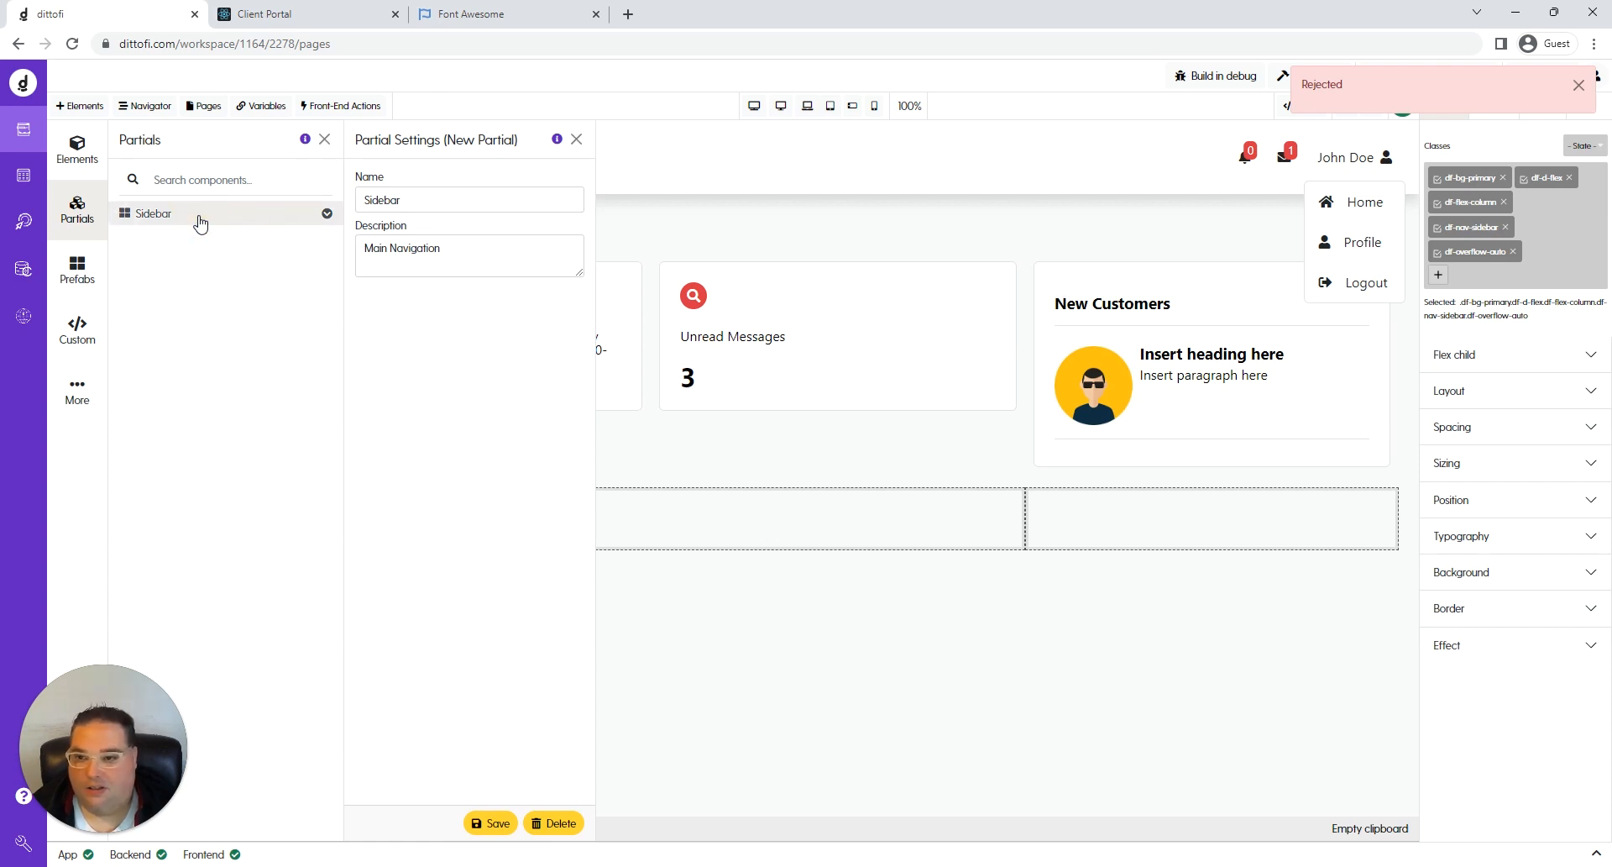
click(576, 138)
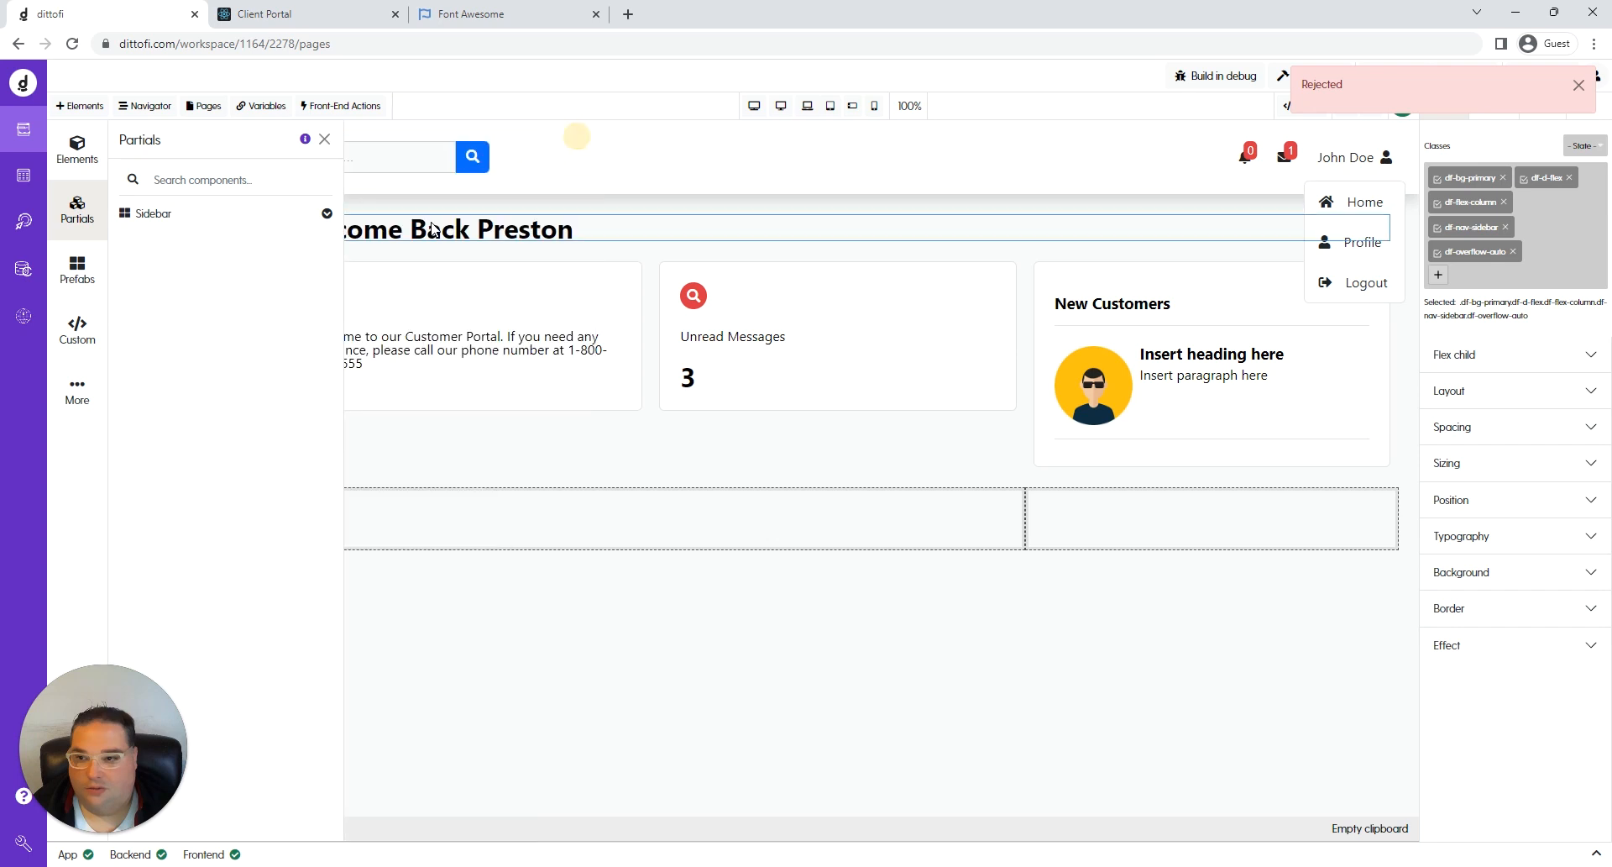
click(325, 139)
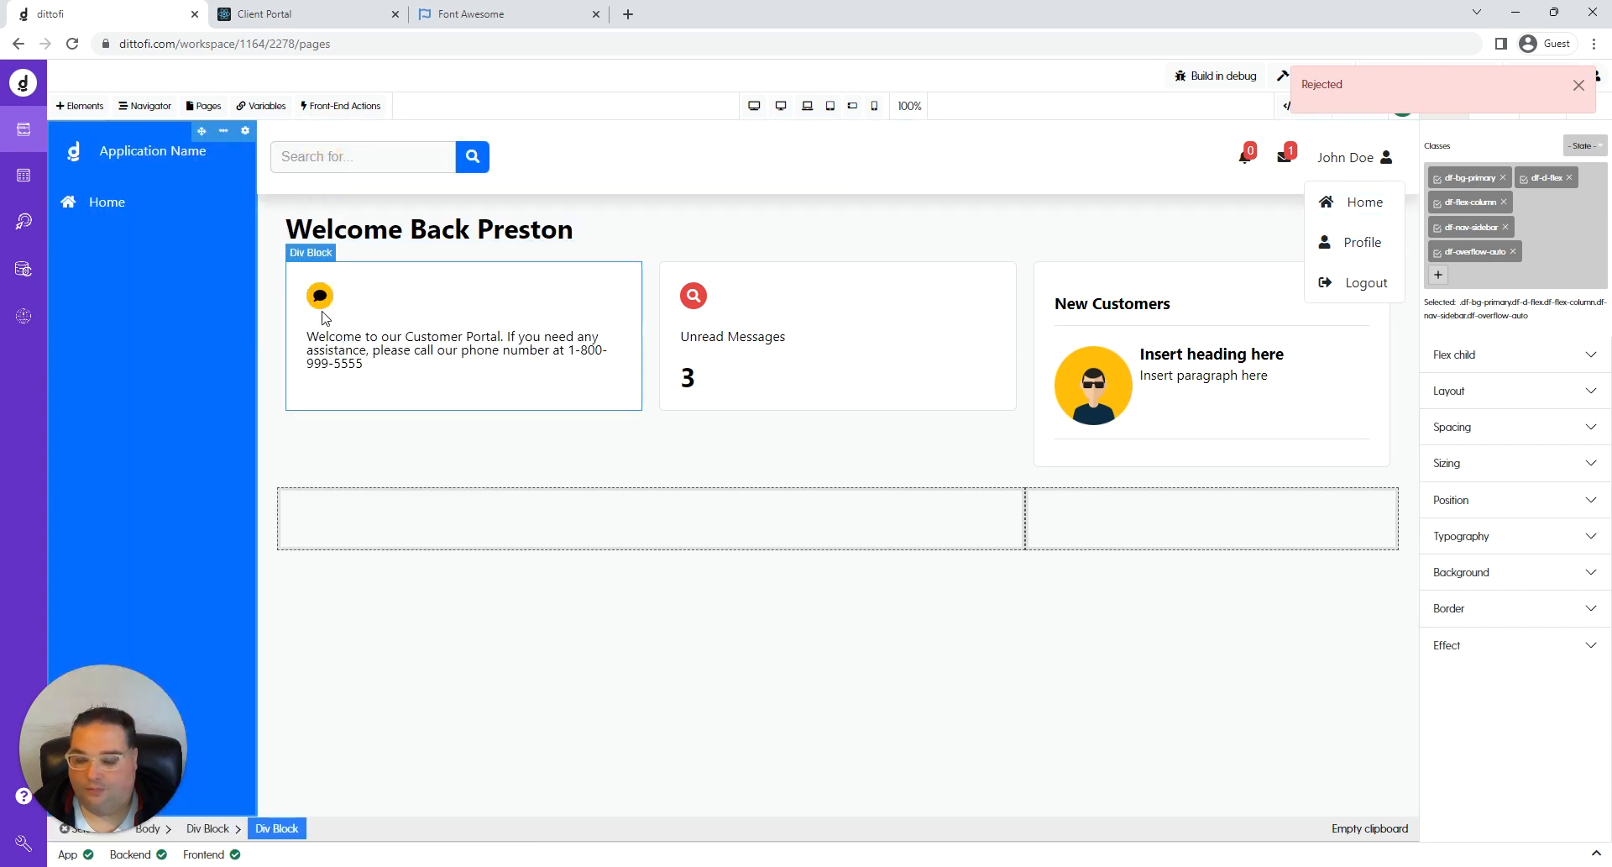
key(Escape)
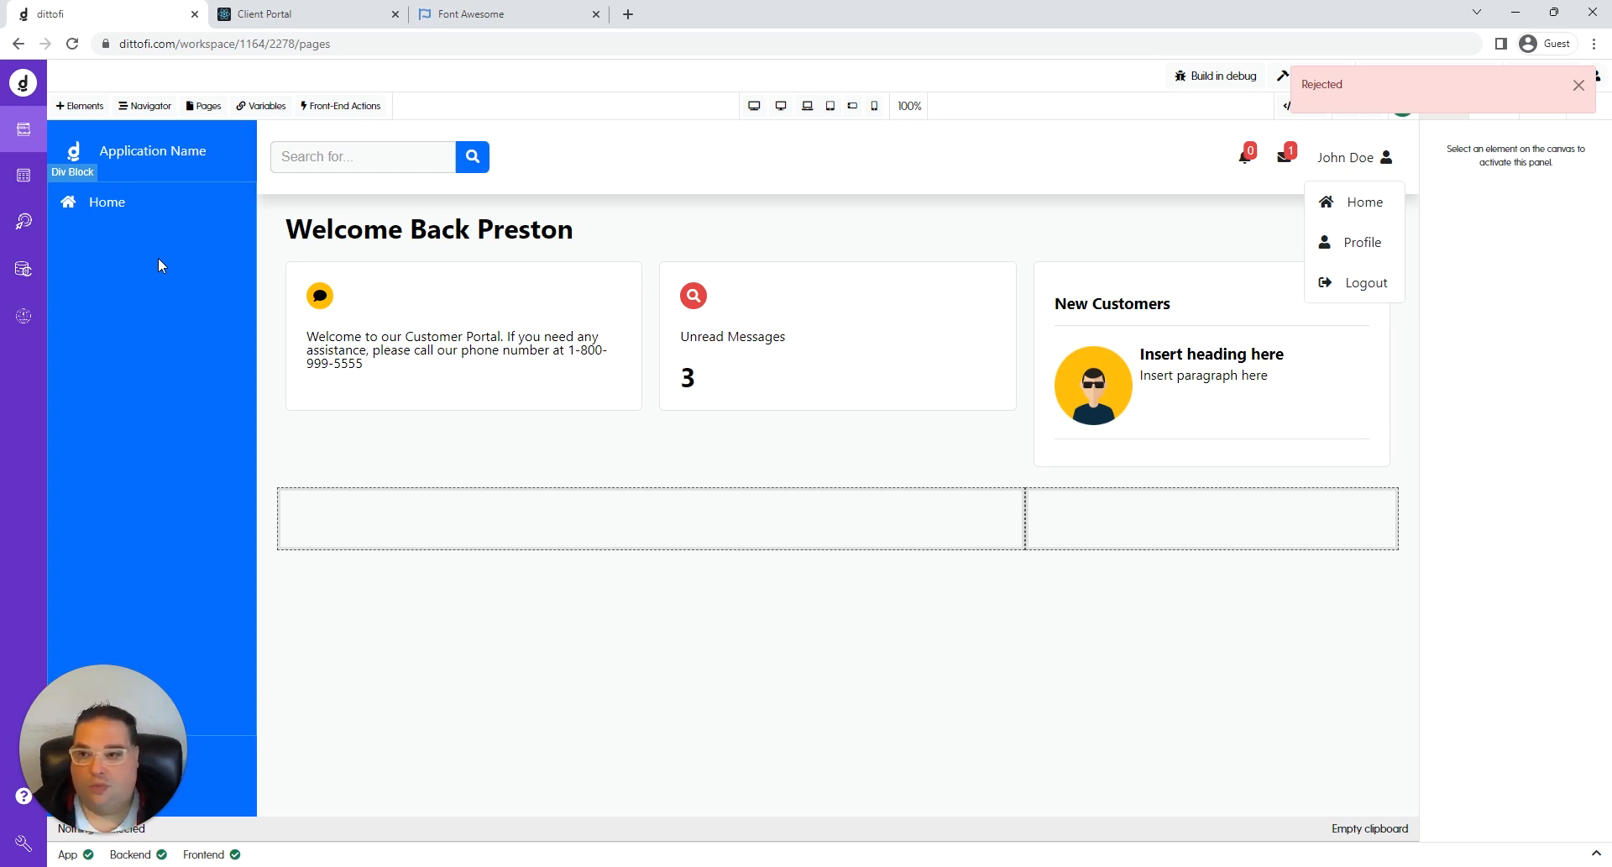
Insert the Sidebar partial into the content area above the Welcome Back heading.
click(80, 110)
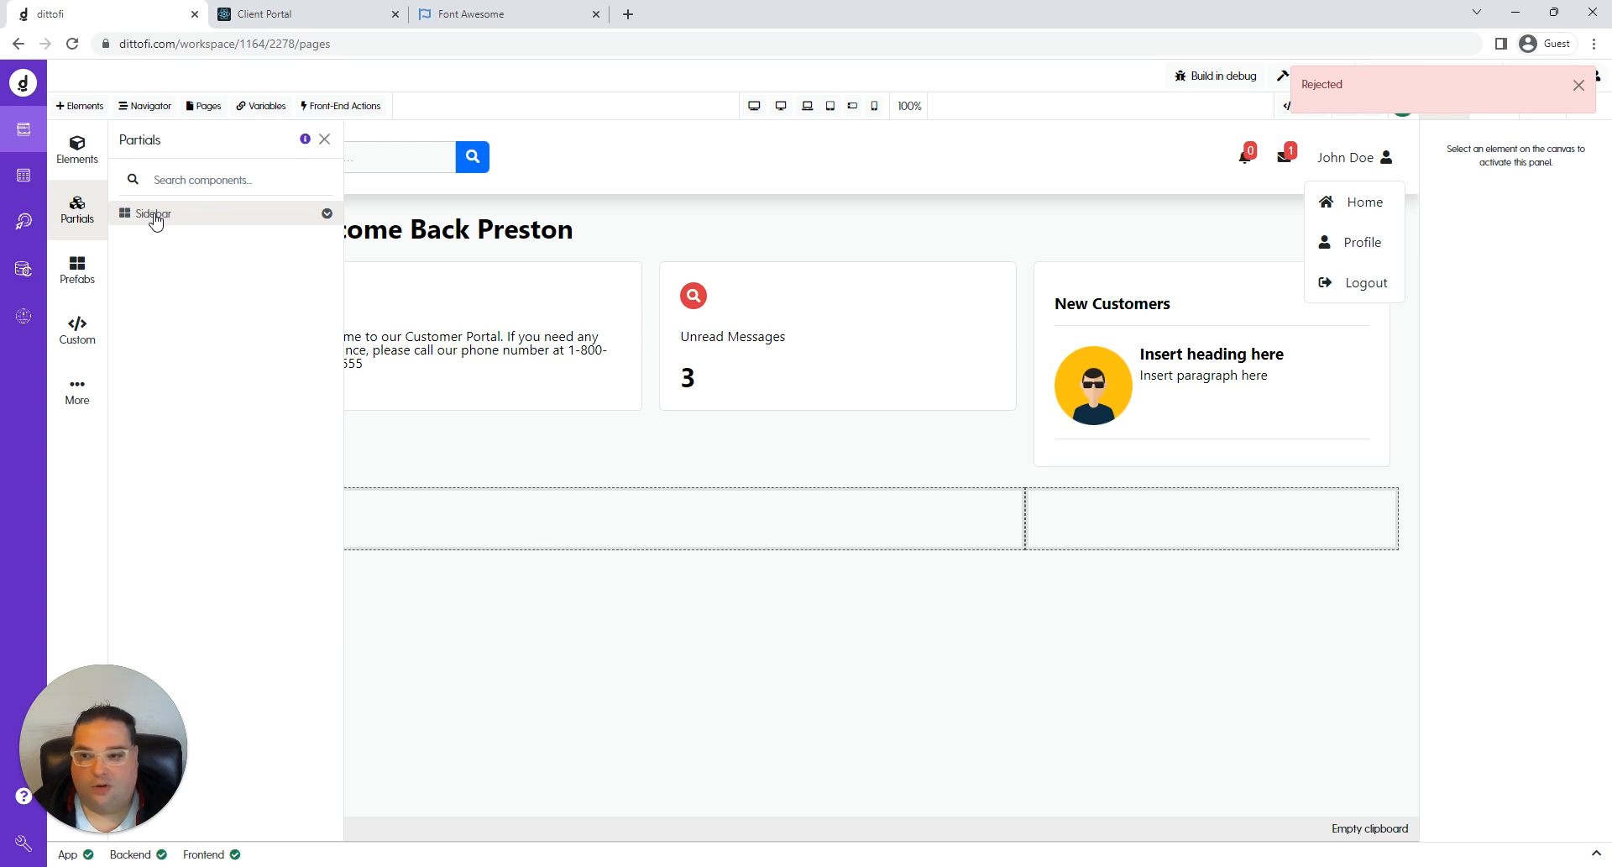
drag(156, 217, 402, 220)
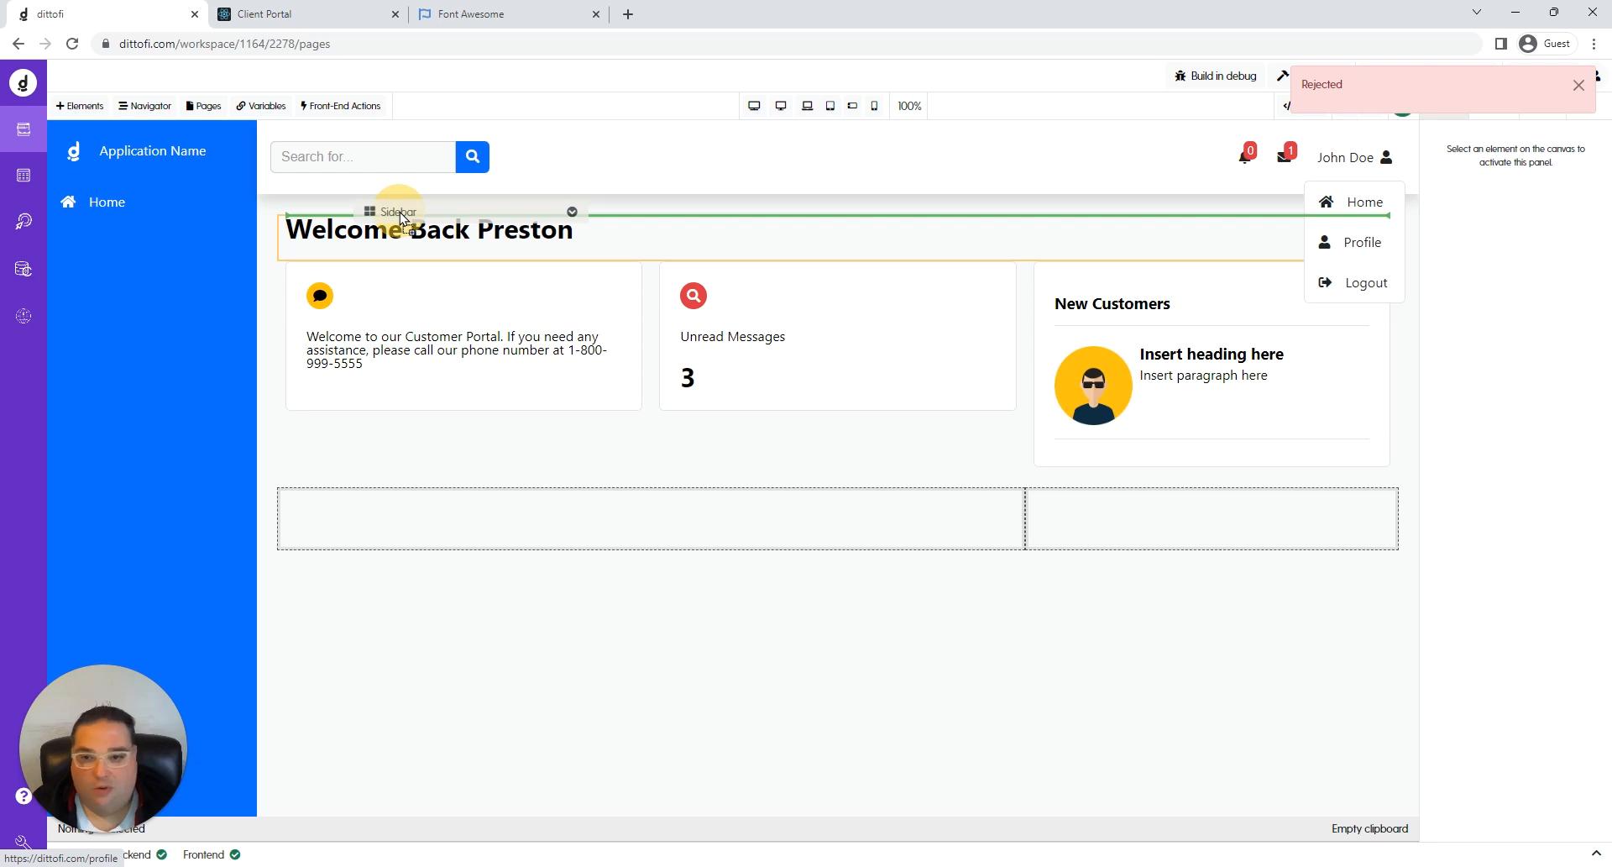
drag(401, 217, 405, 214)
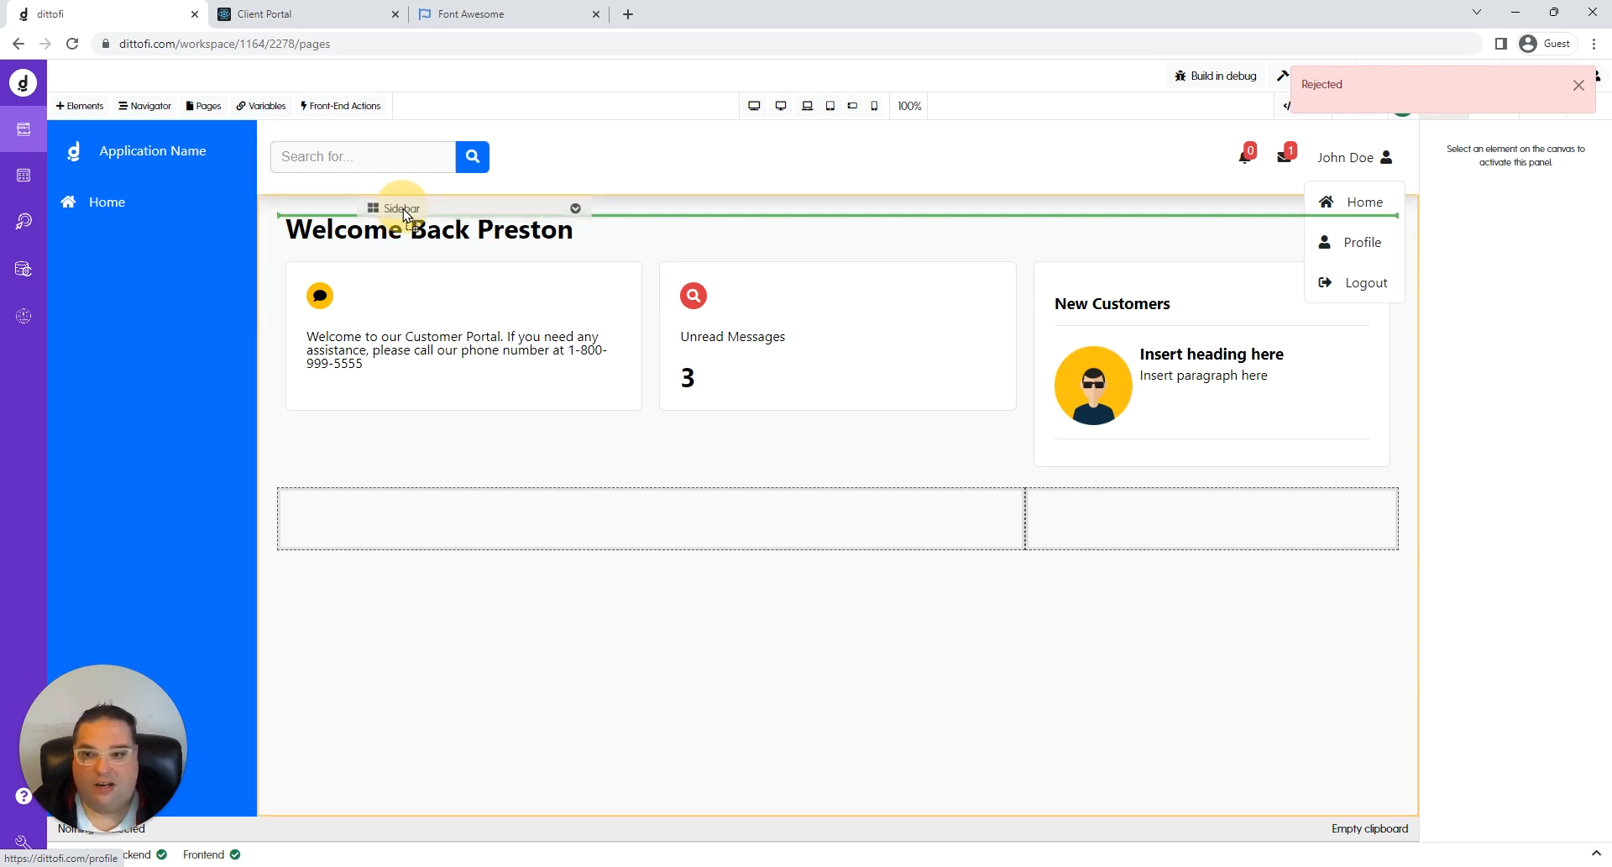
drag(404, 214, 404, 215)
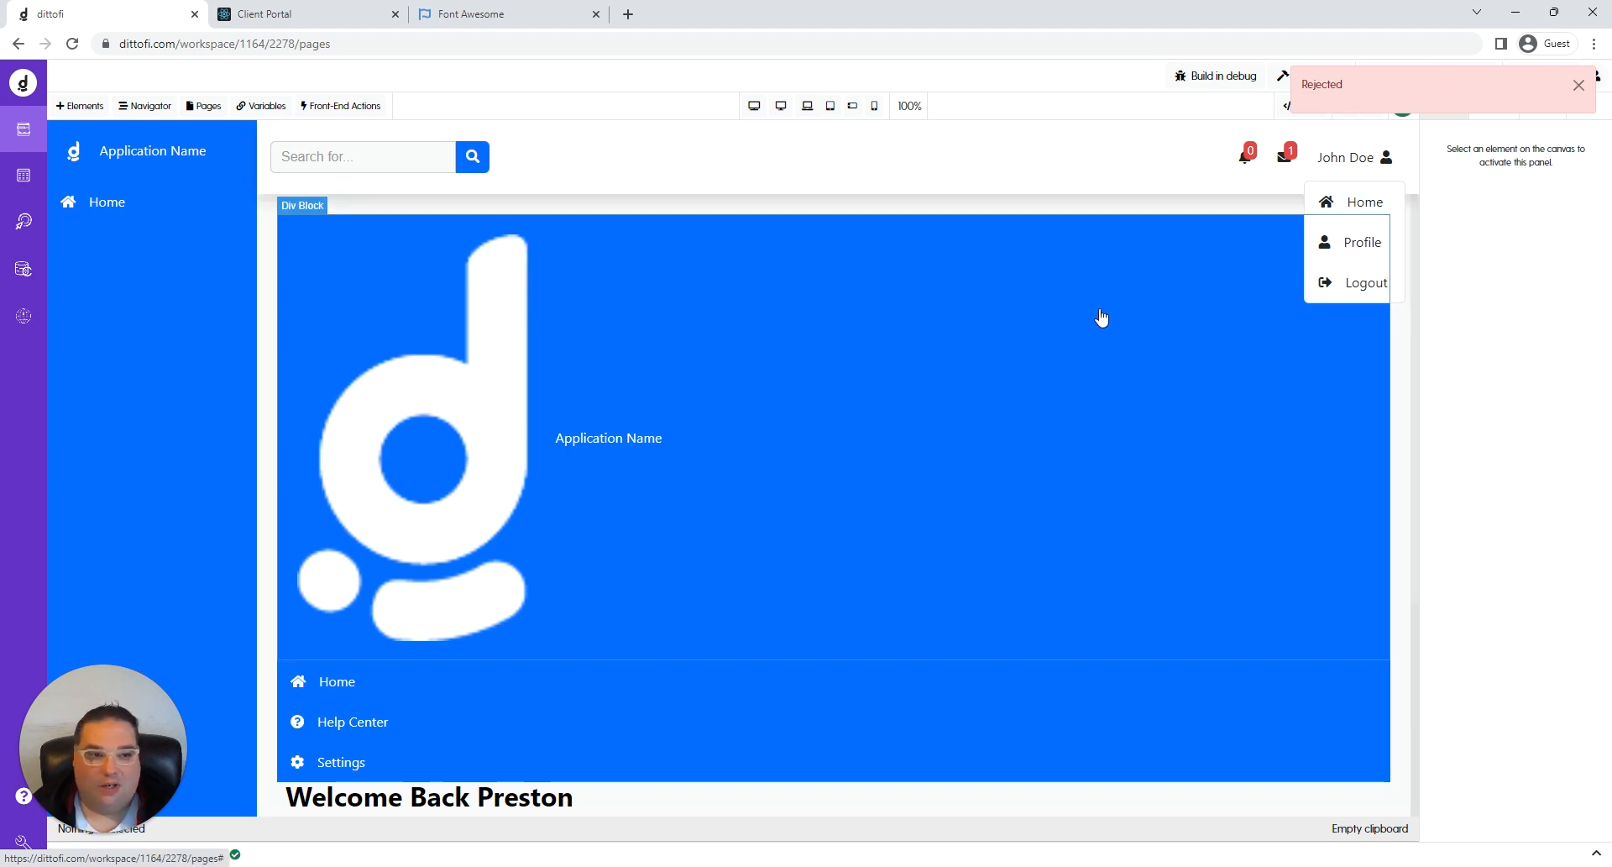
Cut the Sidebar partial from the content area and replace the original sidebar block with it.
click(1147, 322)
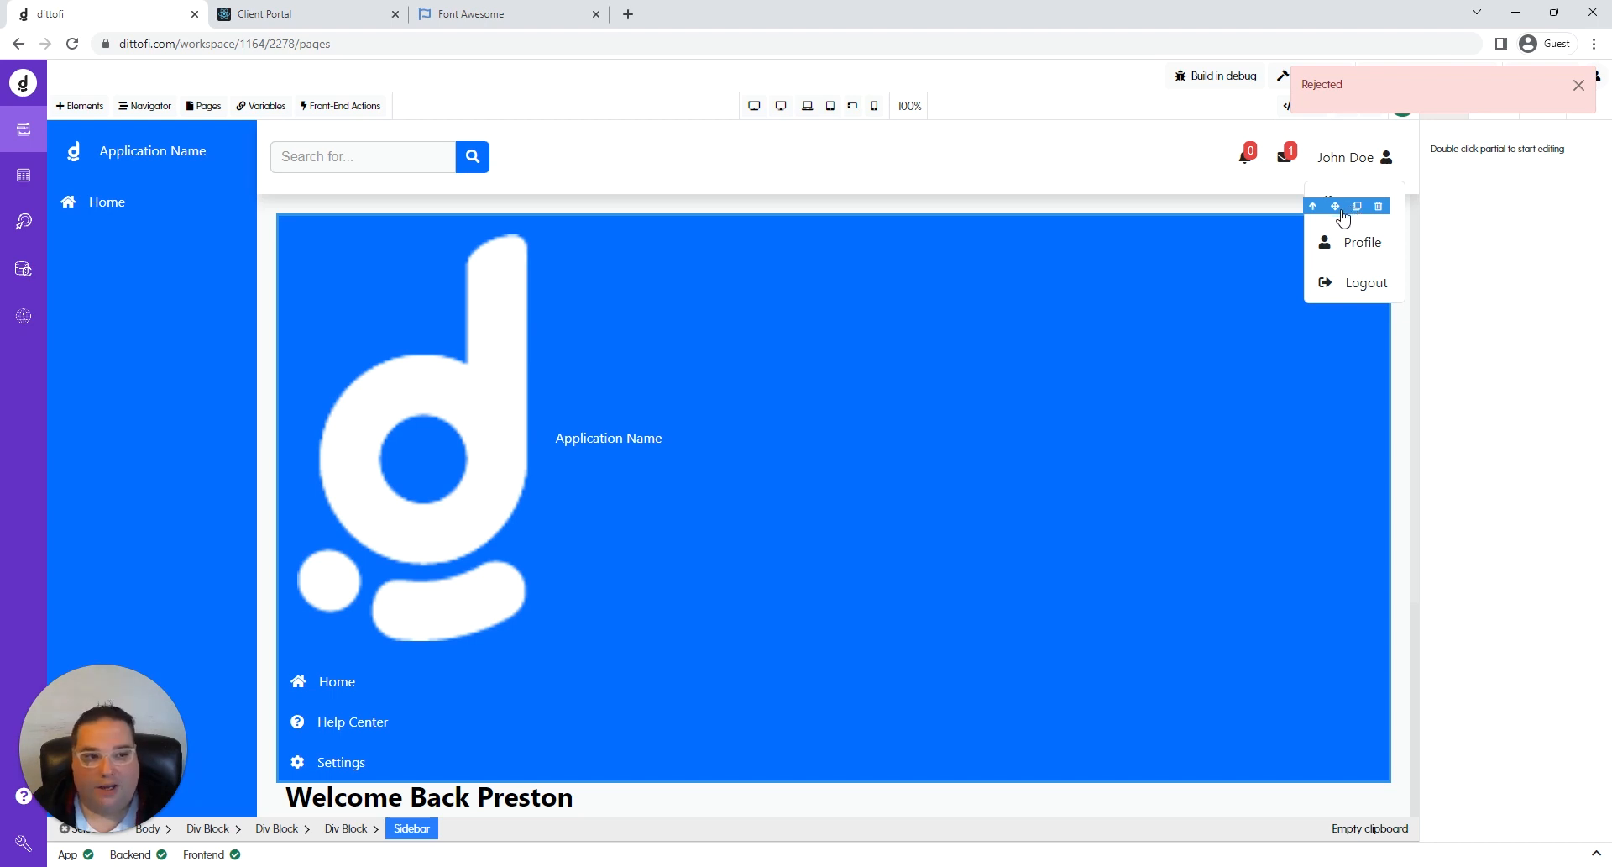
key(ctrl+x)
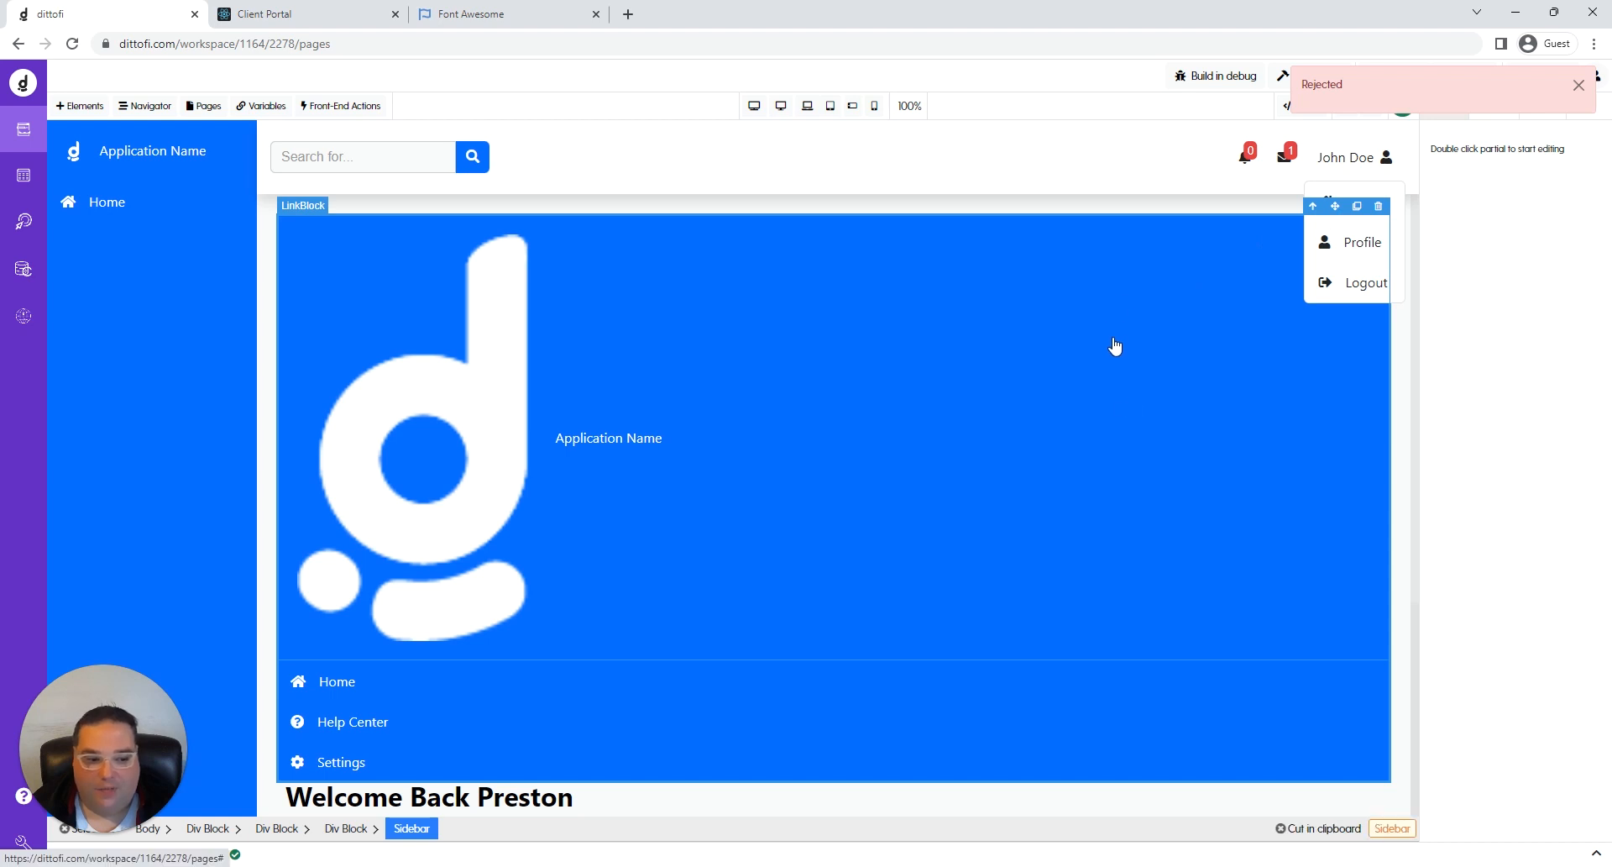
click(1299, 832)
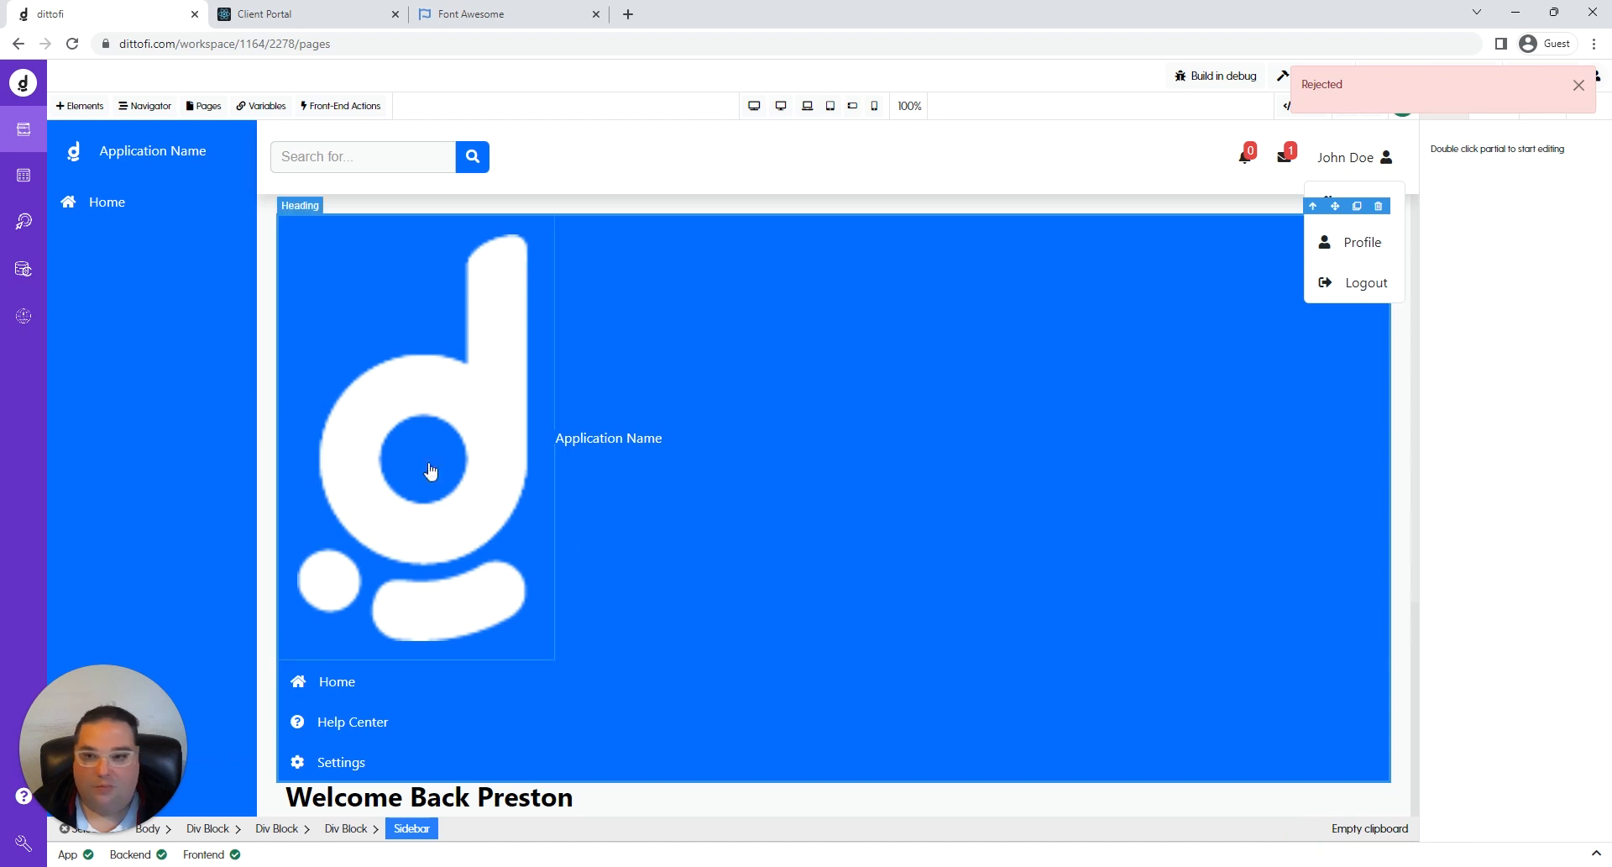
click(1244, 308)
key(ctrl+x)
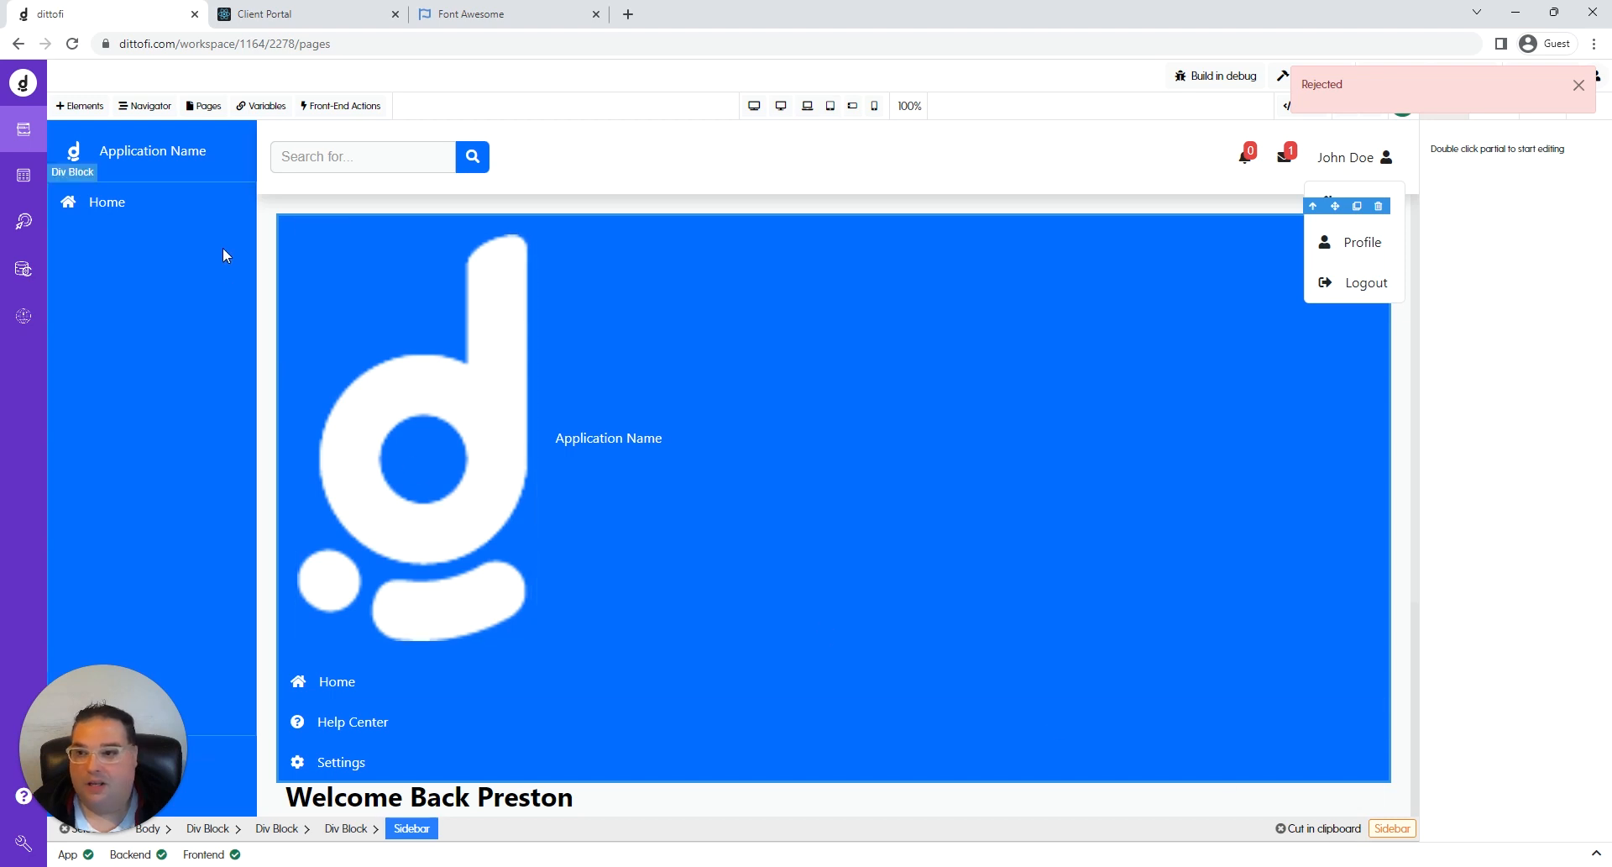
click(153, 259)
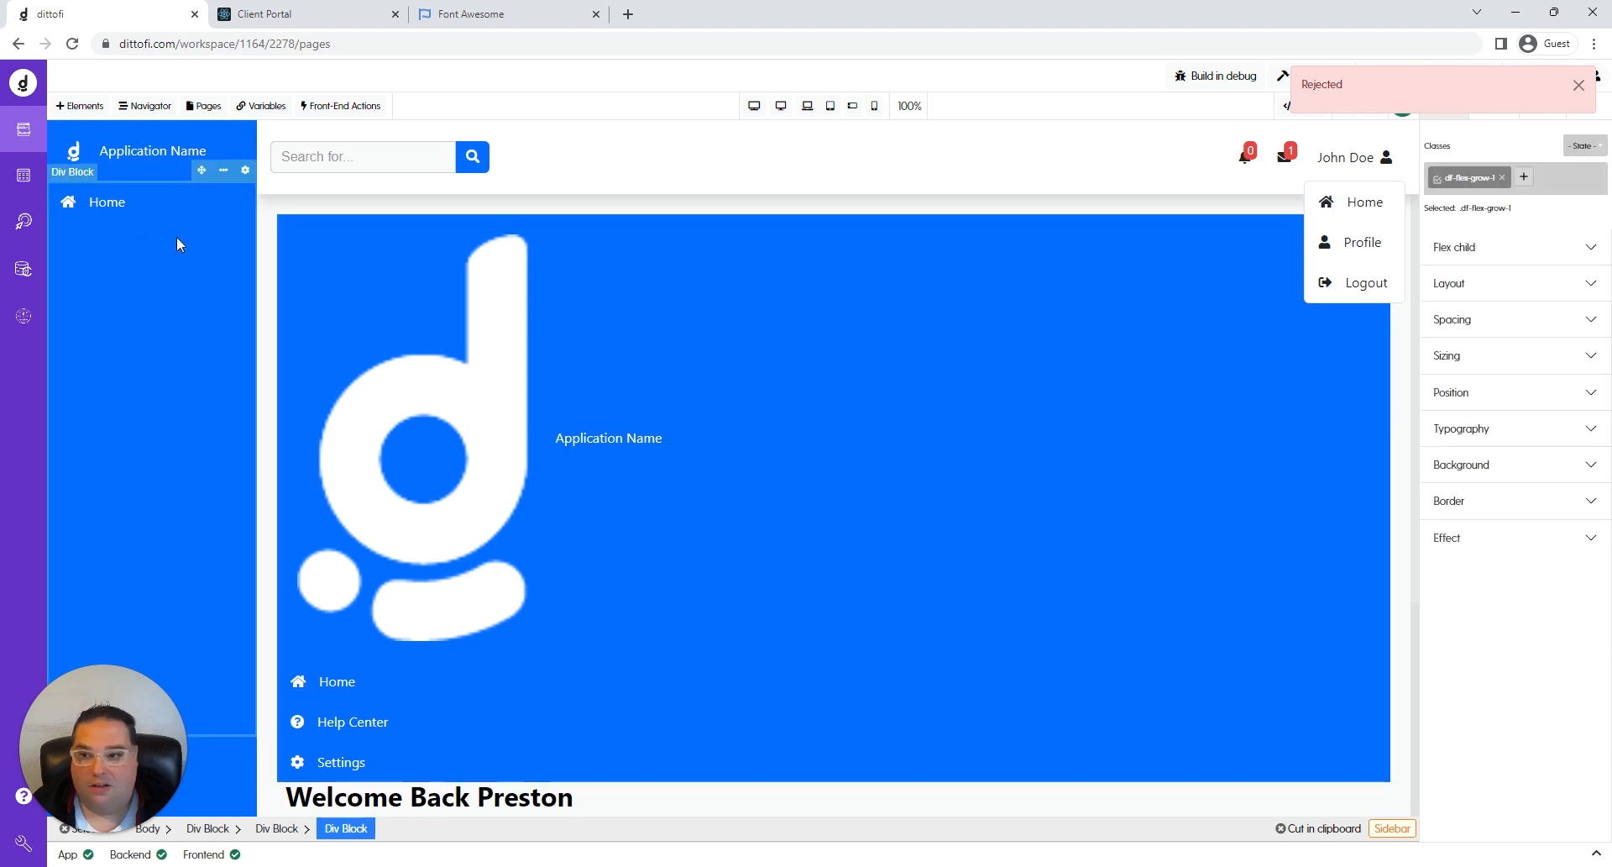
click(270, 829)
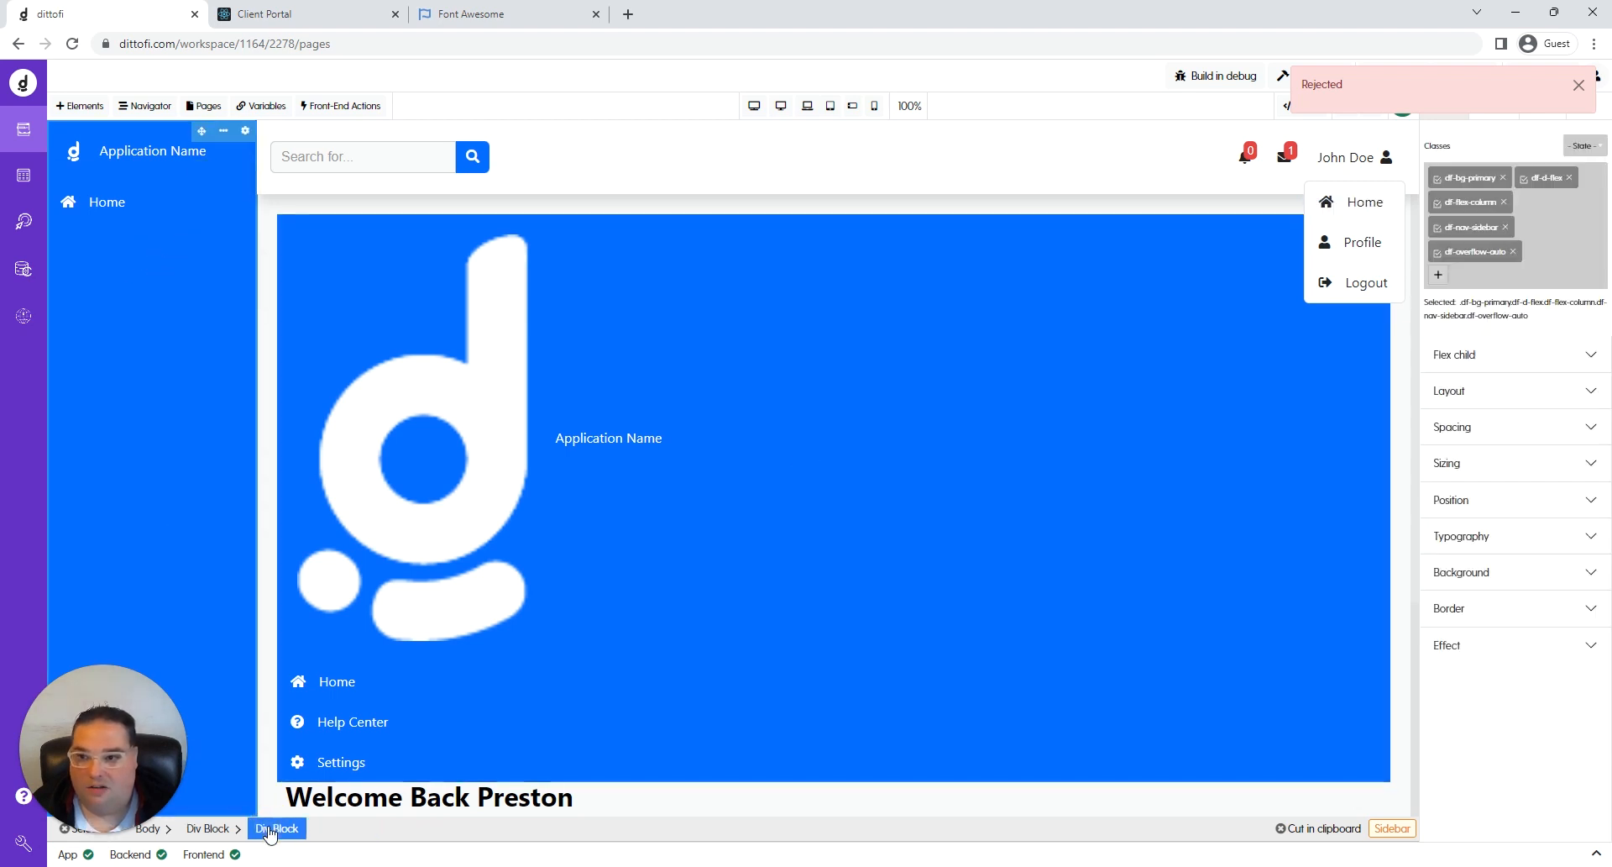
click(225, 134)
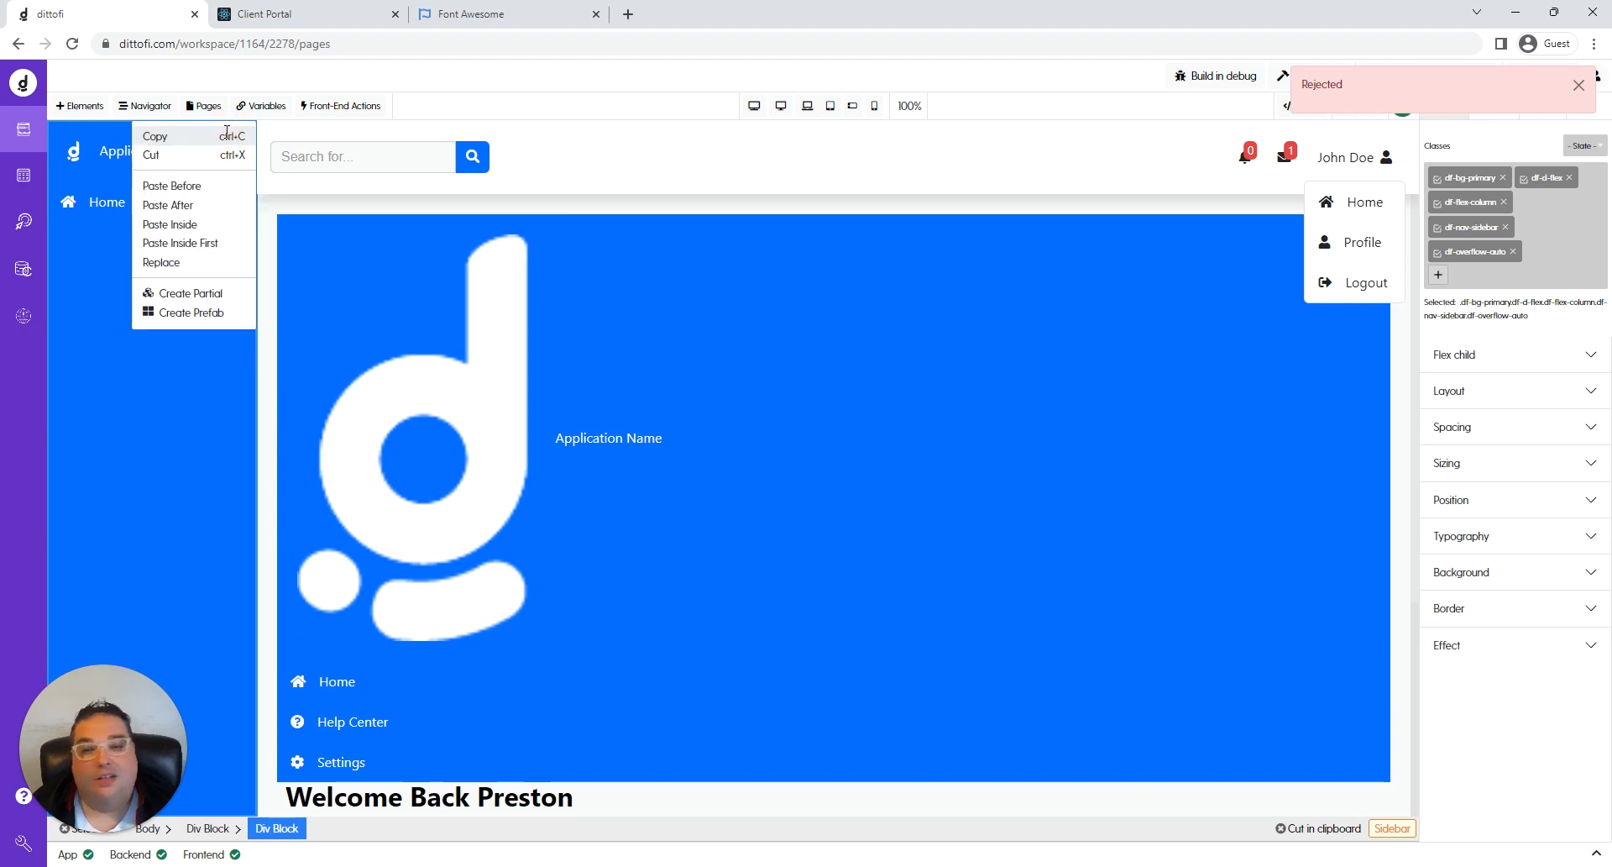
click(173, 264)
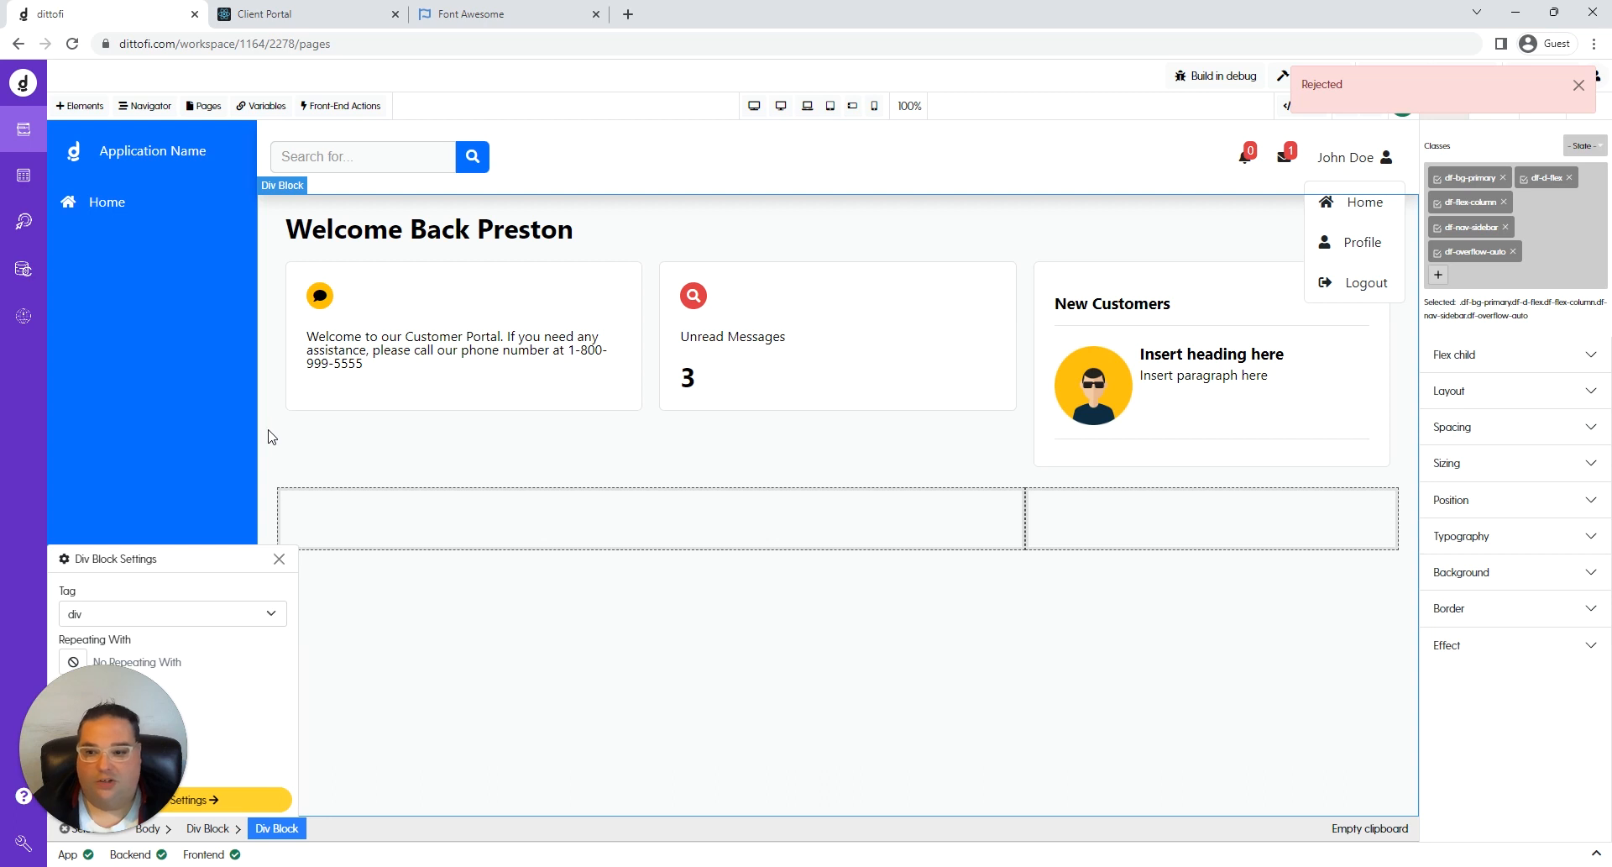
click(244, 430)
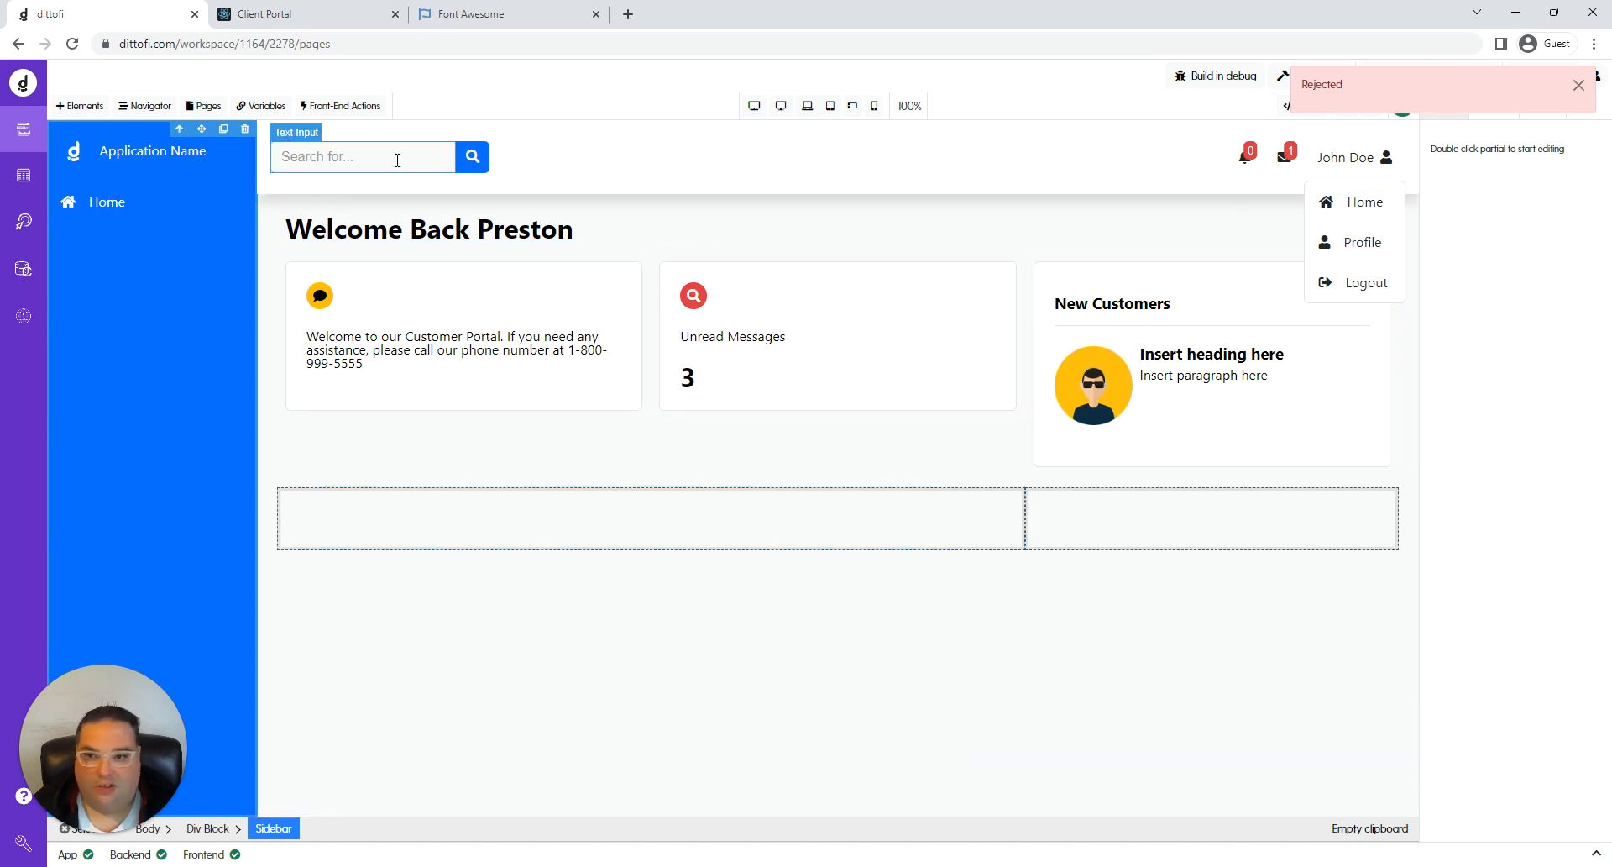
Delete the search text field and its search button from the page header.
click(431, 166)
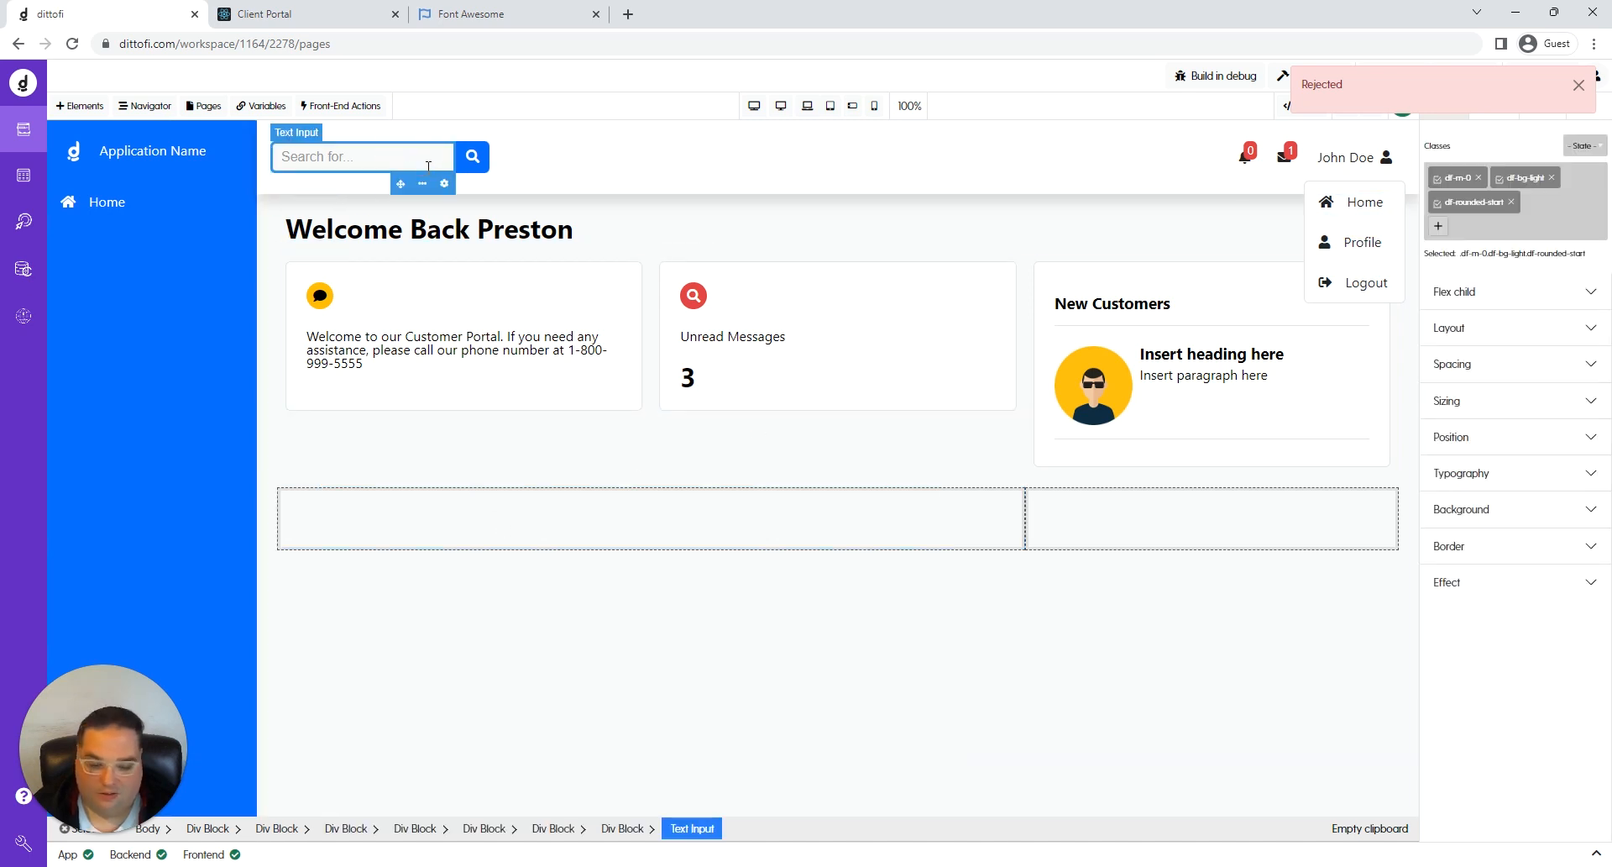
click(422, 183)
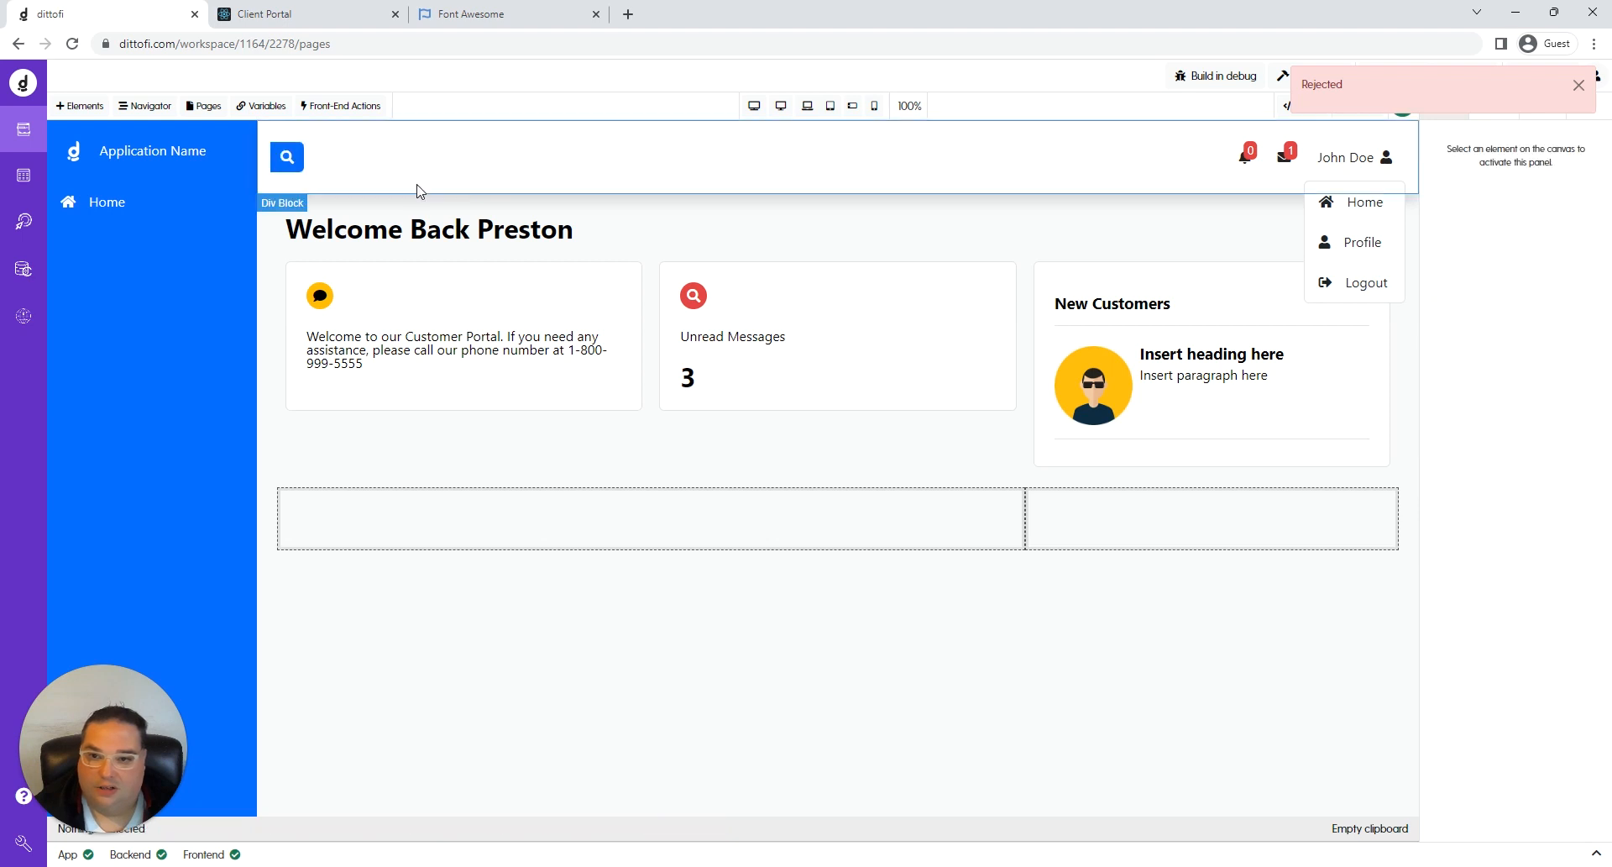
click(280, 167)
key(Delete)
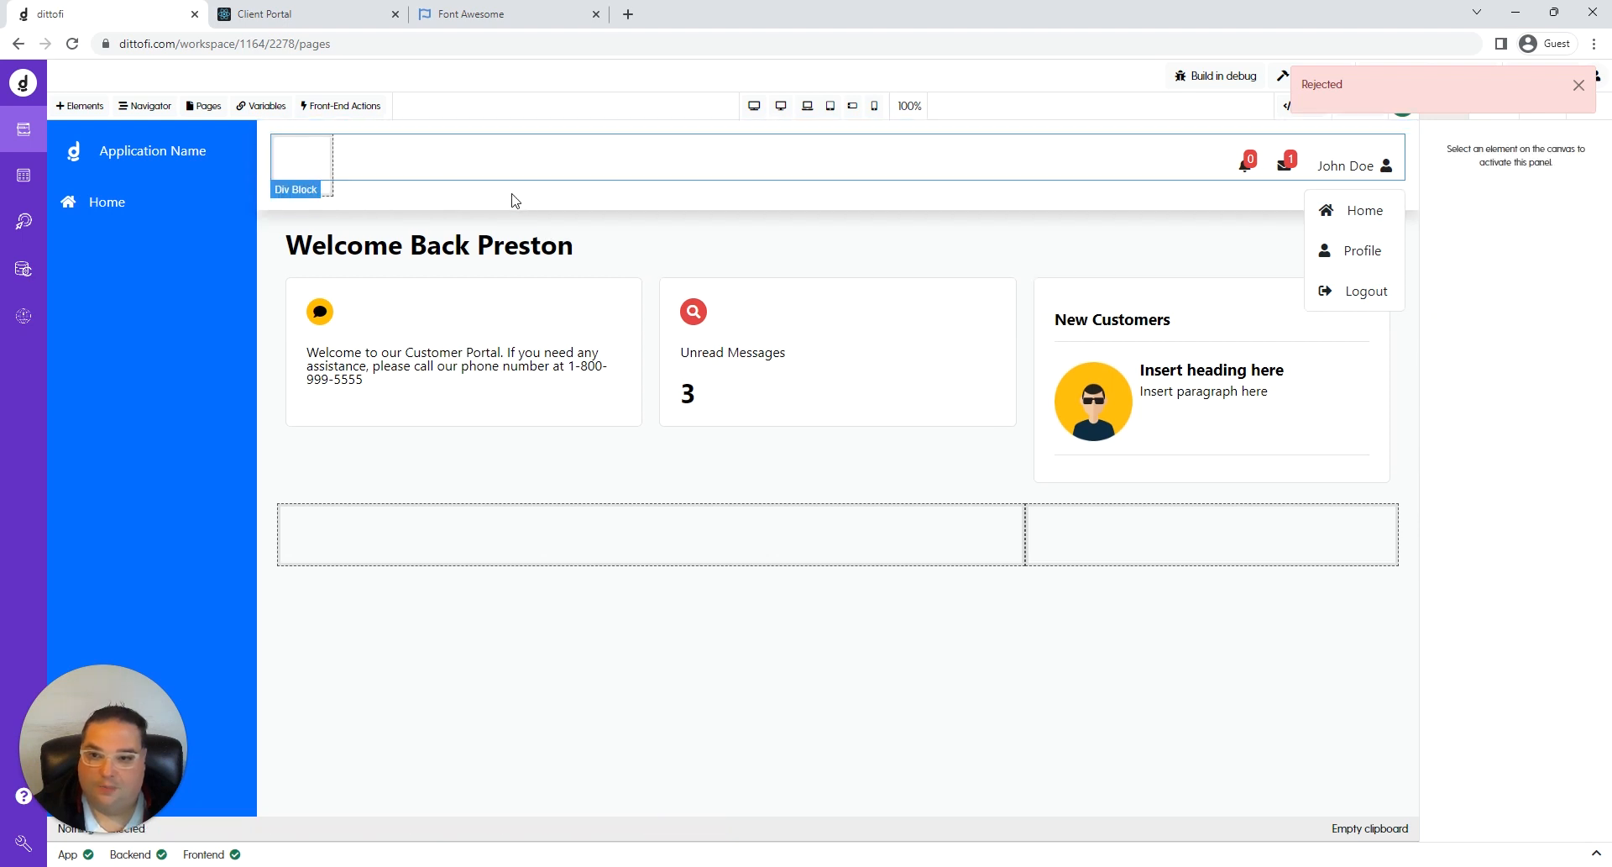
click(325, 189)
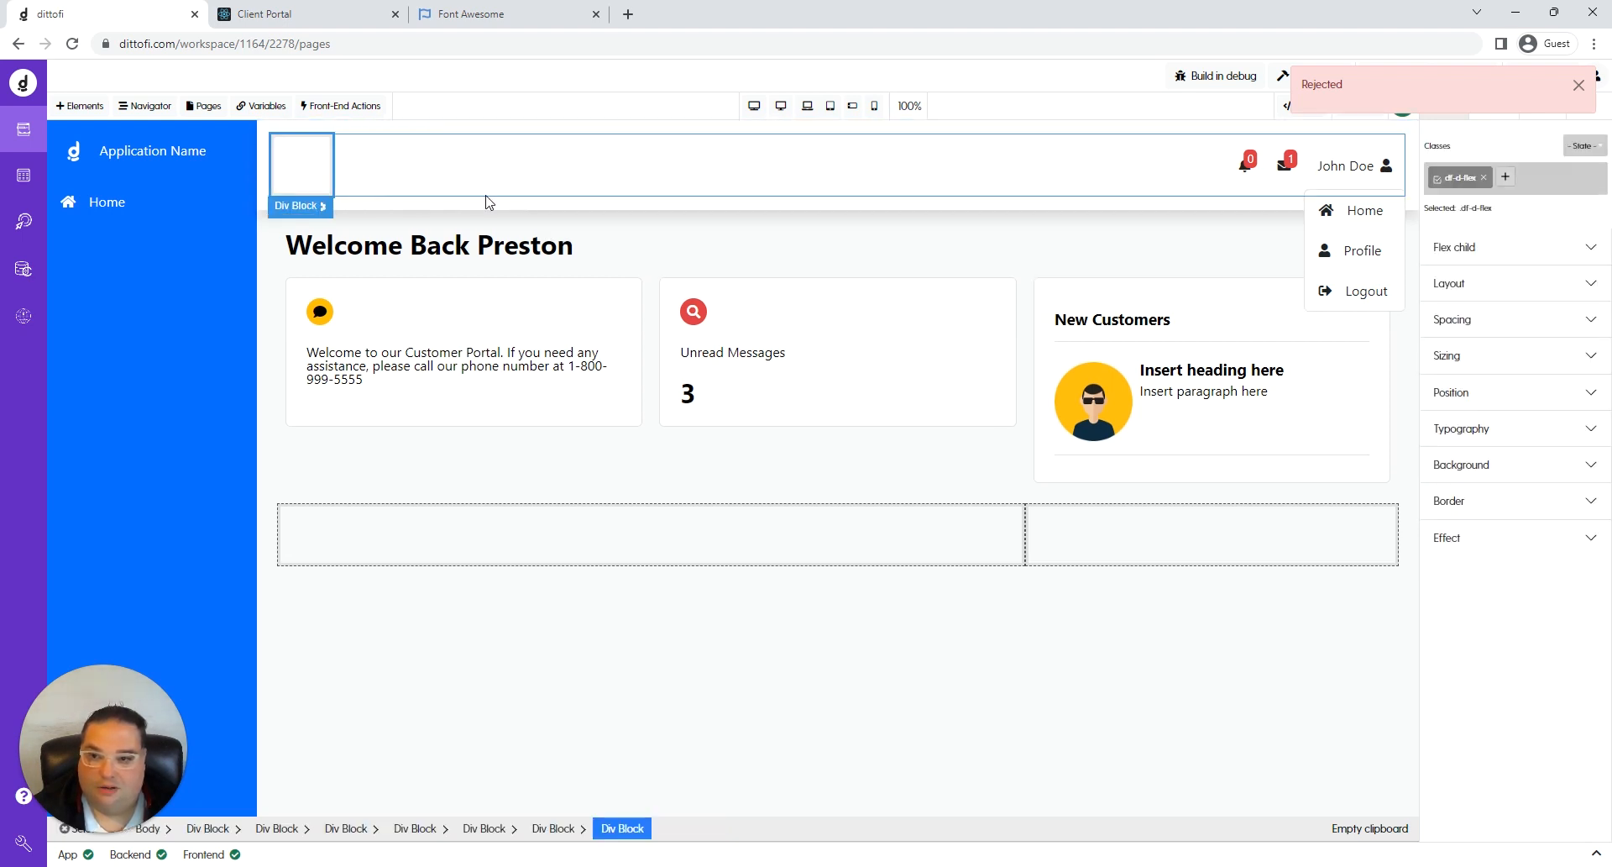
Delete the notification bell and message envelope icons, with their badges, from the header.
click(1243, 173)
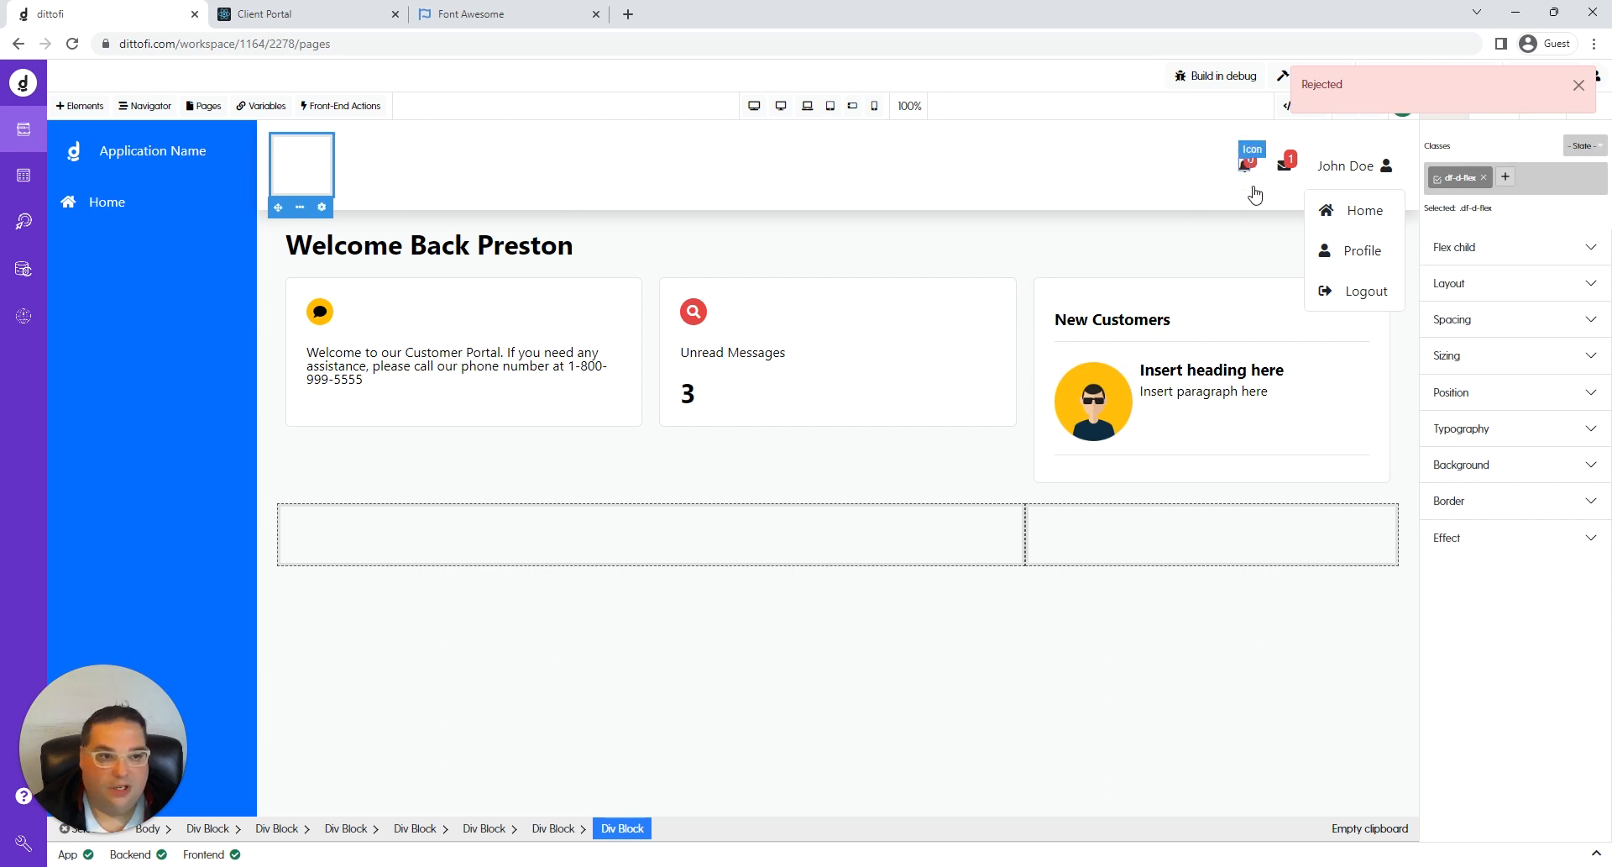
key(Delete)
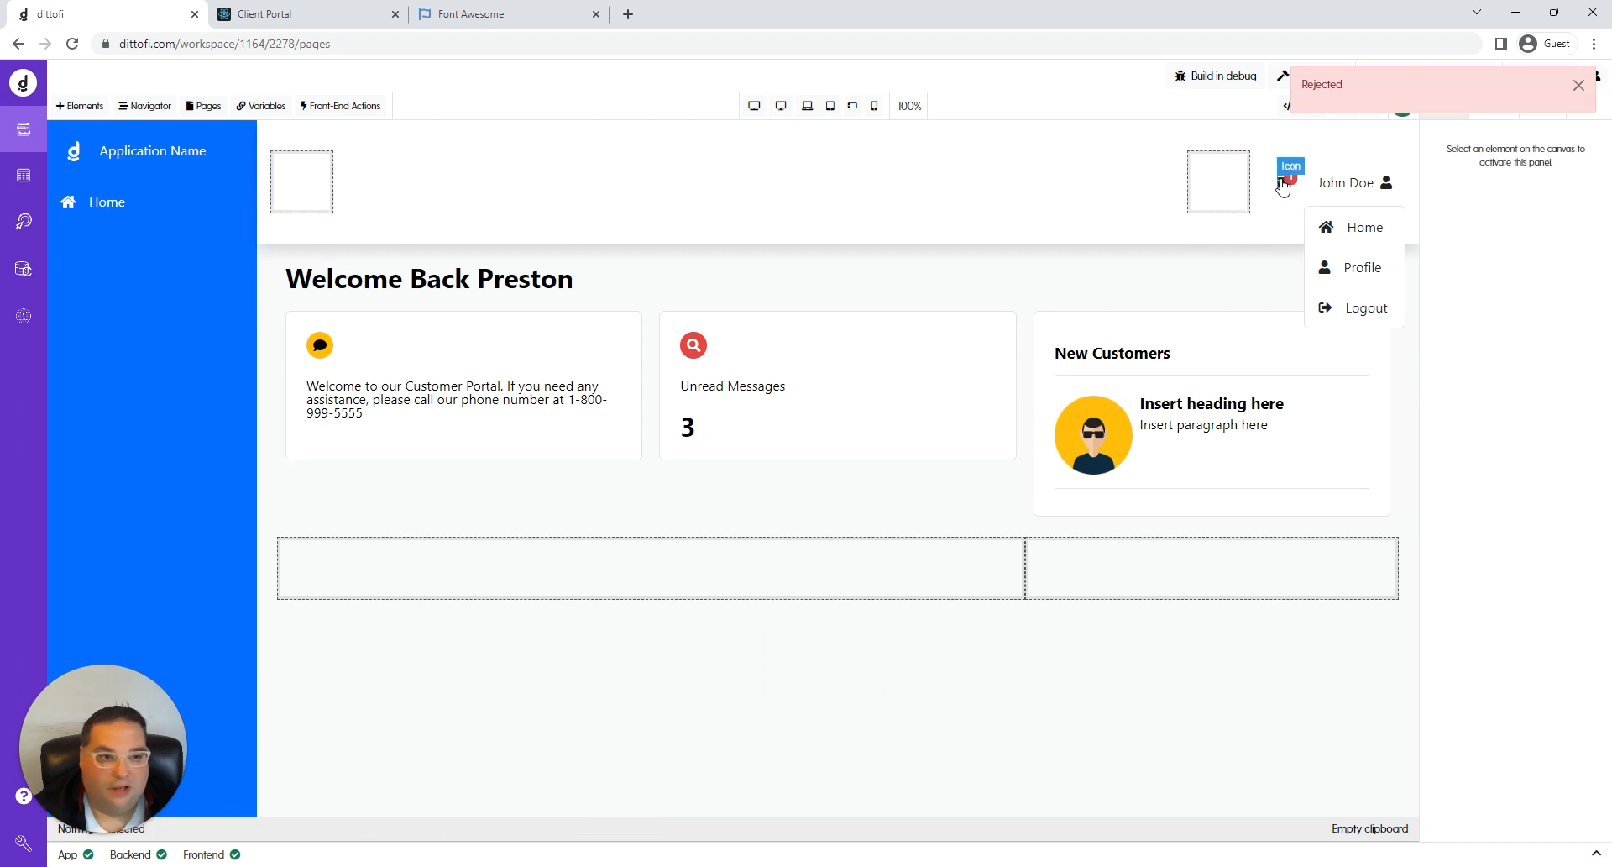
click(1289, 195)
key(Delete)
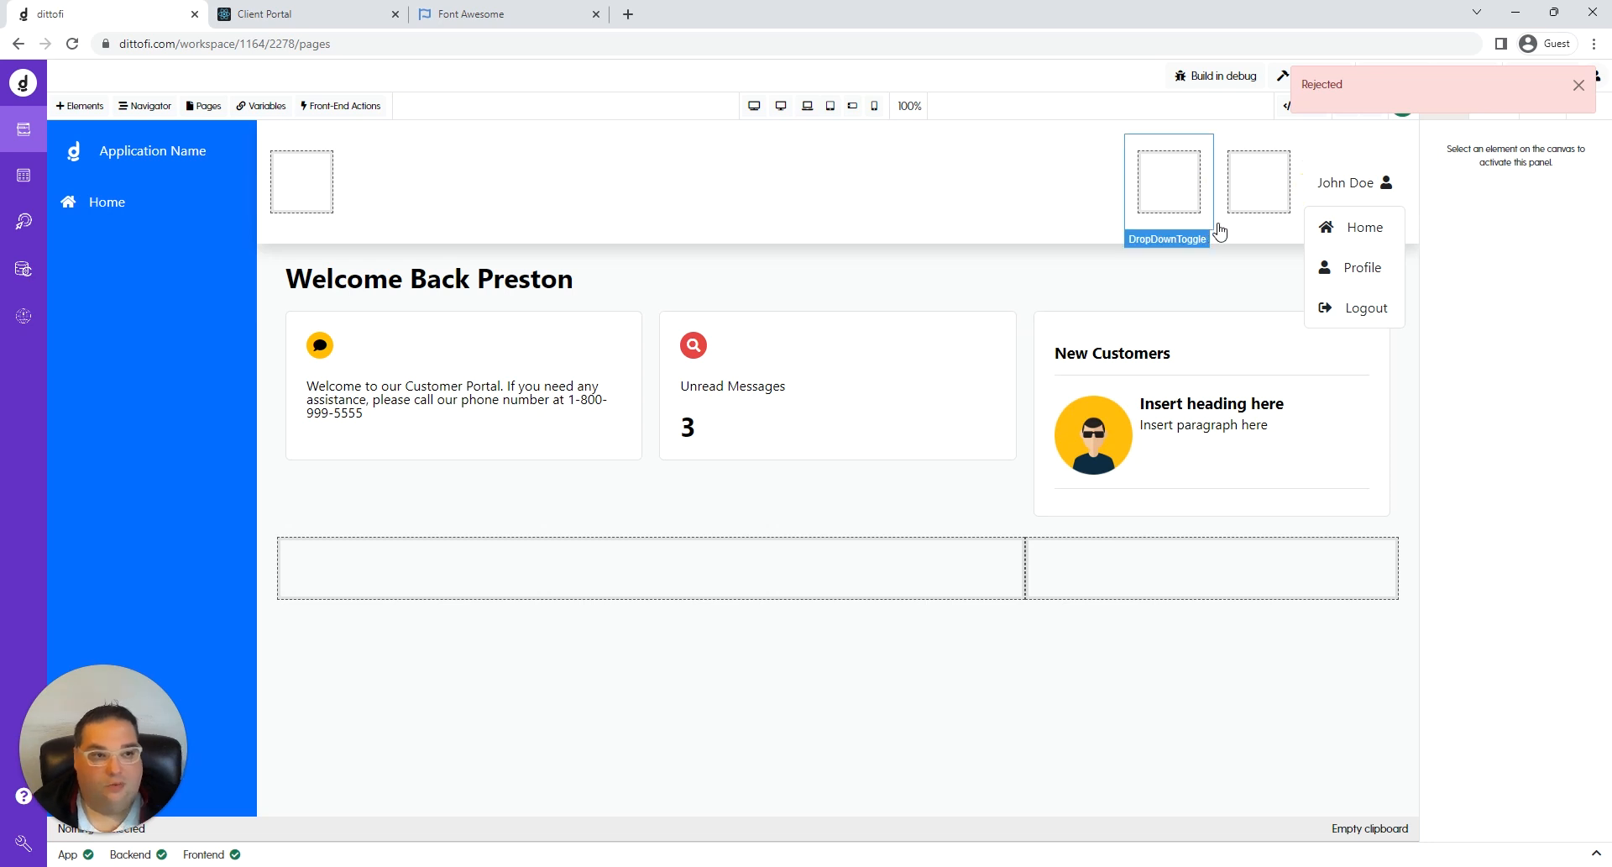
Bind the text of the header's user name span to the first_name field of the global currentUser variable, and return to the binding types.
click(1347, 191)
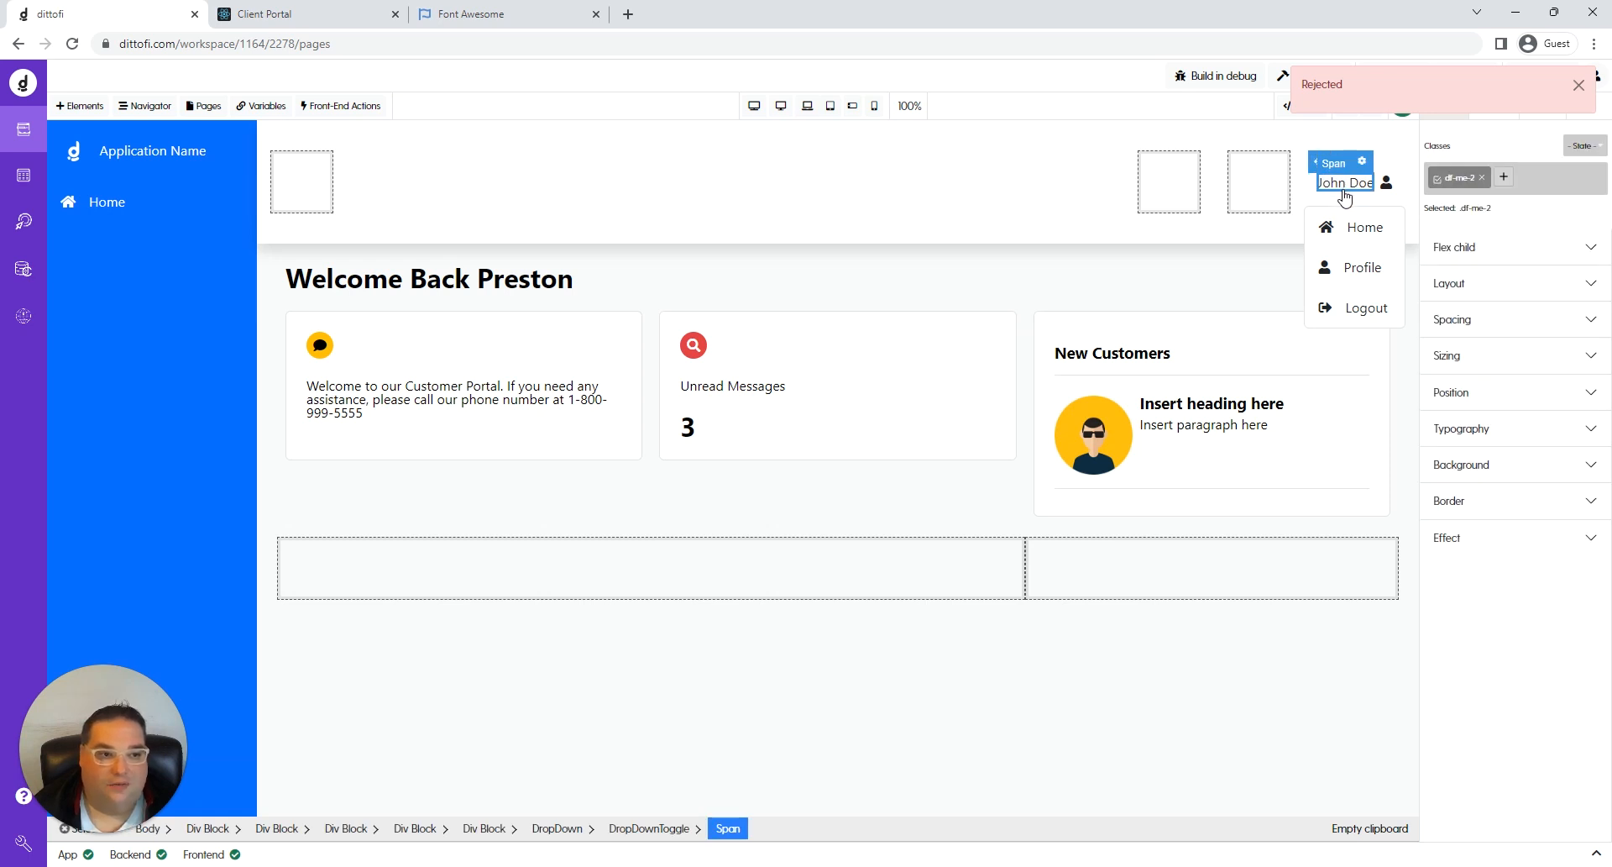
click(1362, 160)
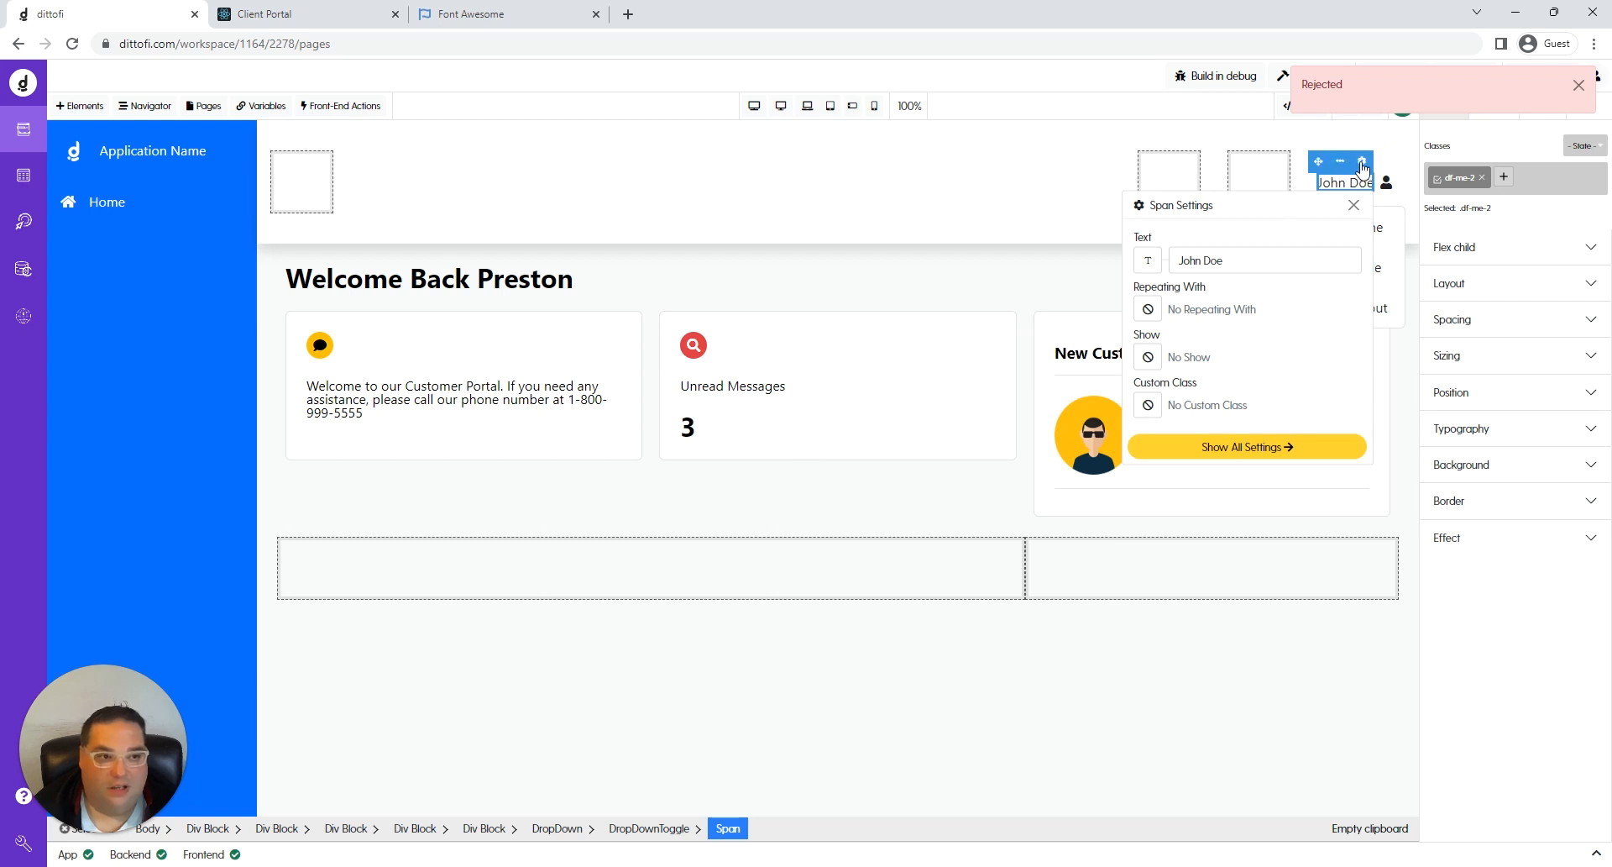
click(1148, 260)
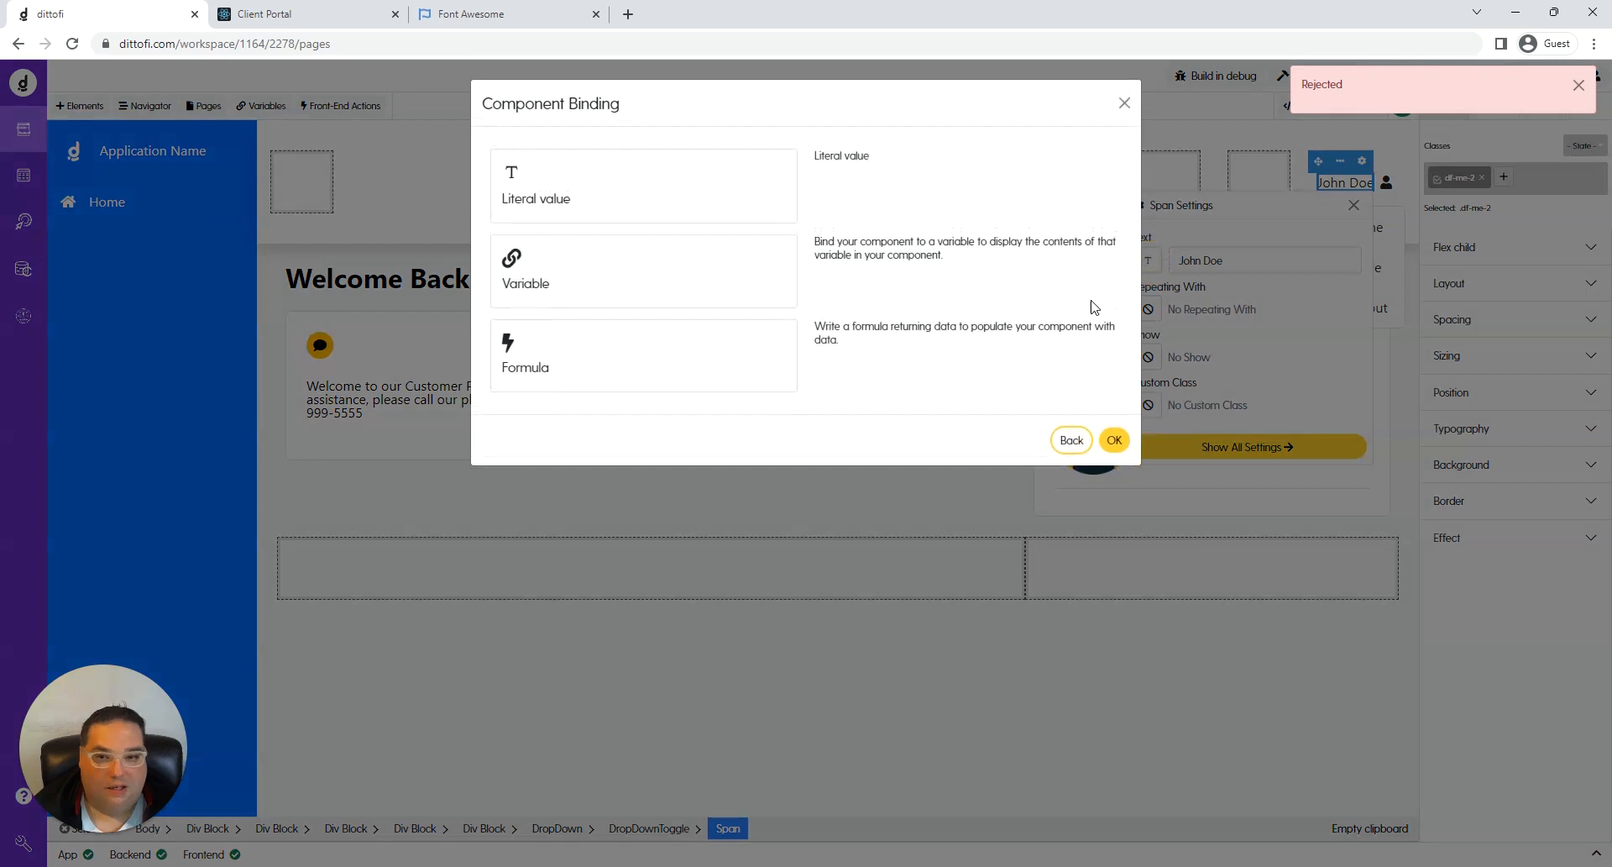
click(668, 281)
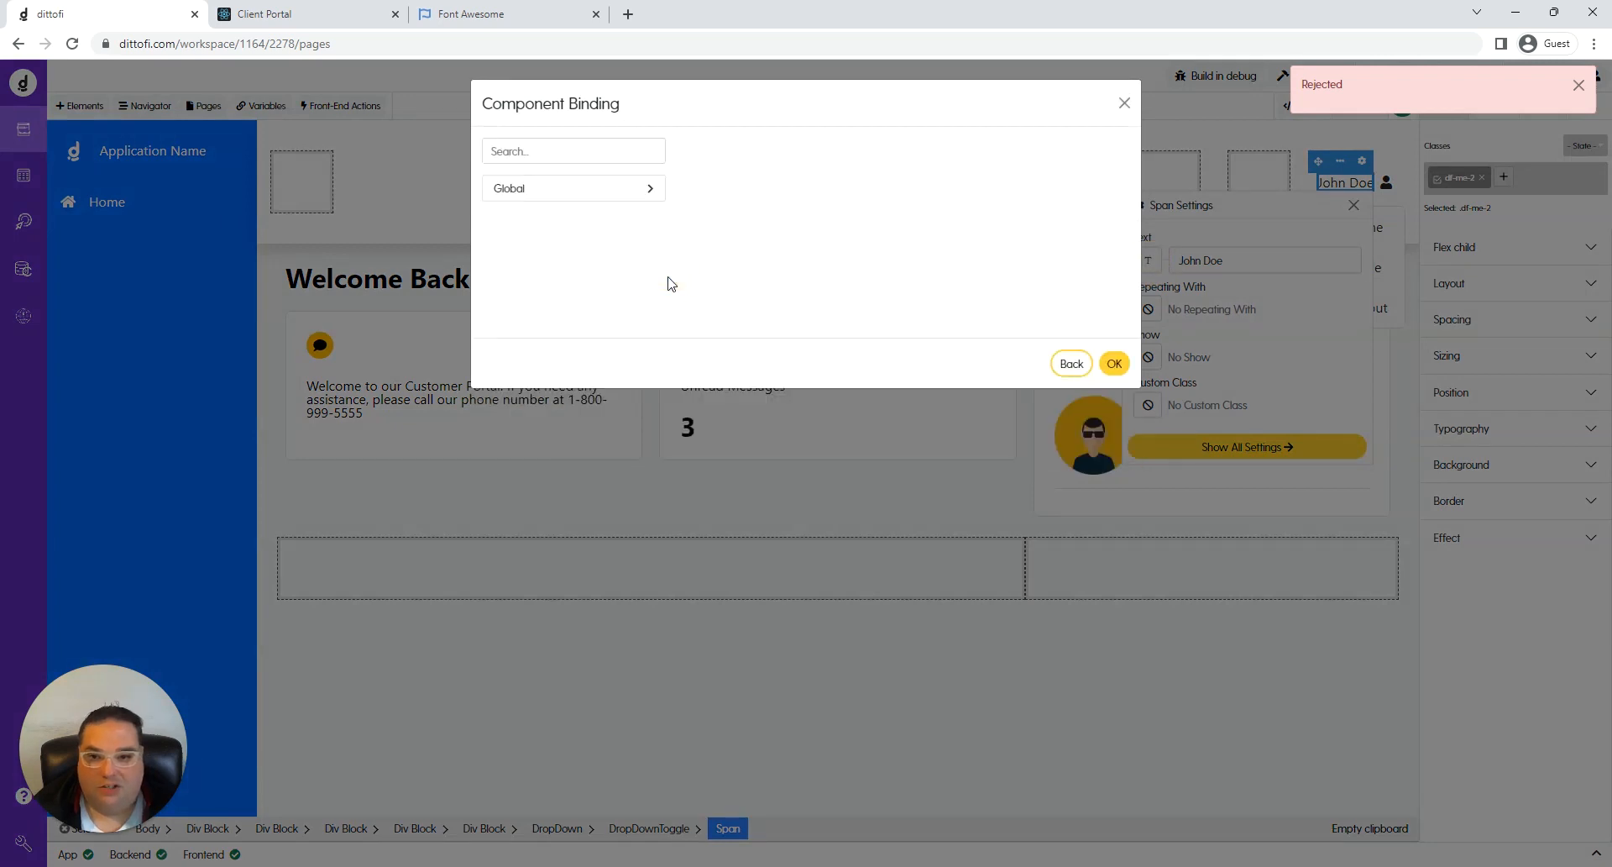
click(592, 188)
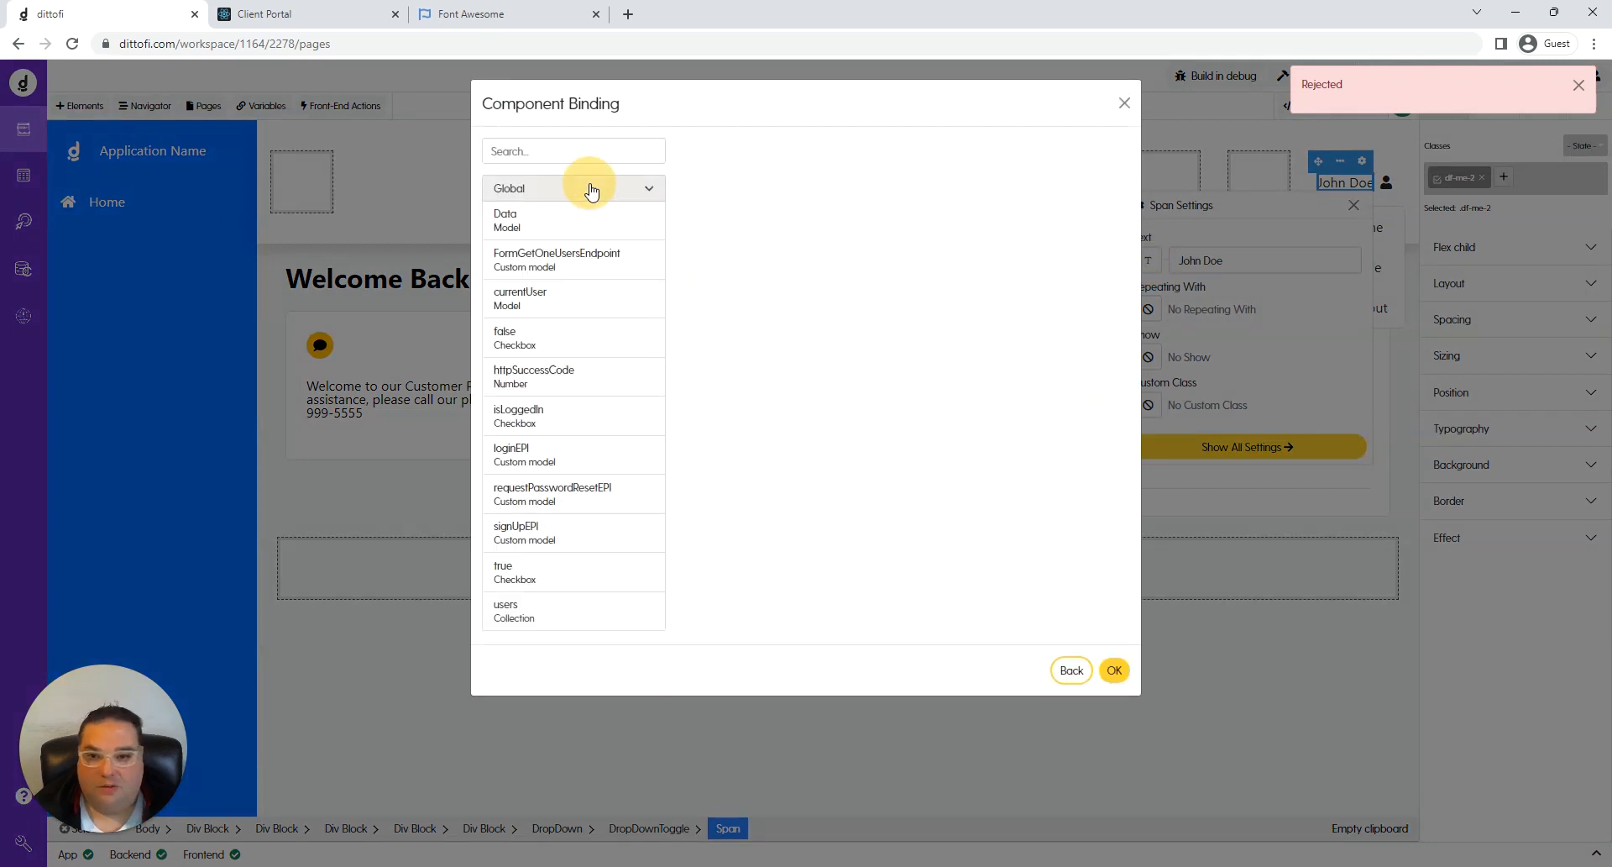
click(579, 306)
click(694, 280)
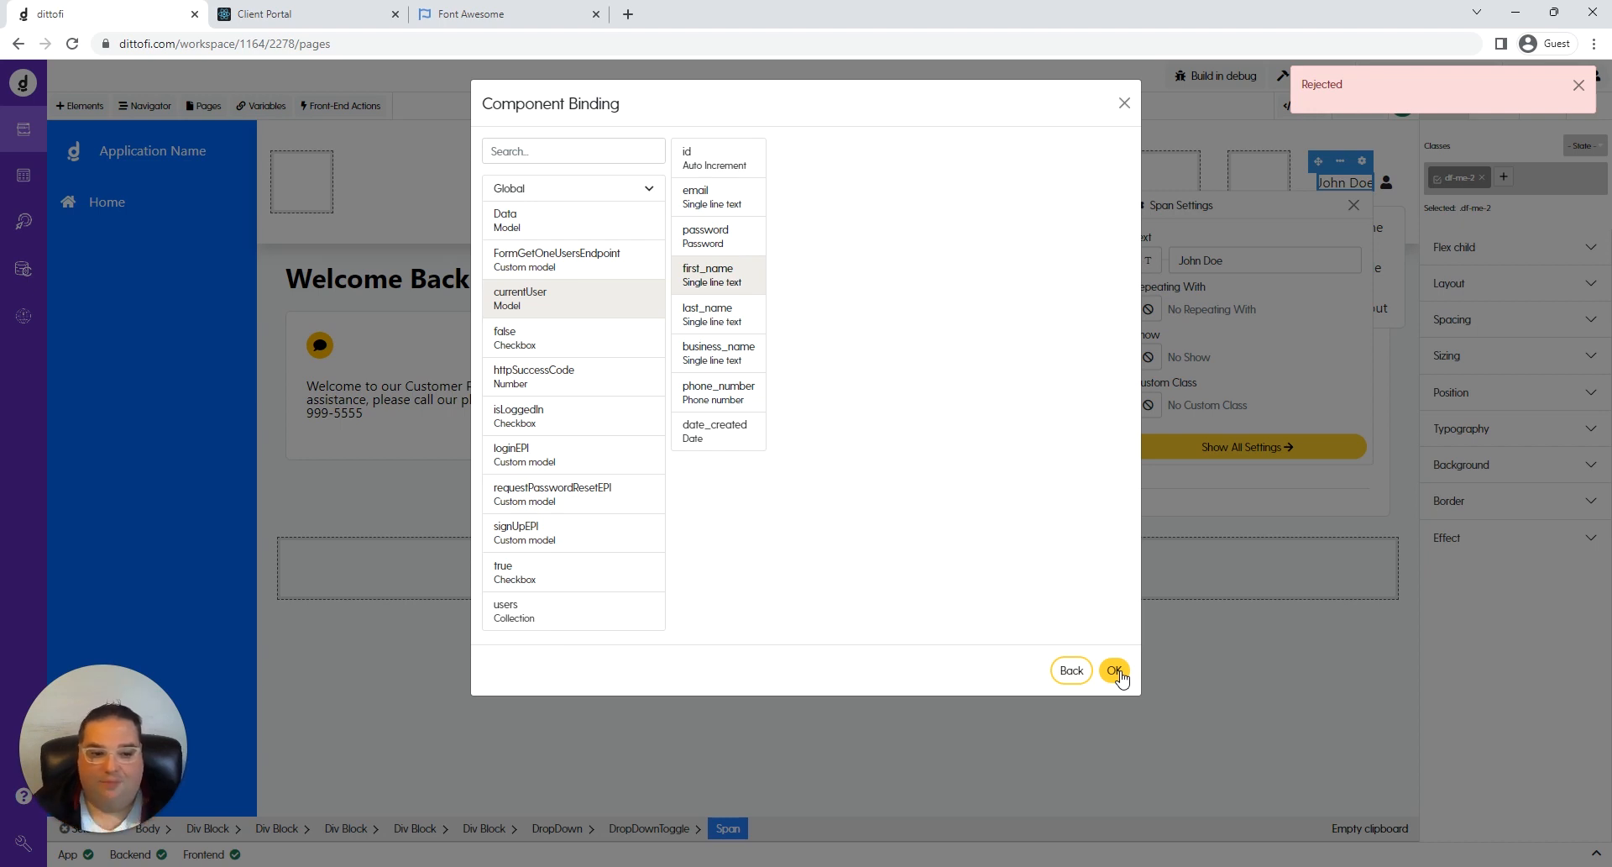
click(1072, 672)
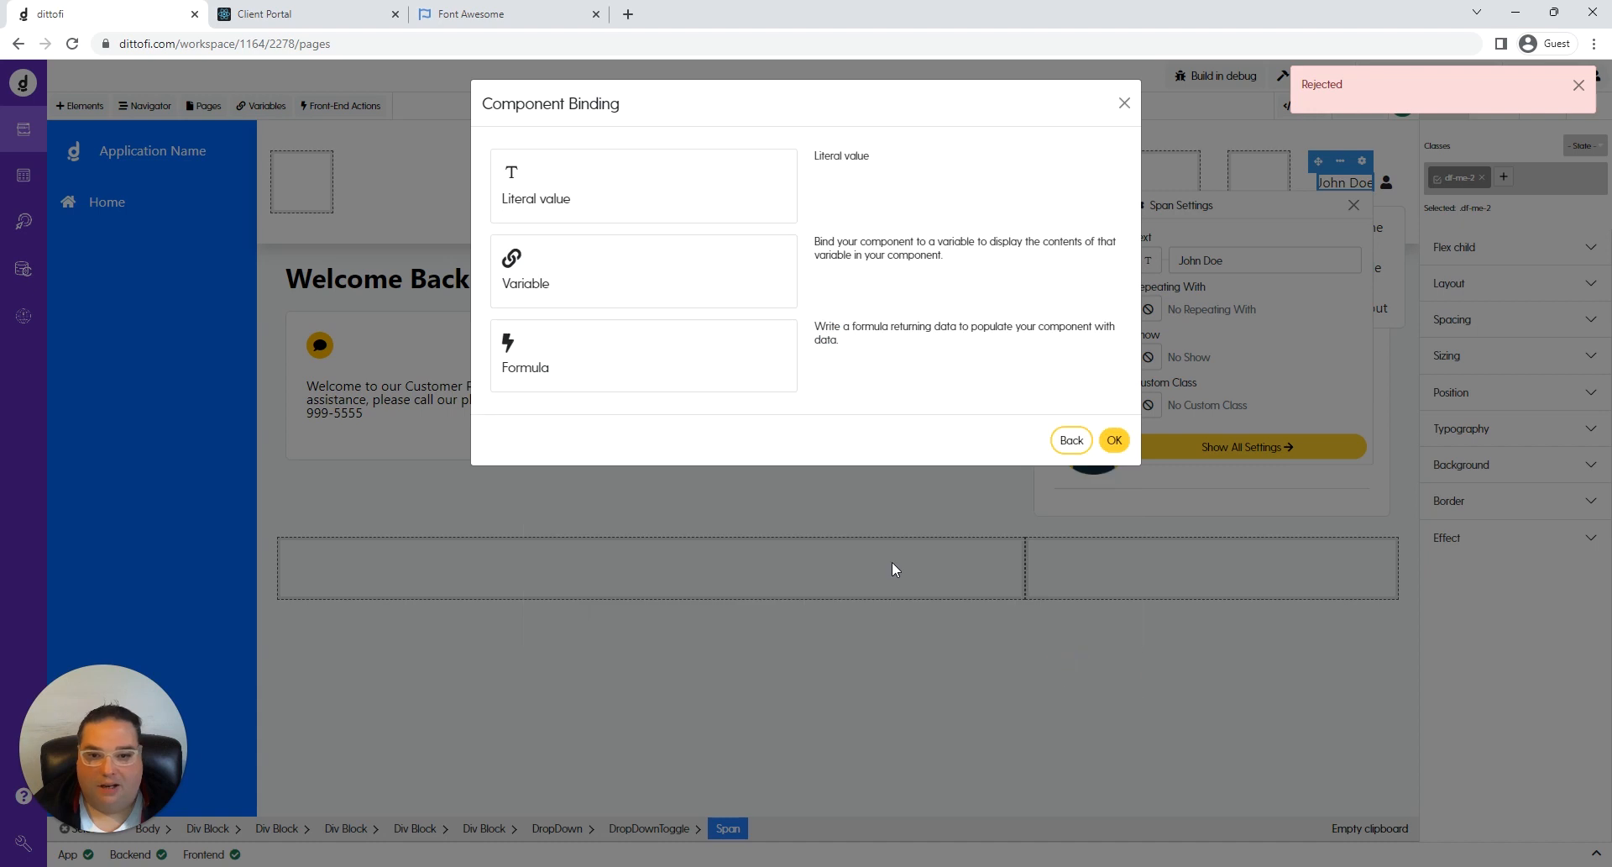
In the span's binding formula, append +" "+ and a copy of currentUser["FirstName"] inside the braces.
click(617, 374)
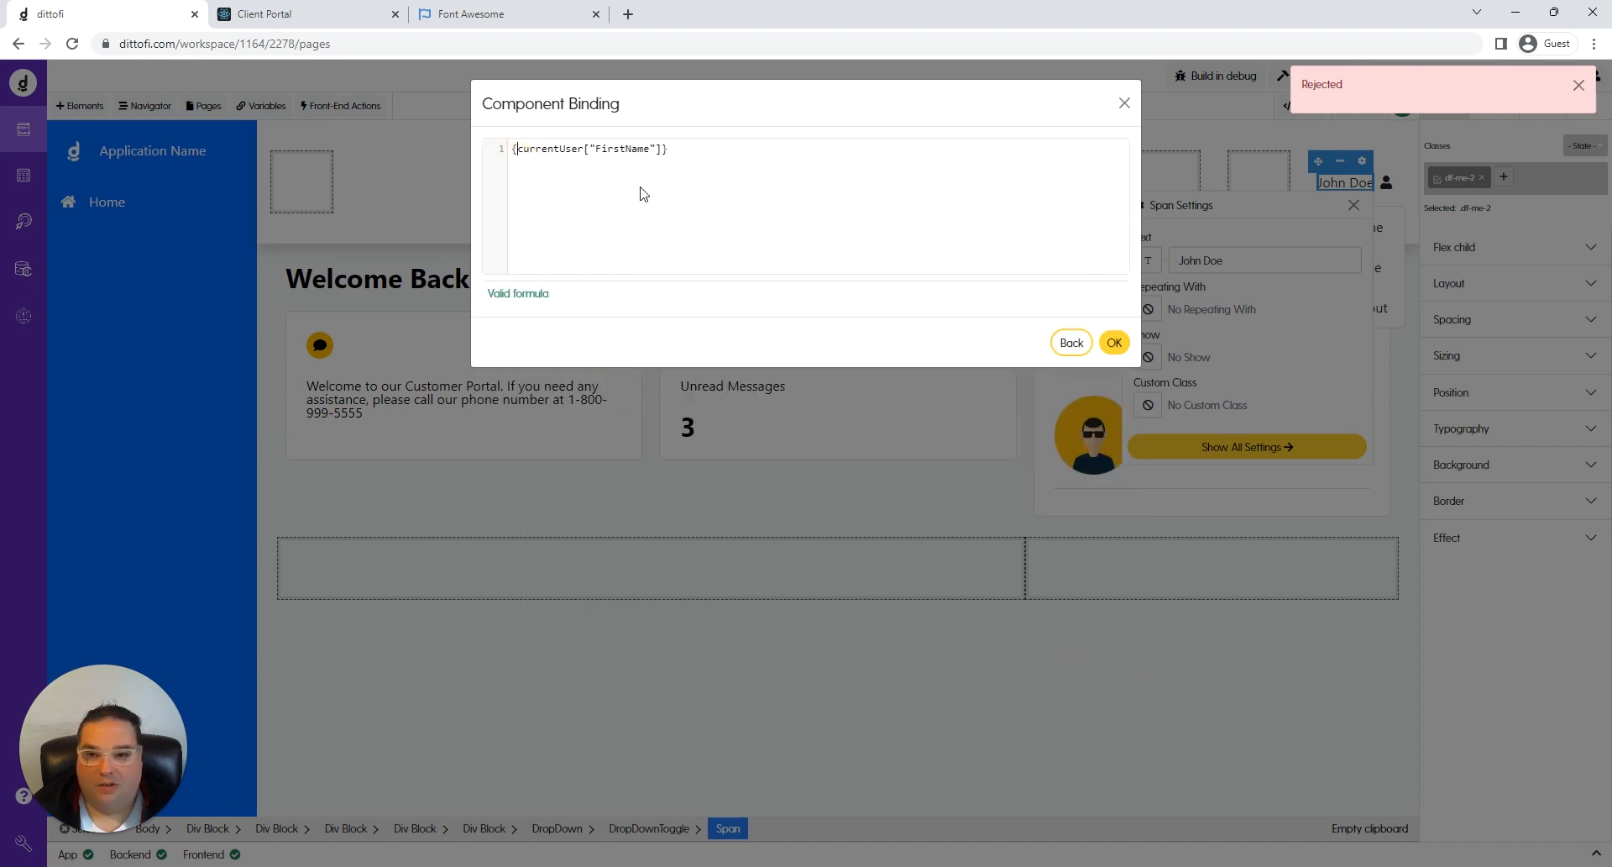
drag(661, 149, 521, 150)
key(ctrl+c)
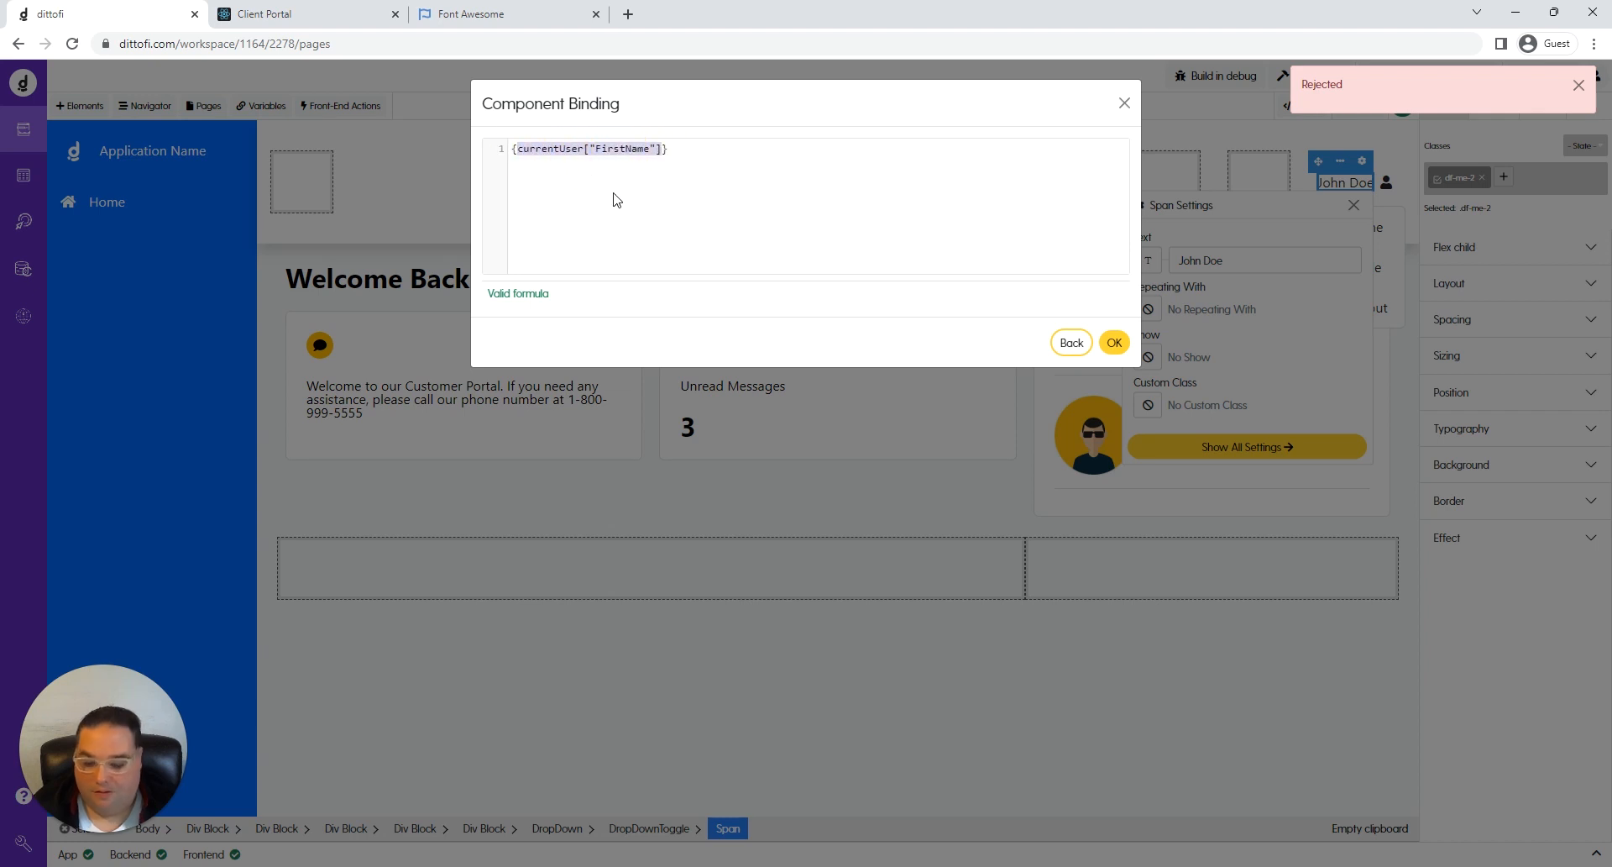
click(509, 150)
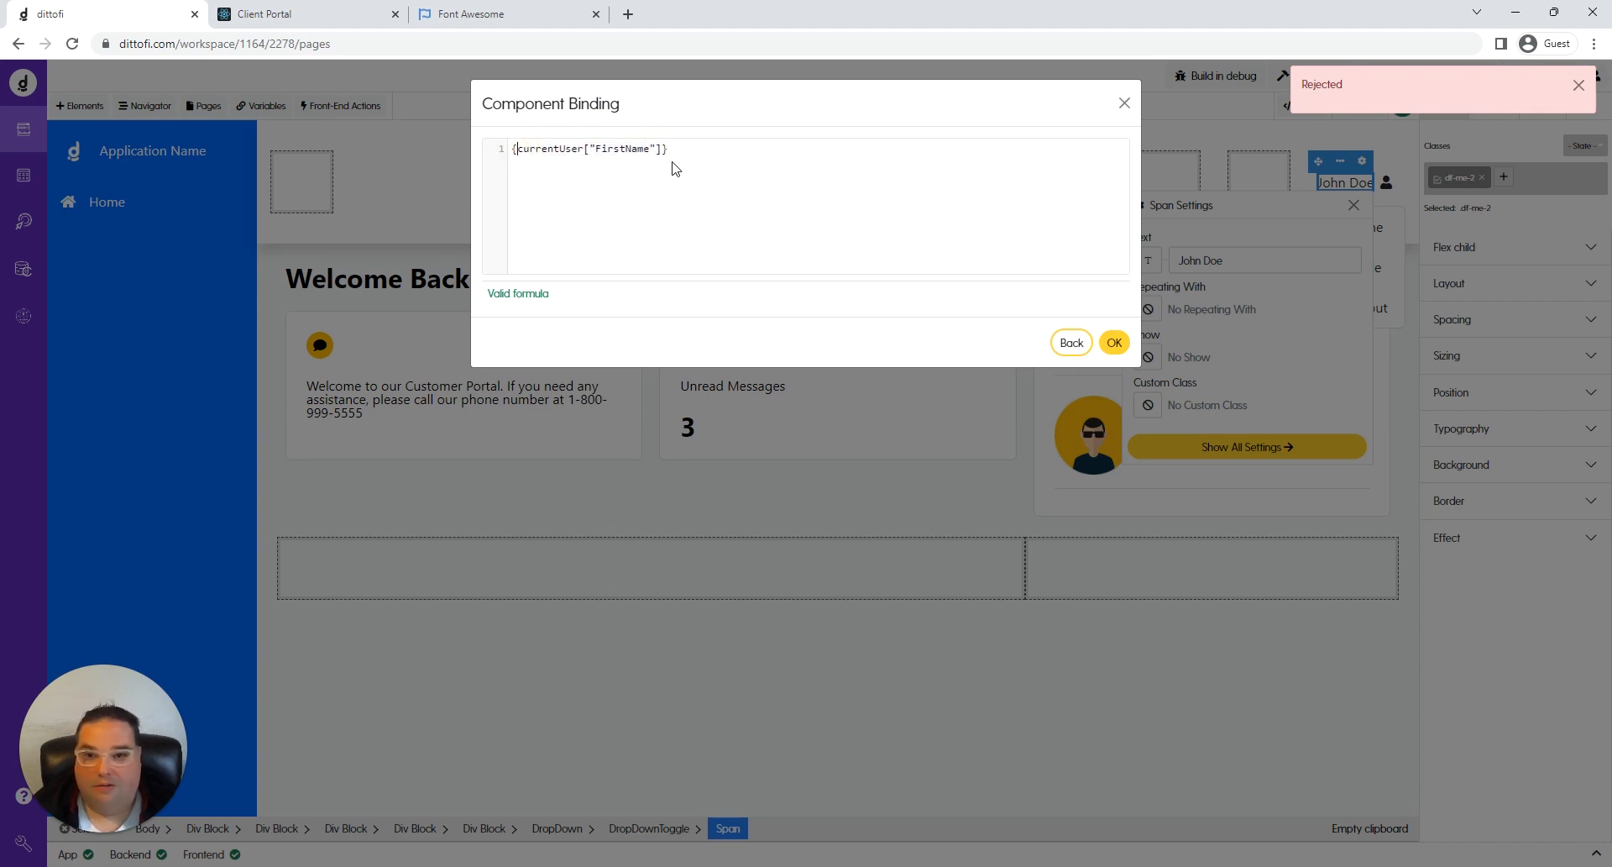
click(663, 148)
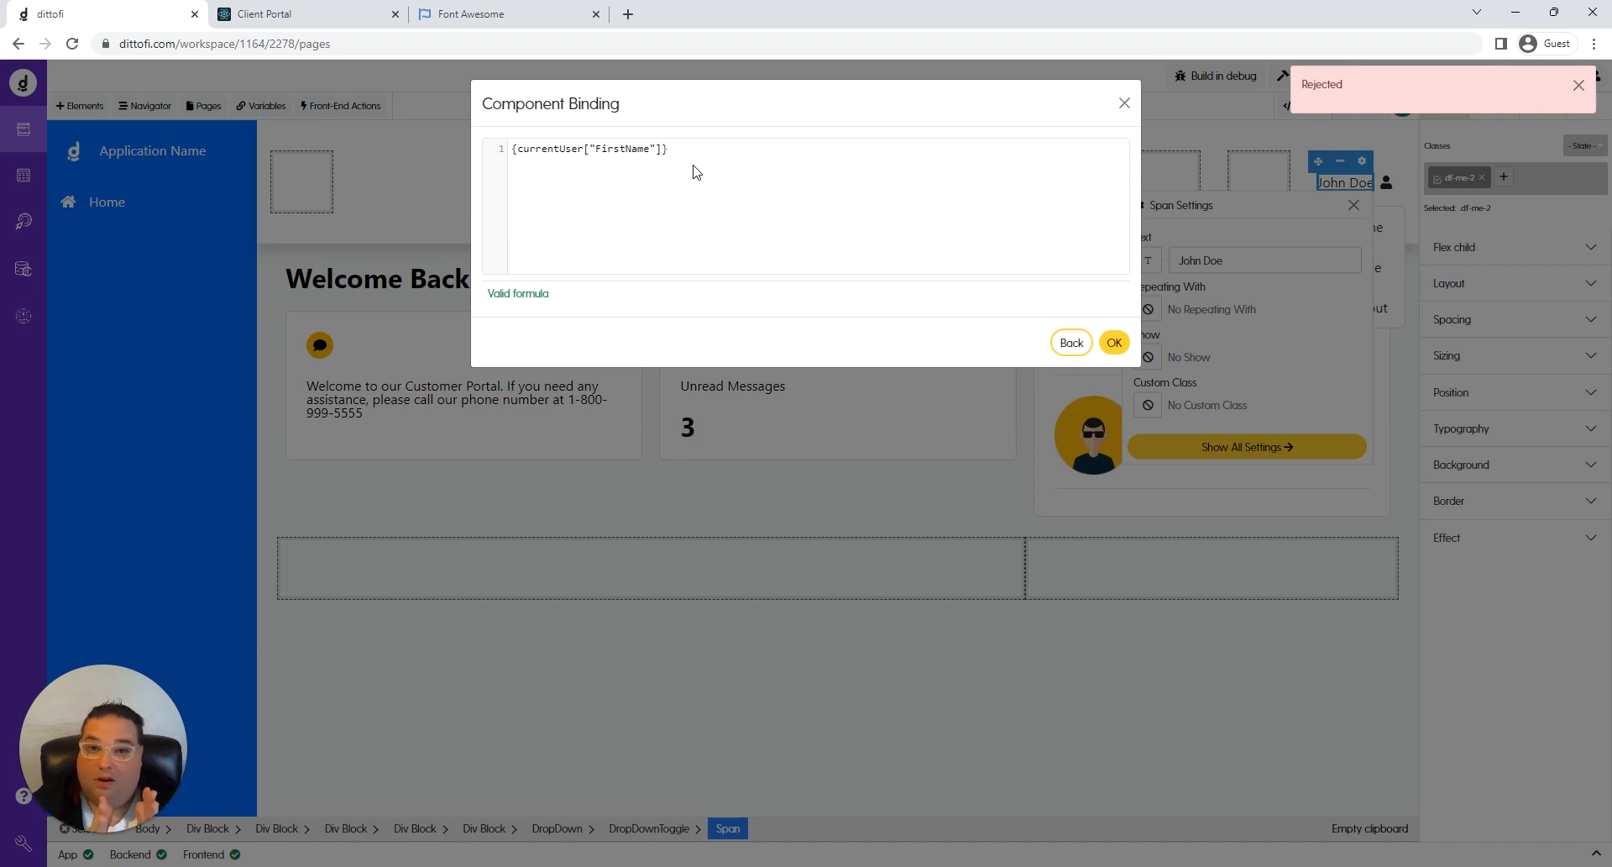
text(+)
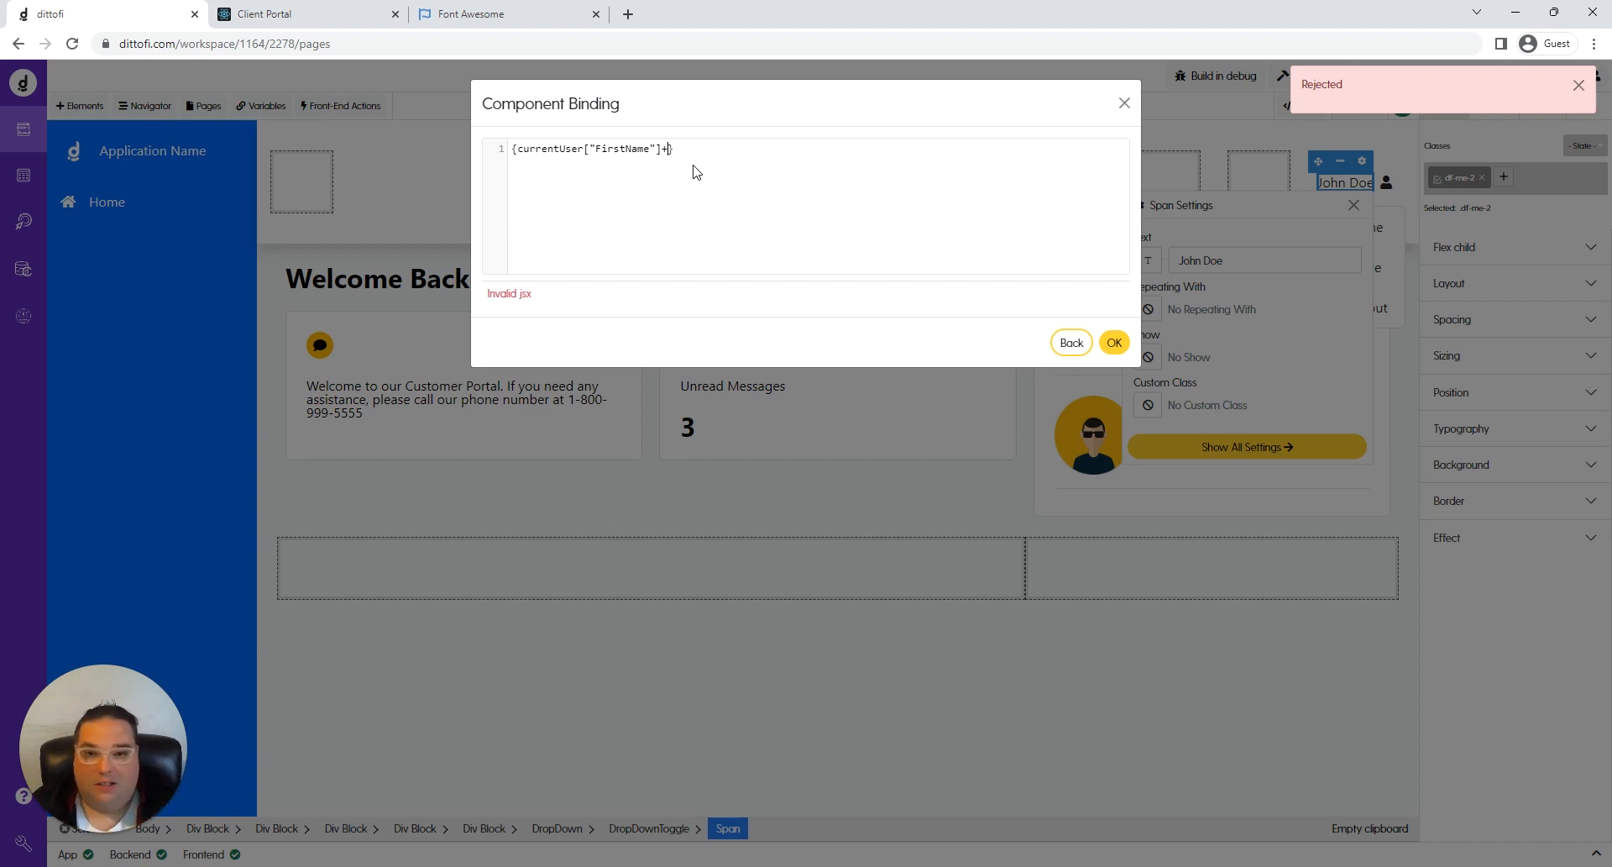
text(" )
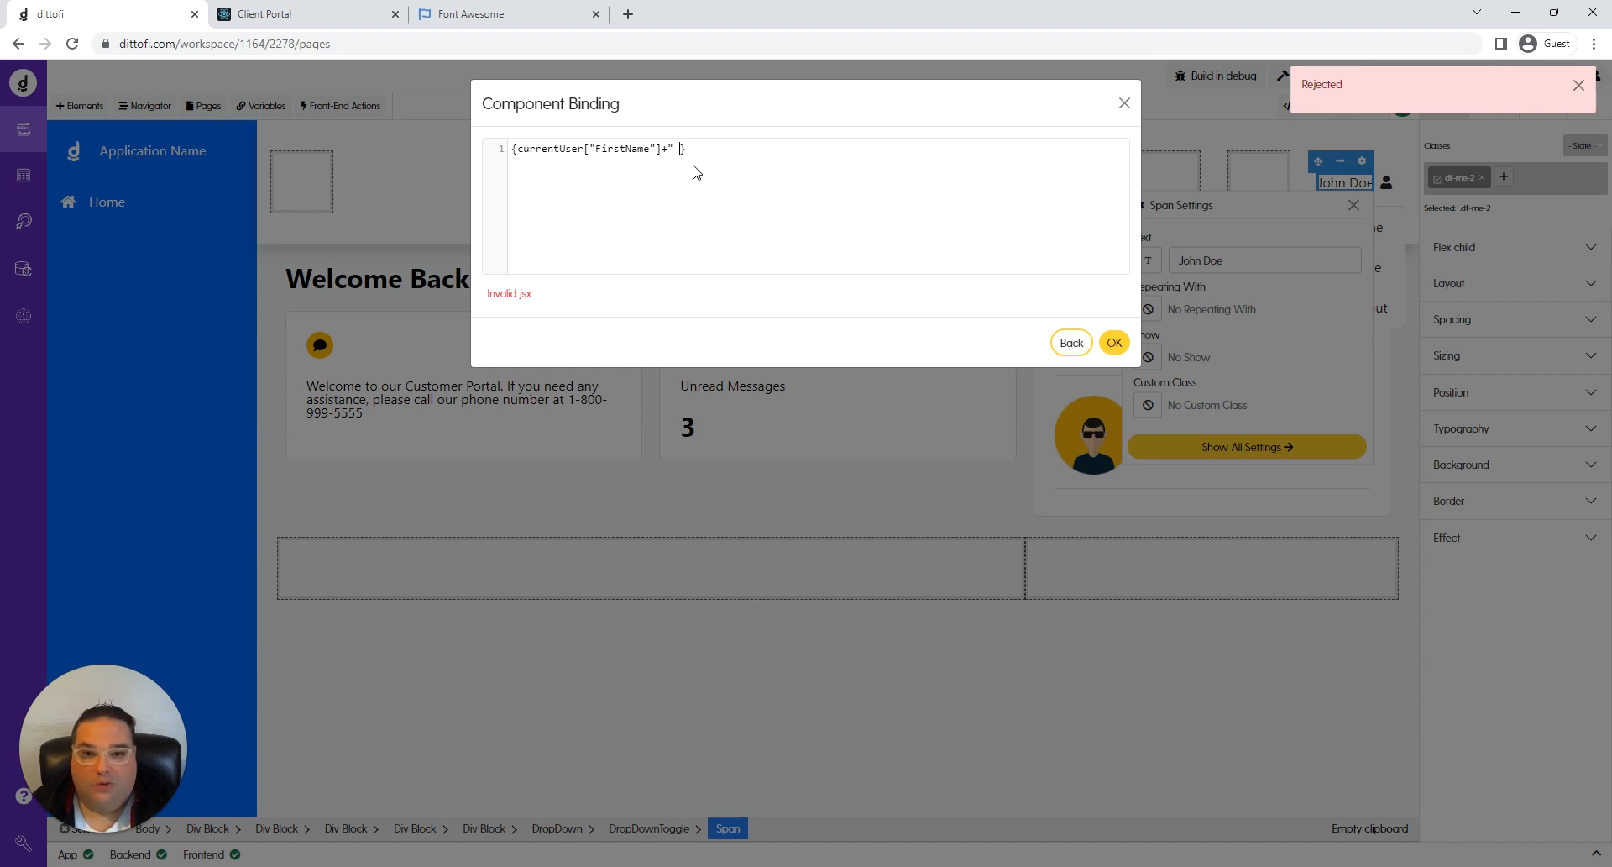
text(")
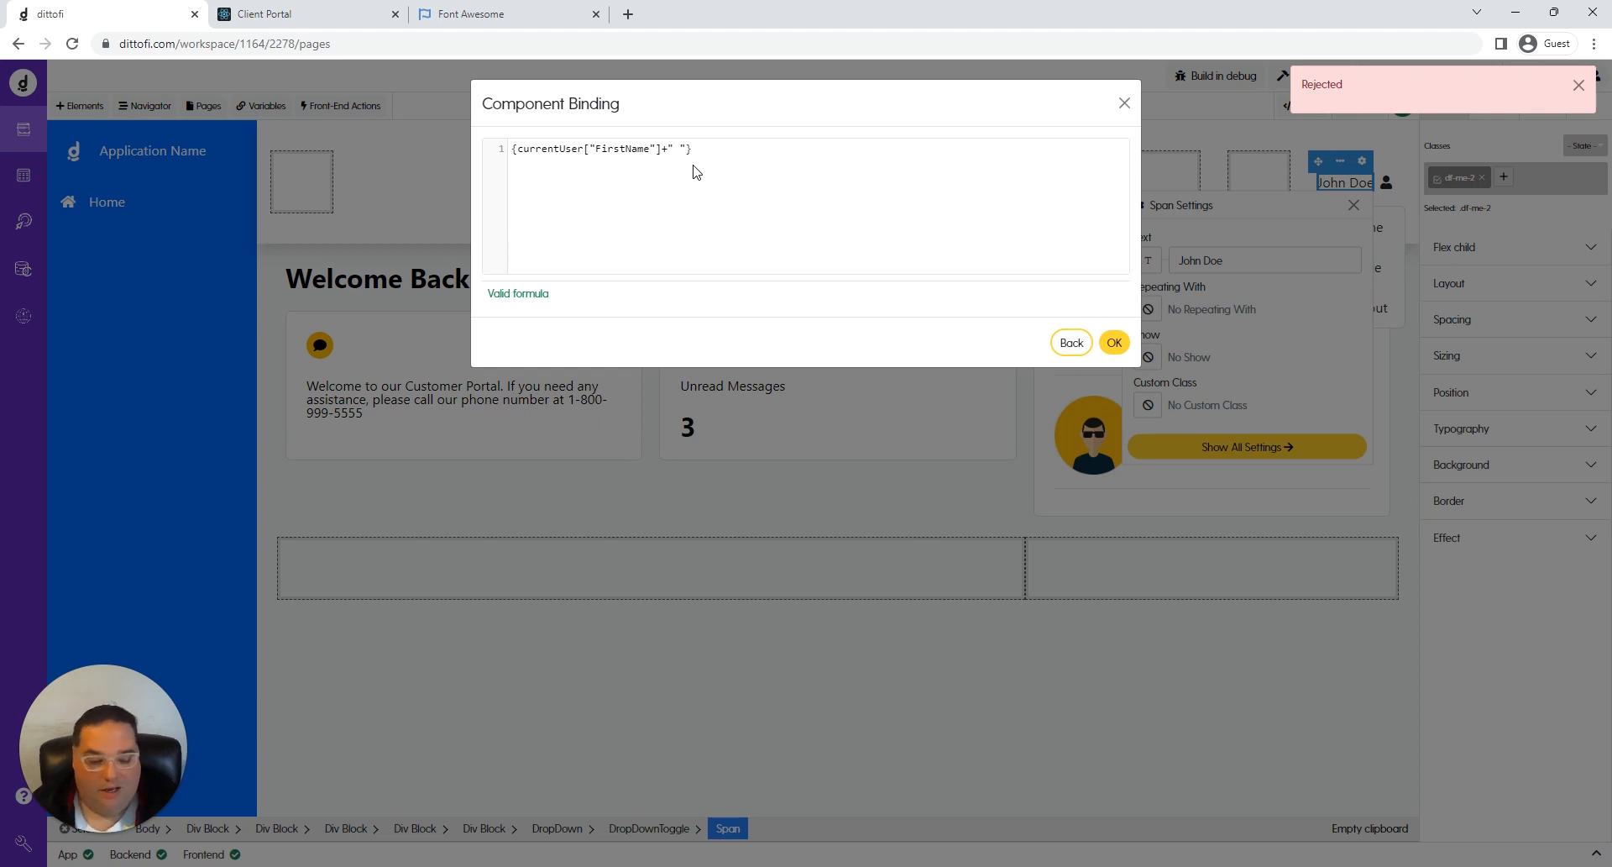
text(+)
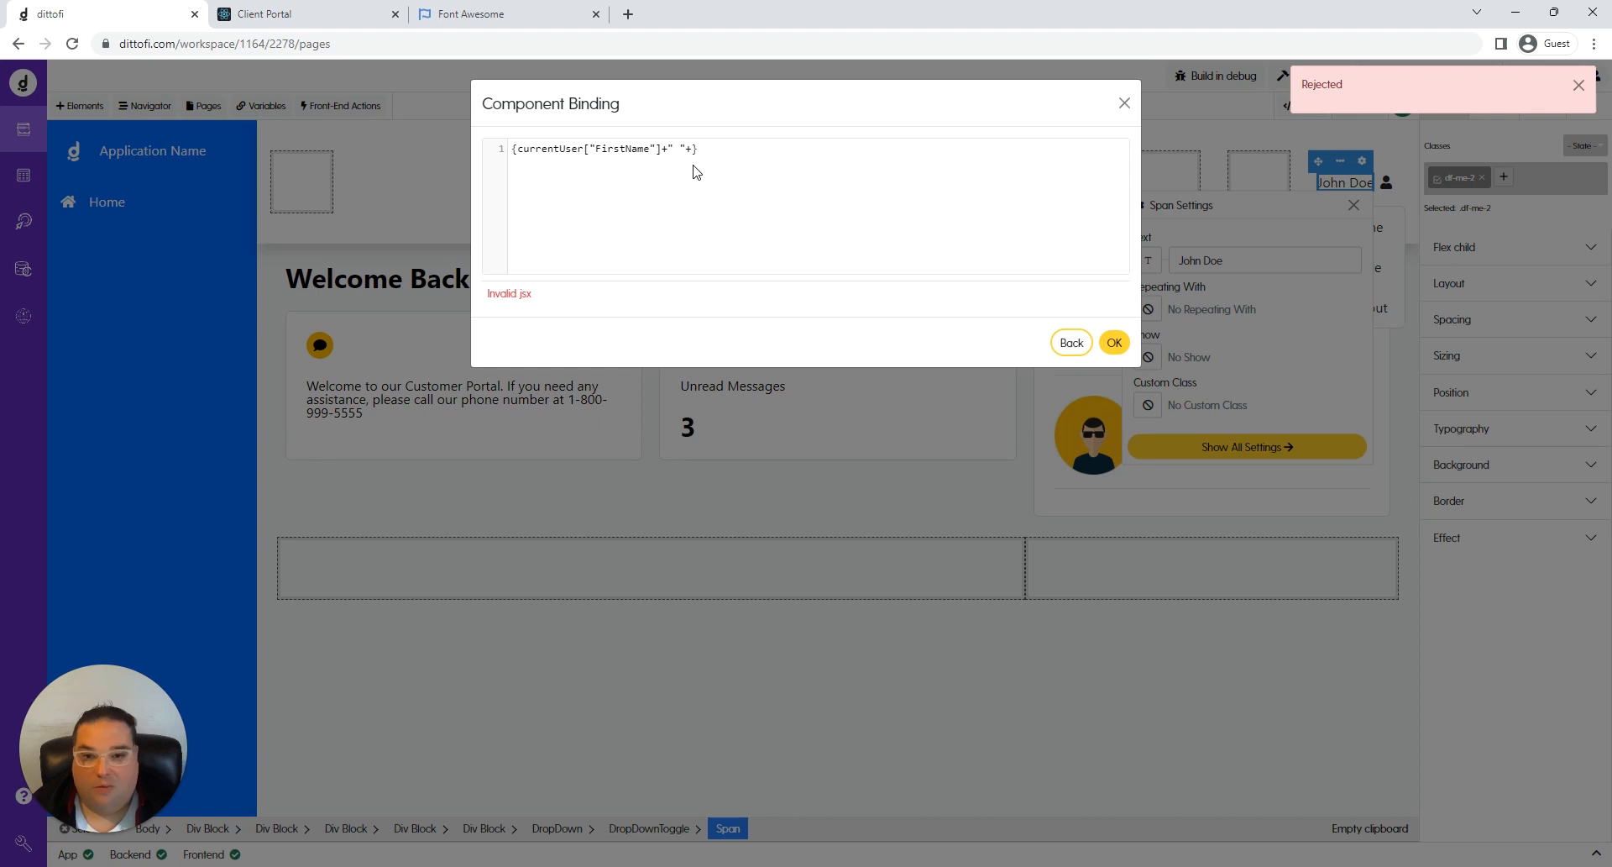
key(ctrl+v)
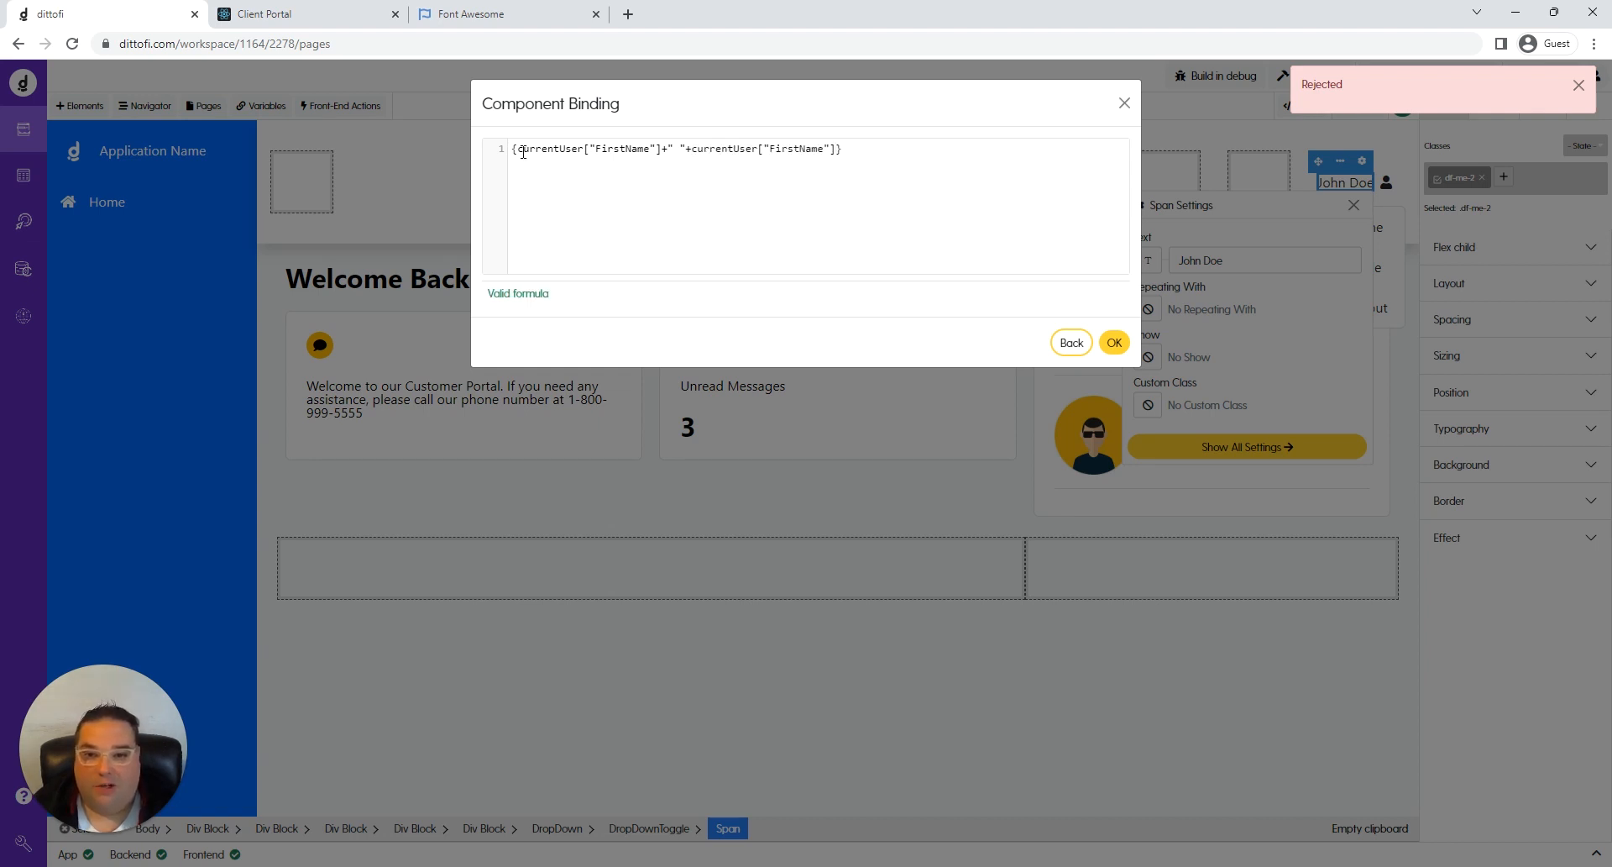
Change the second field reference in the formula to LastName, apply the binding and close the span settings.
click(796, 149)
double_click(798, 148)
drag(799, 149, 768, 150)
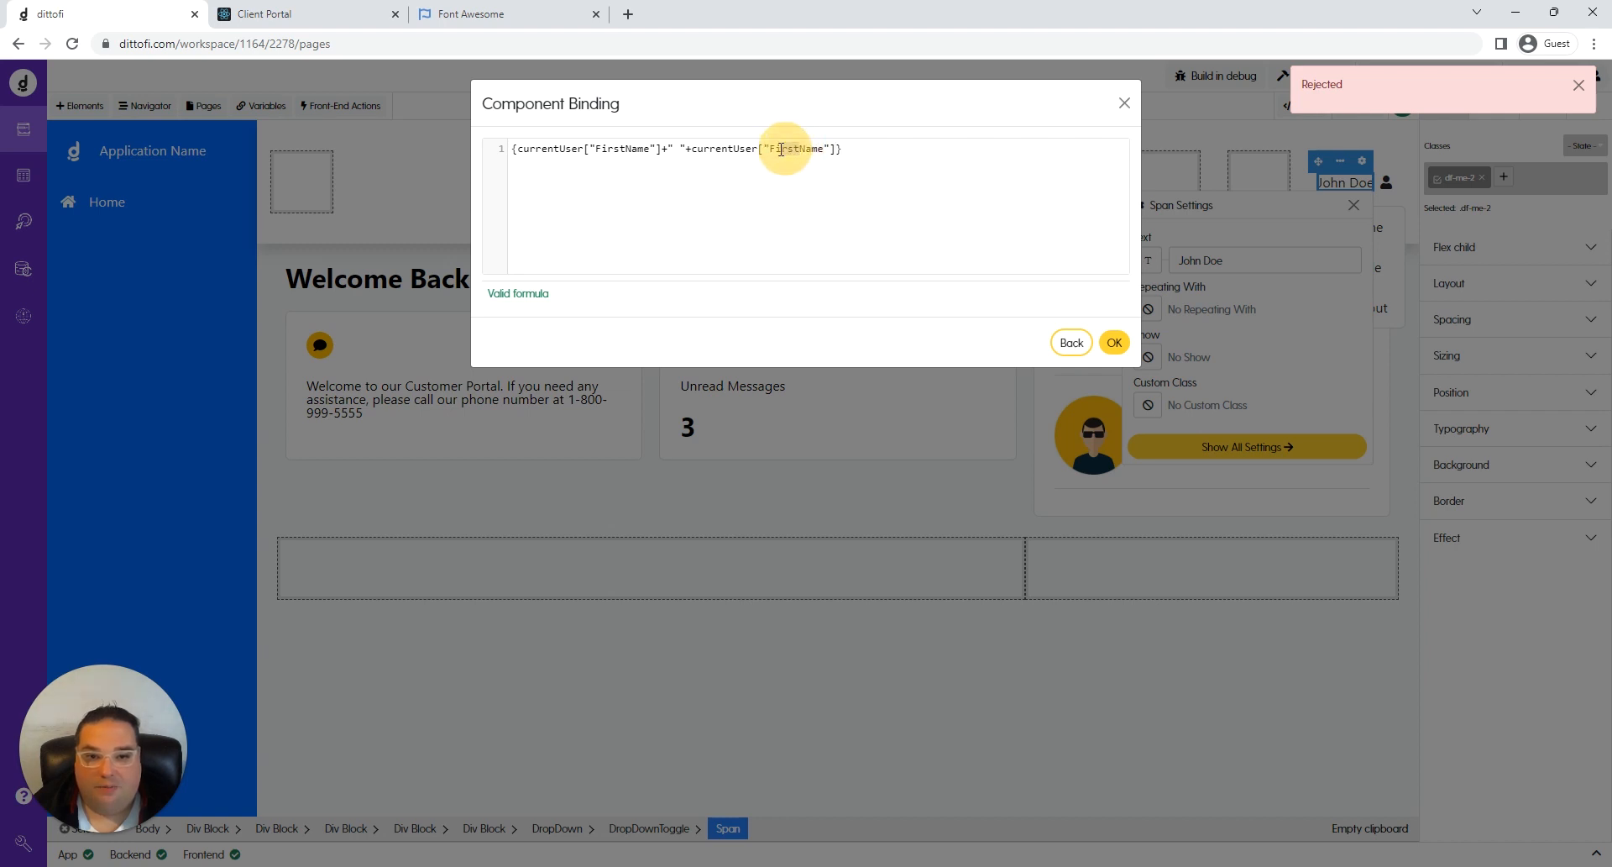
key(BackSpace)
text(Last)
click(906, 210)
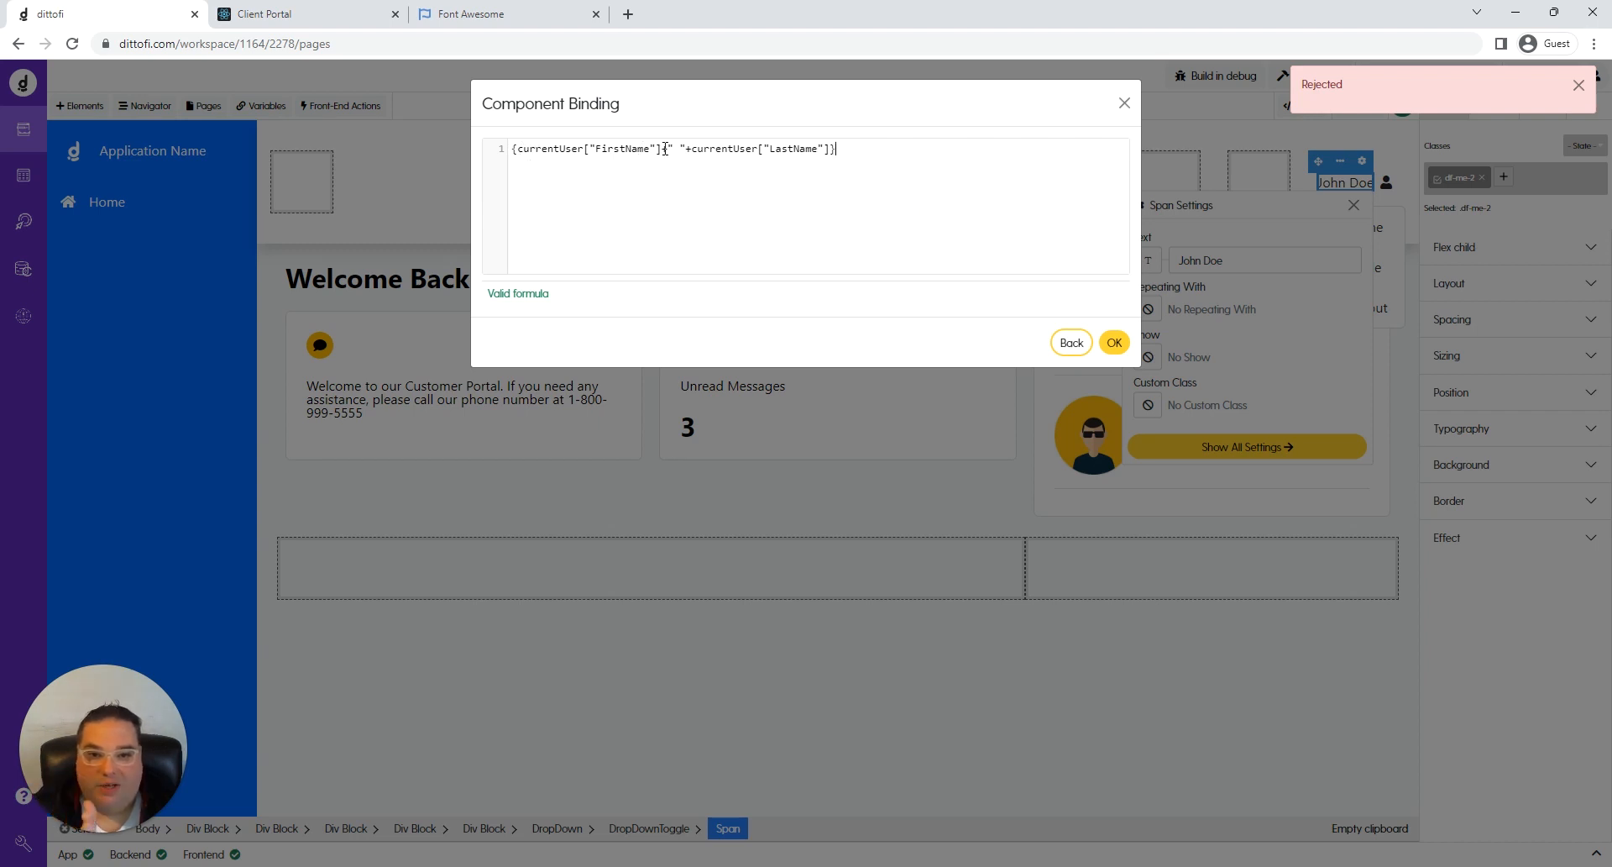
click(1114, 343)
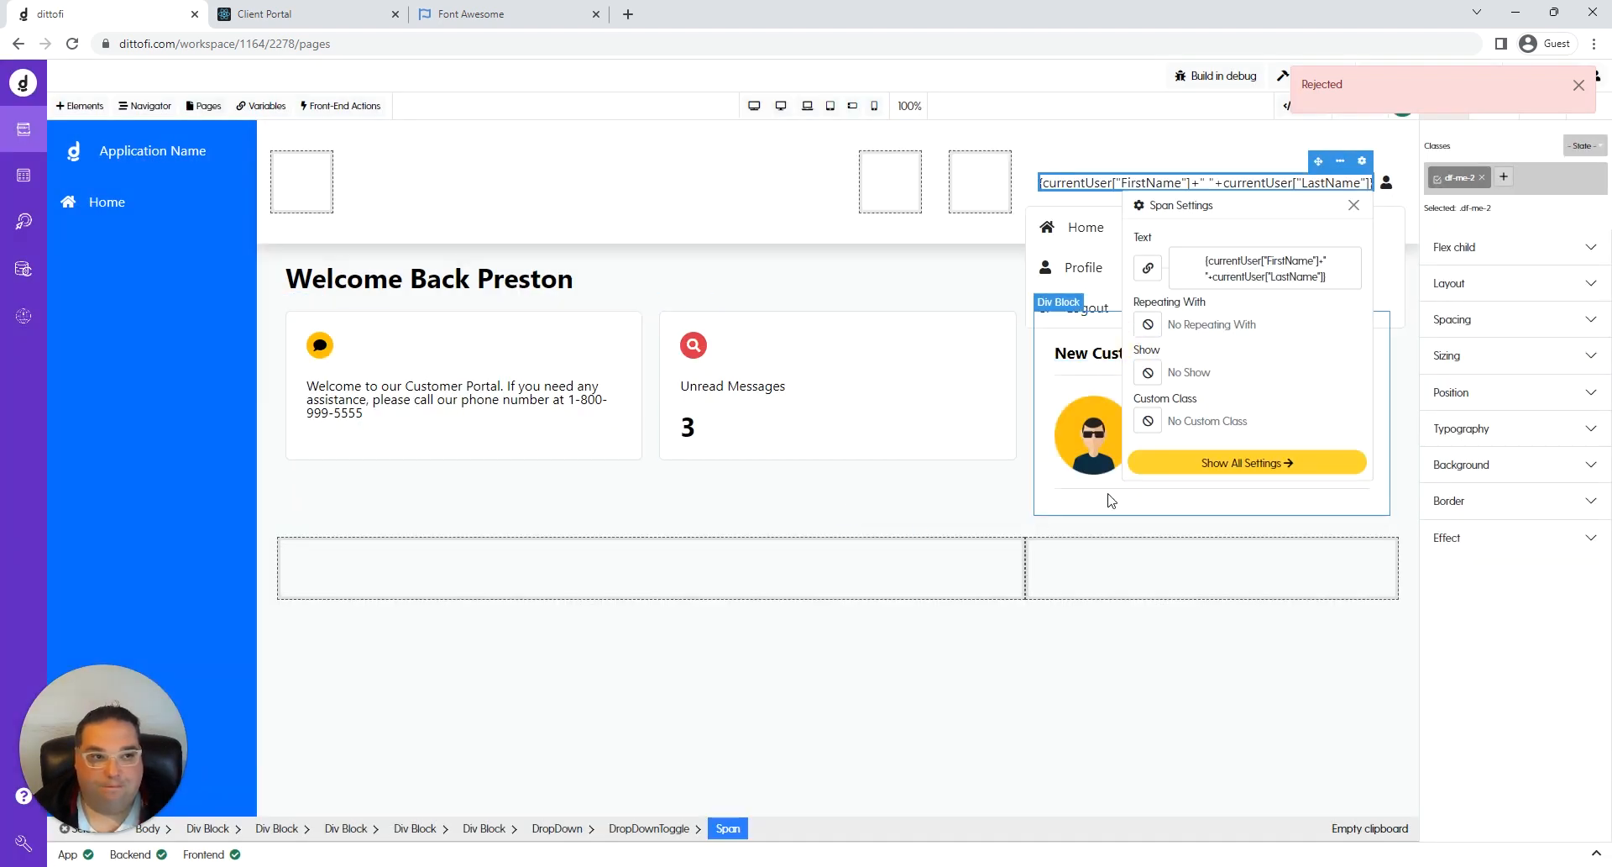
click(966, 659)
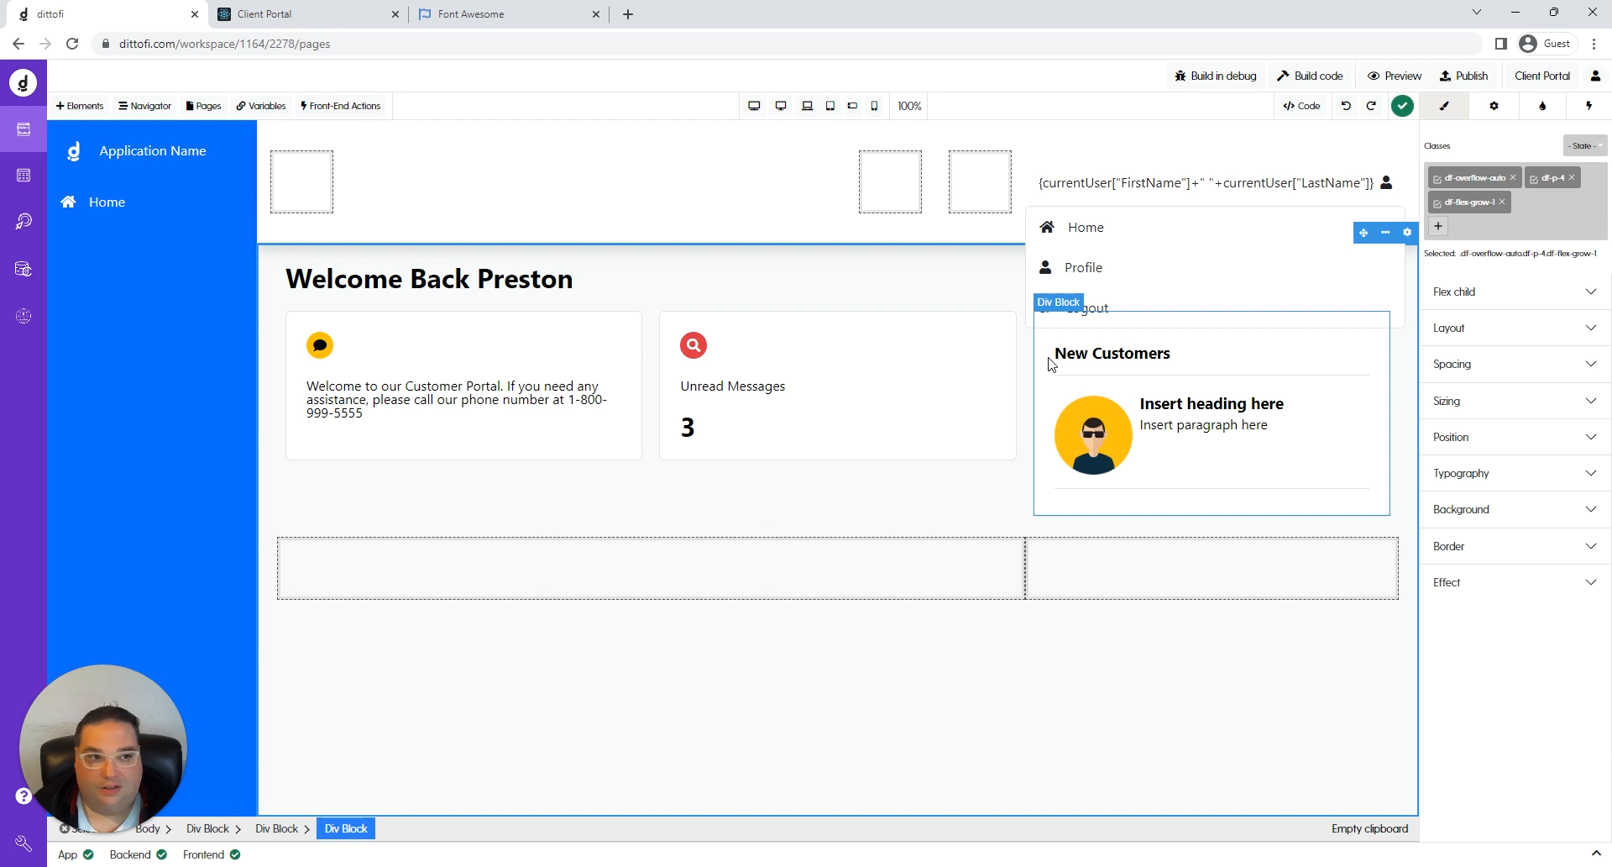
Build the app's code, dismiss the build notification and open the preview of the client portal.
click(1312, 76)
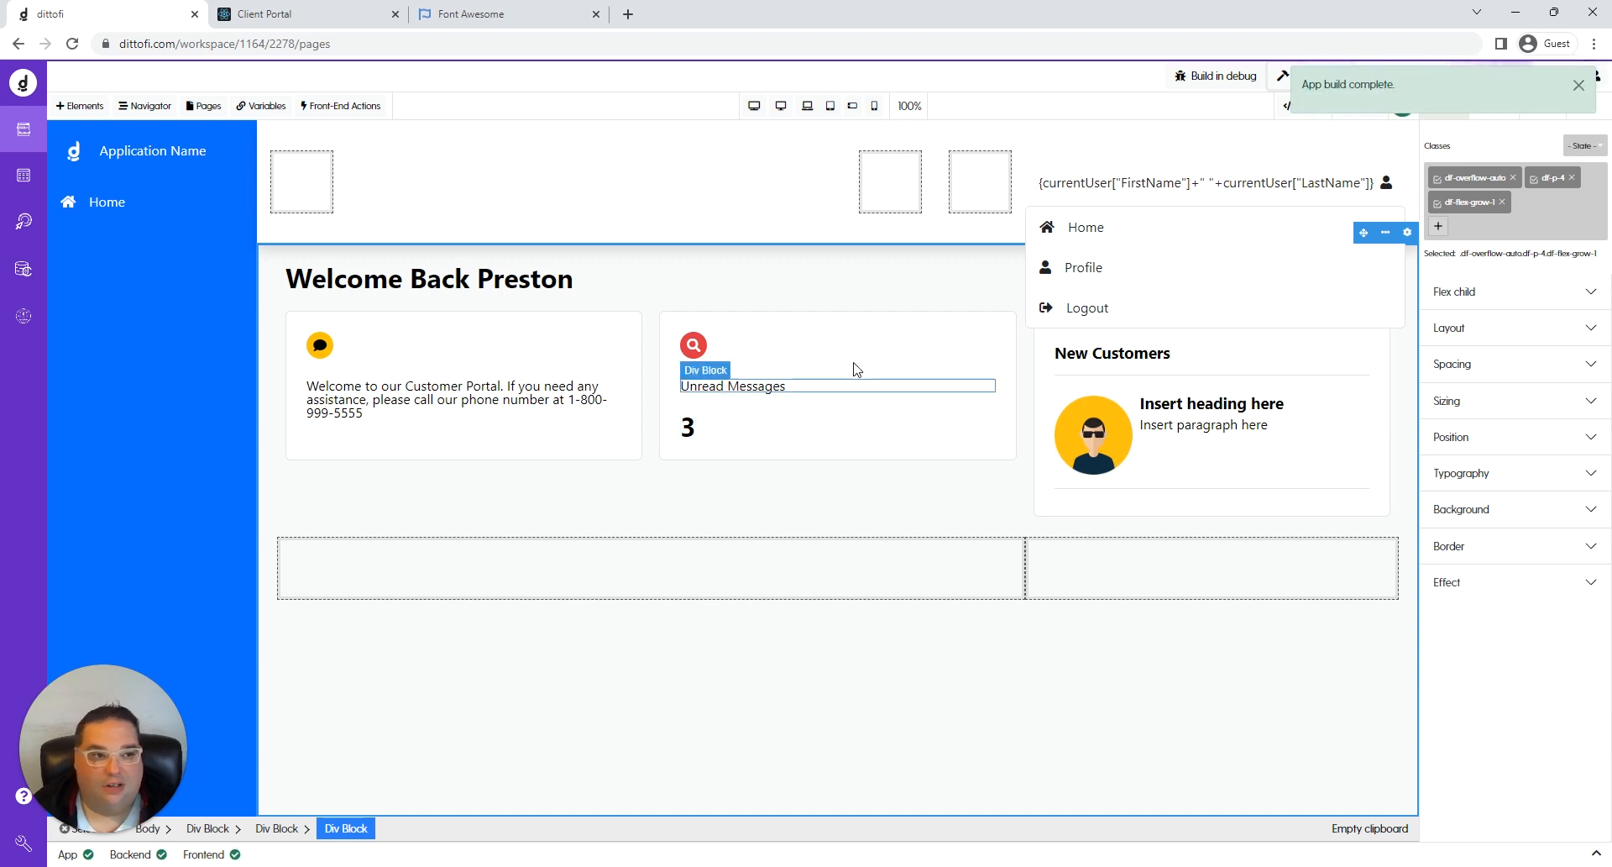
click(1578, 85)
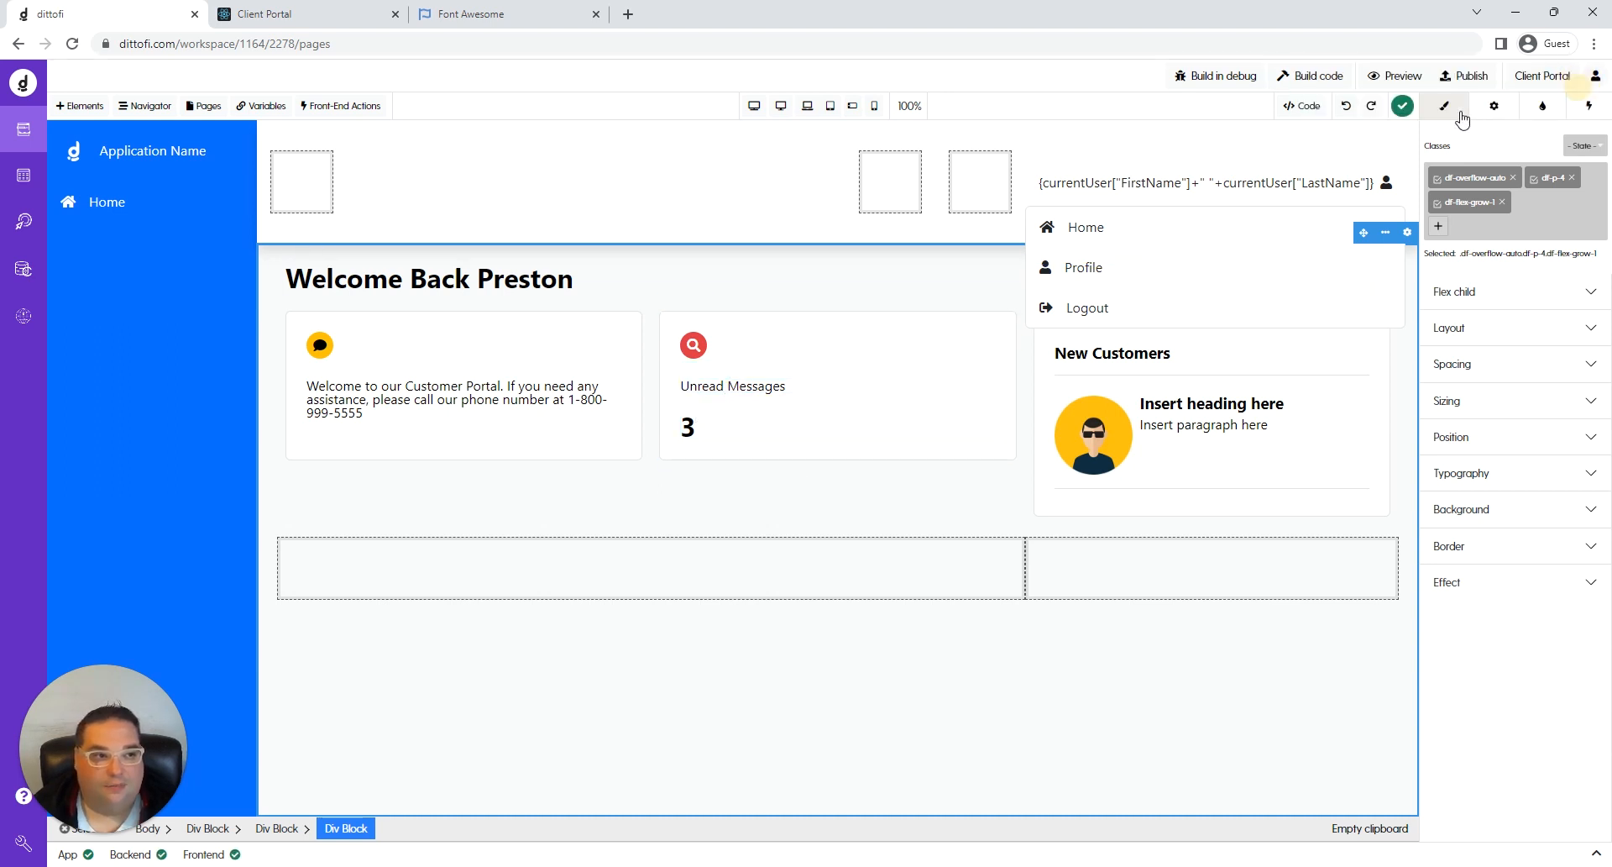
click(1381, 75)
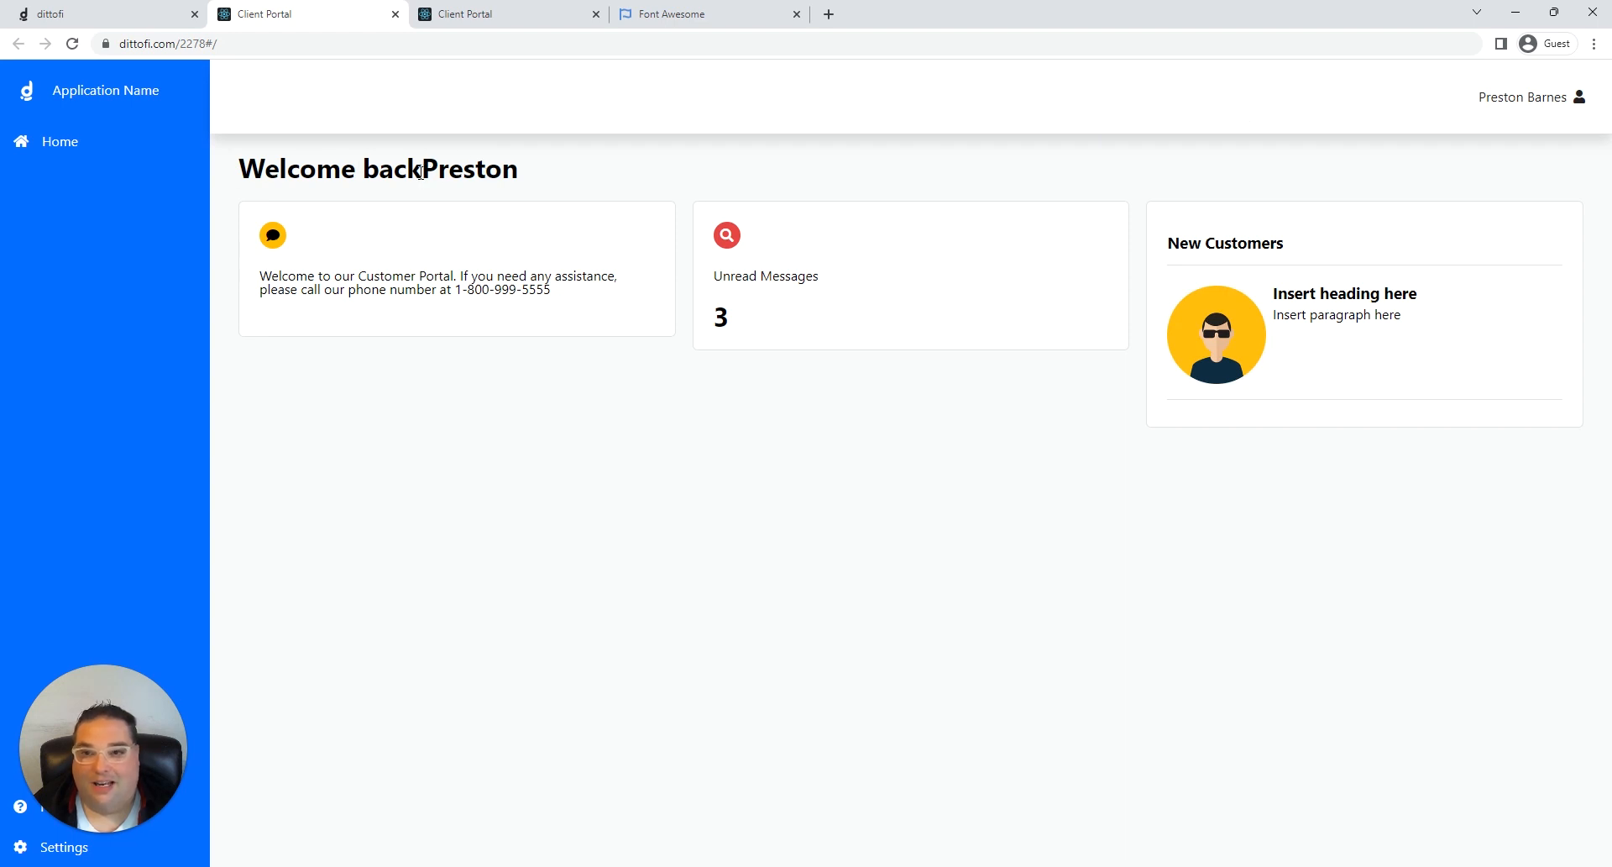
Back in the dittofi editor, open the welcome heading's text binding formula and add a space after "Welcome back" inside the quotes.
click(115, 13)
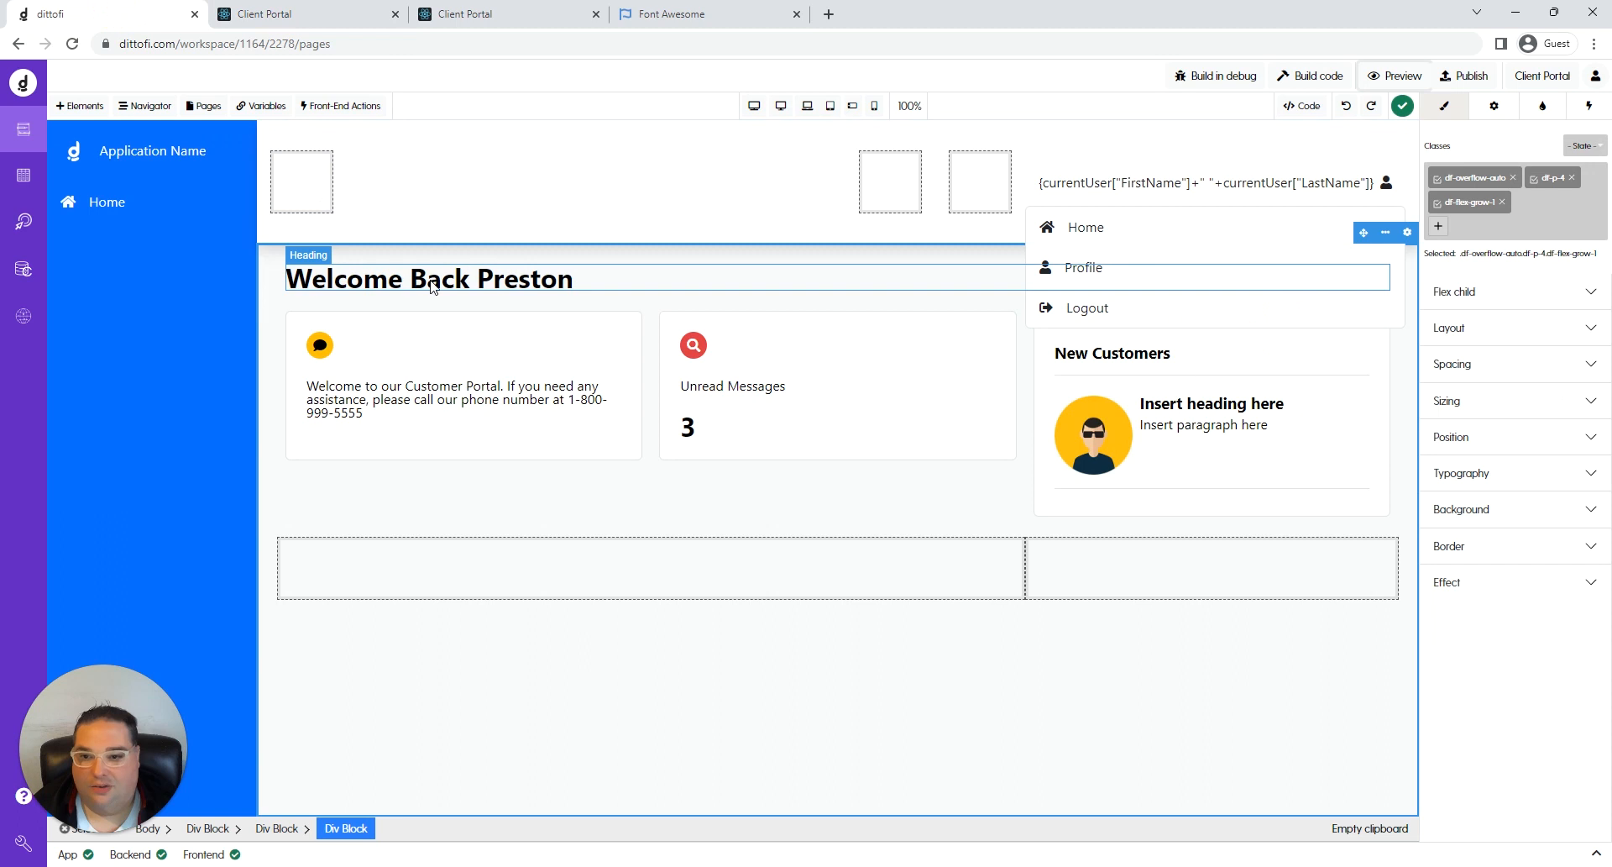
click(478, 285)
click(1378, 252)
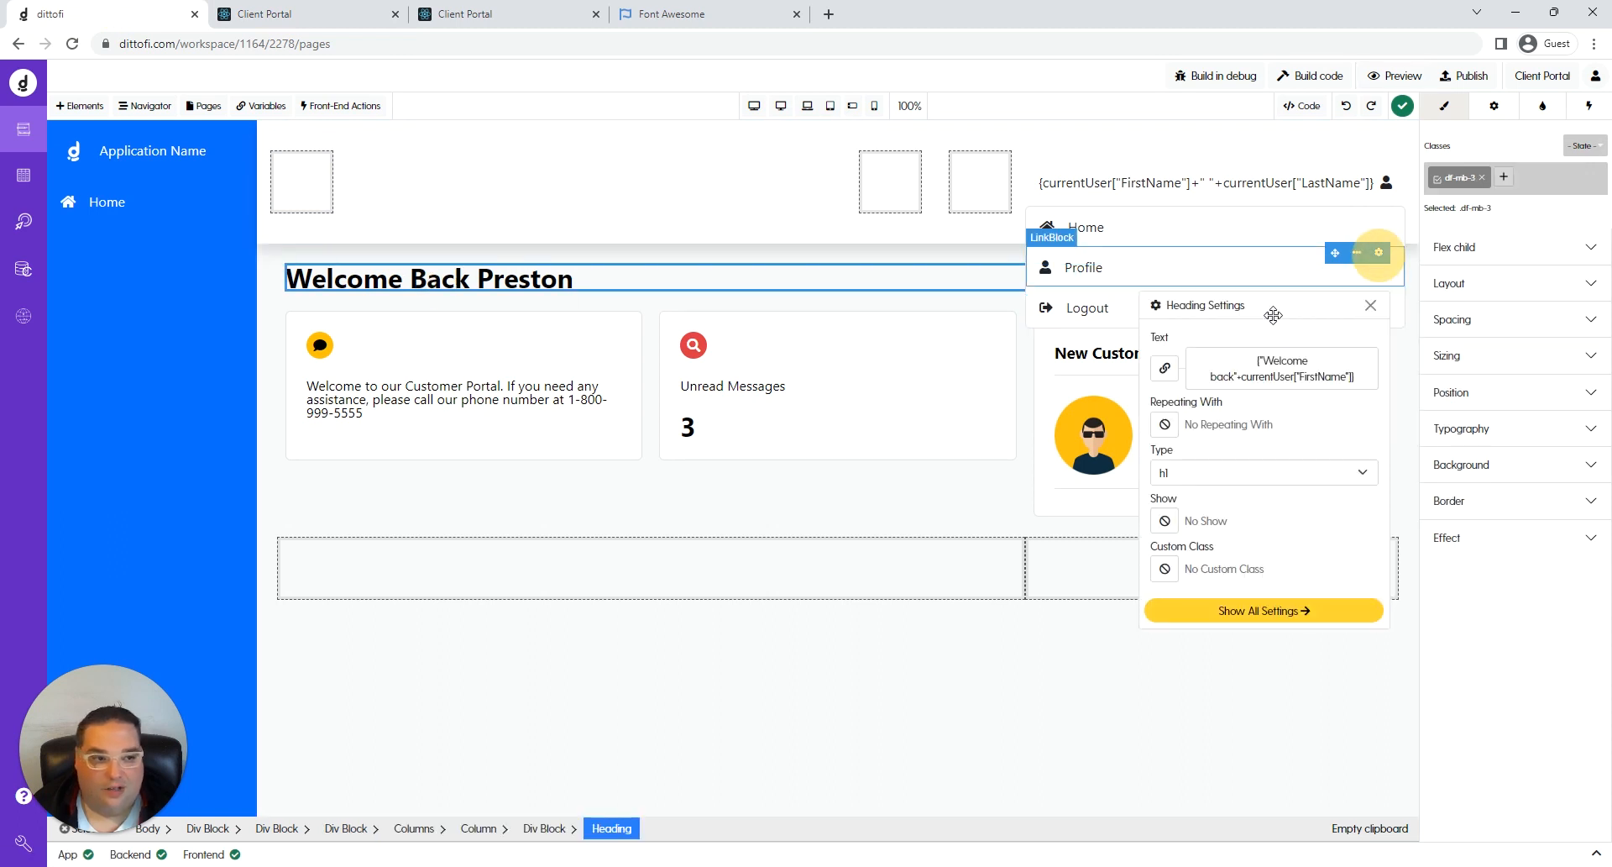
click(1165, 368)
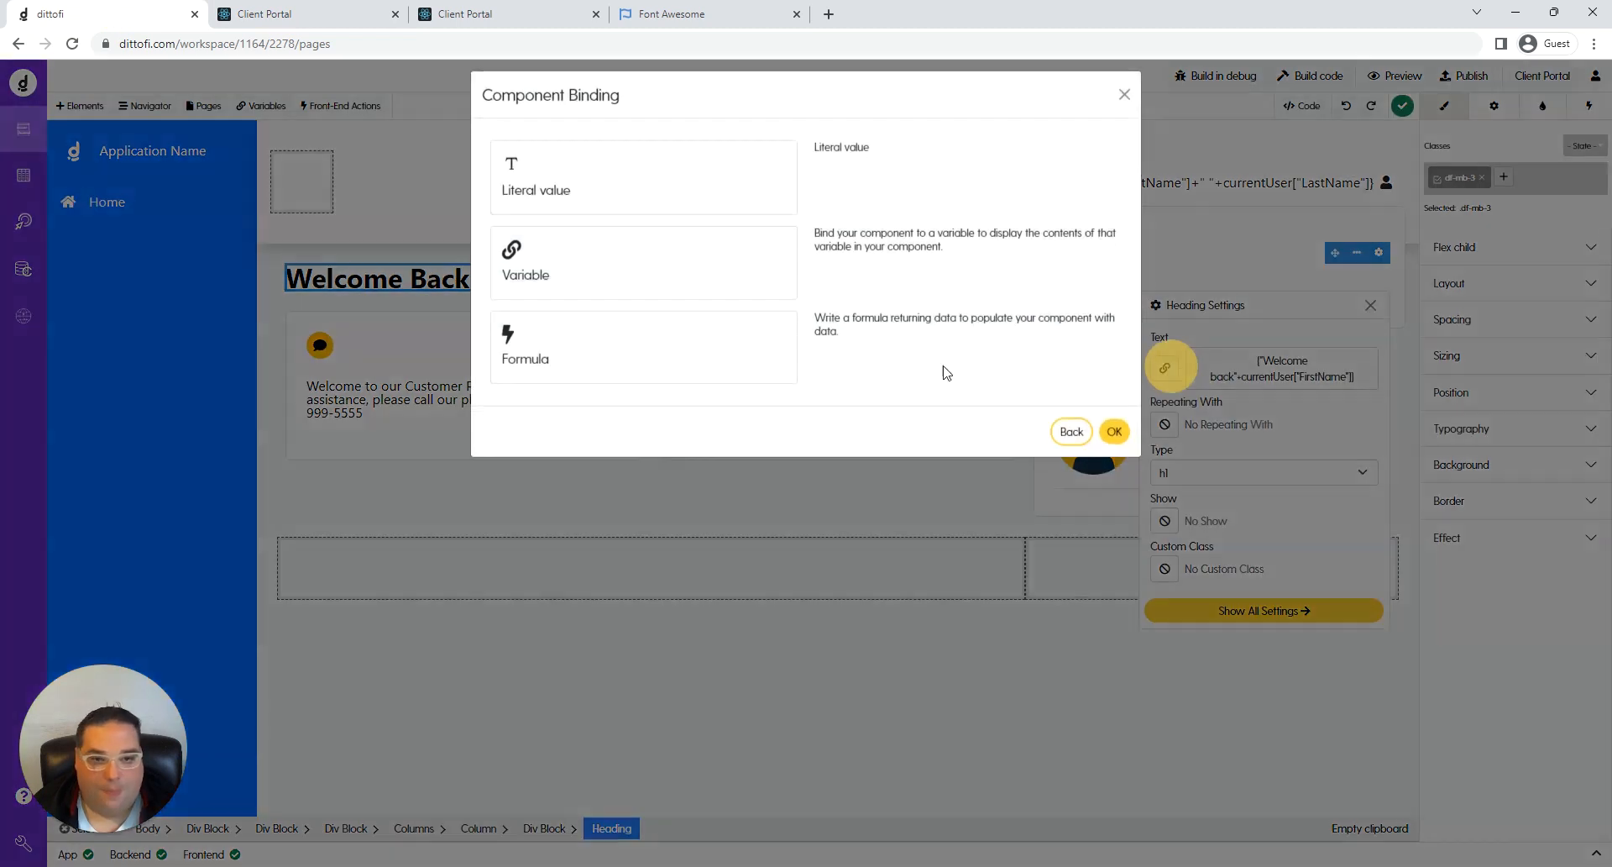
click(611, 342)
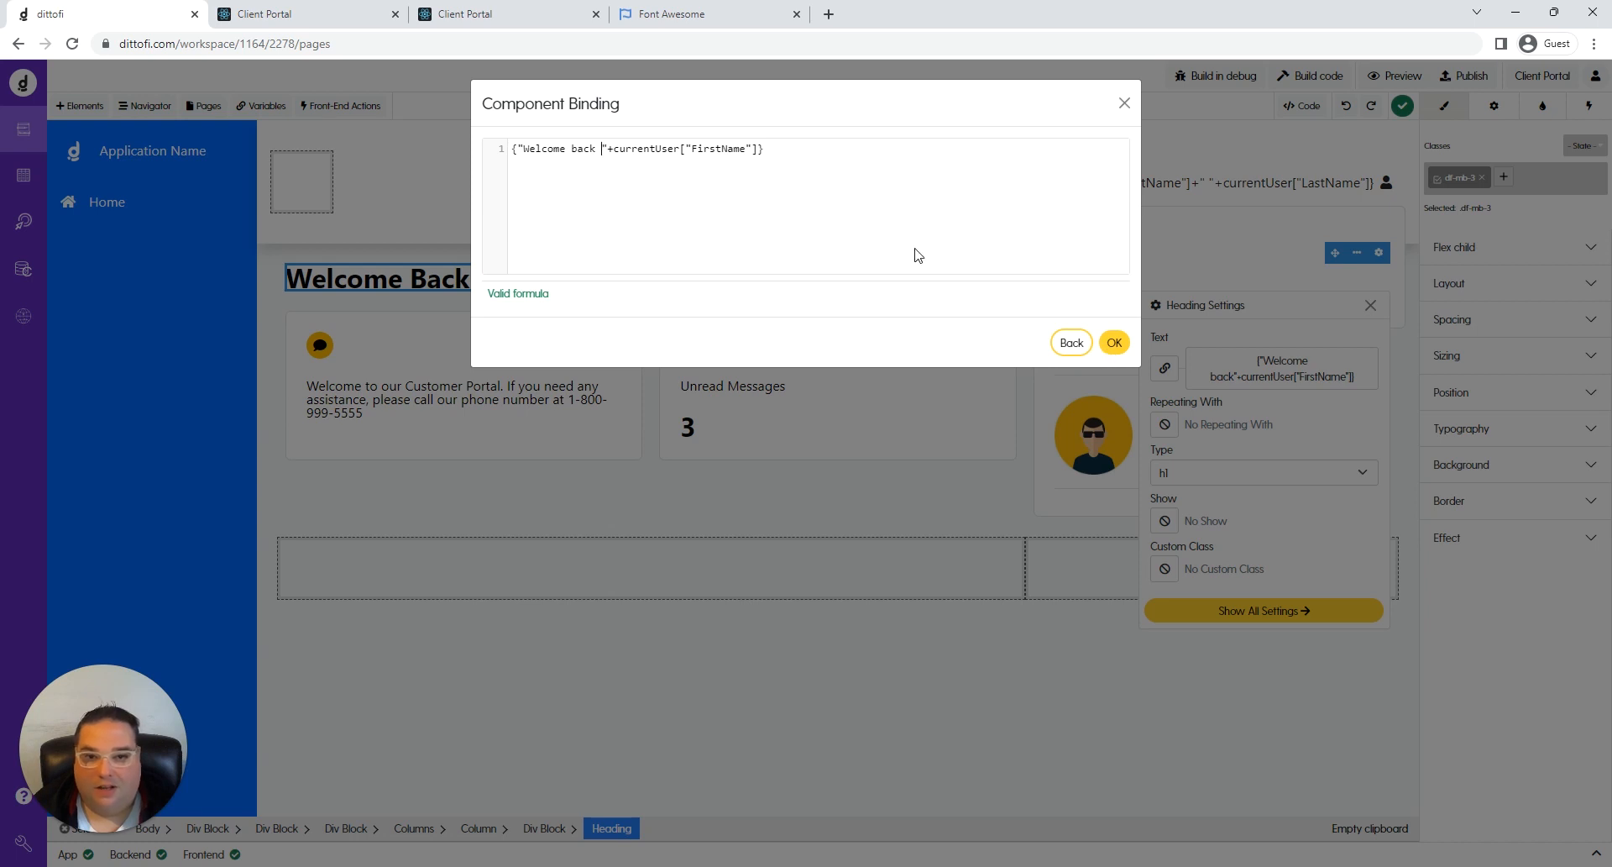
Append +"!" after currentUser["FirstName"] in the welcome heading's formula and apply the binding.
click(756, 151)
text(+")
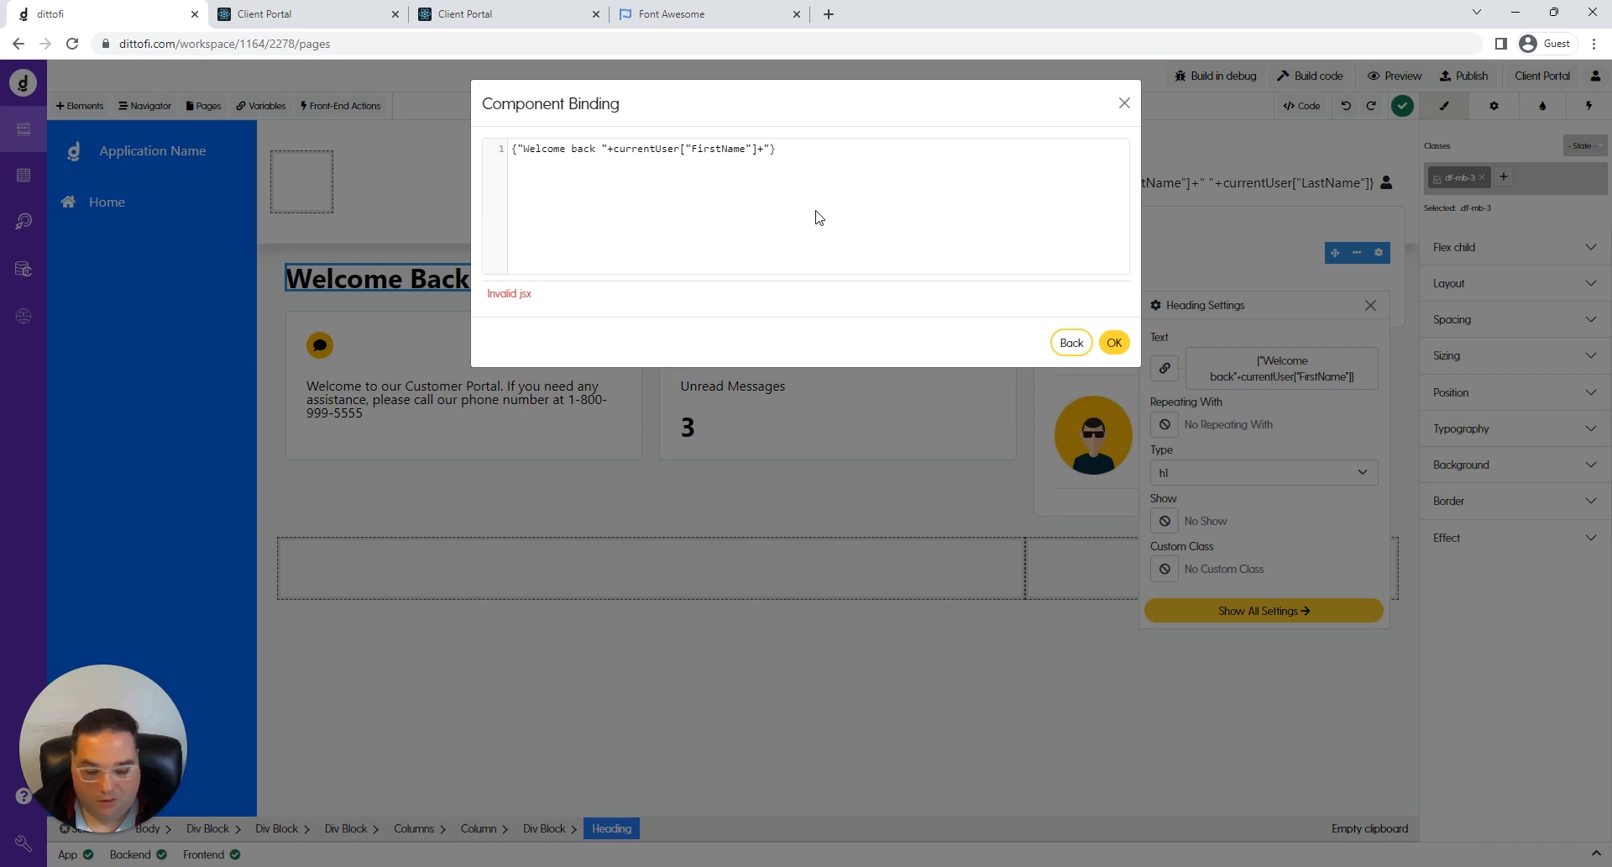
text(!)
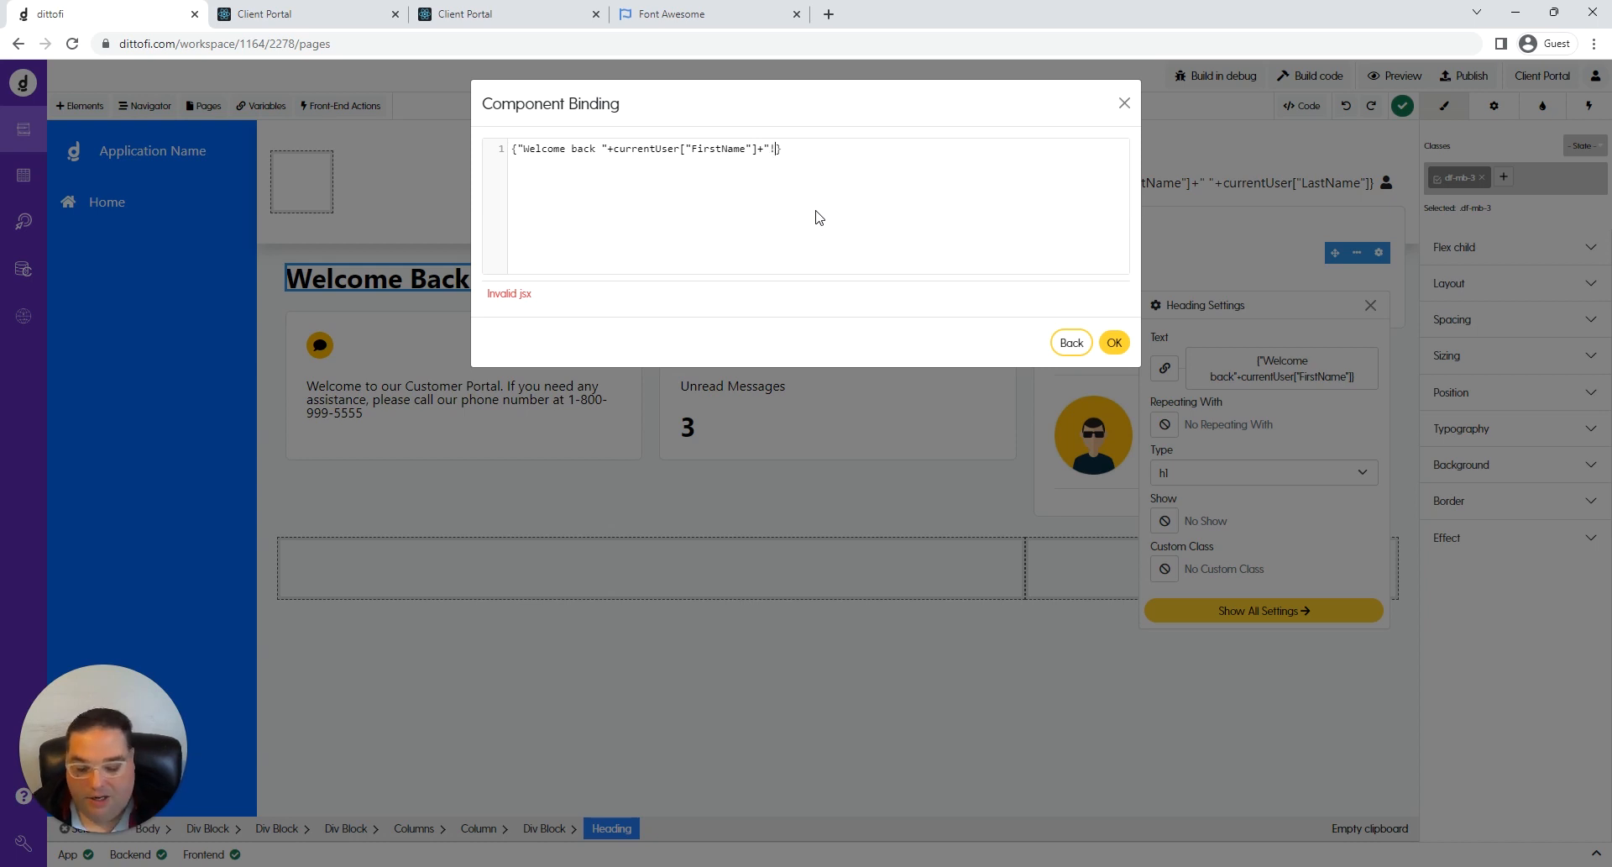
text(")
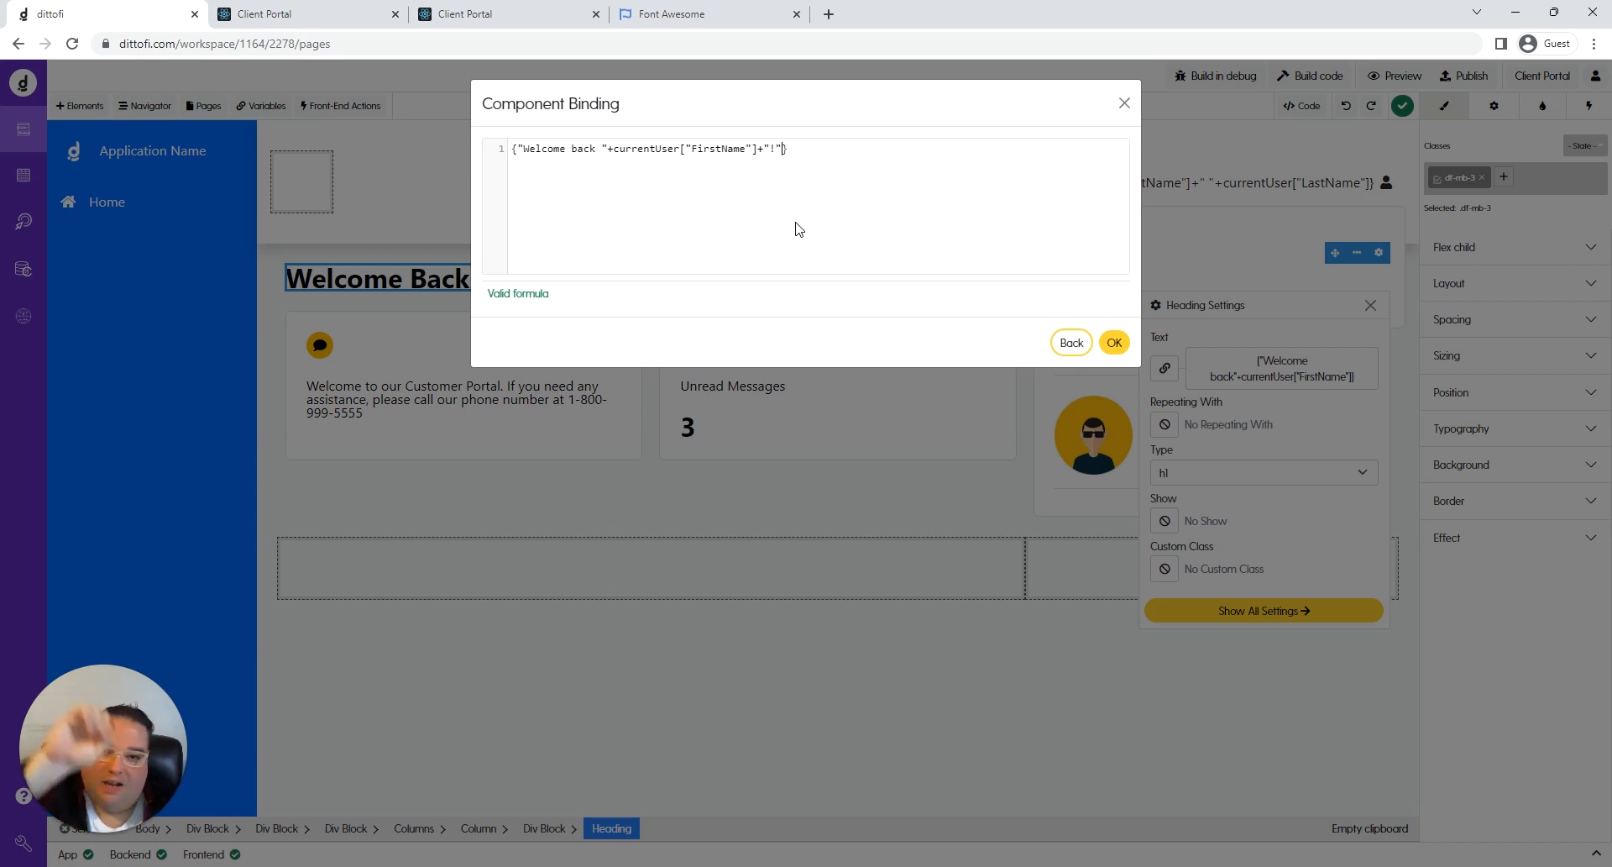
click(1114, 342)
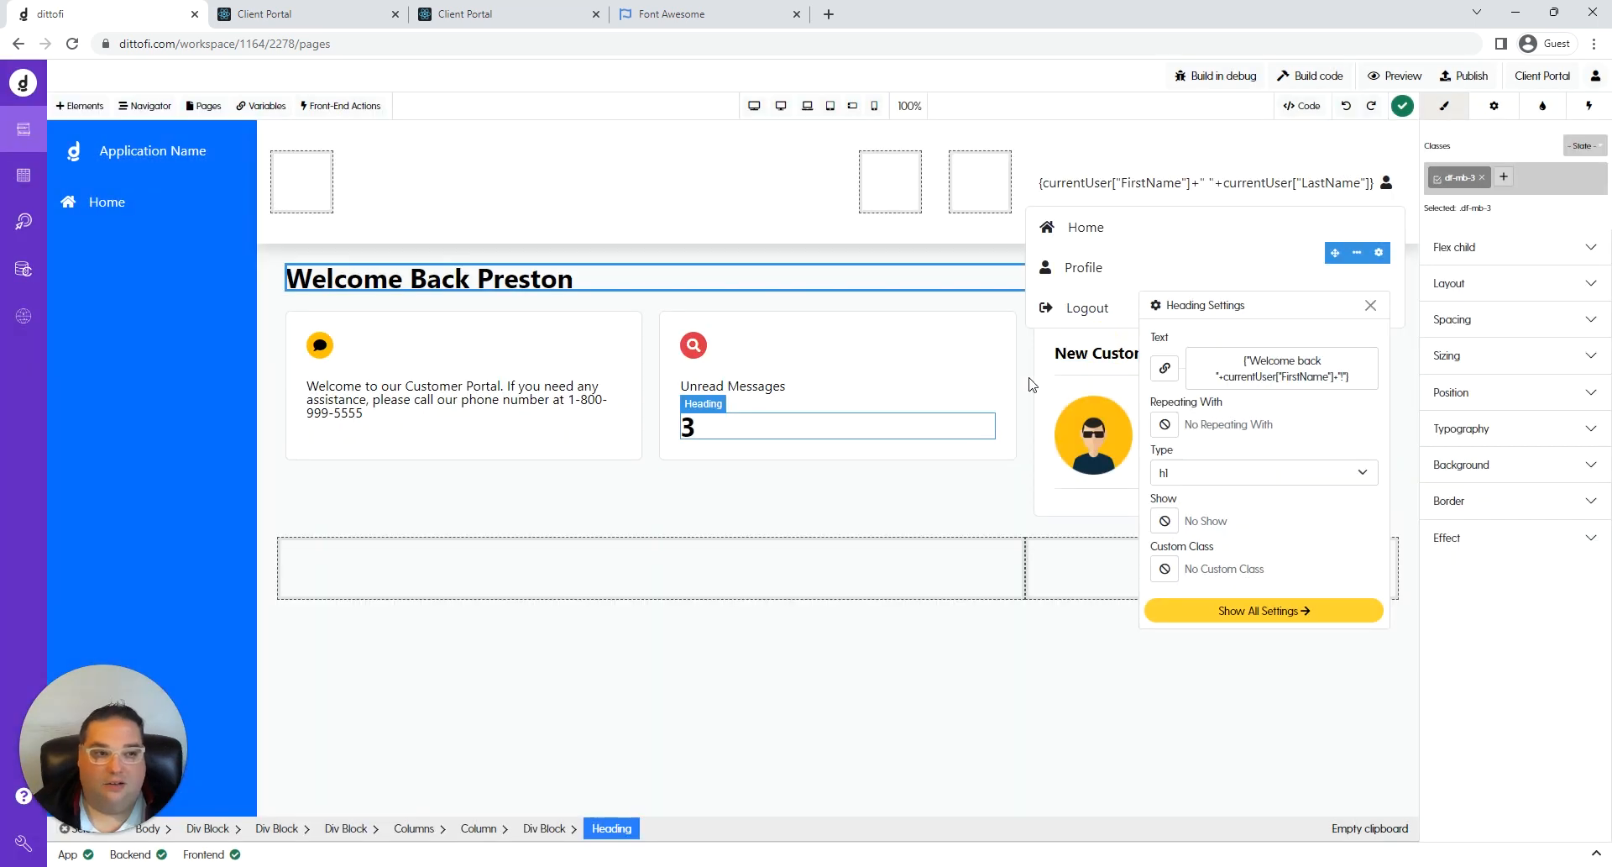
Build the app's code, reload the client portal preview to check the welcome heading, and close the heading settings in the editor.
click(1307, 78)
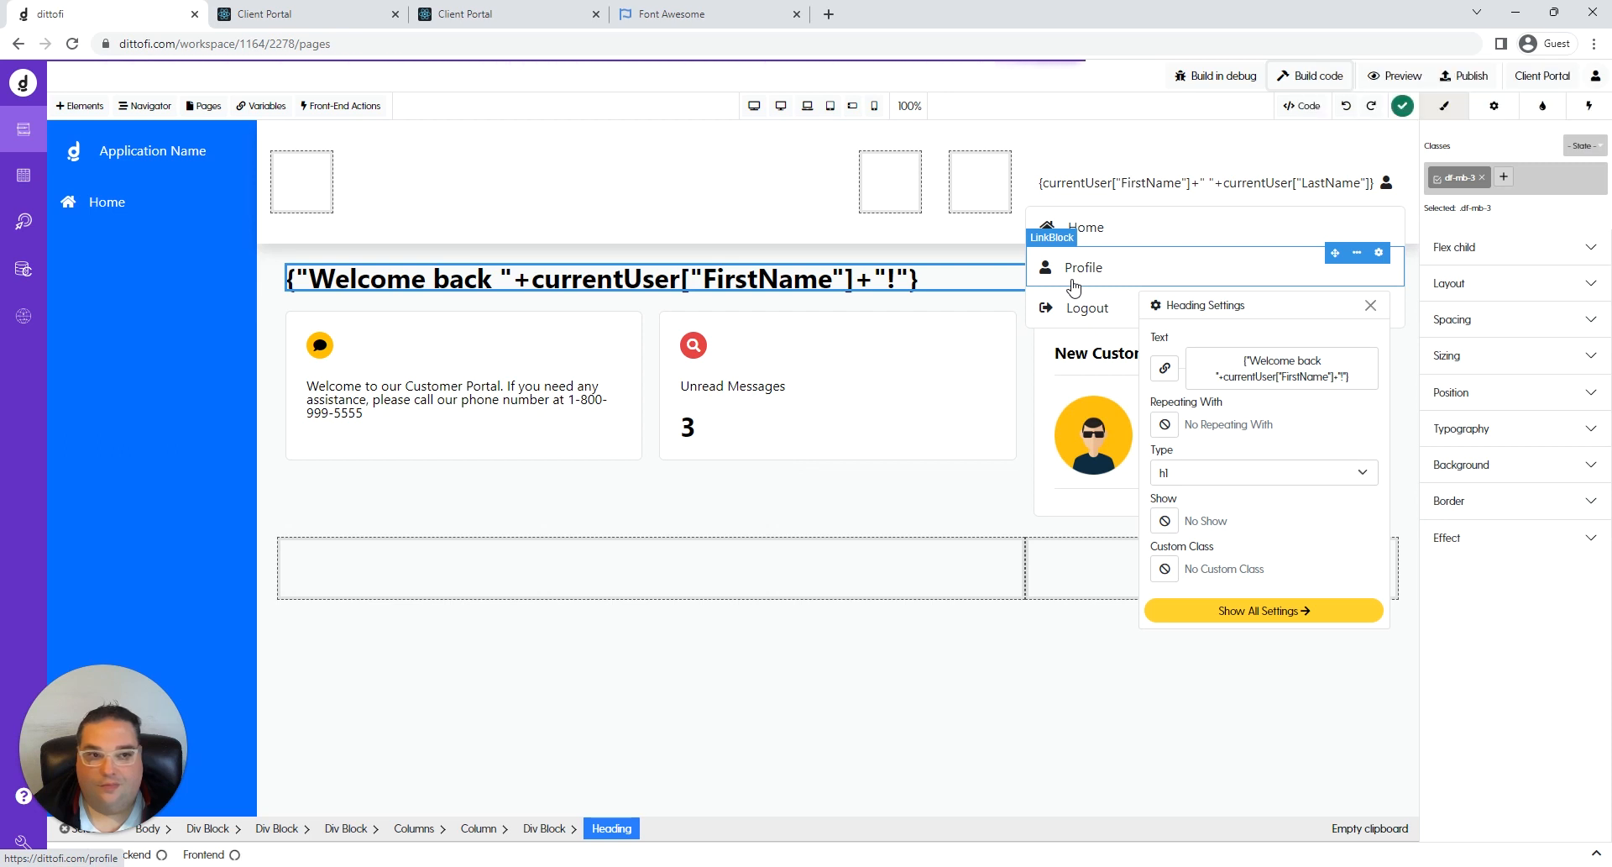
click(290, 17)
click(73, 44)
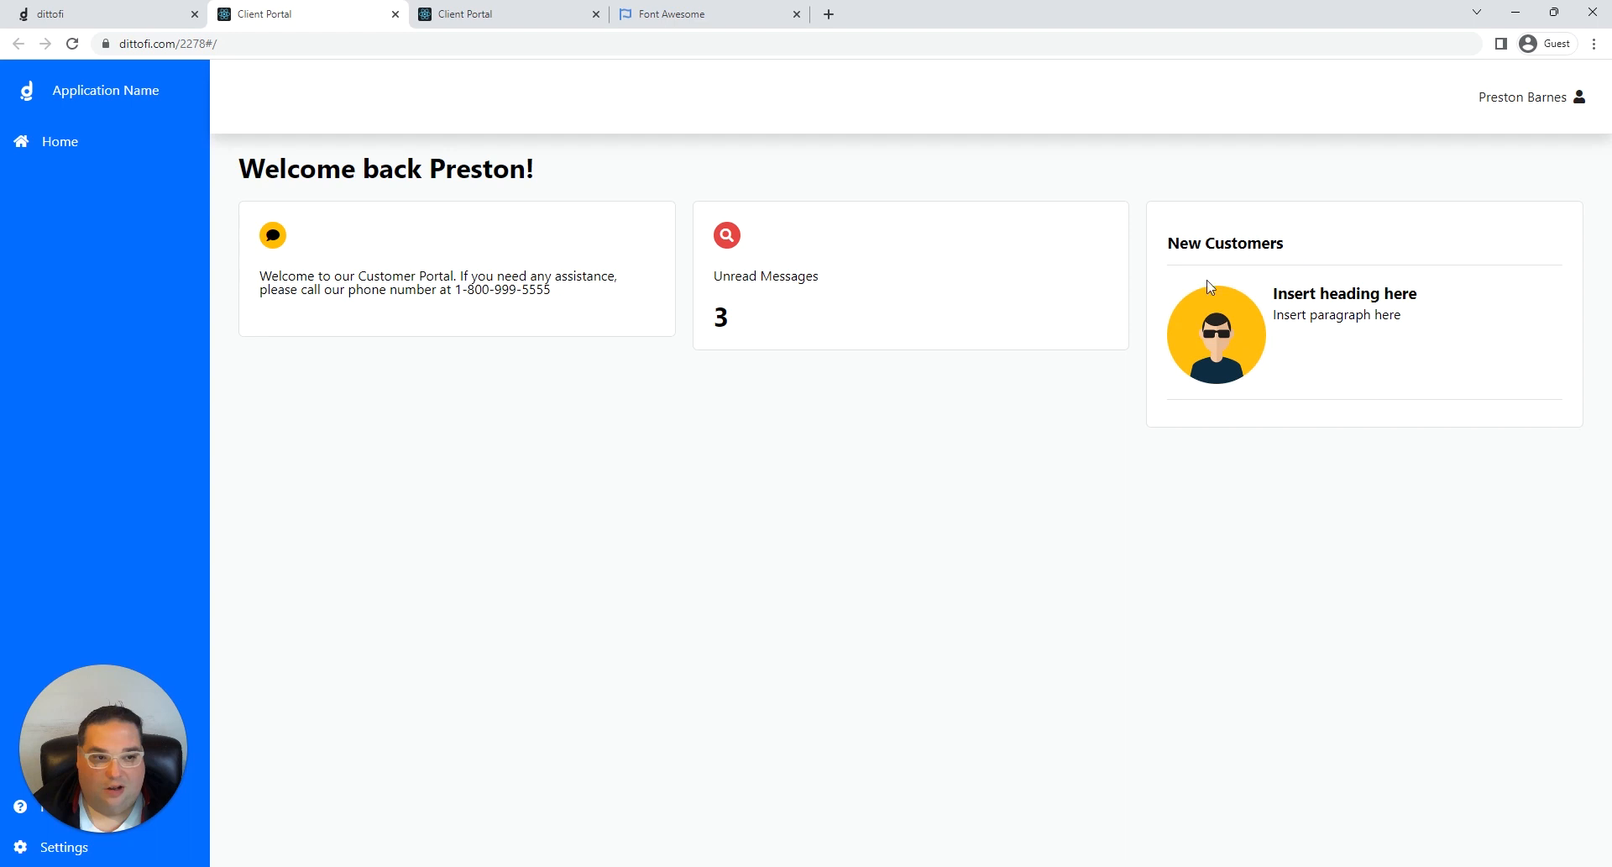
click(117, 13)
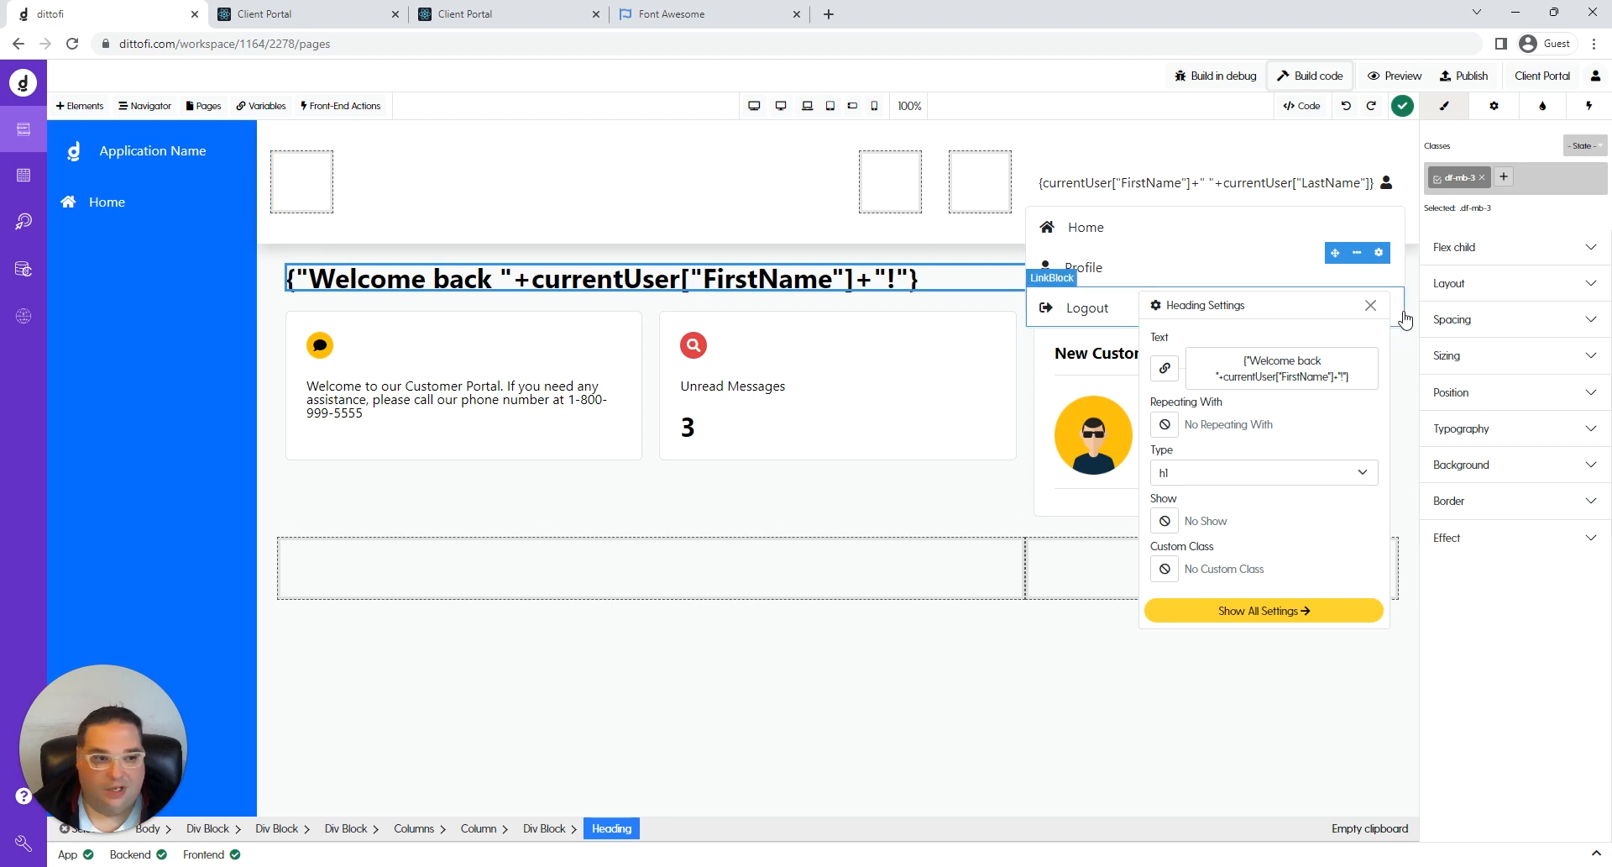
click(1370, 305)
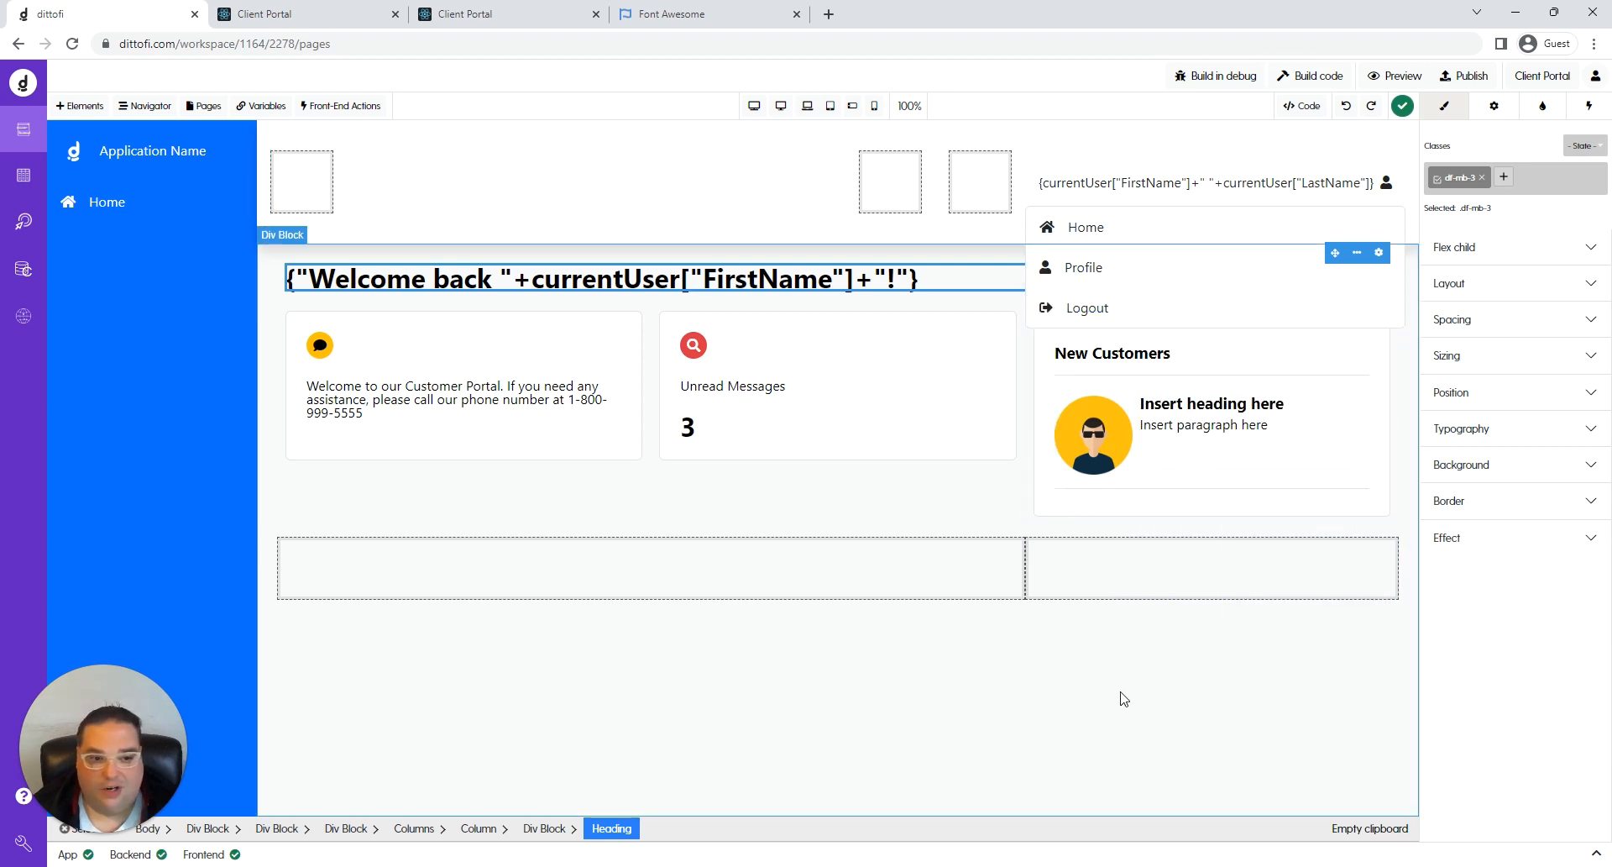